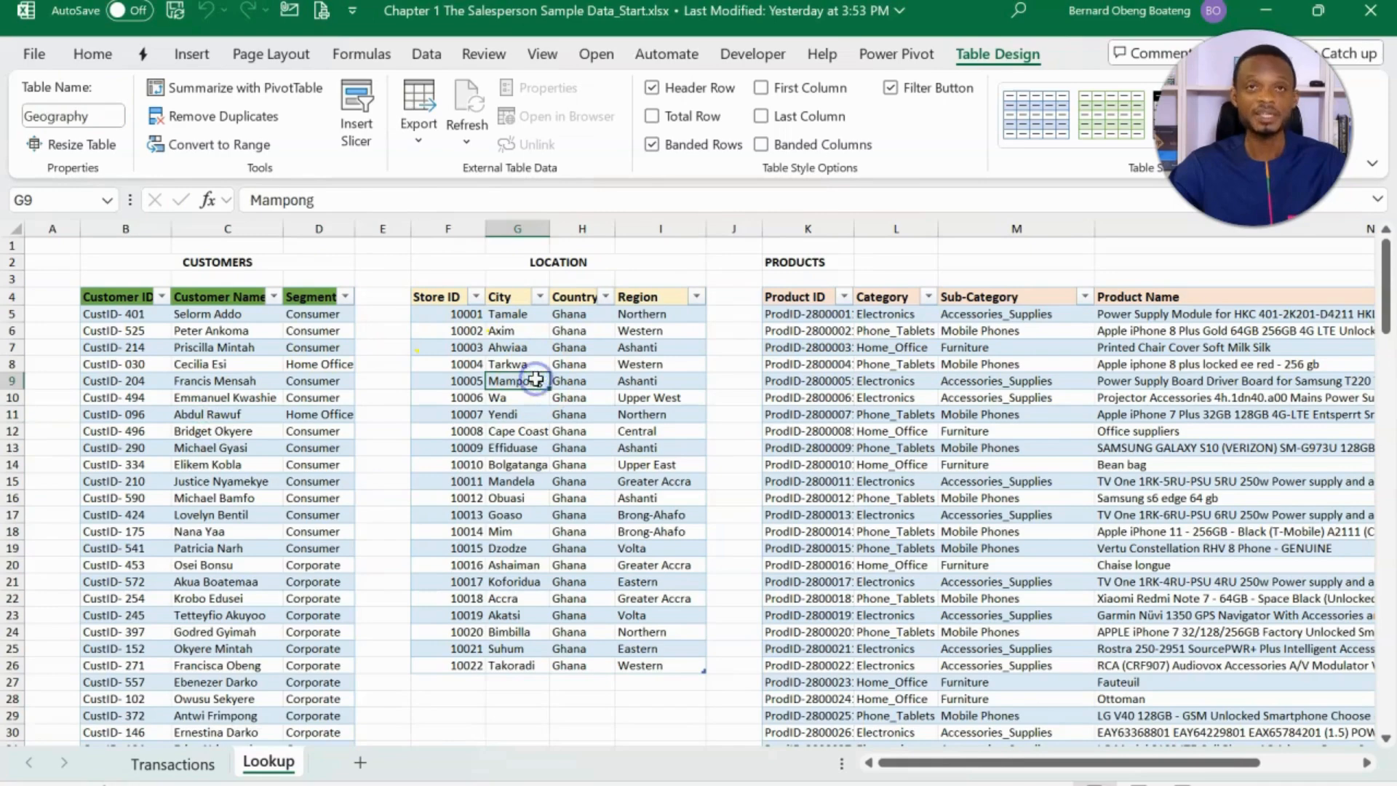
- Review the customer, location and product tables on the Lookup sheet and the matching ID columns on the Transactions sheet
left_click(852, 396)
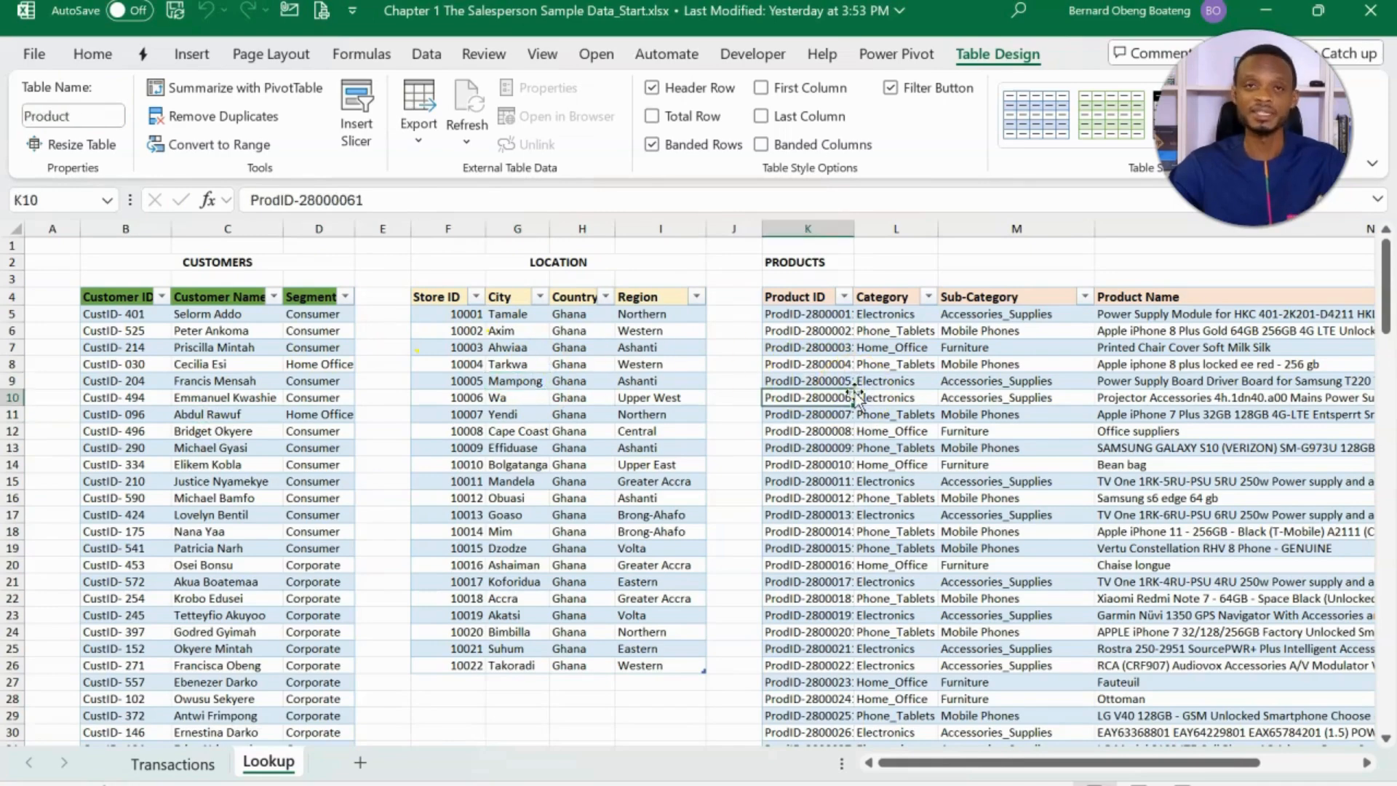
left_click(569, 481)
left_click(323, 515)
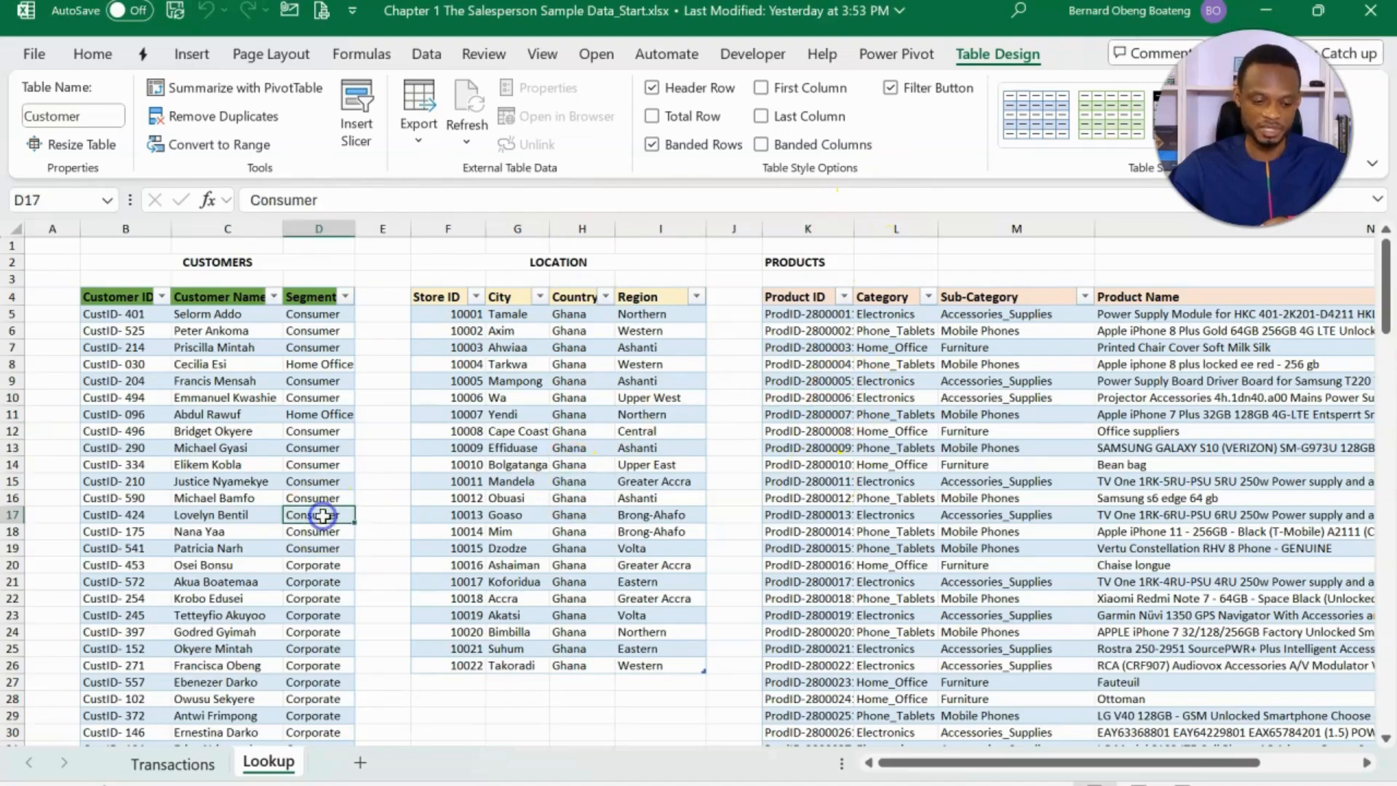
left_click(569, 481)
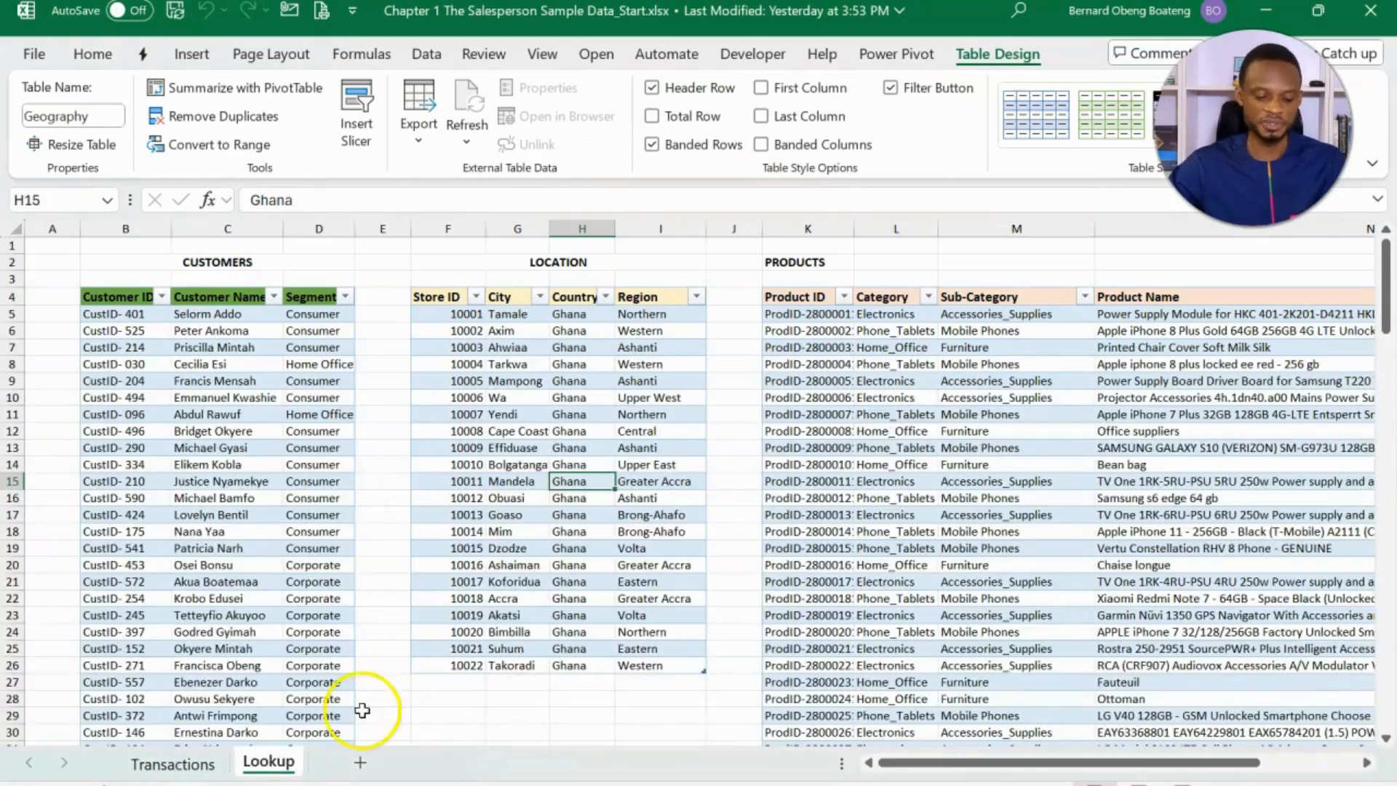
left_click(173, 762)
left_click(446, 387)
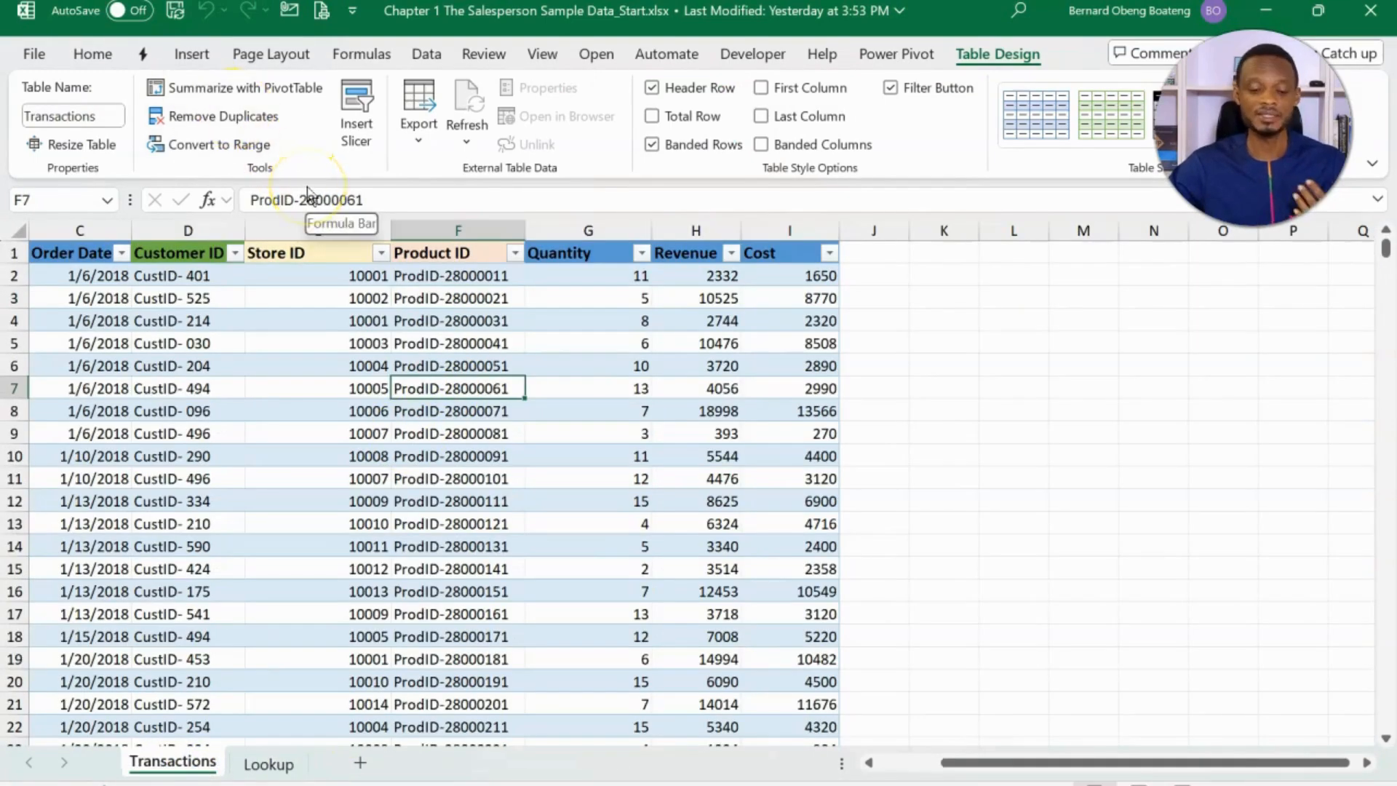
left_click(288, 342)
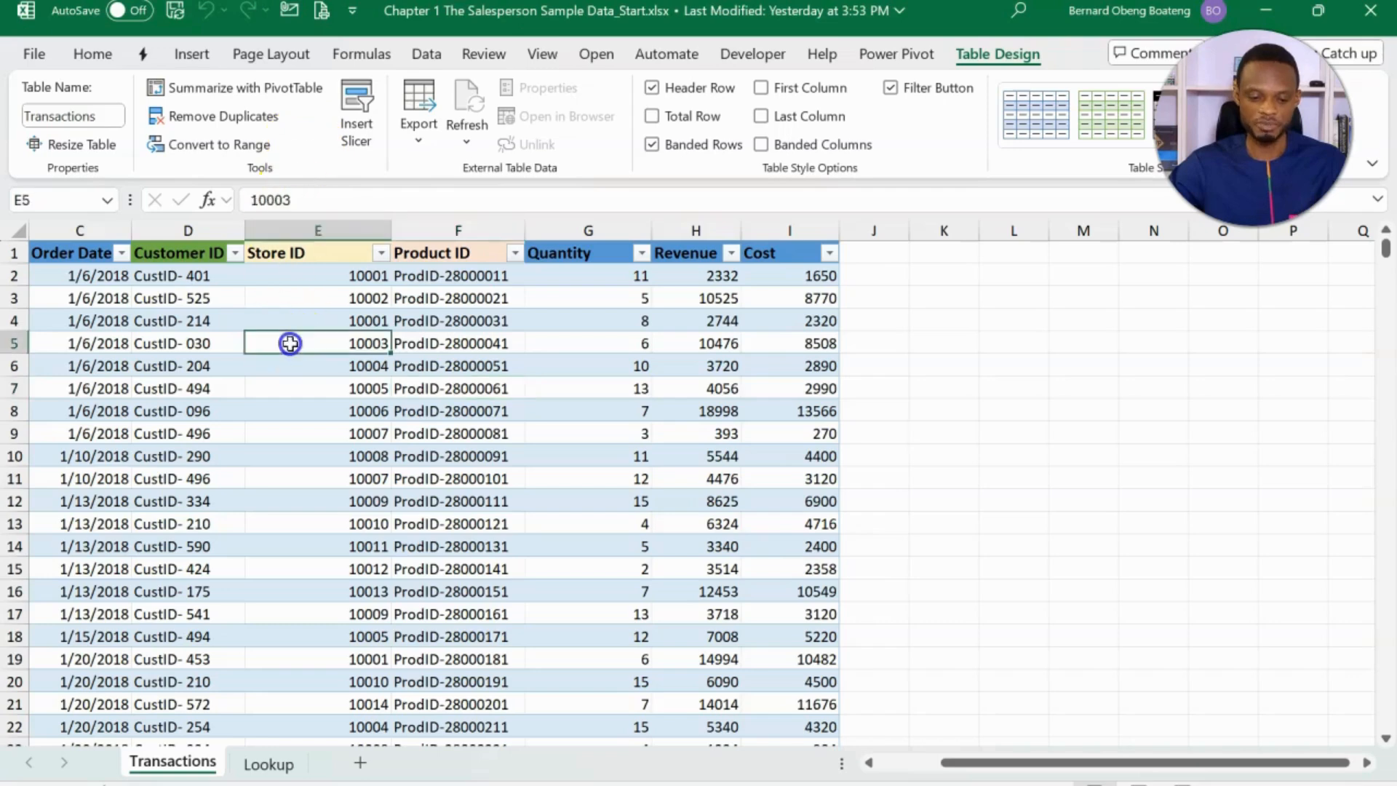
- Insert a PivotTable from the Transactions table on a new worksheet, with Revenue summed as values and Customer ID as rows
left_click(193, 54)
left_click(53, 105)
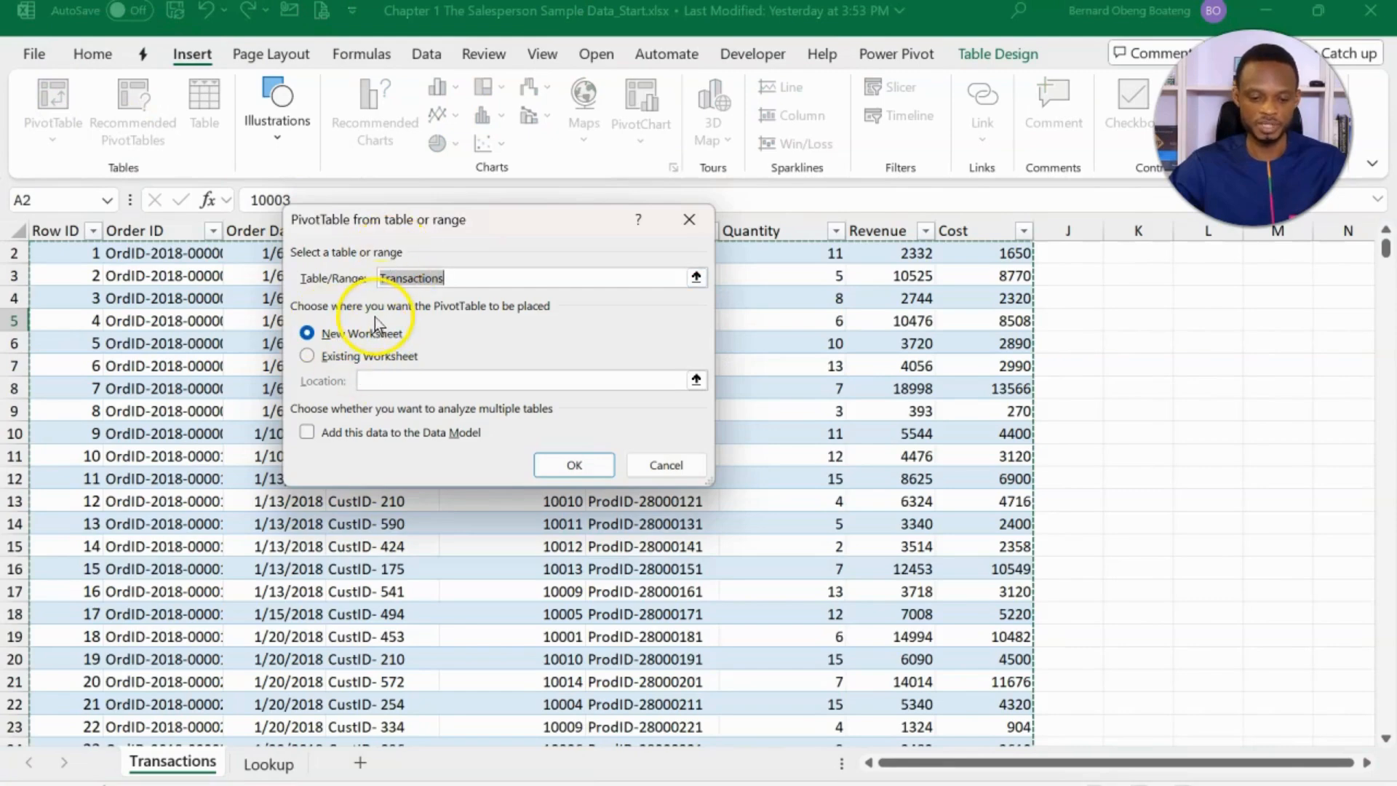
left_click(572, 464)
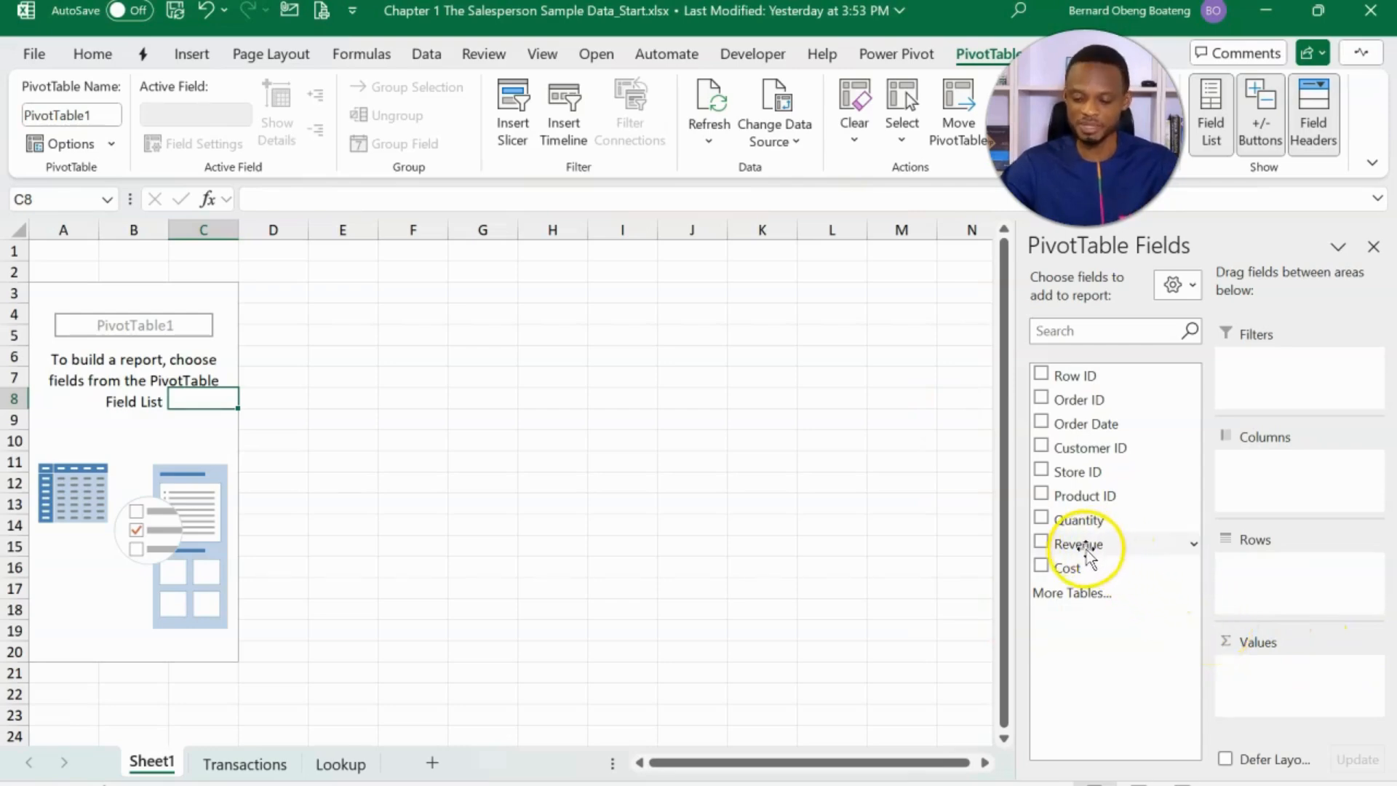
left_click_drag(1087, 545, 1237, 670)
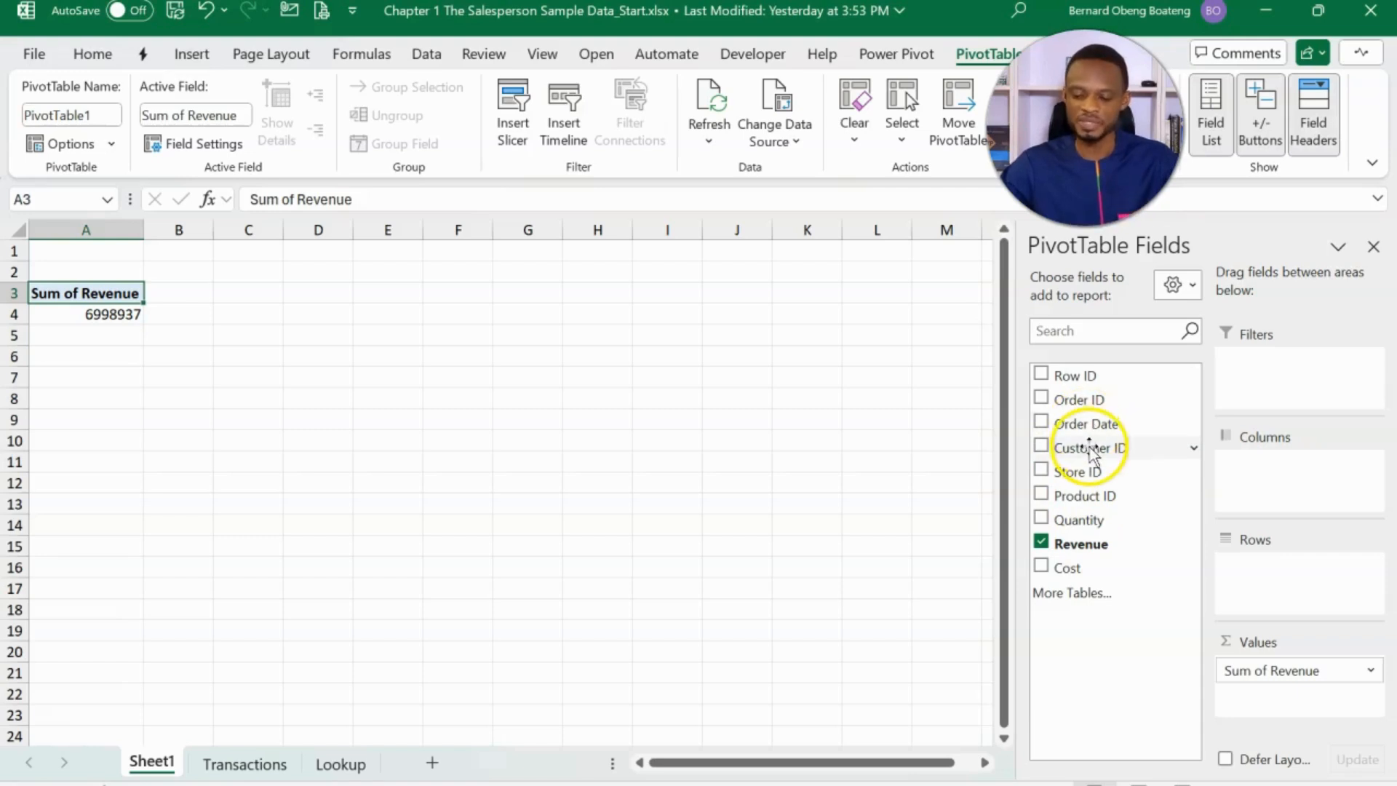
left_click_drag(1082, 446, 1249, 571)
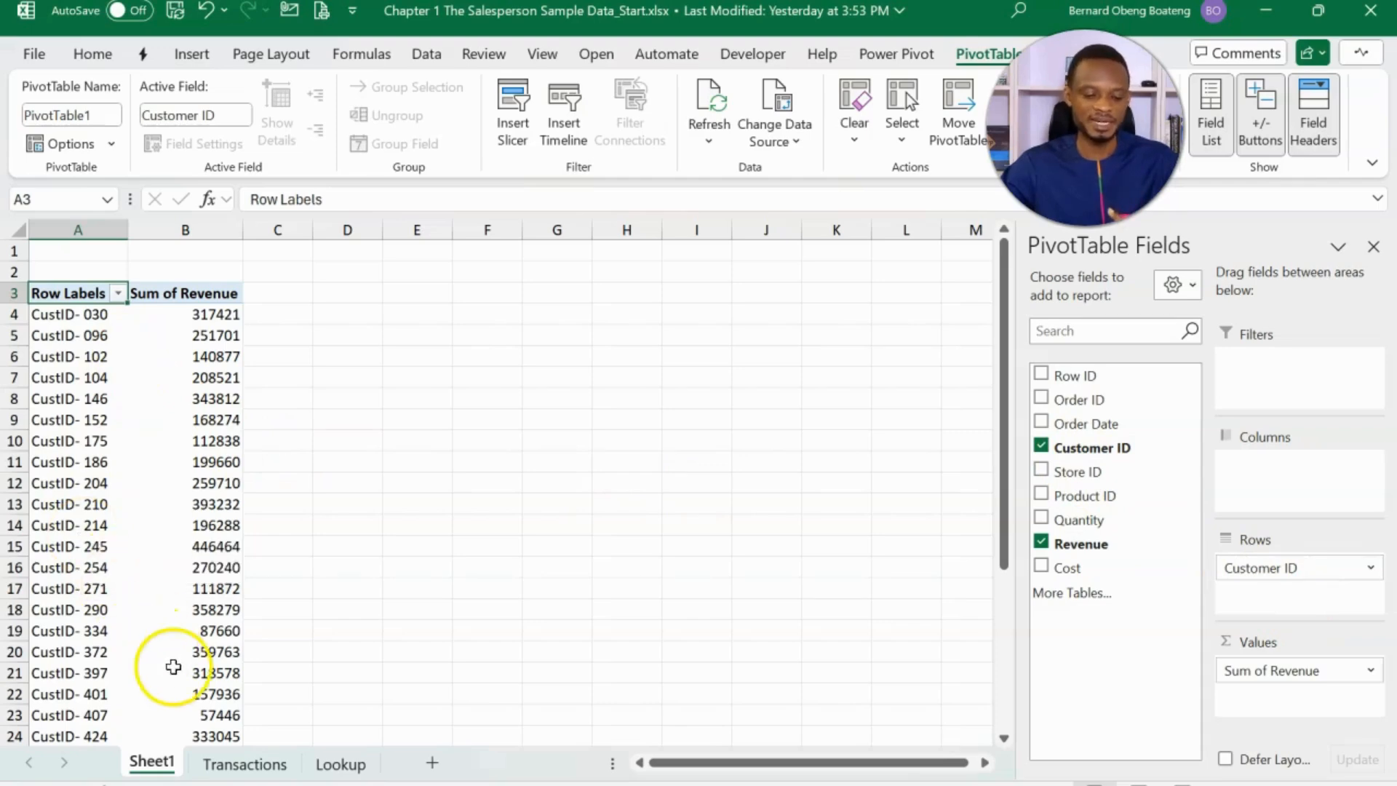
- Compare the descriptive fields in the three Lookup sheet tables with the Store ID and Product ID columns in Transactions
left_click(339, 766)
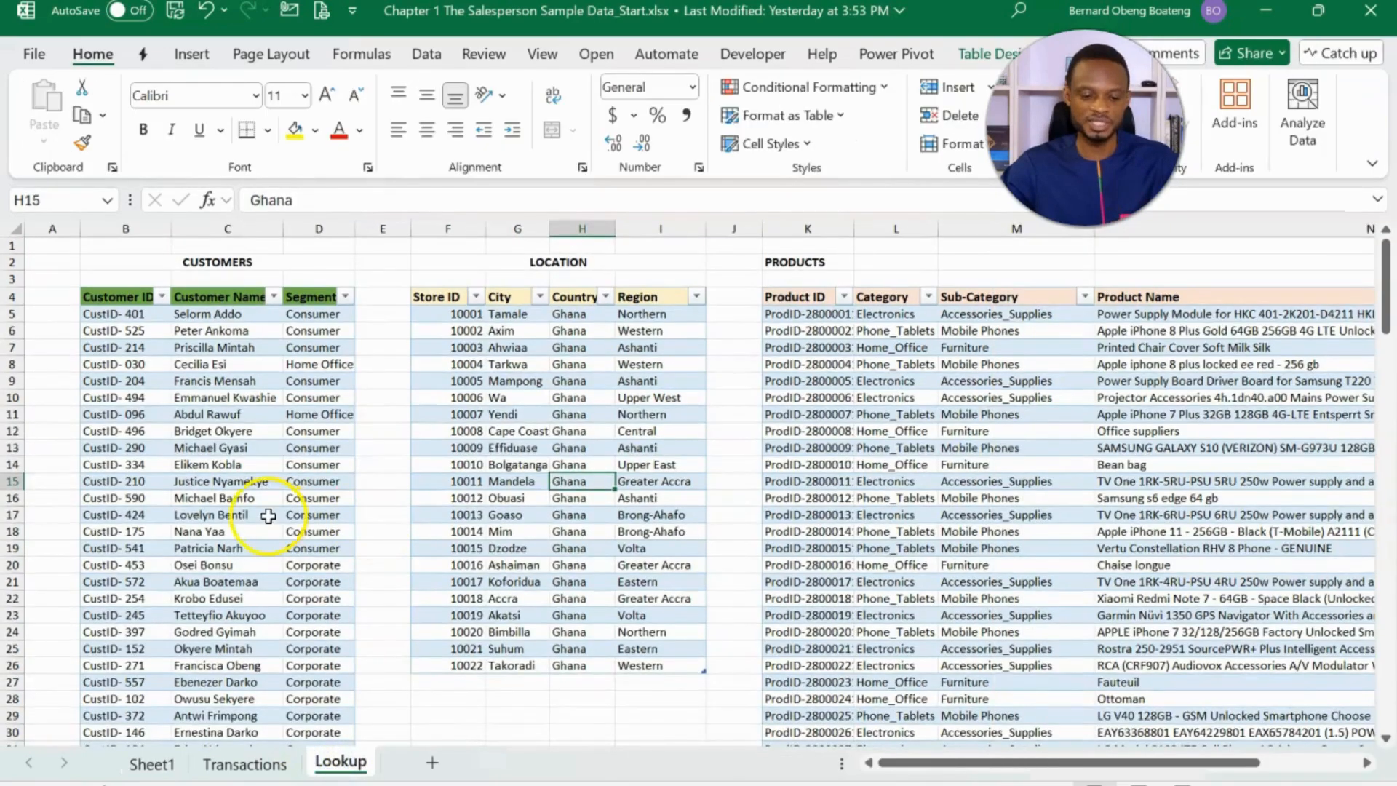
left_click(266, 515)
left_click(554, 509)
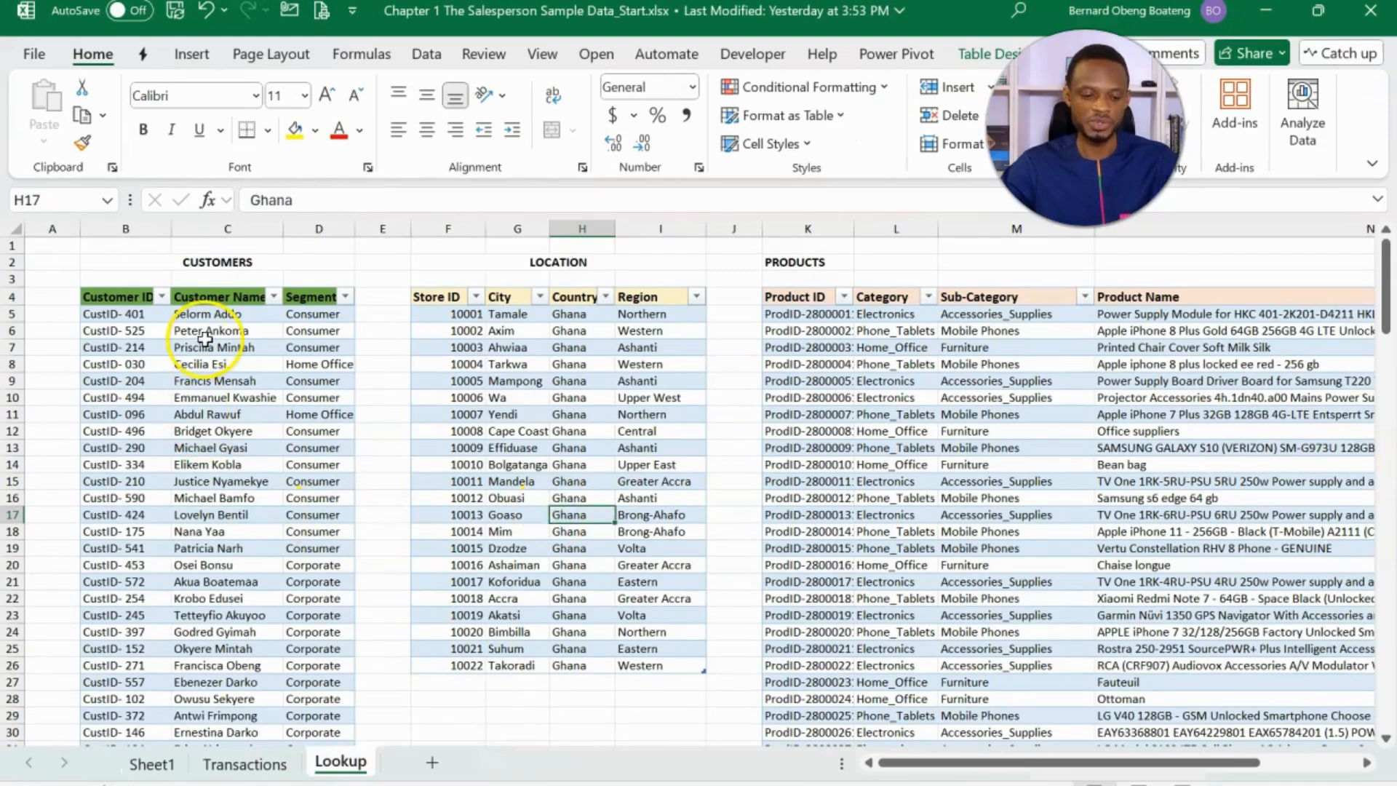
left_click(201, 347)
left_click(542, 363)
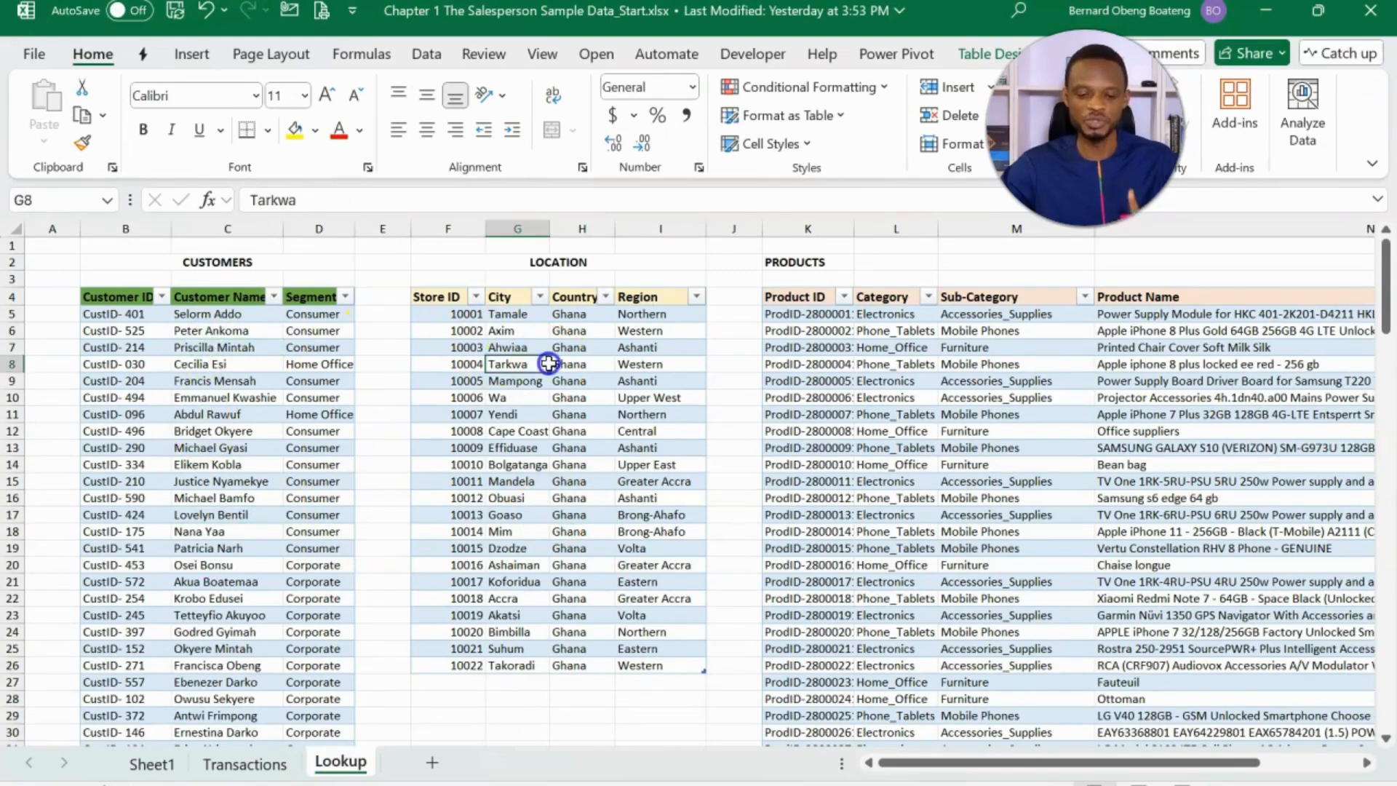
left_click(866, 364)
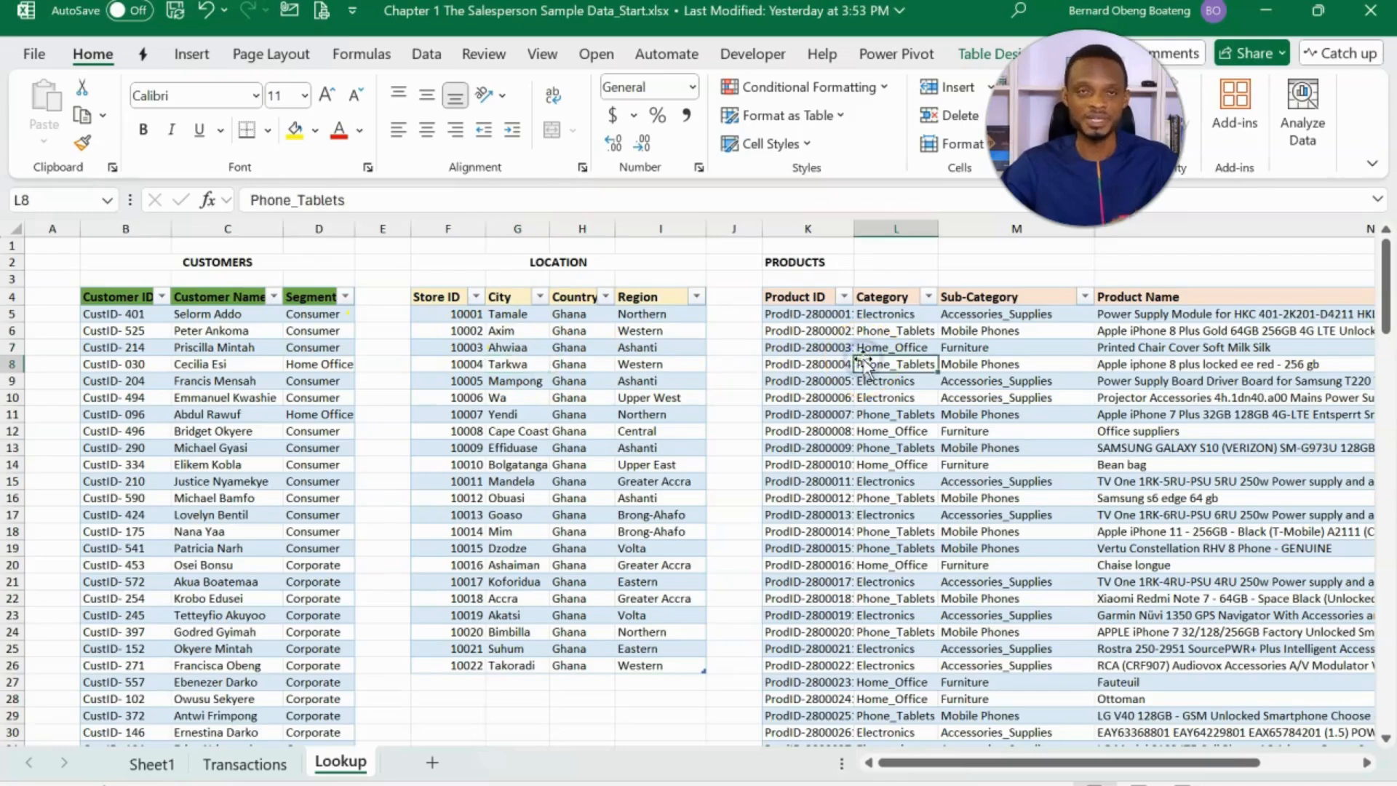
left_click(245, 763)
scroll(472, 610, "up", 1)
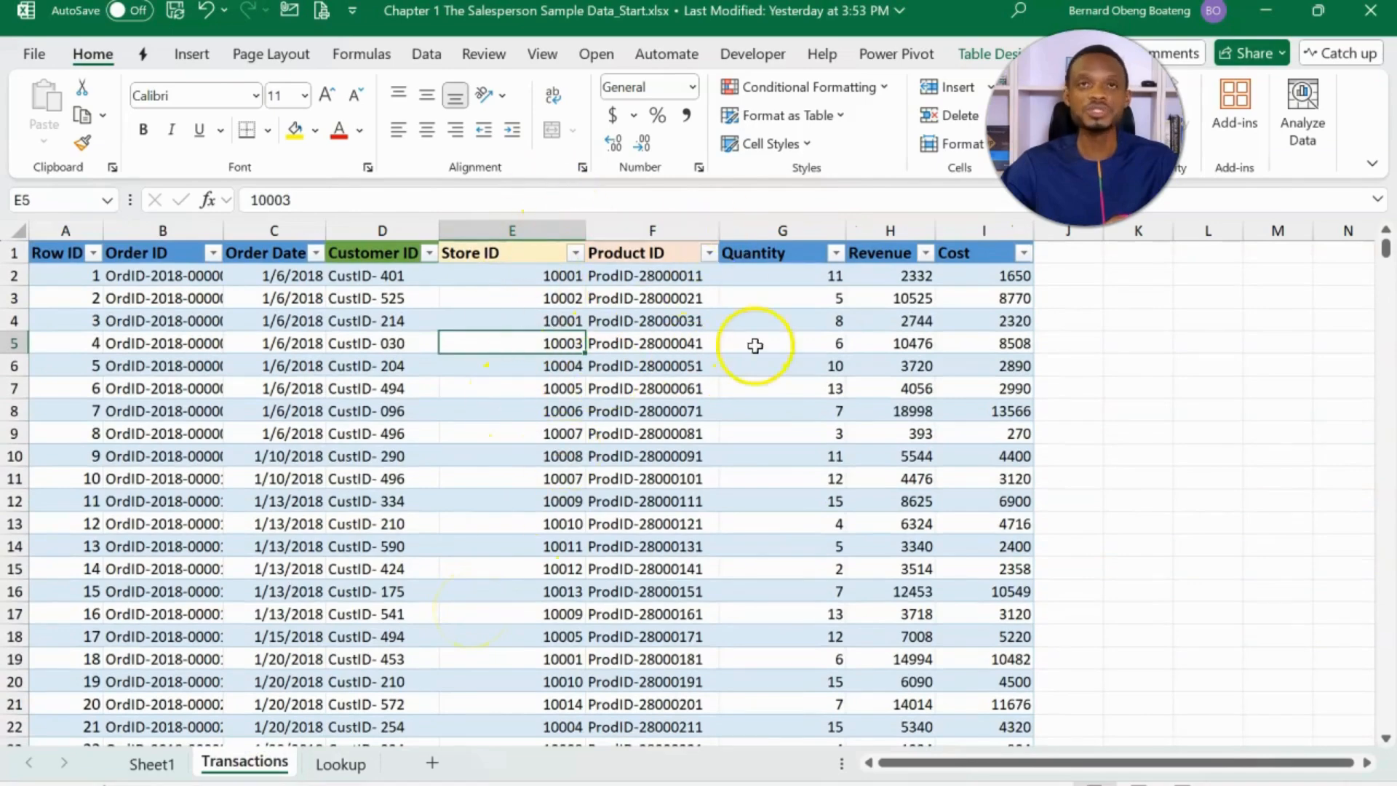
left_click(712, 340)
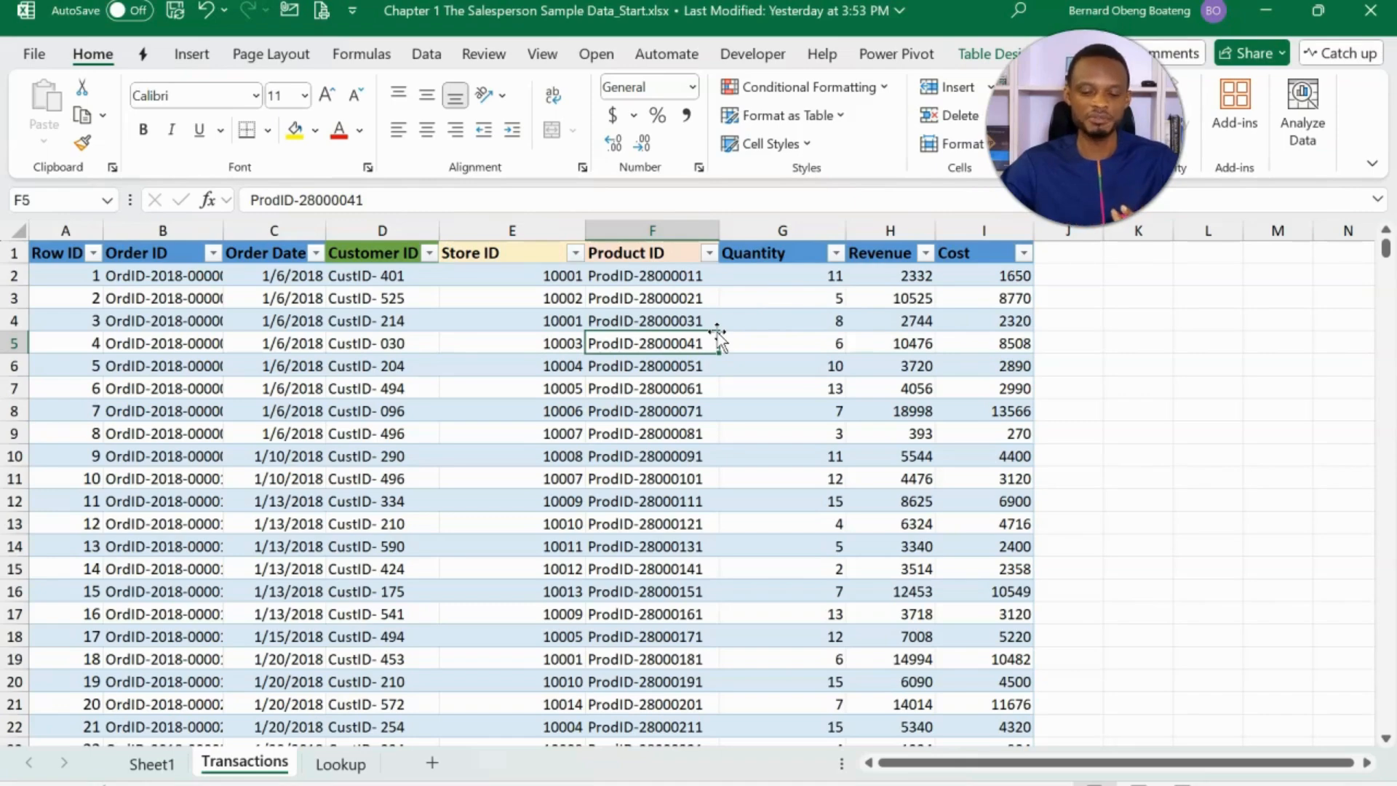
left_click(515, 326)
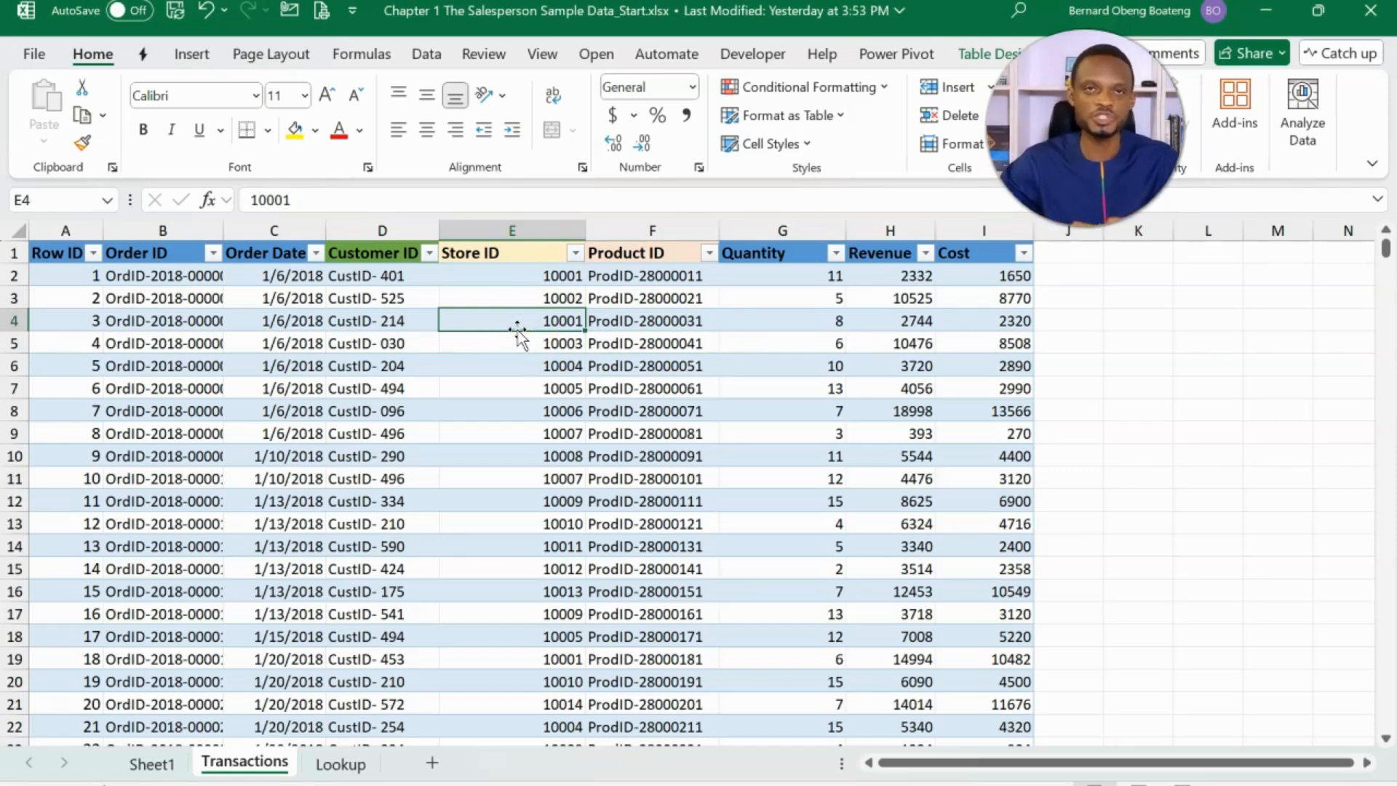
- Insert a column before Store ID in the Transactions table, head it "Customer Name" and fit its width to the header
left_click(524, 276)
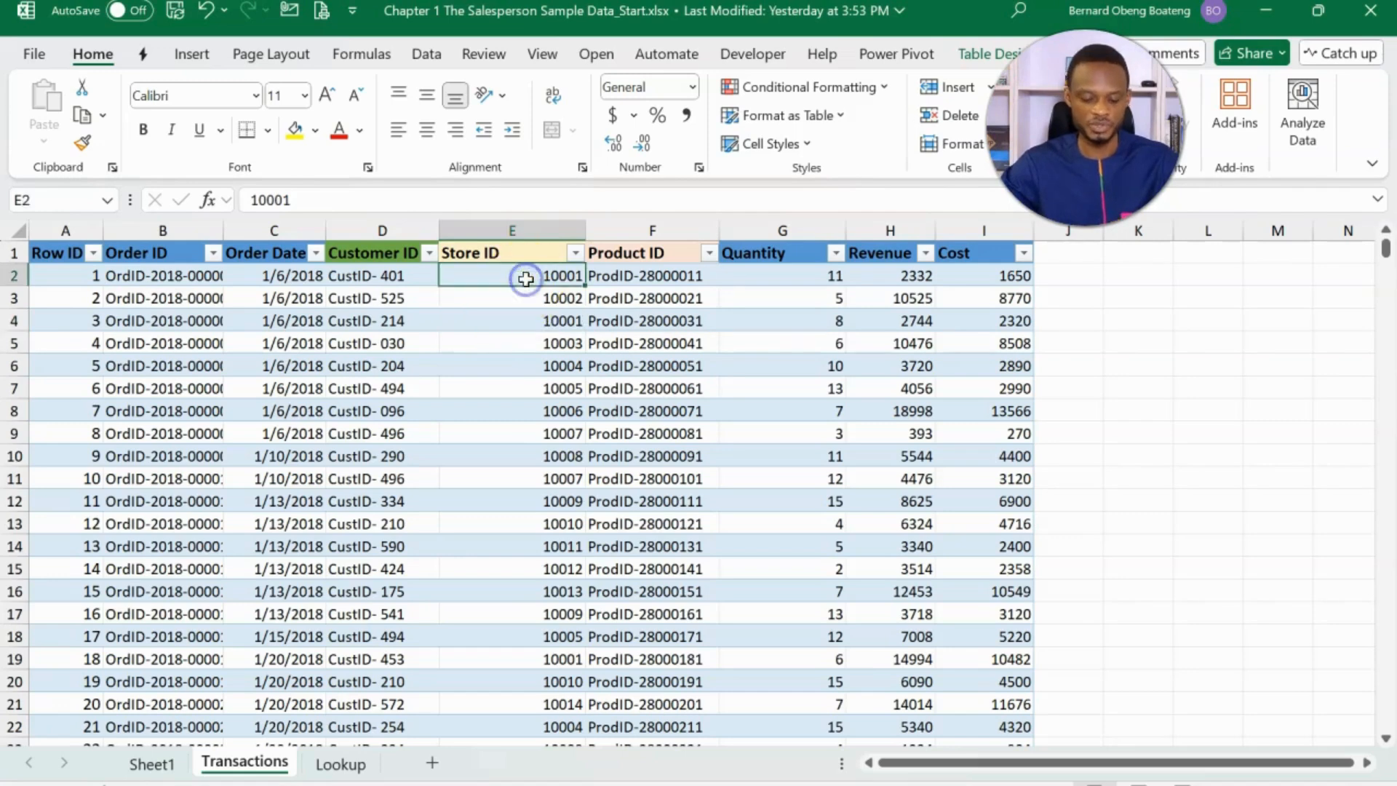
key("alt+i")
key("c")
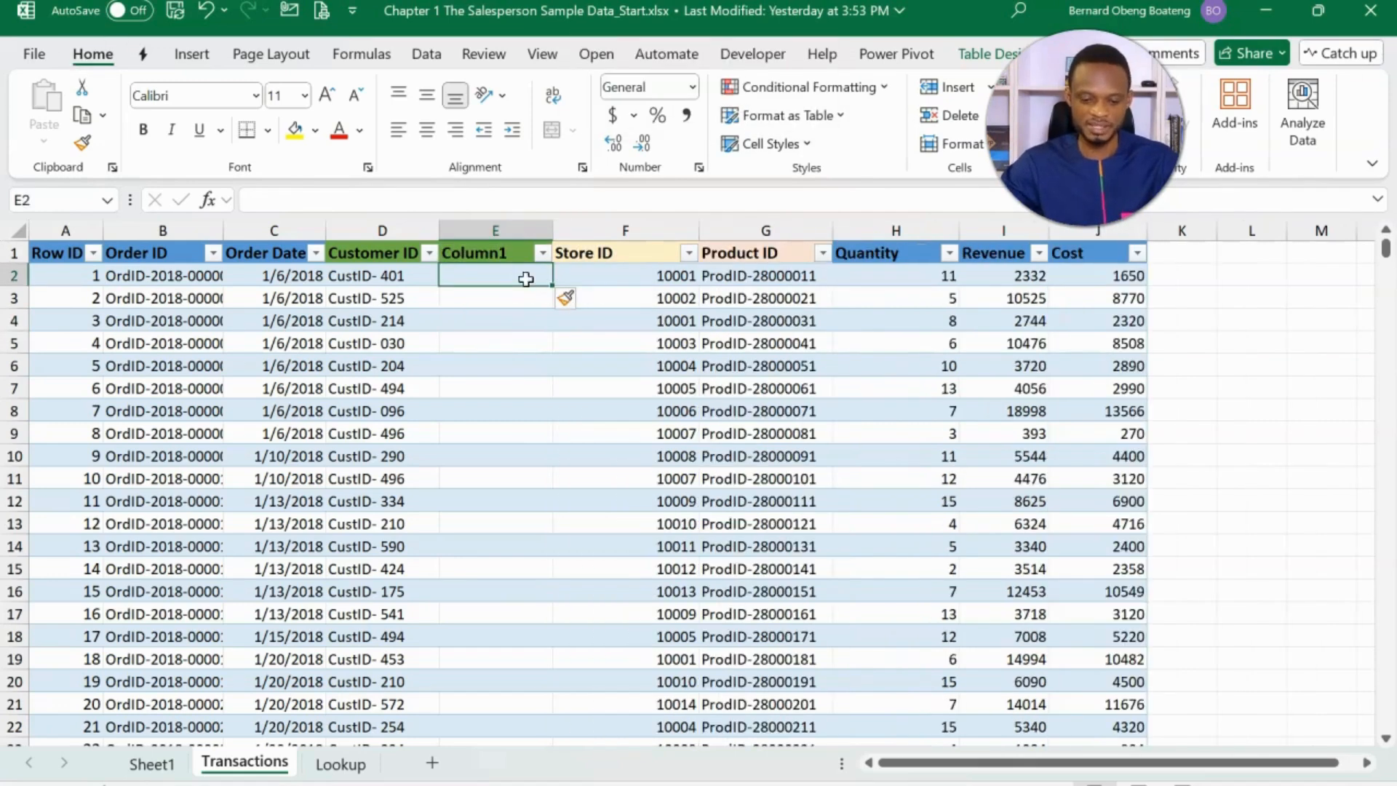
left_click(489, 252)
type("Customer")
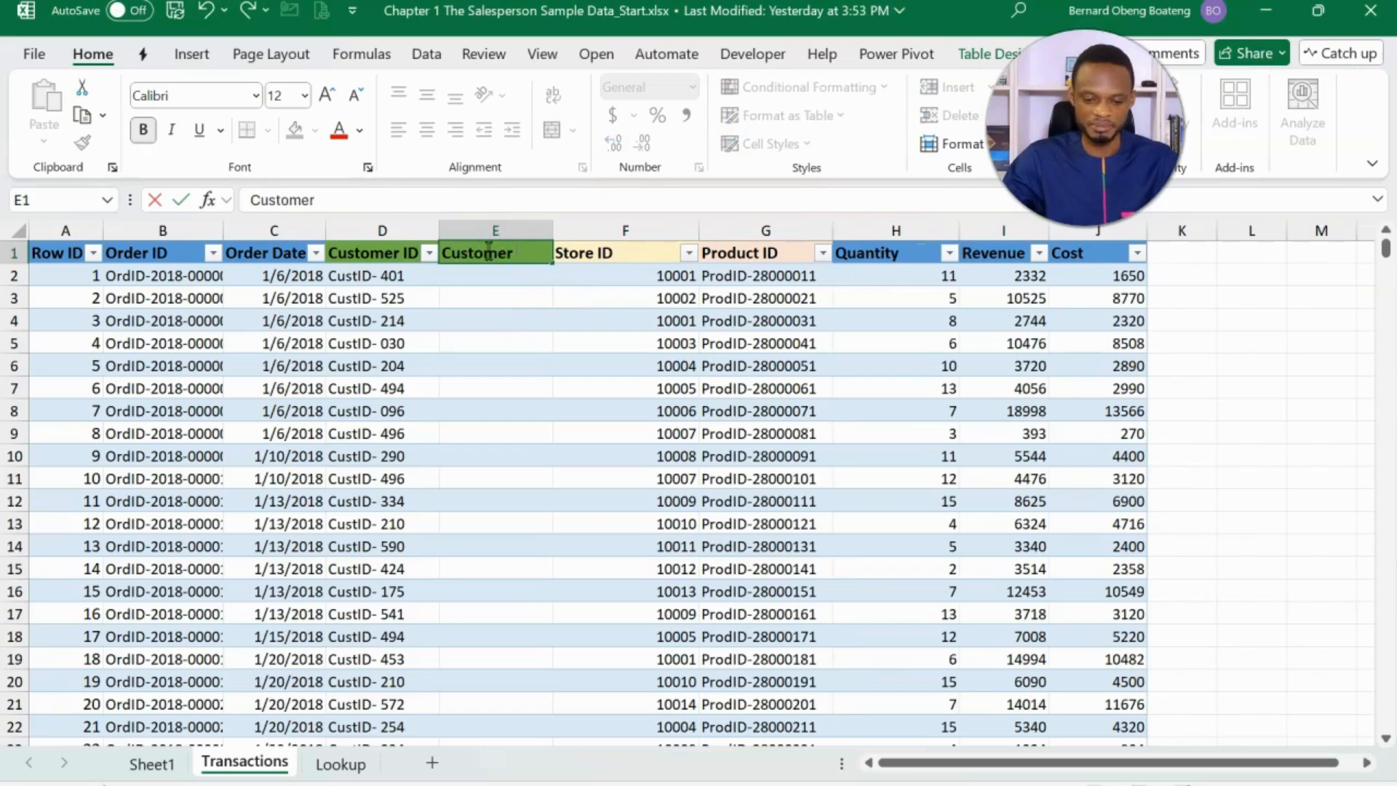
type(" Name")
key("Return")
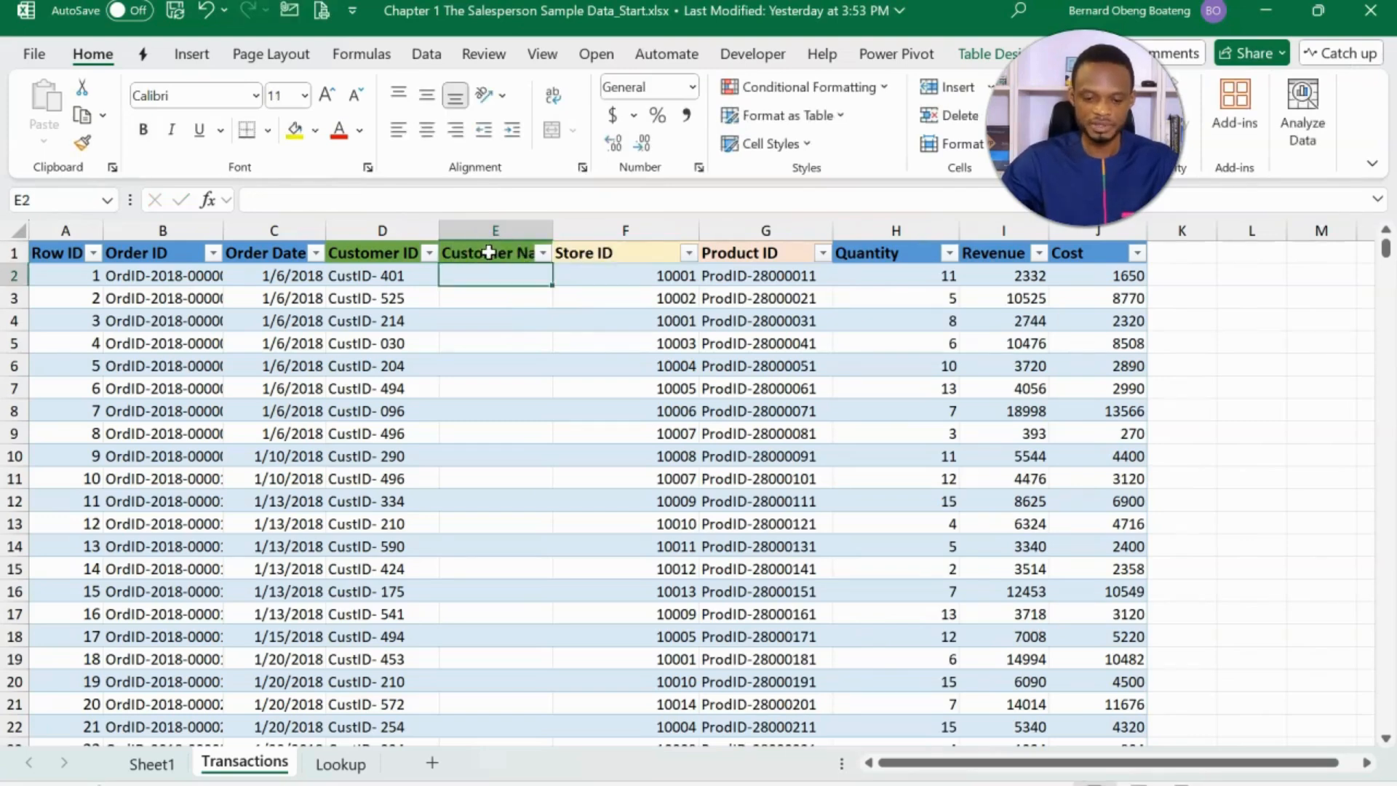
double_click(554, 235)
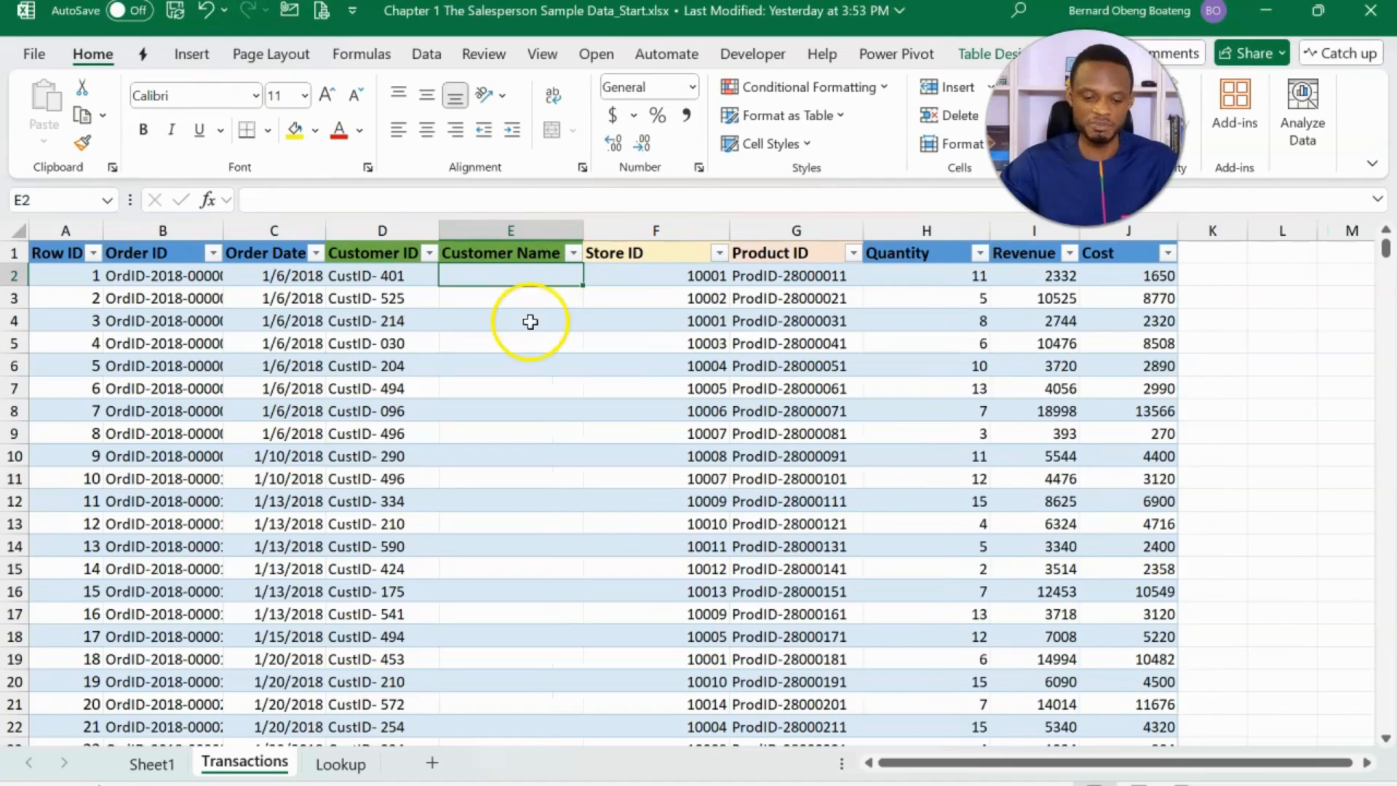
- Fill the Customer Name column from cell E2 with =XLOOKUP([@[Customer ID]],Customer[Customer ID],Customer[Customer Name])
type("=xl")
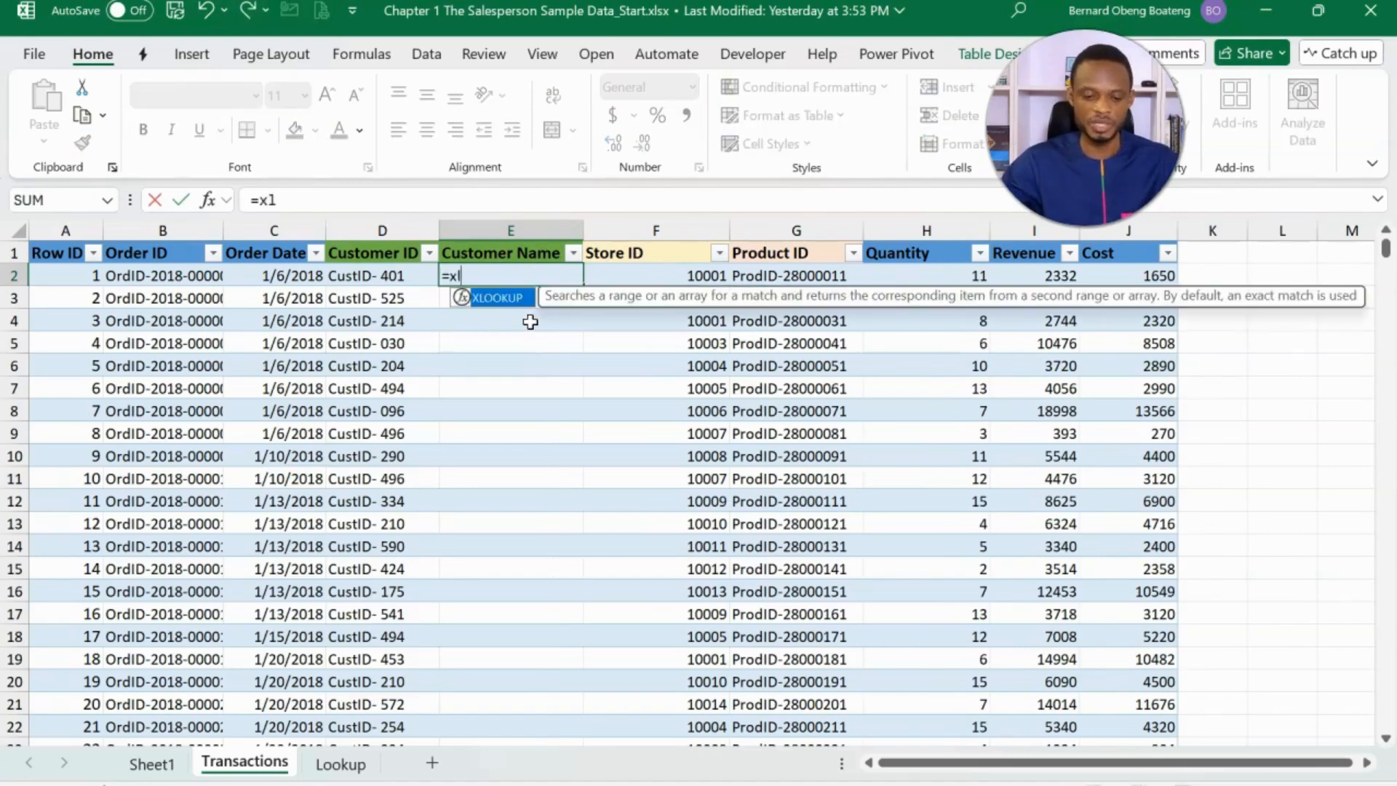
key("Tab")
left_click(405, 277)
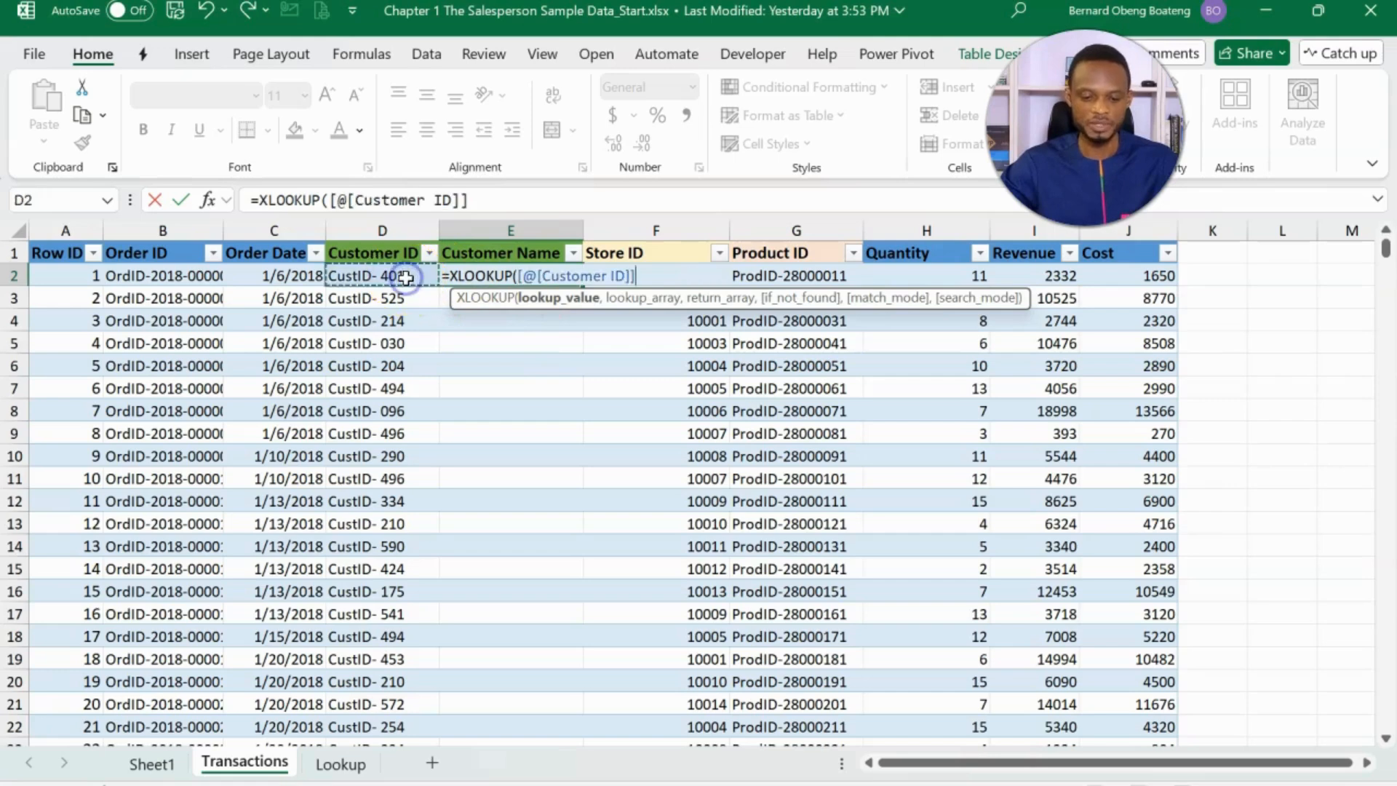
type(",")
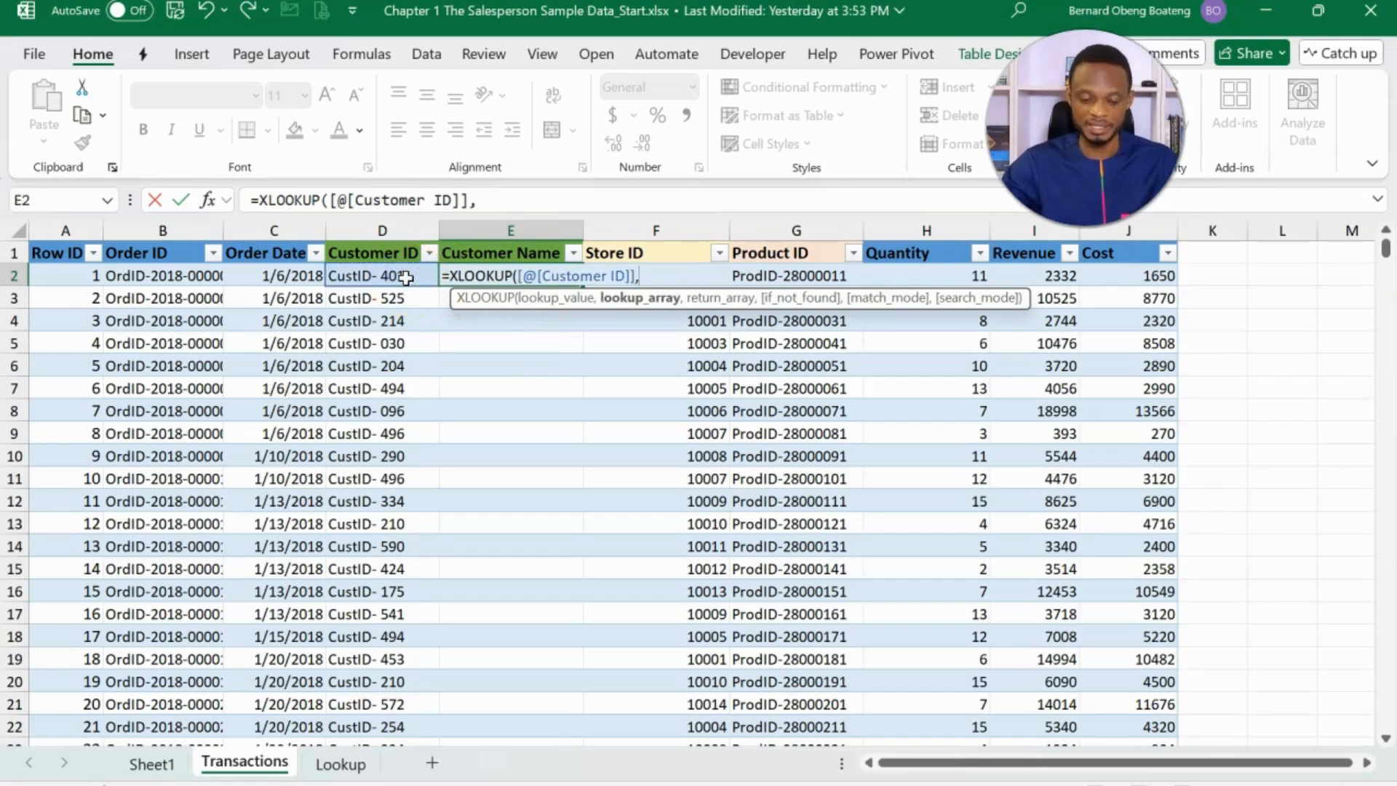
type("cust")
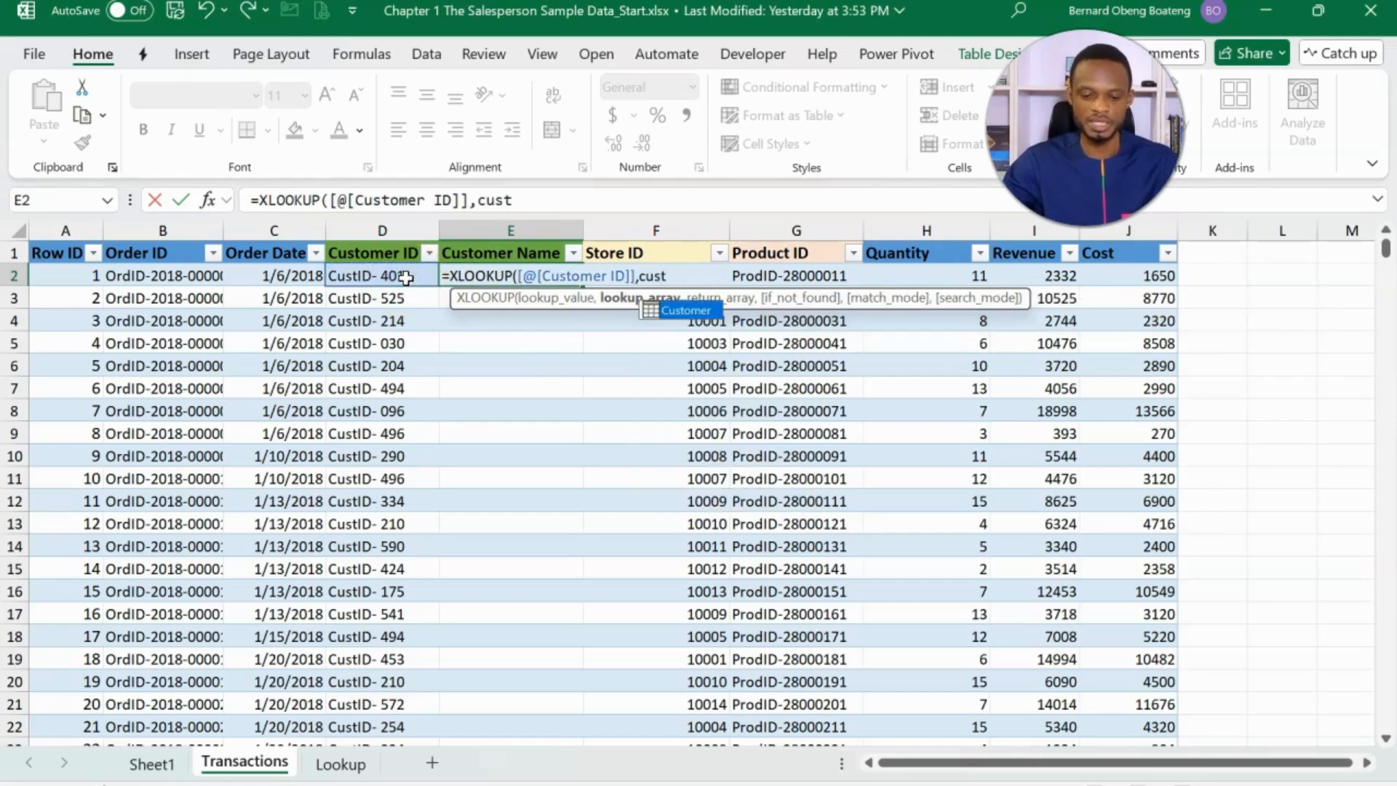
key("Tab")
type("[")
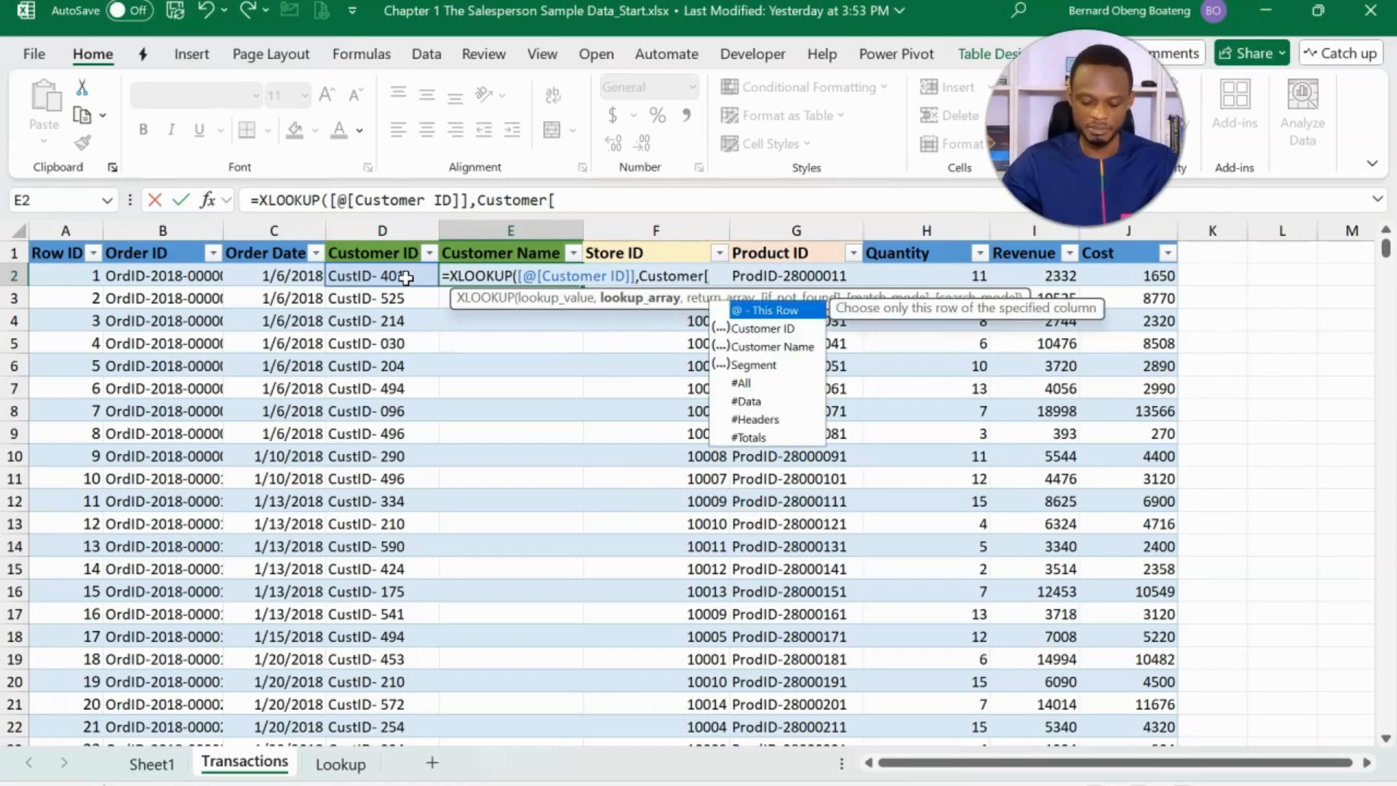
key("Down")
key("Tab")
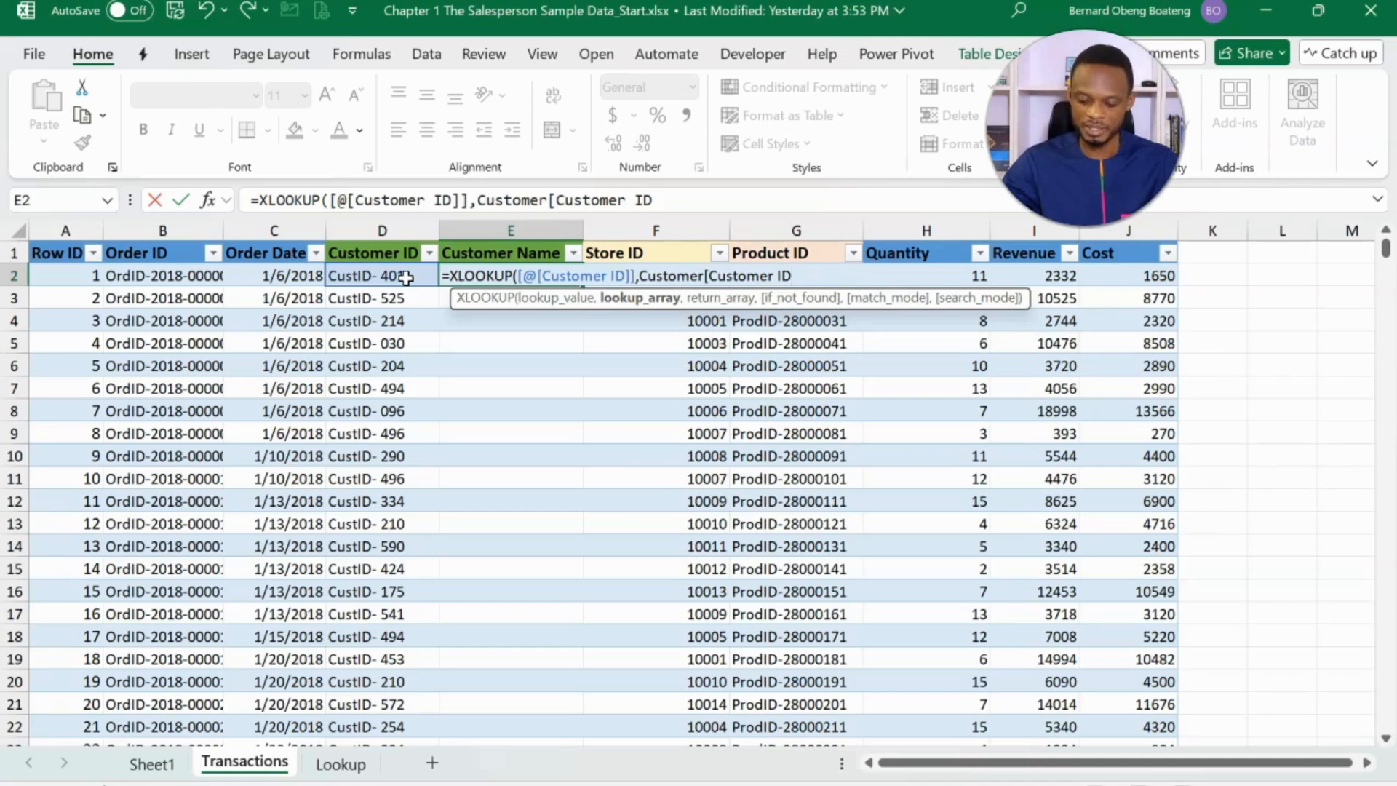
type("],")
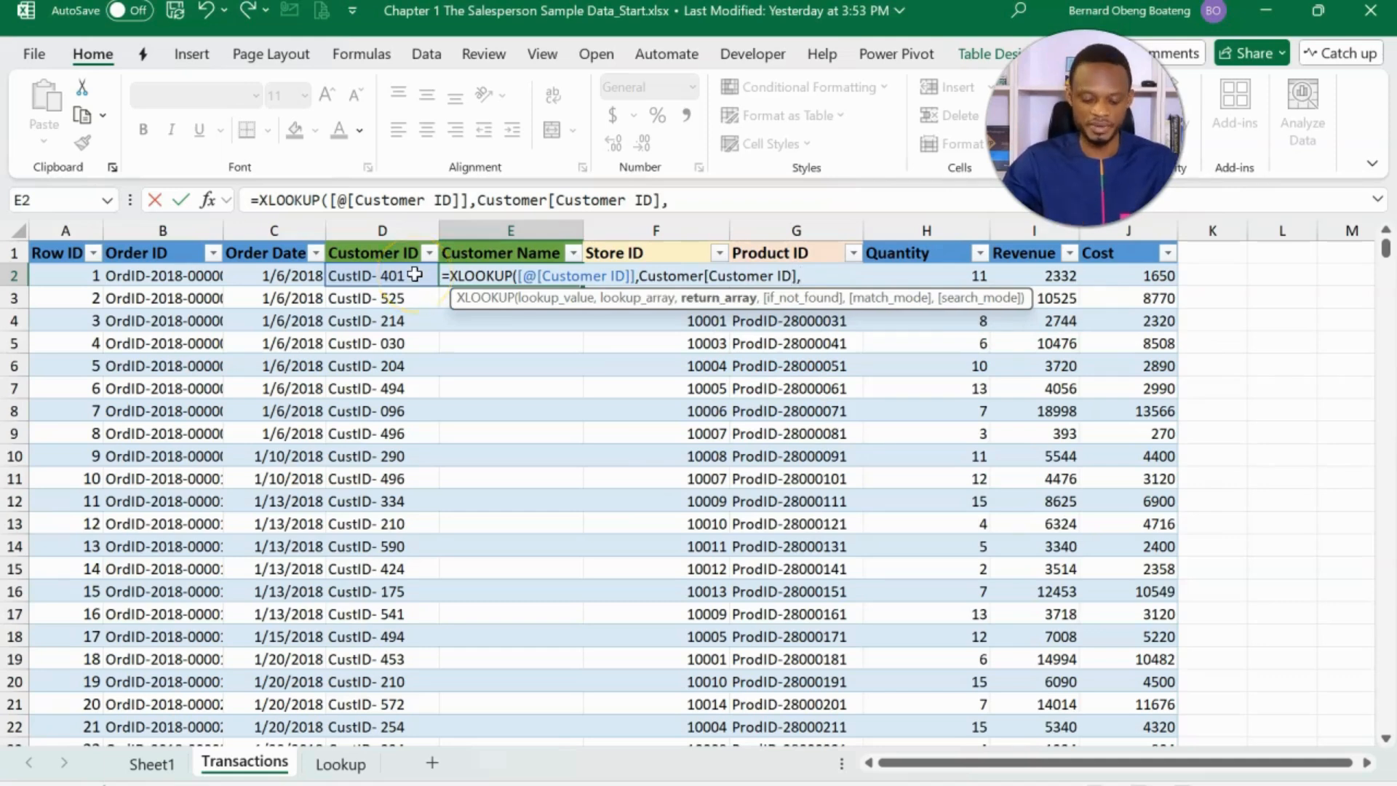
type("Customer")
type("[cuj")
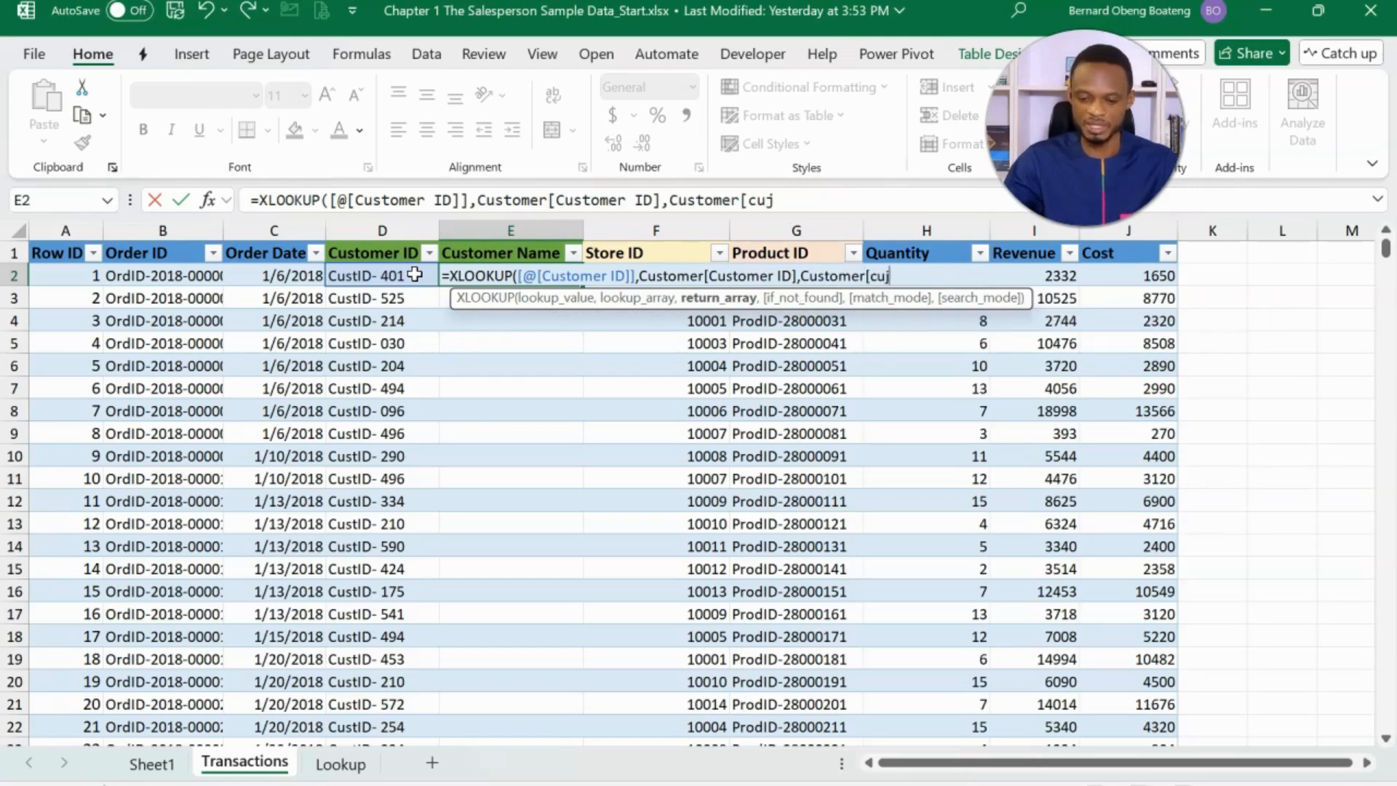
key("Down")
key("Tab")
type("])")
left_click(478, 277)
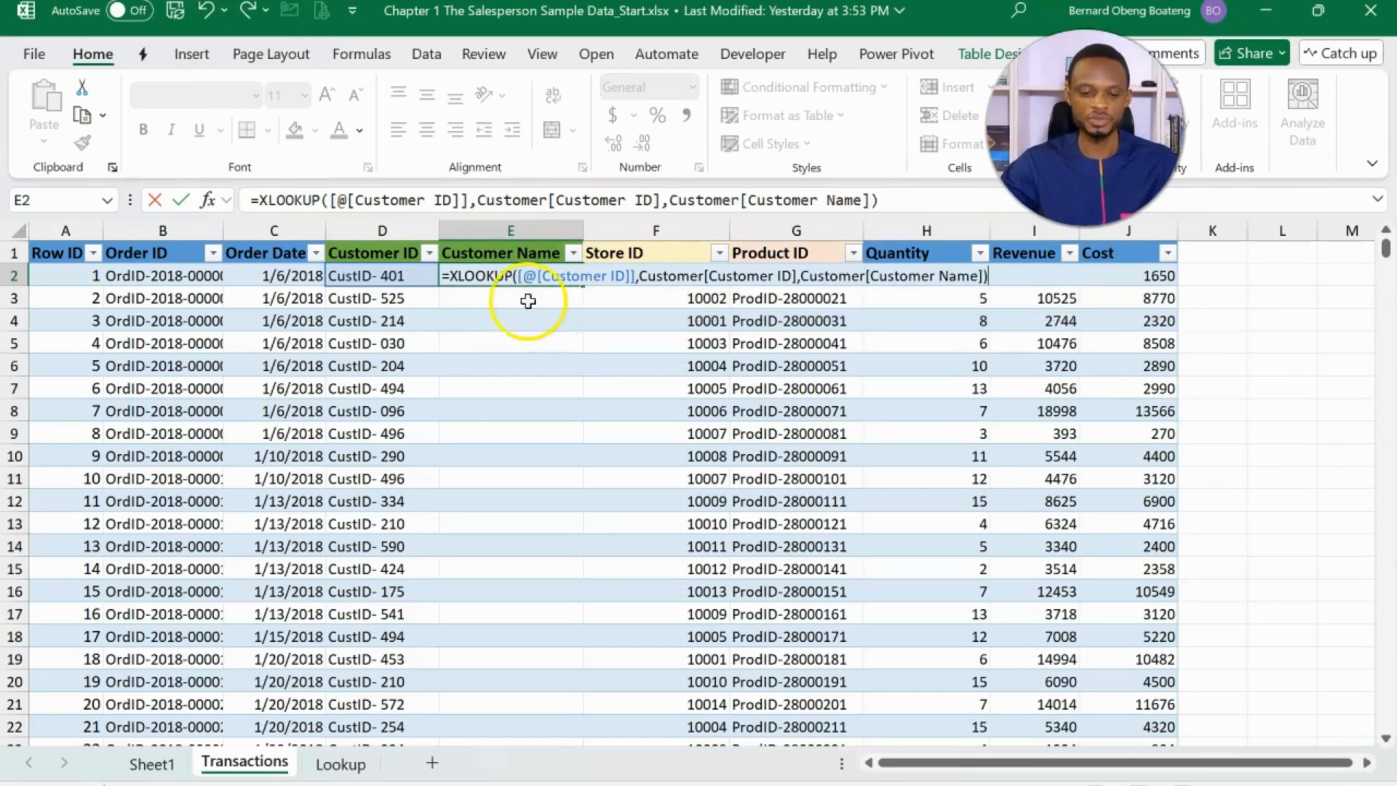
key("Return")
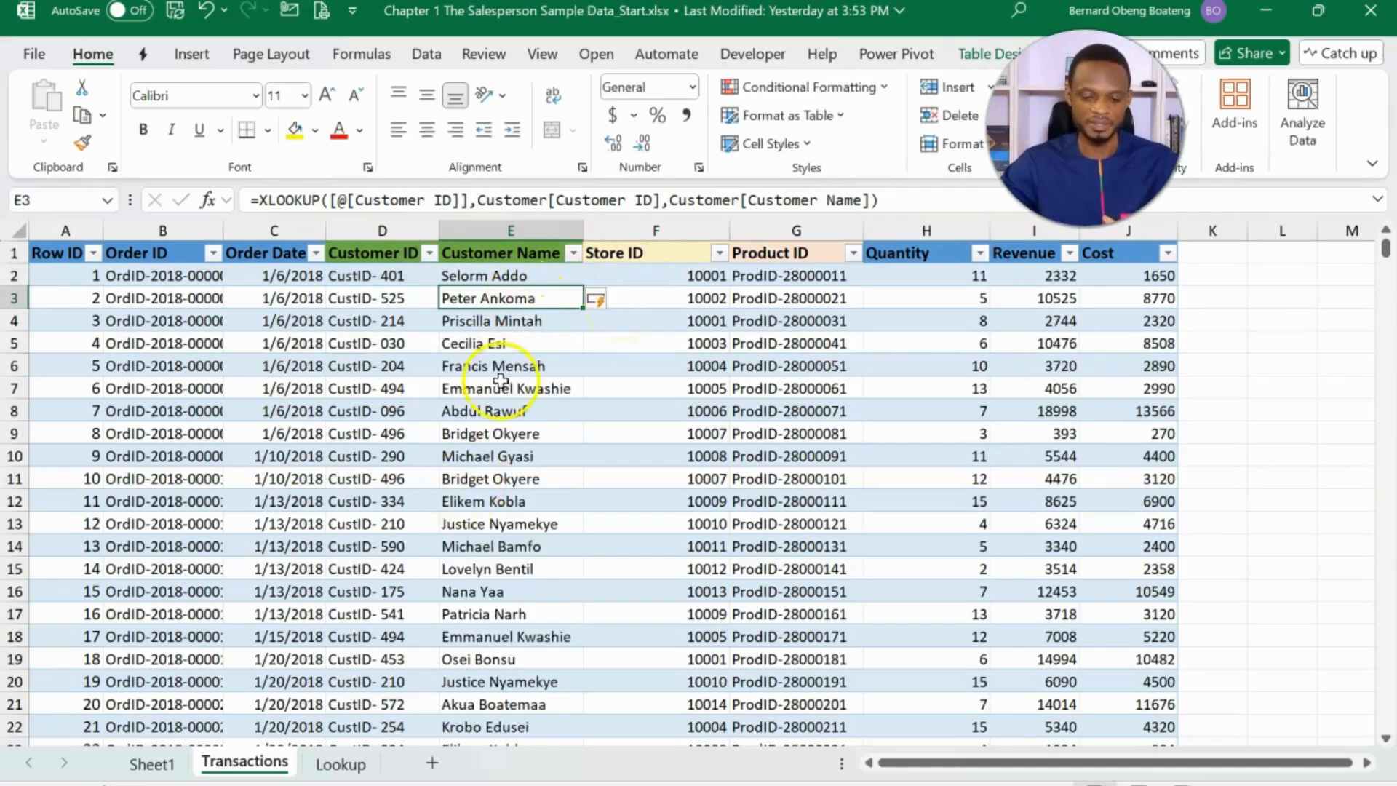
- Refresh the PivotTable on Sheet1 so its field list includes the added Customer Name column
left_click(151, 761)
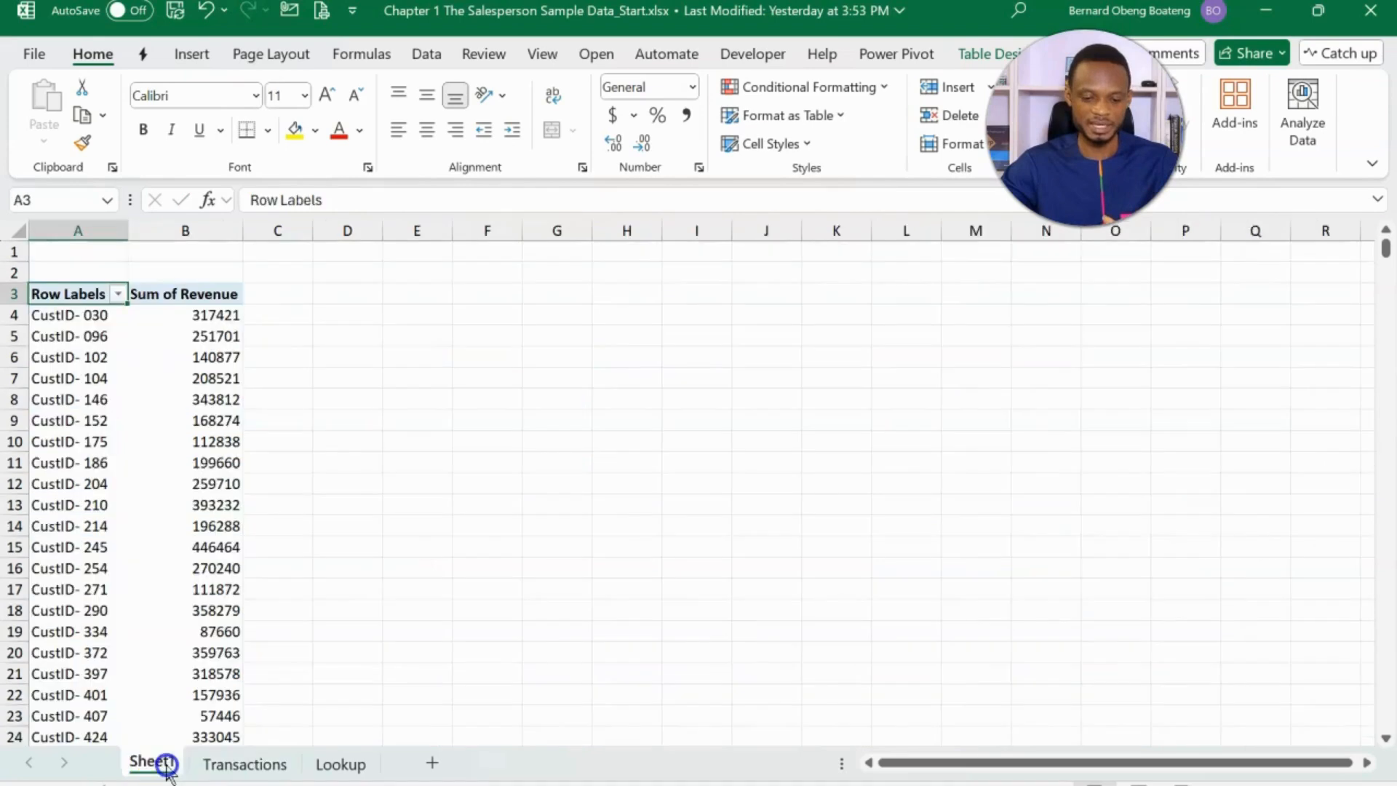
left_click(163, 460)
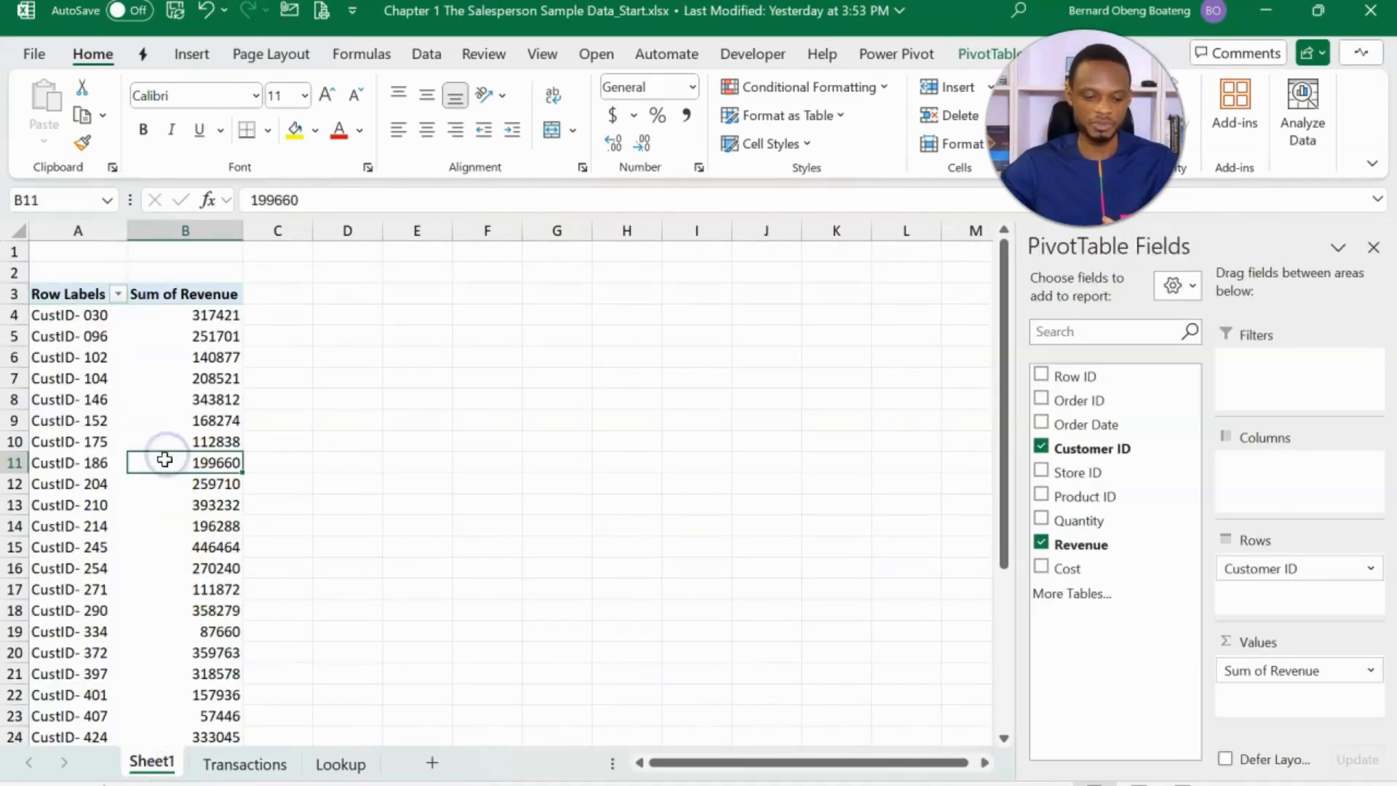
right_click(163, 461)
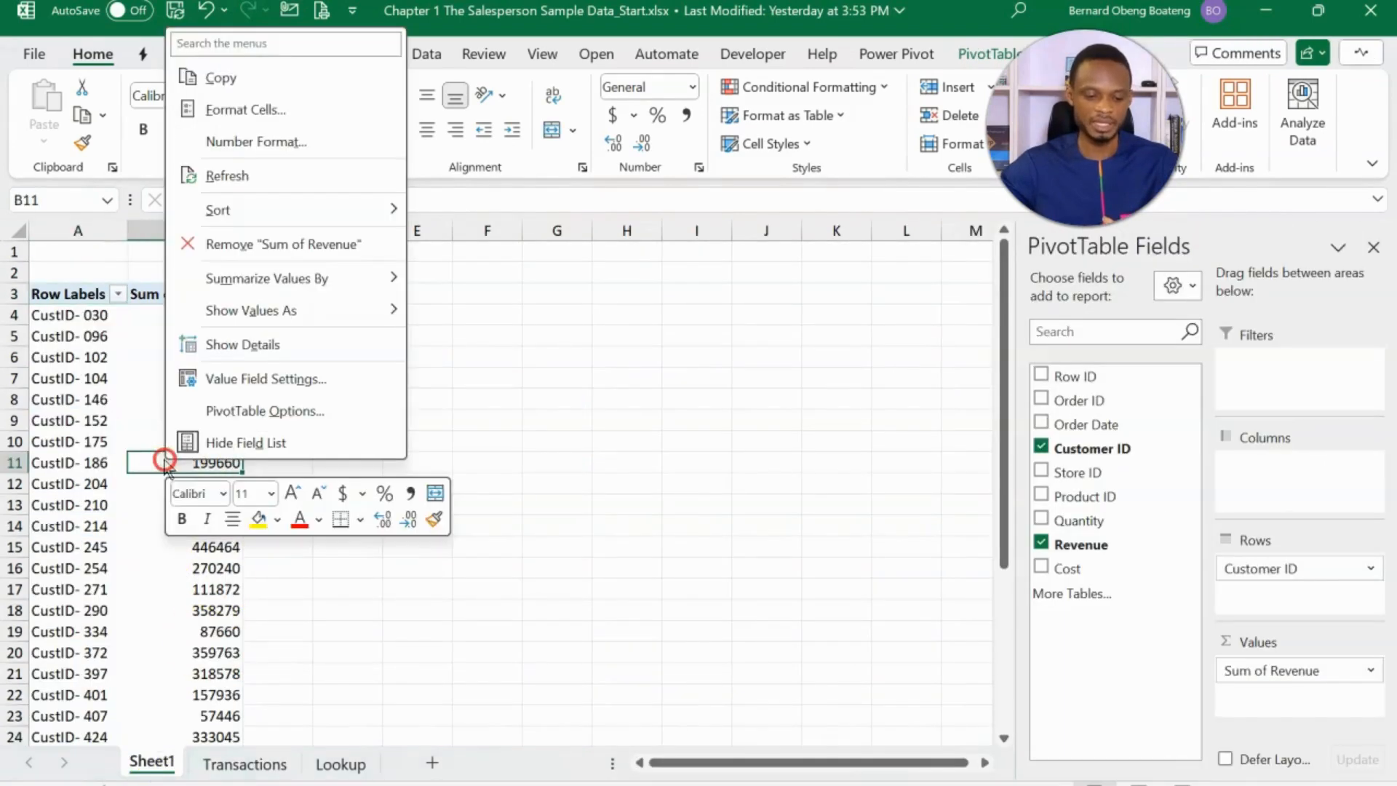
left_click(274, 179)
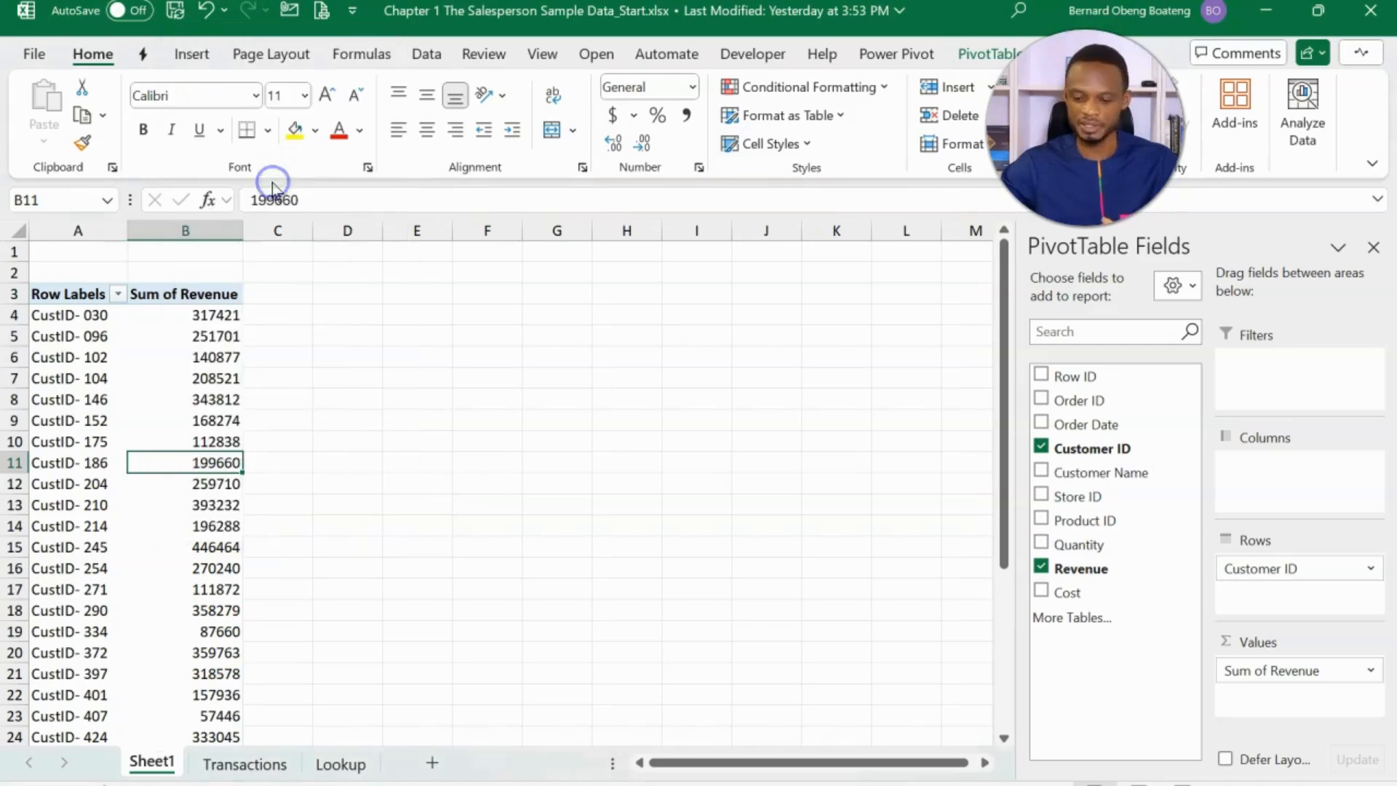
- Replace Customer ID with Customer Name in the PivotTable rows to break Sum of Revenue down by customer name
left_click(1041, 471)
left_click(1041, 447)
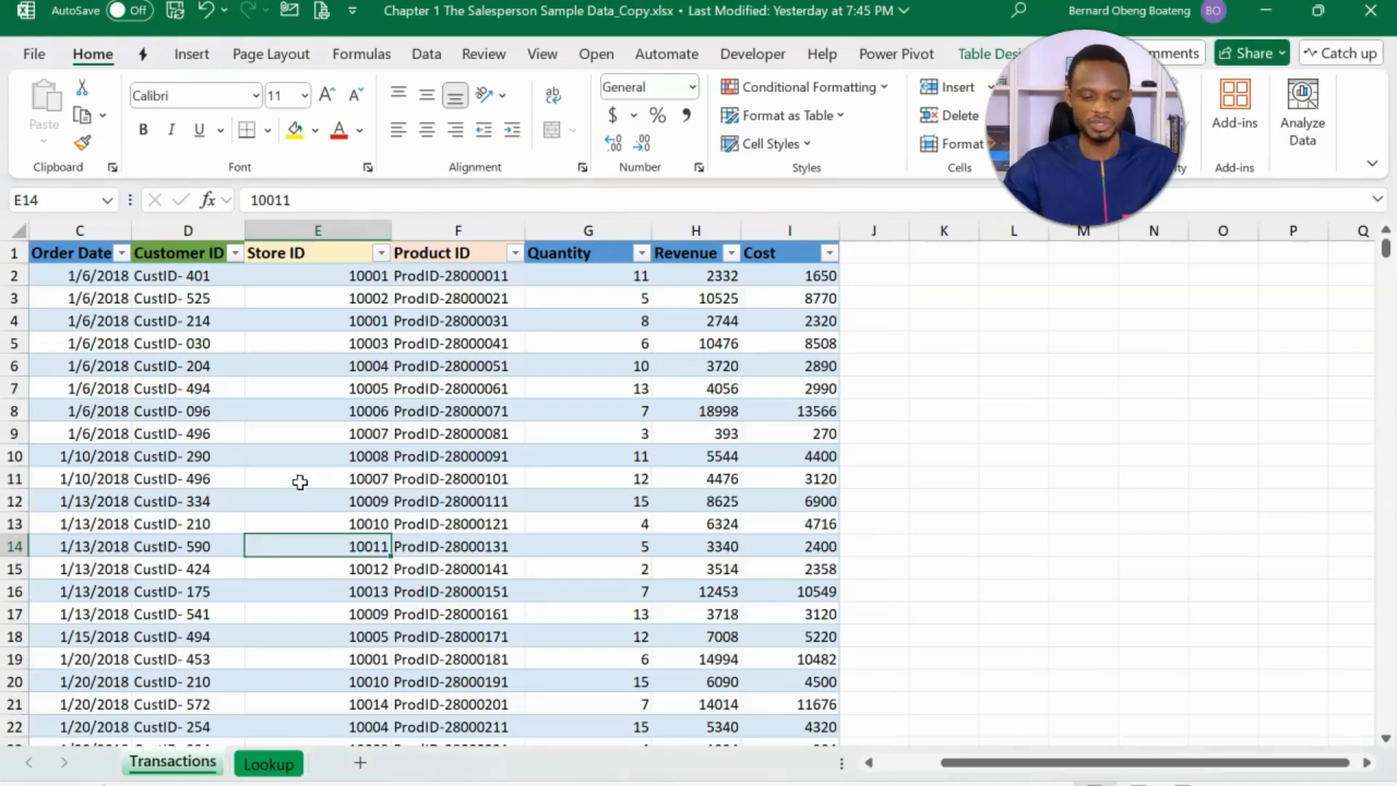
left_click(433, 498)
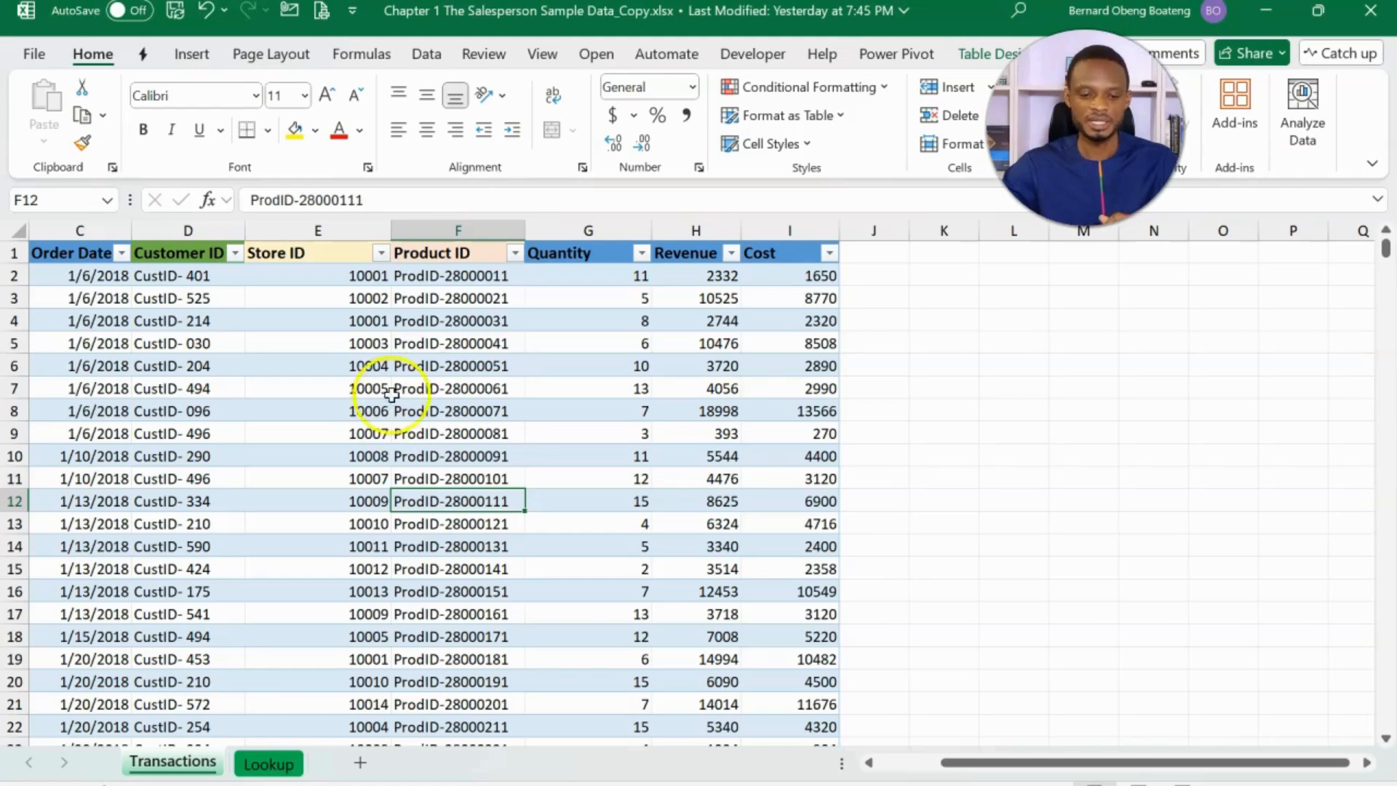
left_click(194, 61)
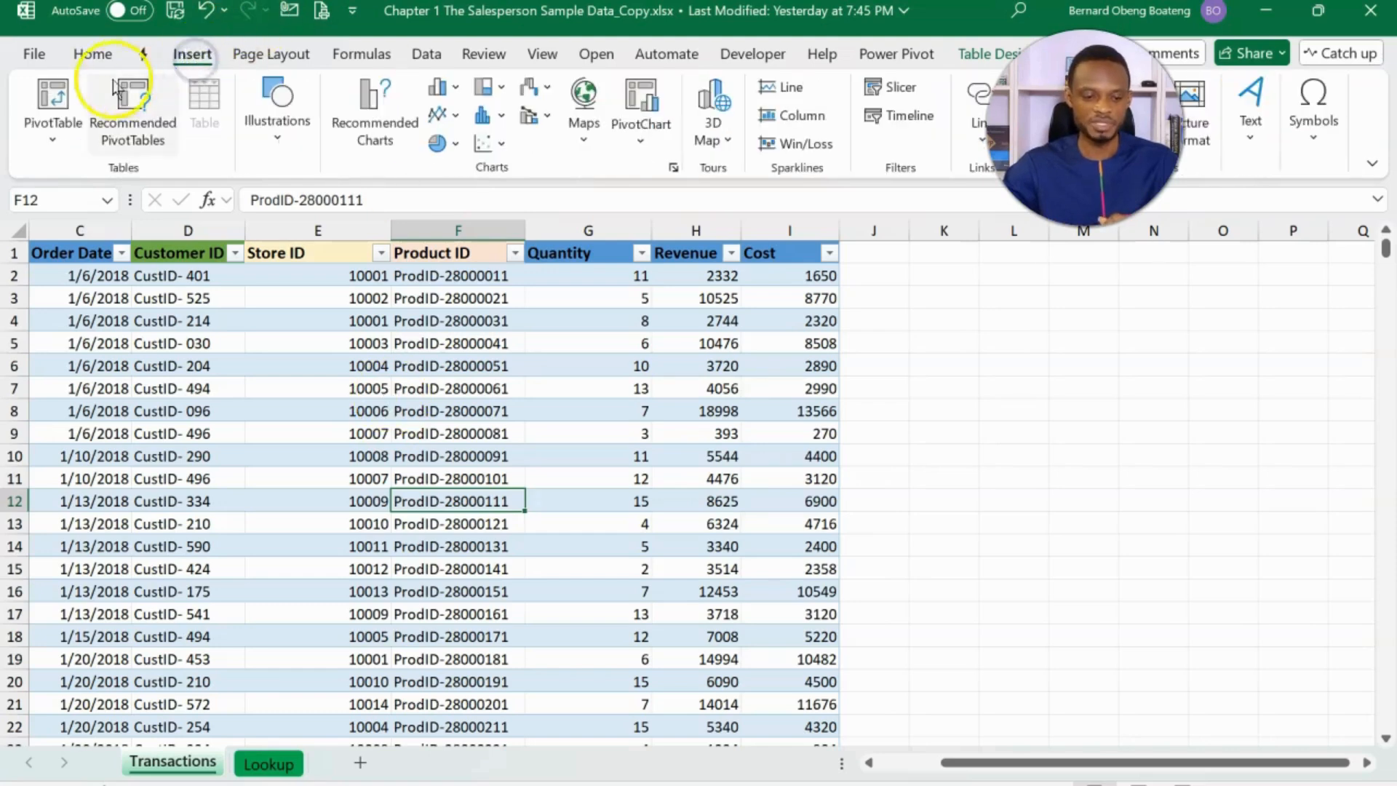
left_click(71, 102)
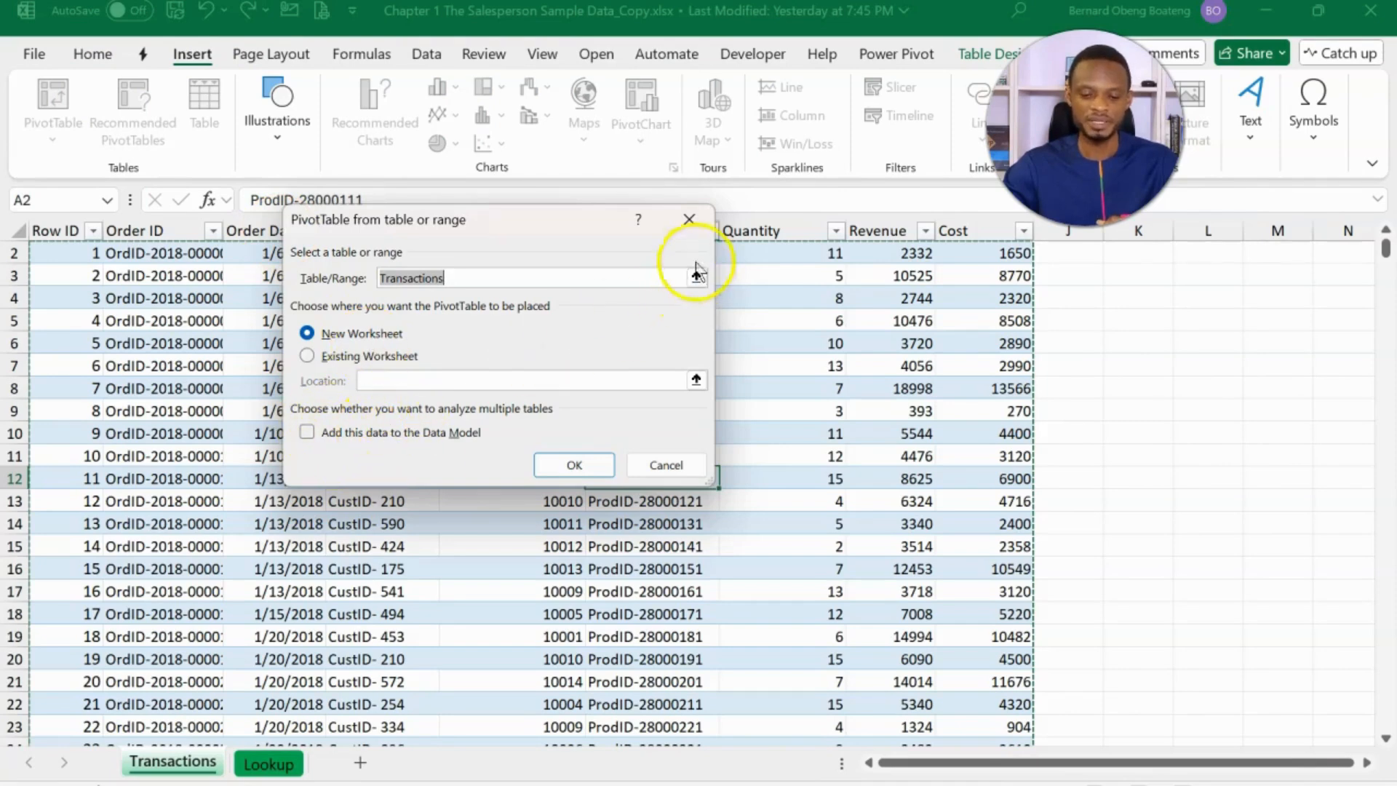
left_click(684, 466)
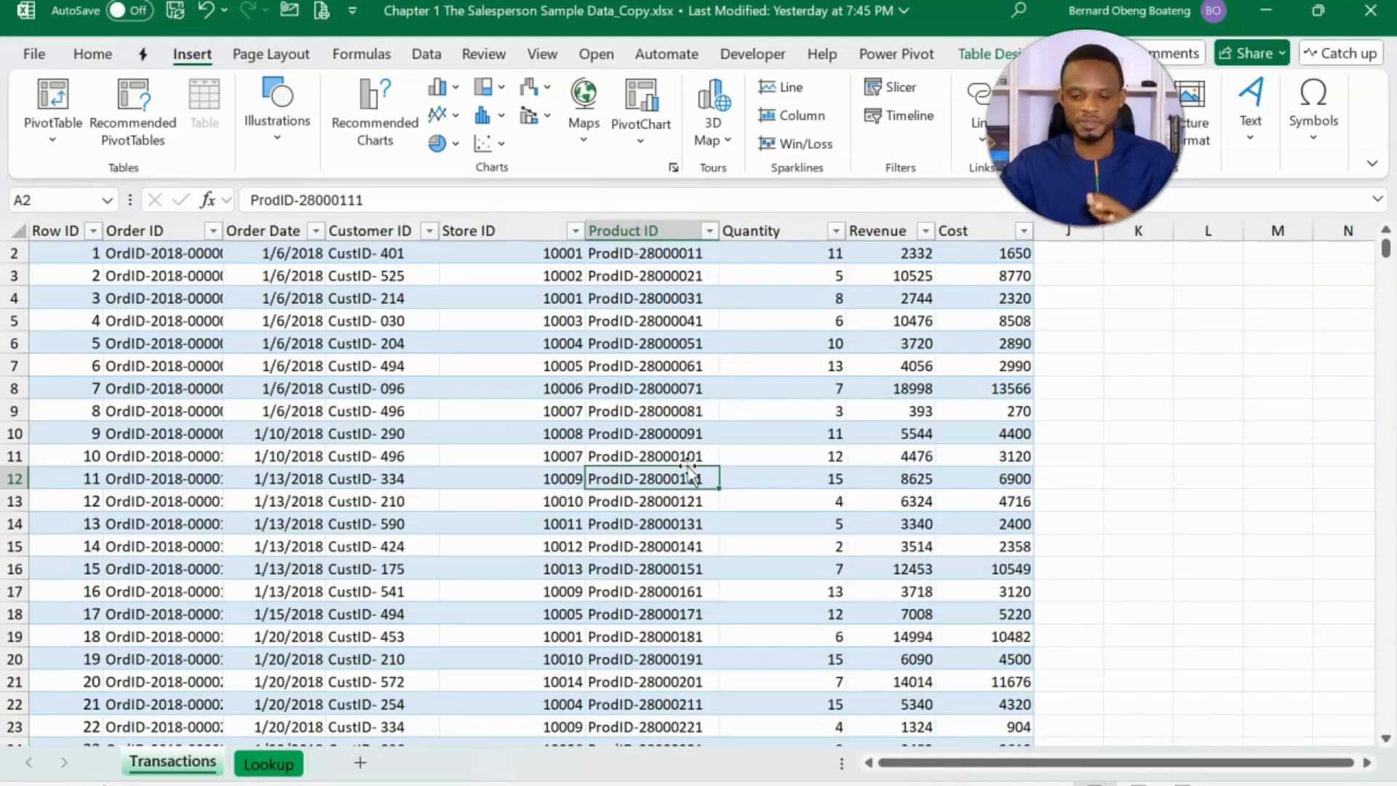
- Add the Transactions table to the Power Pivot Data Model, then return to the workbook
left_click(915, 58)
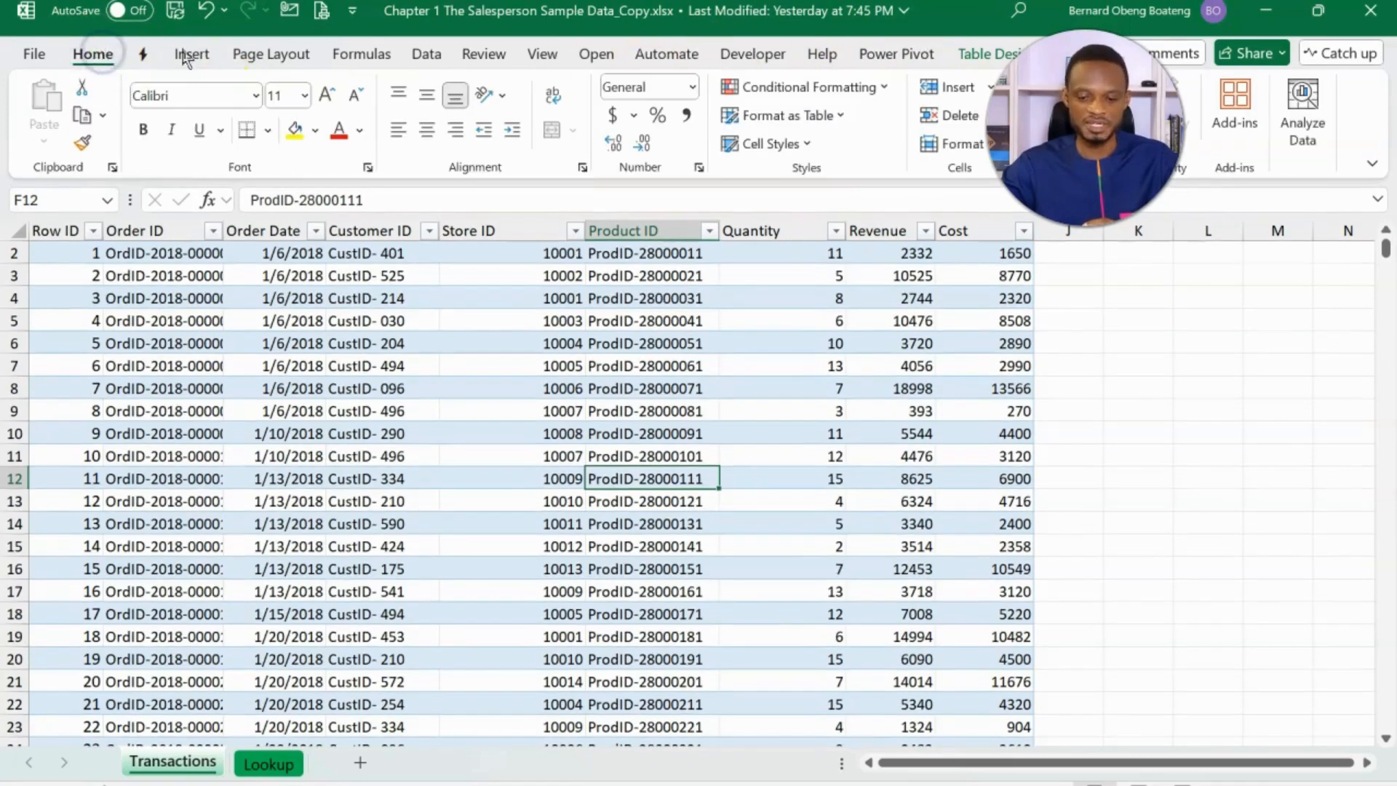
left_click(426, 54)
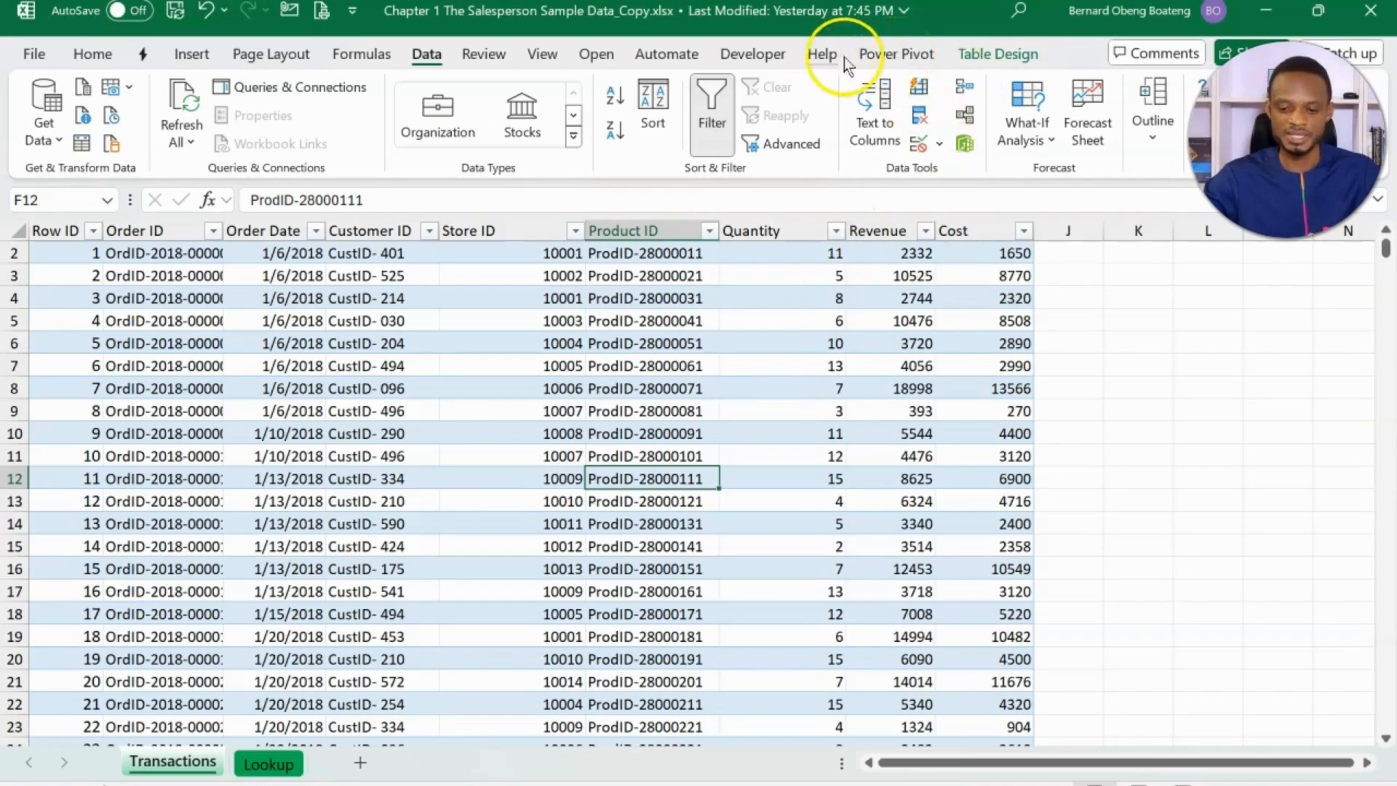
left_click(866, 57)
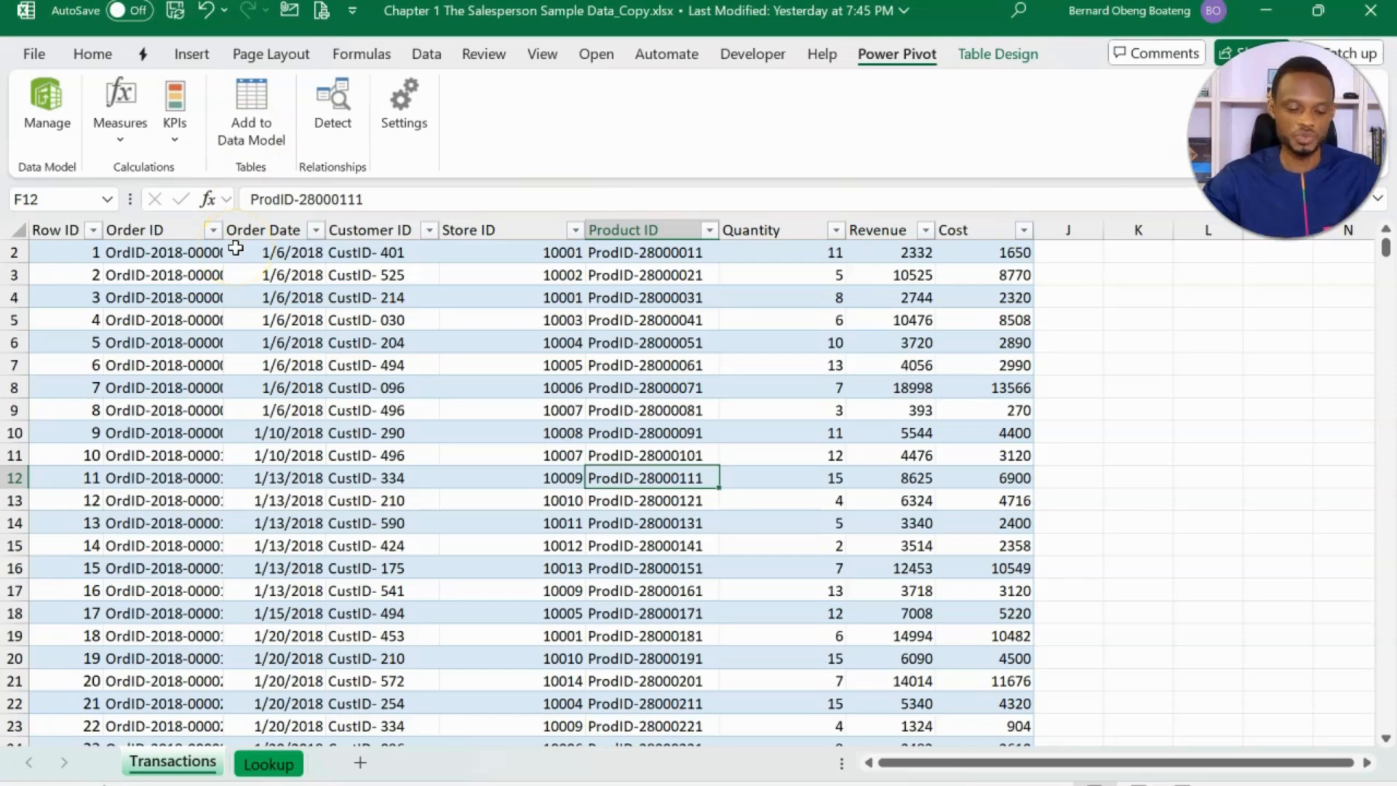
left_click(284, 384)
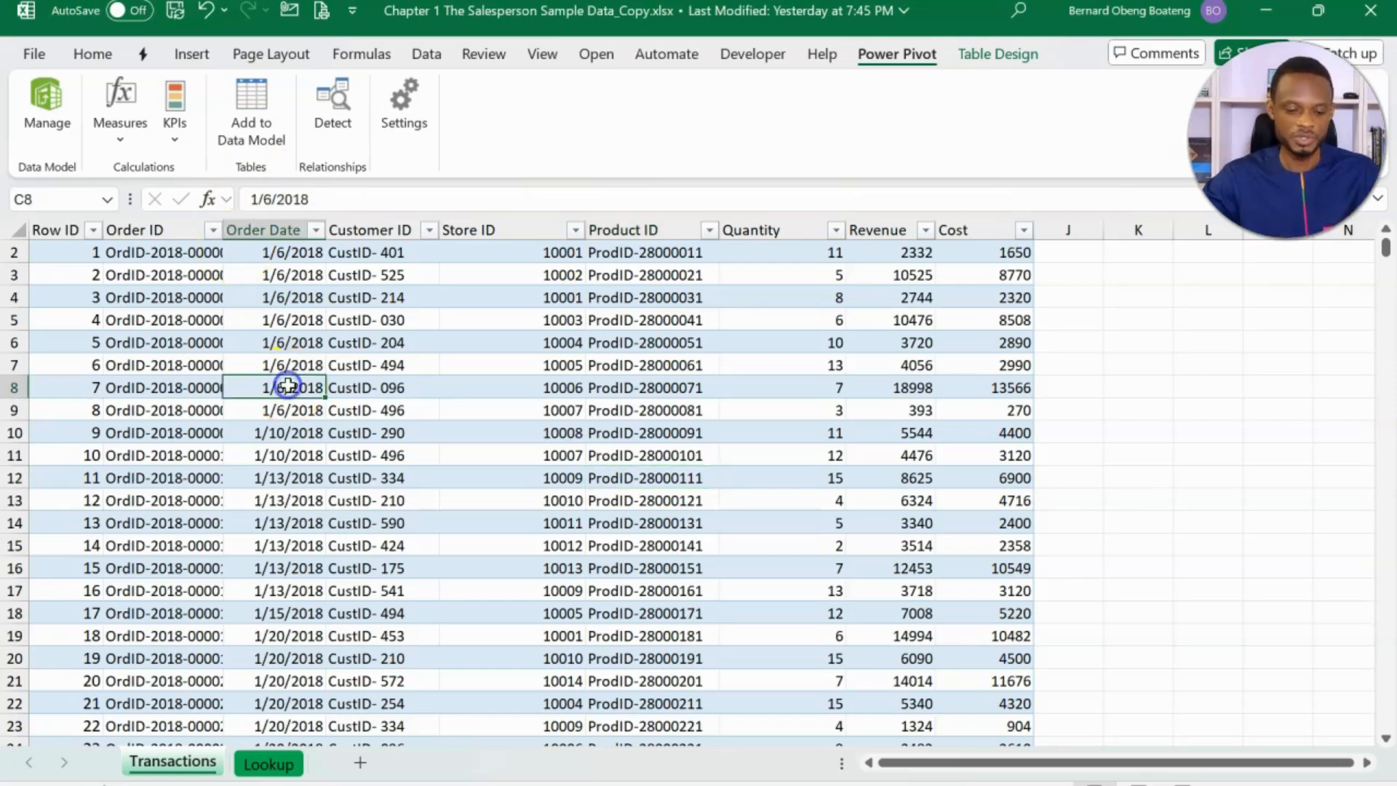
left_click(268, 97)
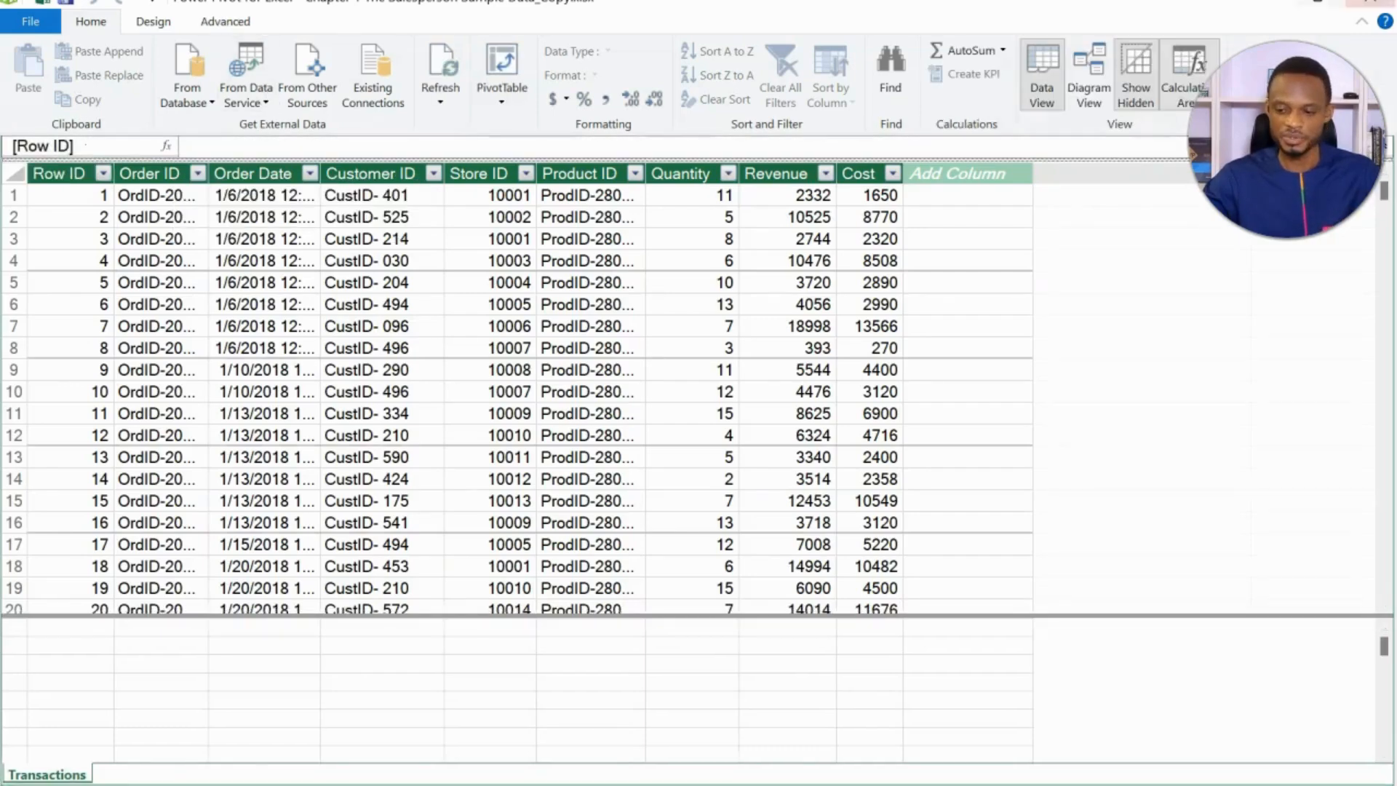
left_click(1370, 3)
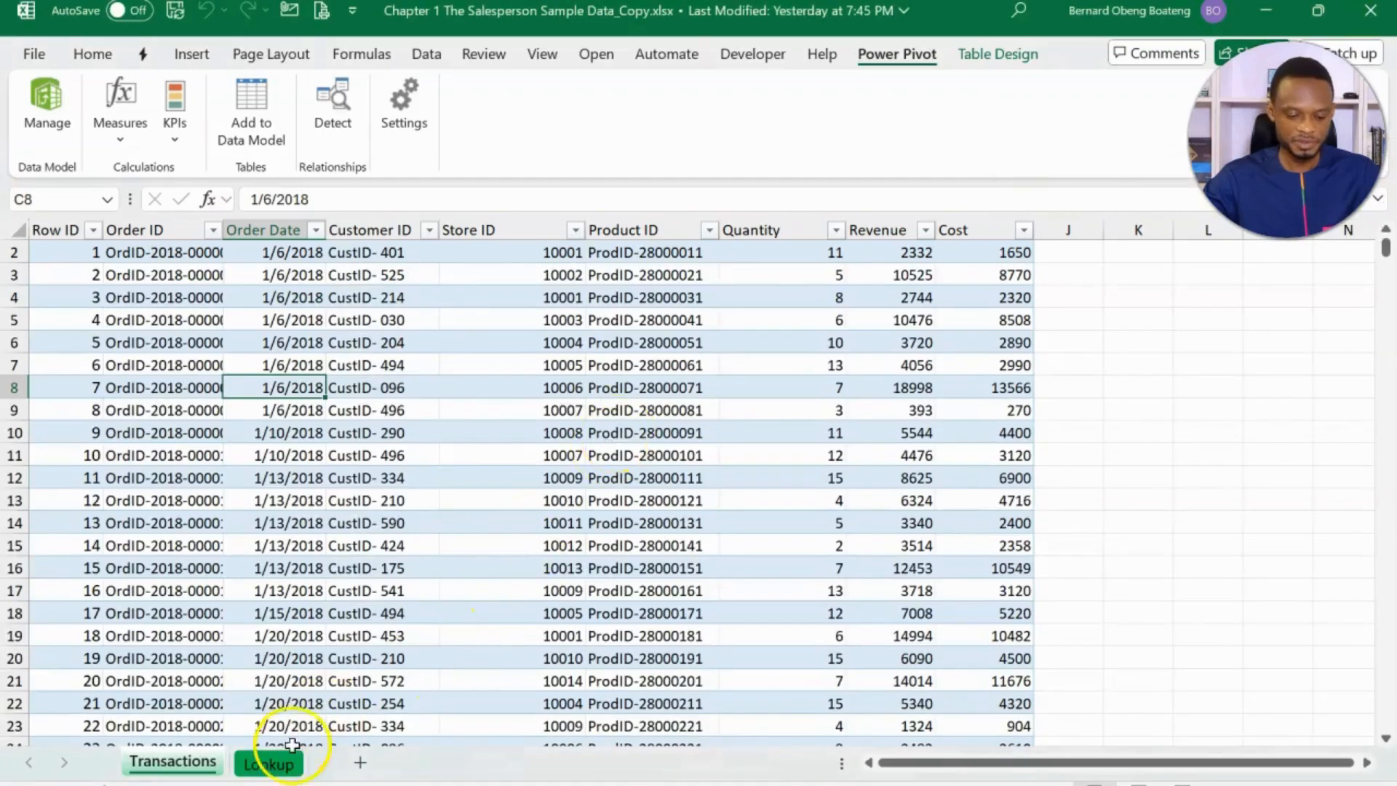
- Add the Customer table from the Lookup sheet to the Data Model and return to the workbook
left_click(276, 774)
left_click(271, 597)
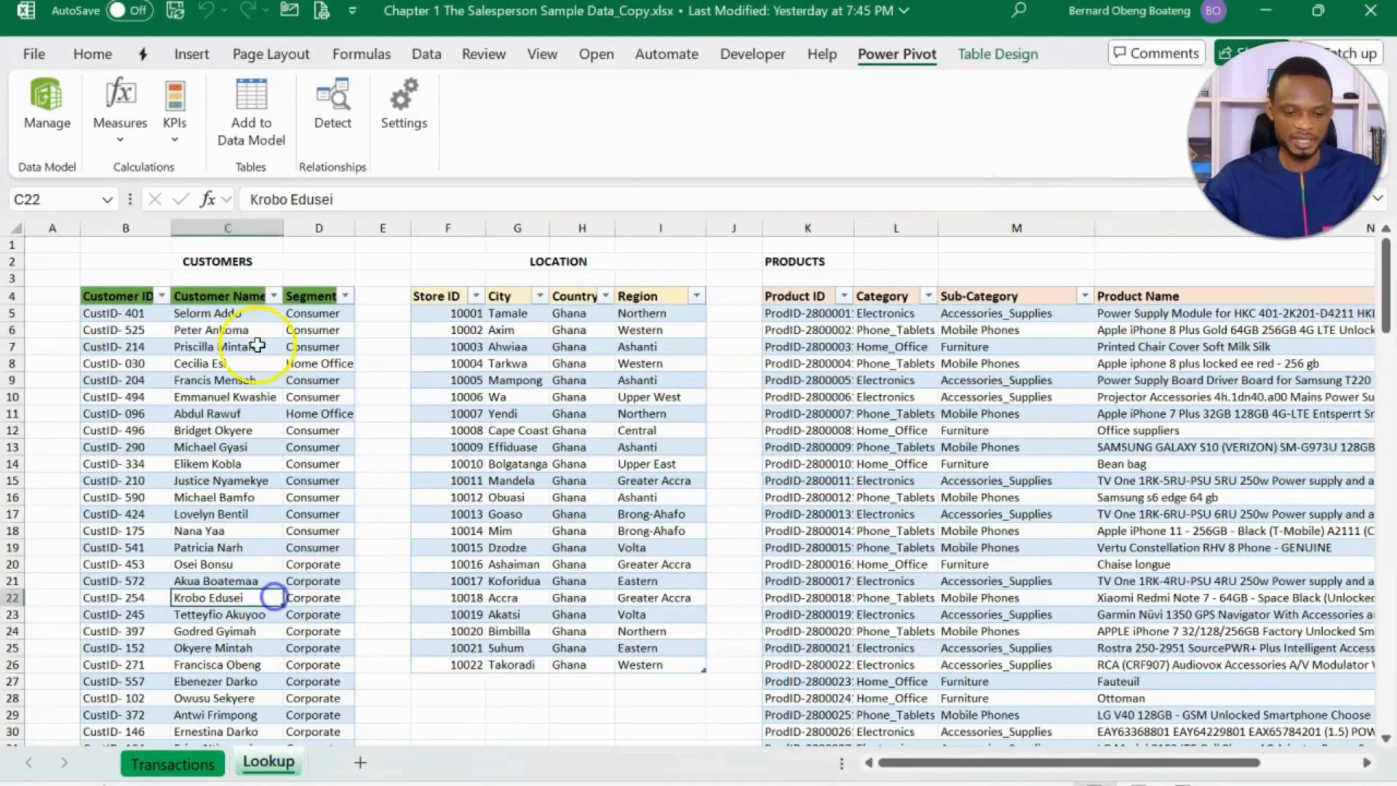
left_click(248, 123)
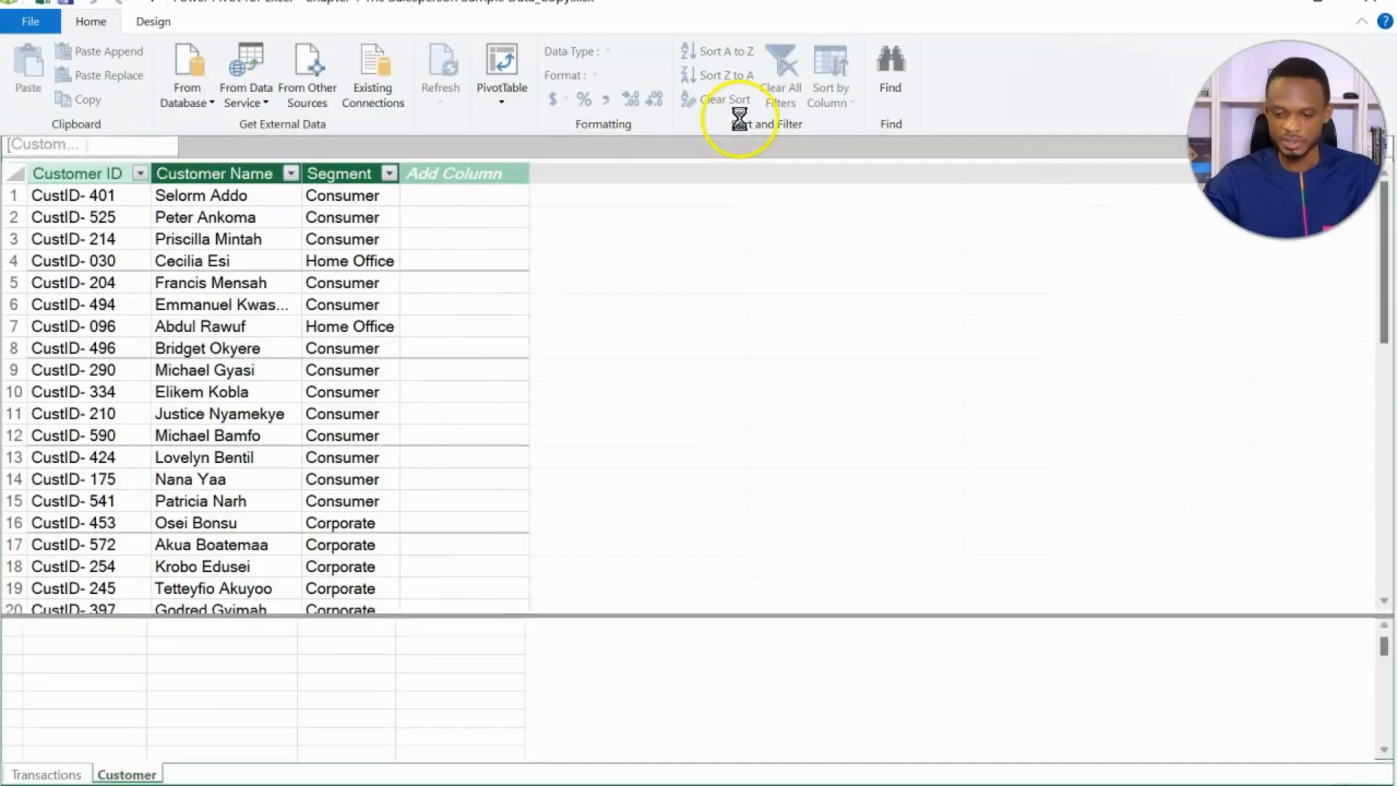
left_click(1371, 3)
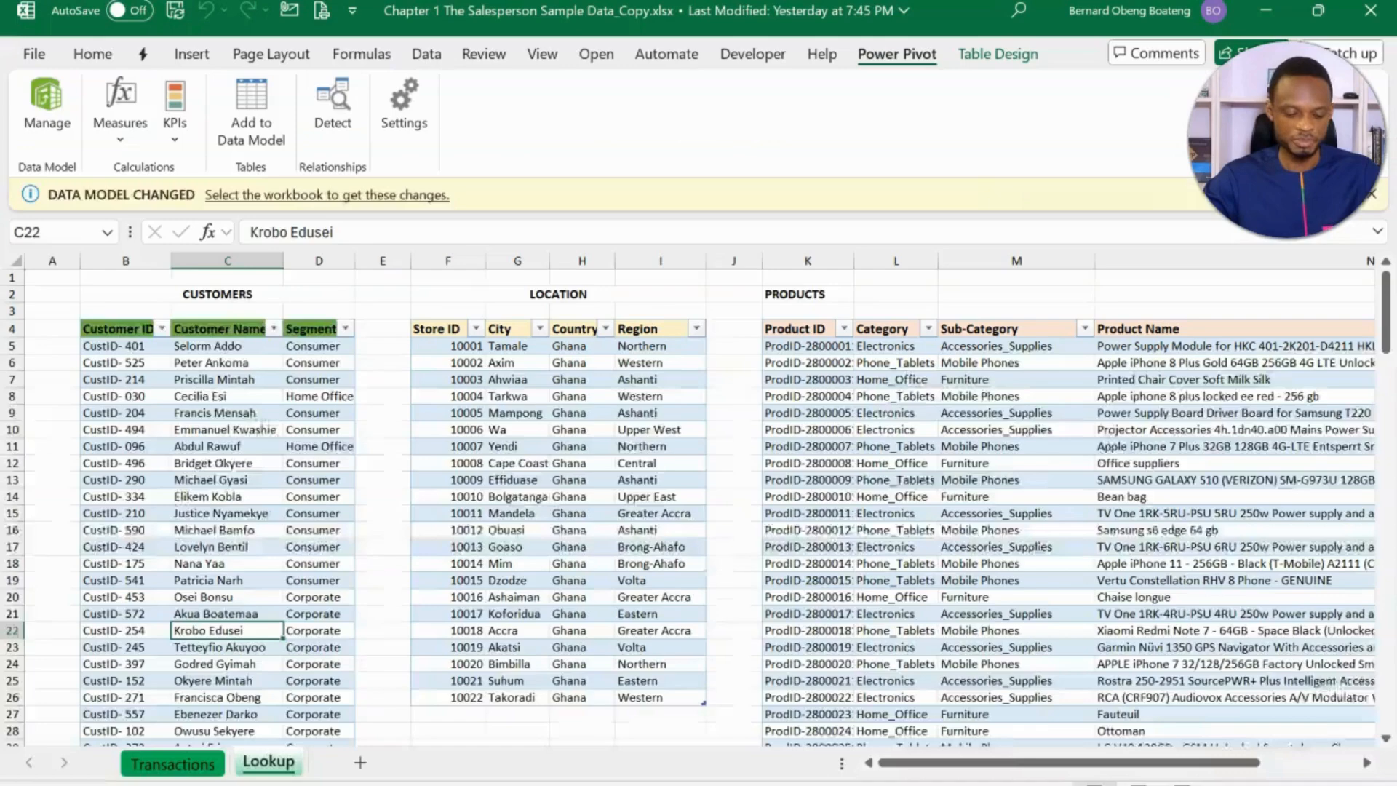
- Add the Geography table under LOCATION and the Product table under PRODUCTS to the Data Model
left_click(670, 379)
left_click(252, 117)
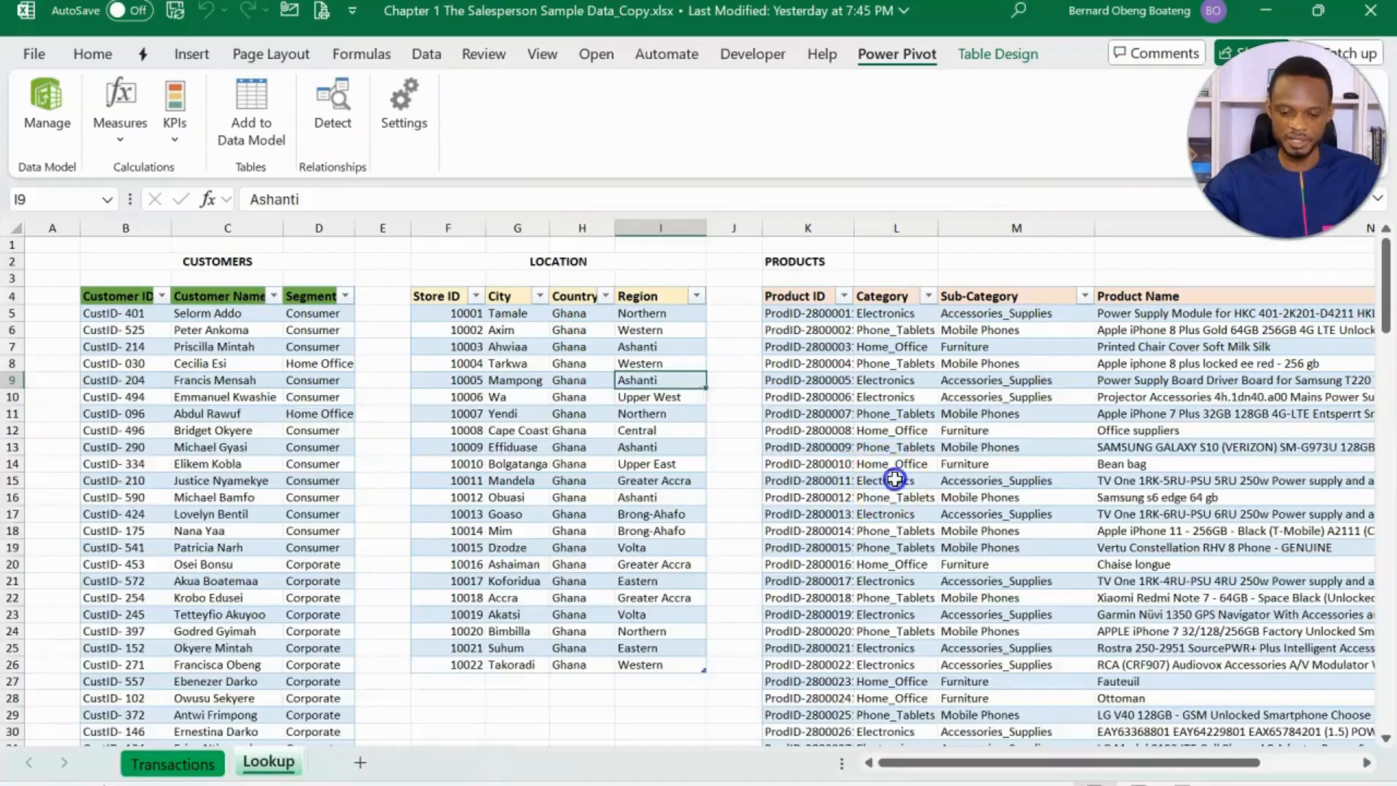
left_click(896, 480)
left_click(246, 128)
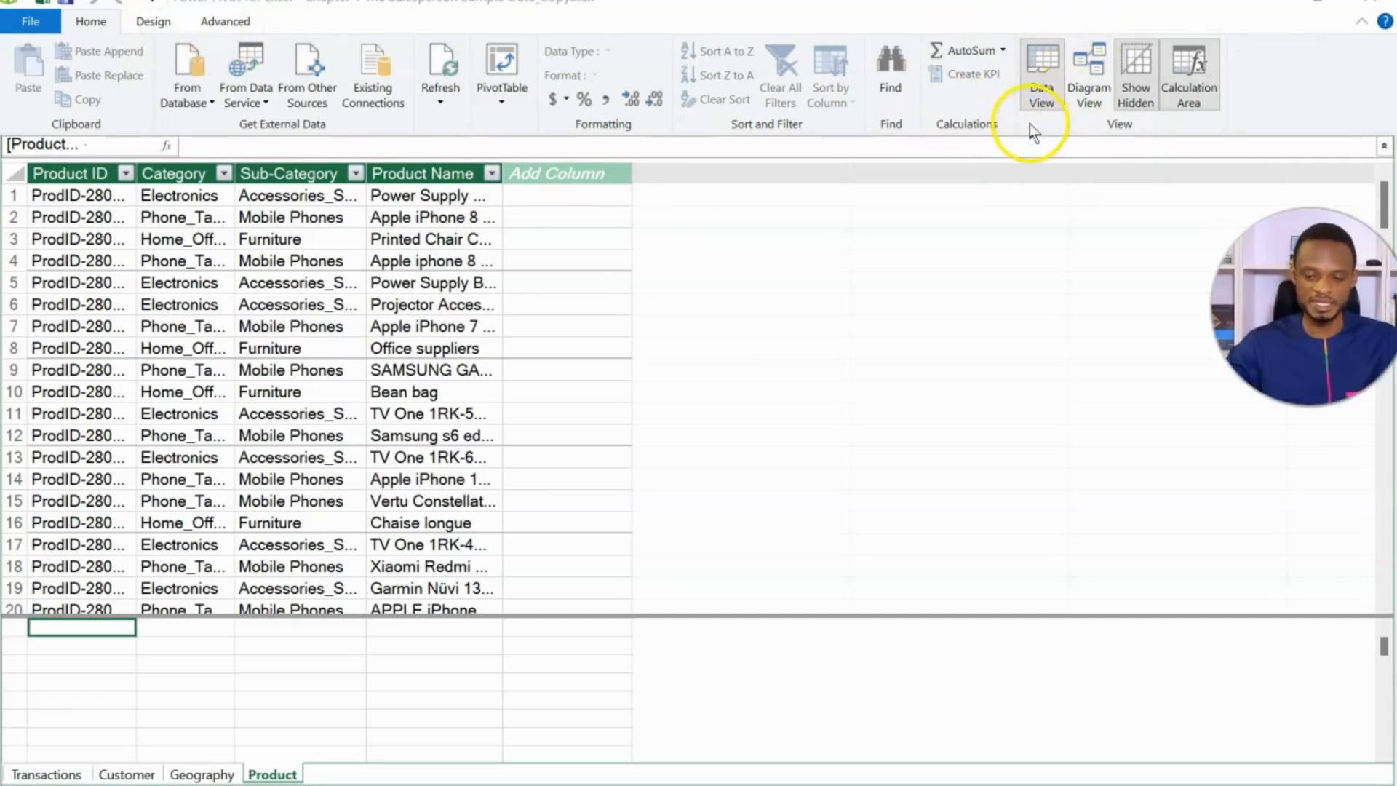
- Show the Data Model as a diagram, place the Transactions table below Geography and make it taller to reveal more fields
left_click(1088, 91)
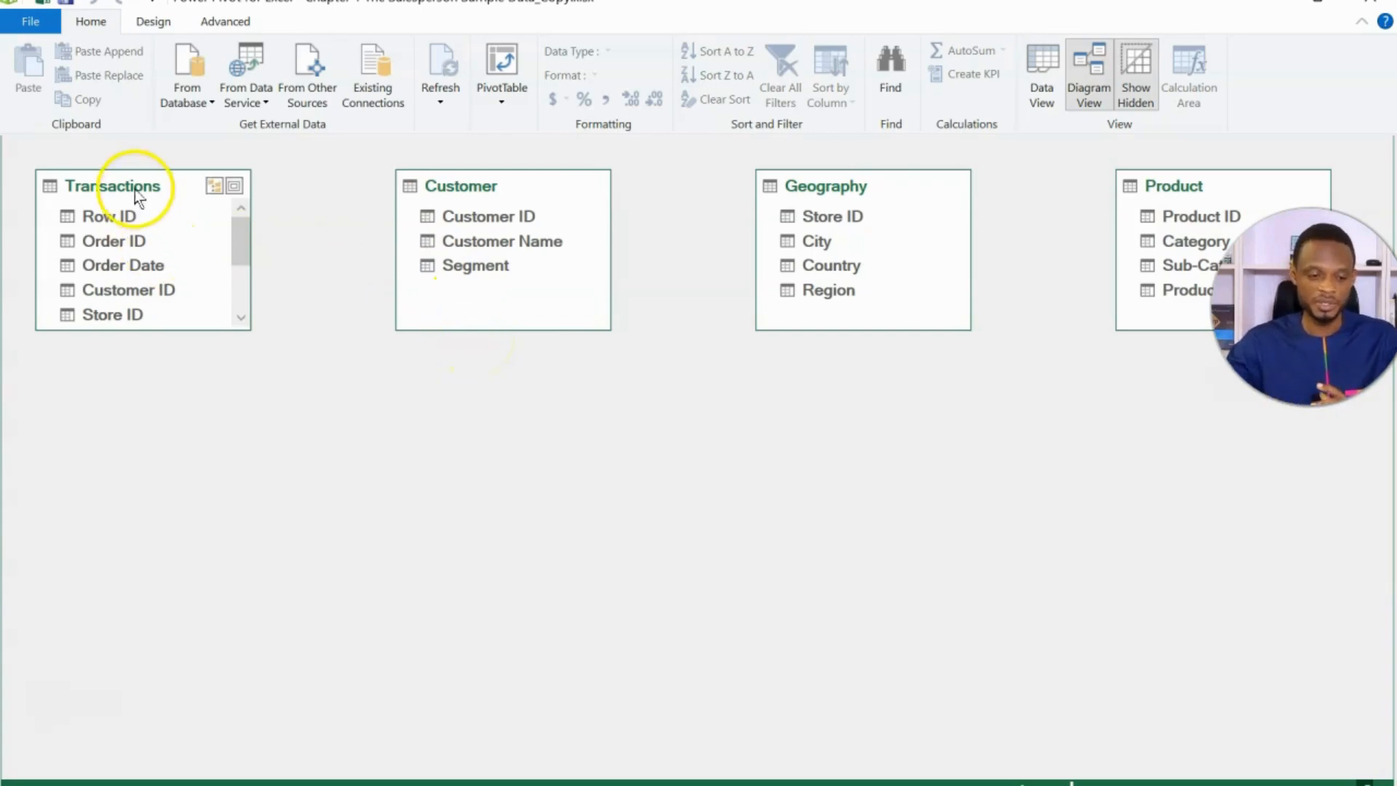
left_click_drag(135, 190, 848, 472)
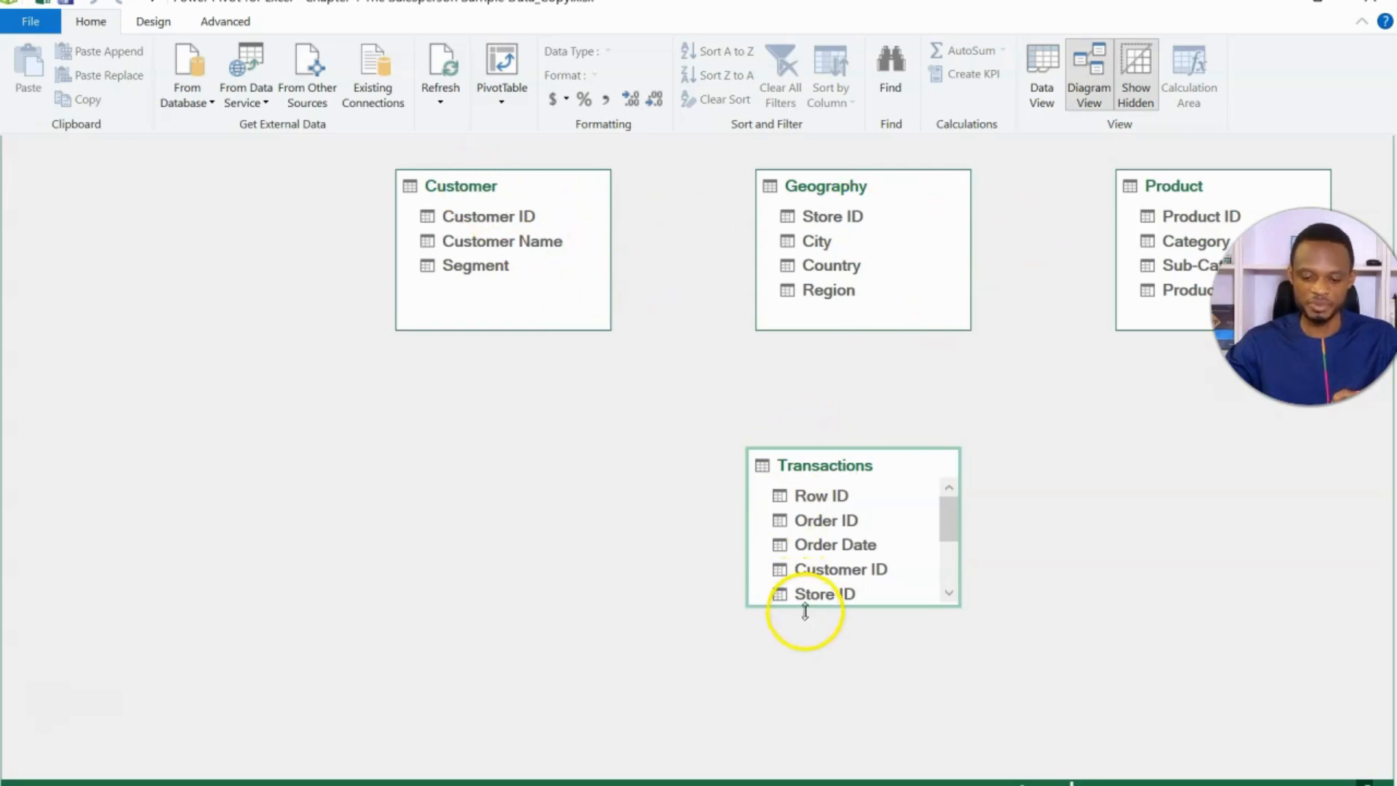
left_click_drag(804, 611, 809, 661)
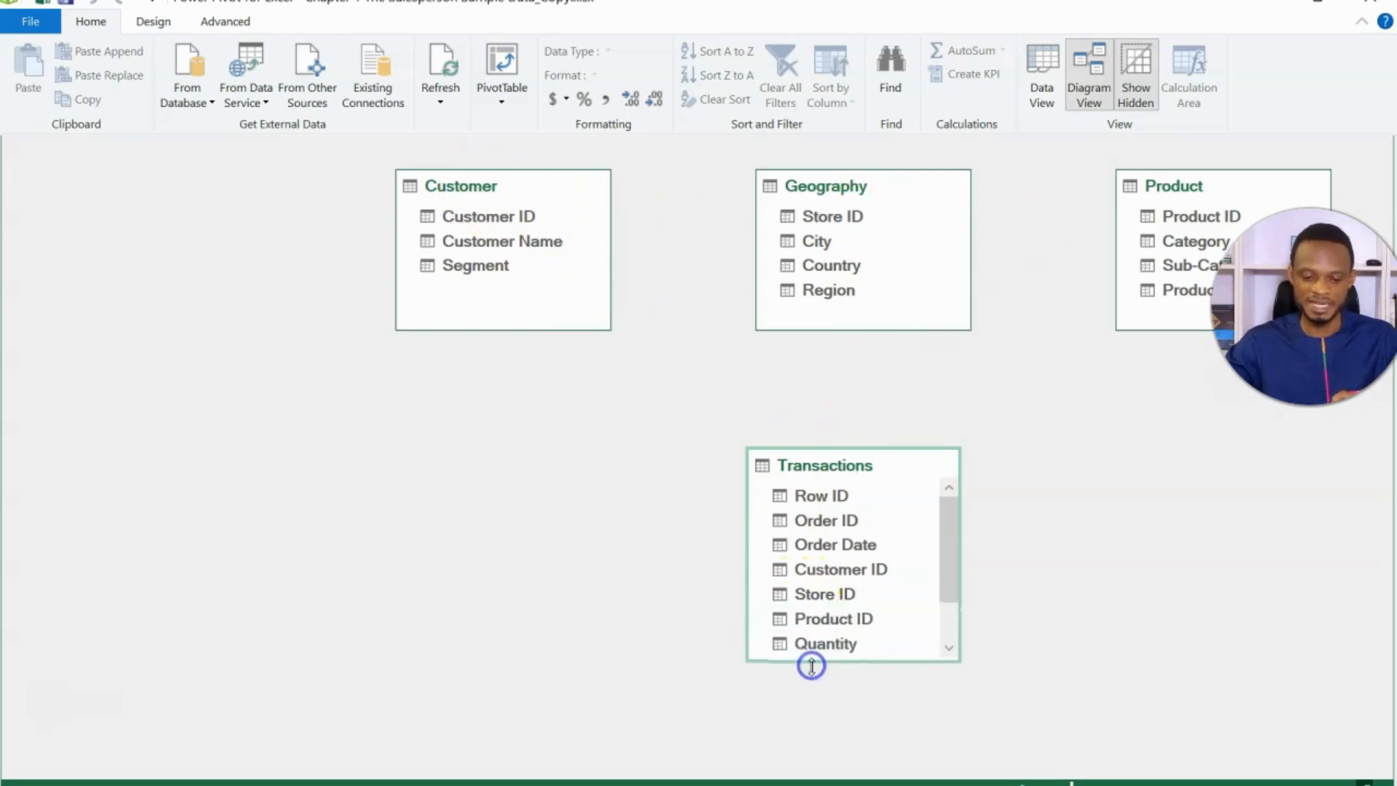
- Relate Transactions to the Customer, Geography and Product tables through Customer ID, Store ID and Product ID respectively
left_click(820, 570)
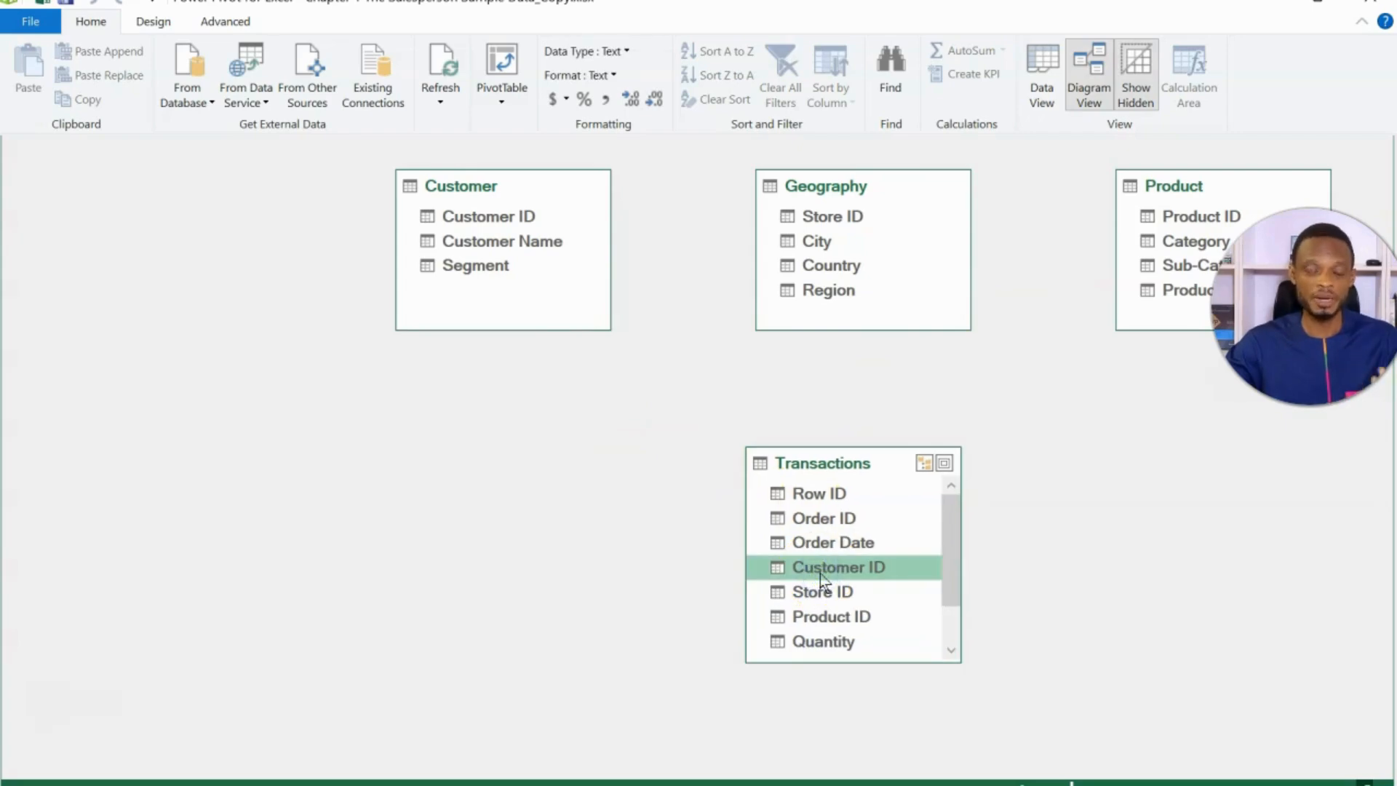
left_click_drag(789, 533, 510, 218)
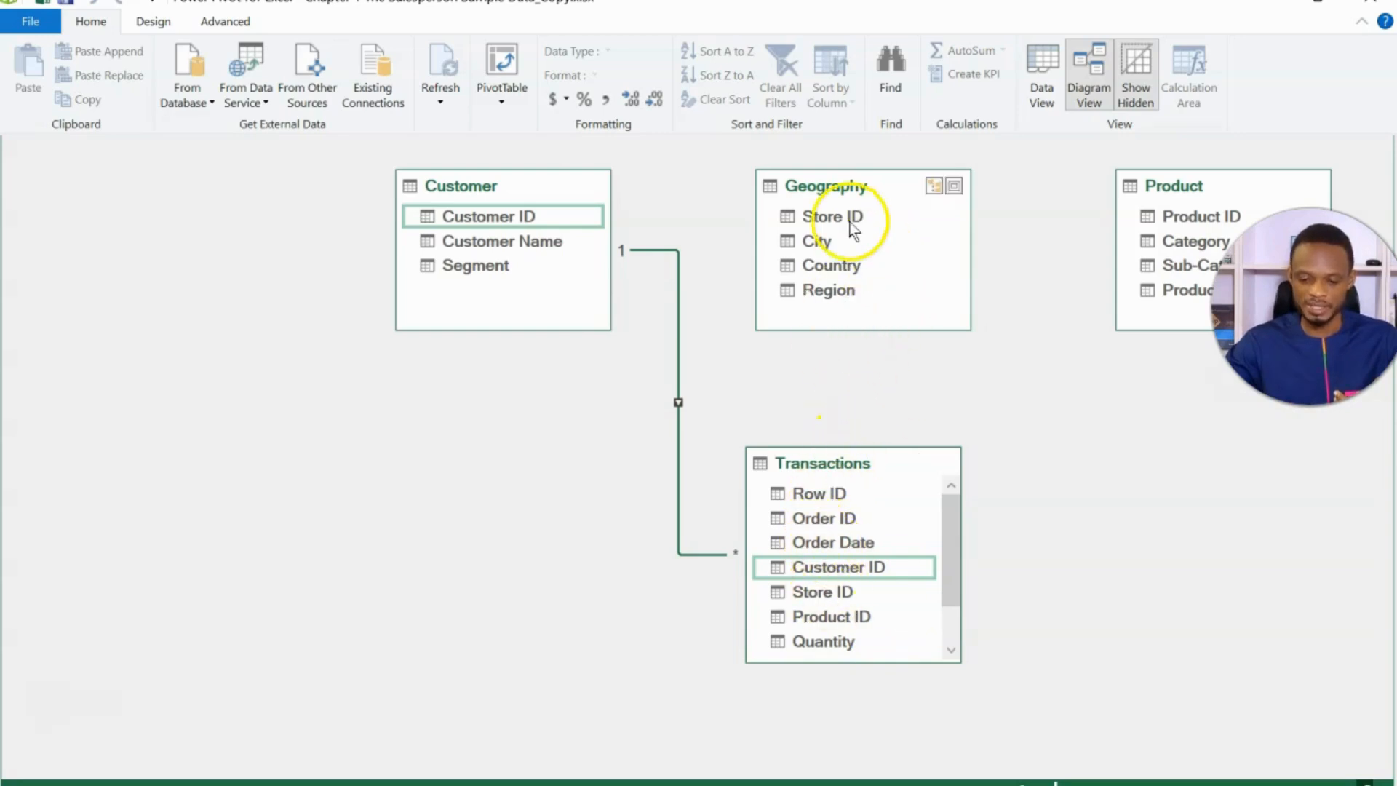
left_click(831, 595)
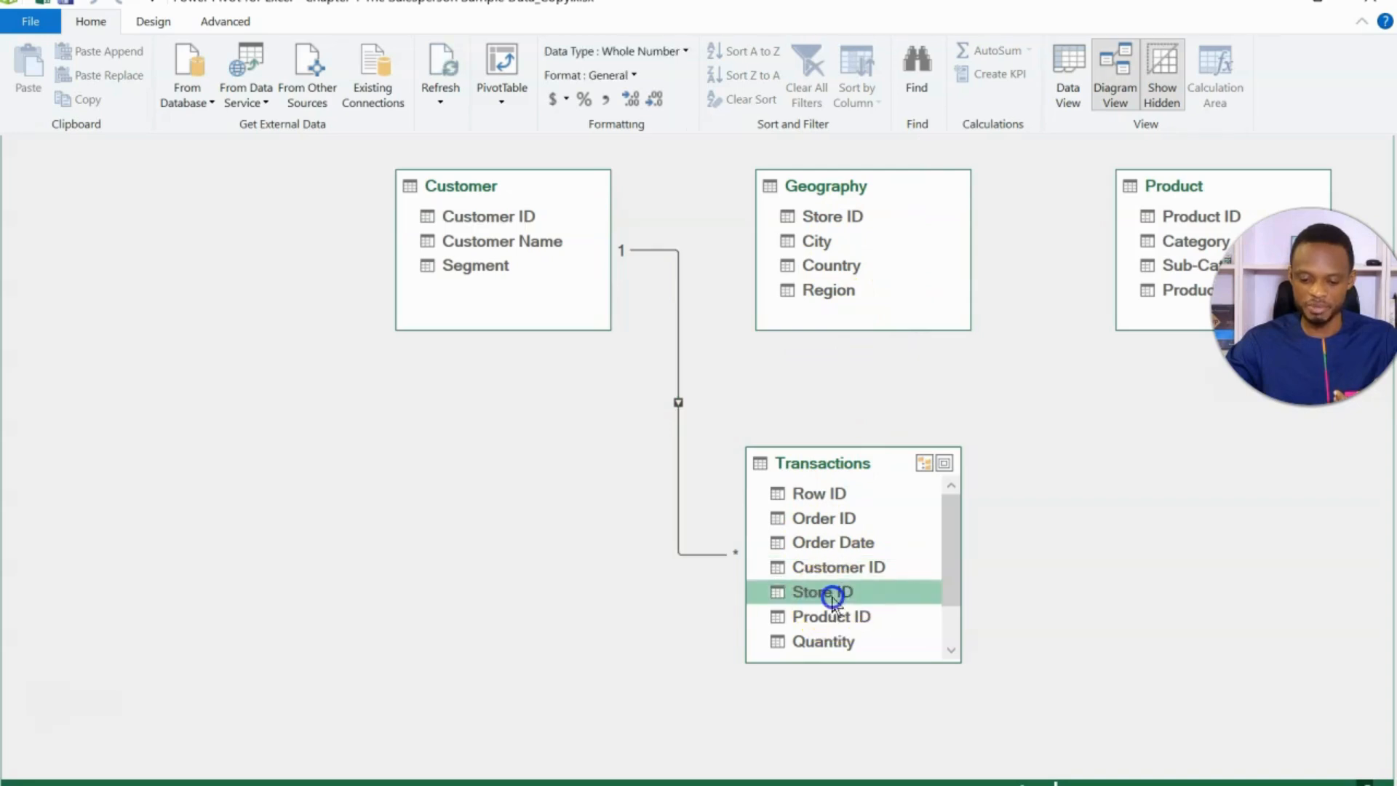
left_click_drag(832, 597, 843, 218)
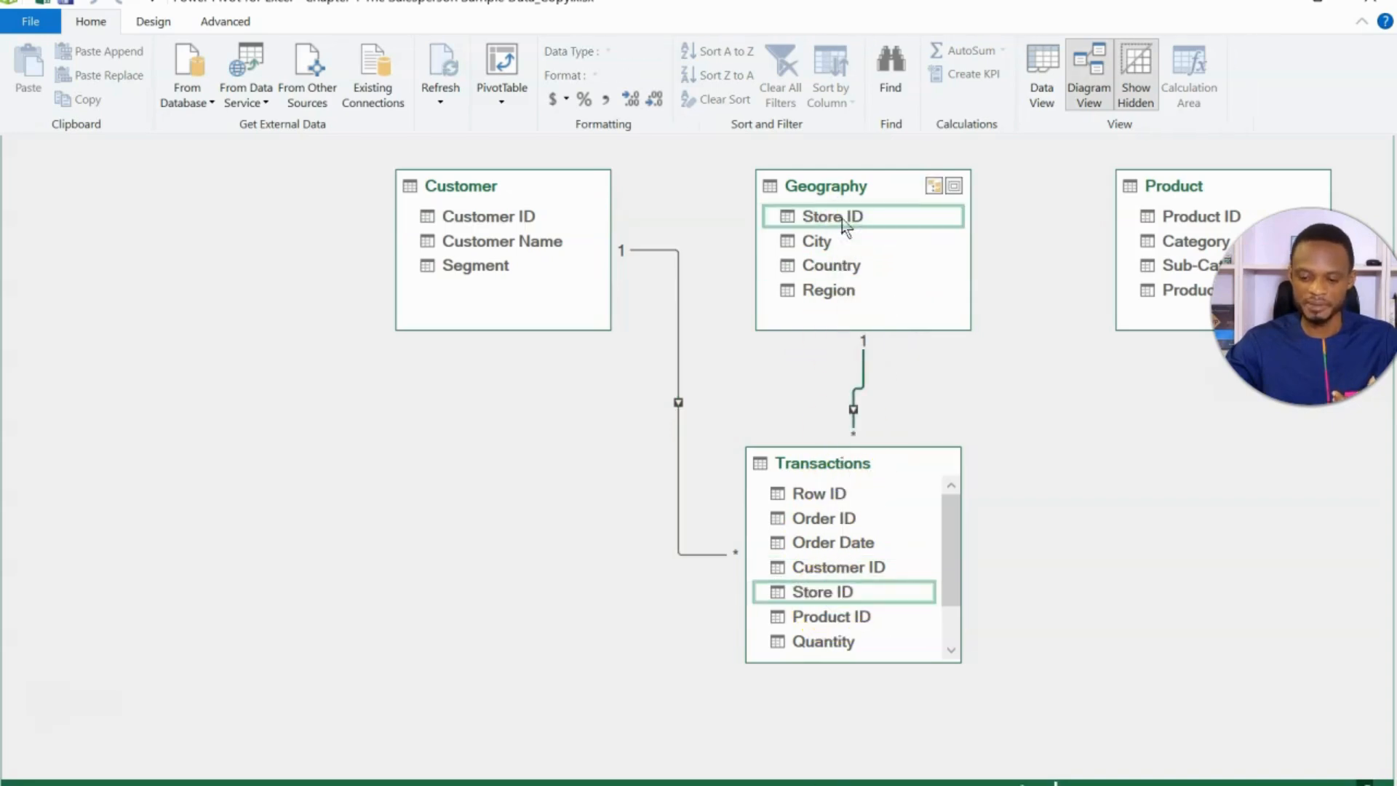
left_click(837, 617)
left_click_drag(837, 617, 1149, 217)
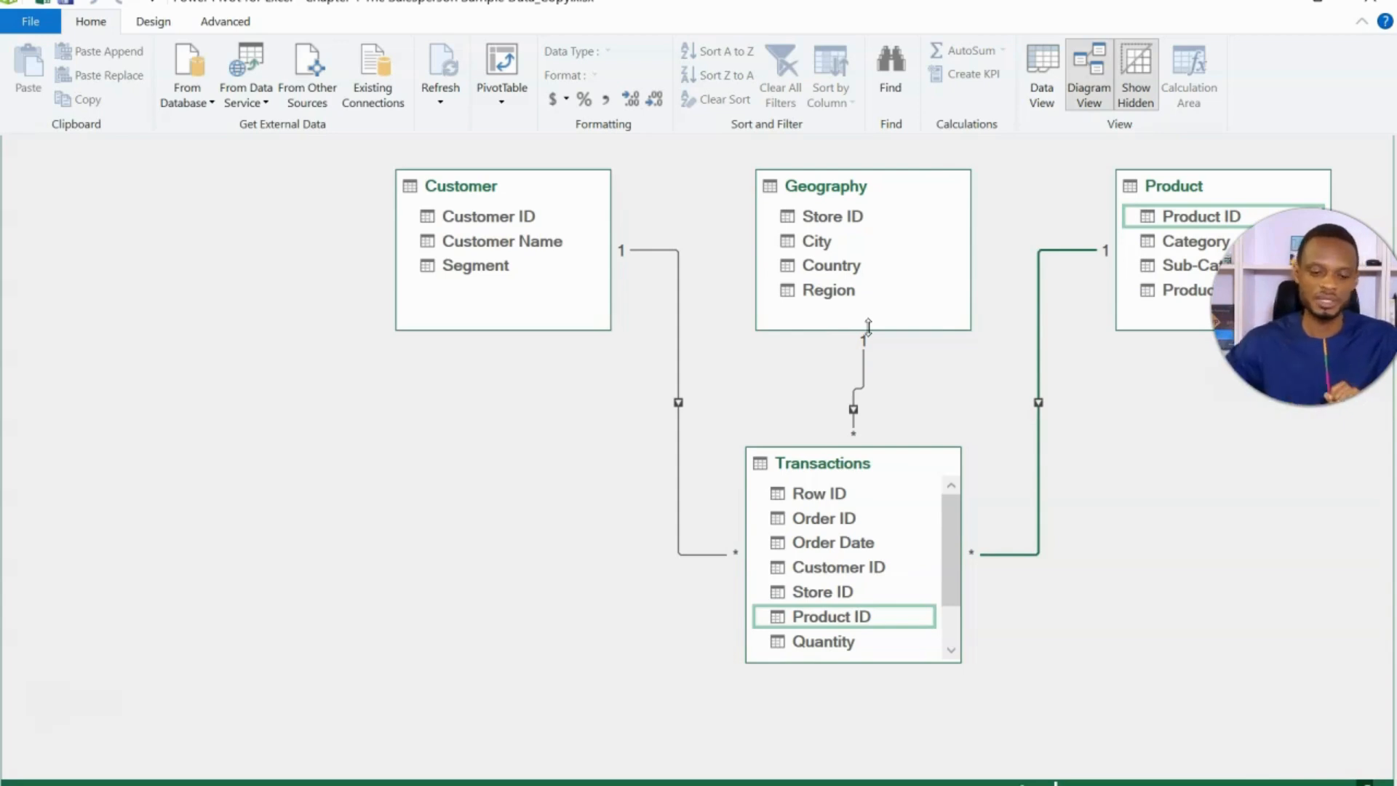
- Create a PivotTable from the Data Model on a new worksheet and display its field list
left_click(513, 107)
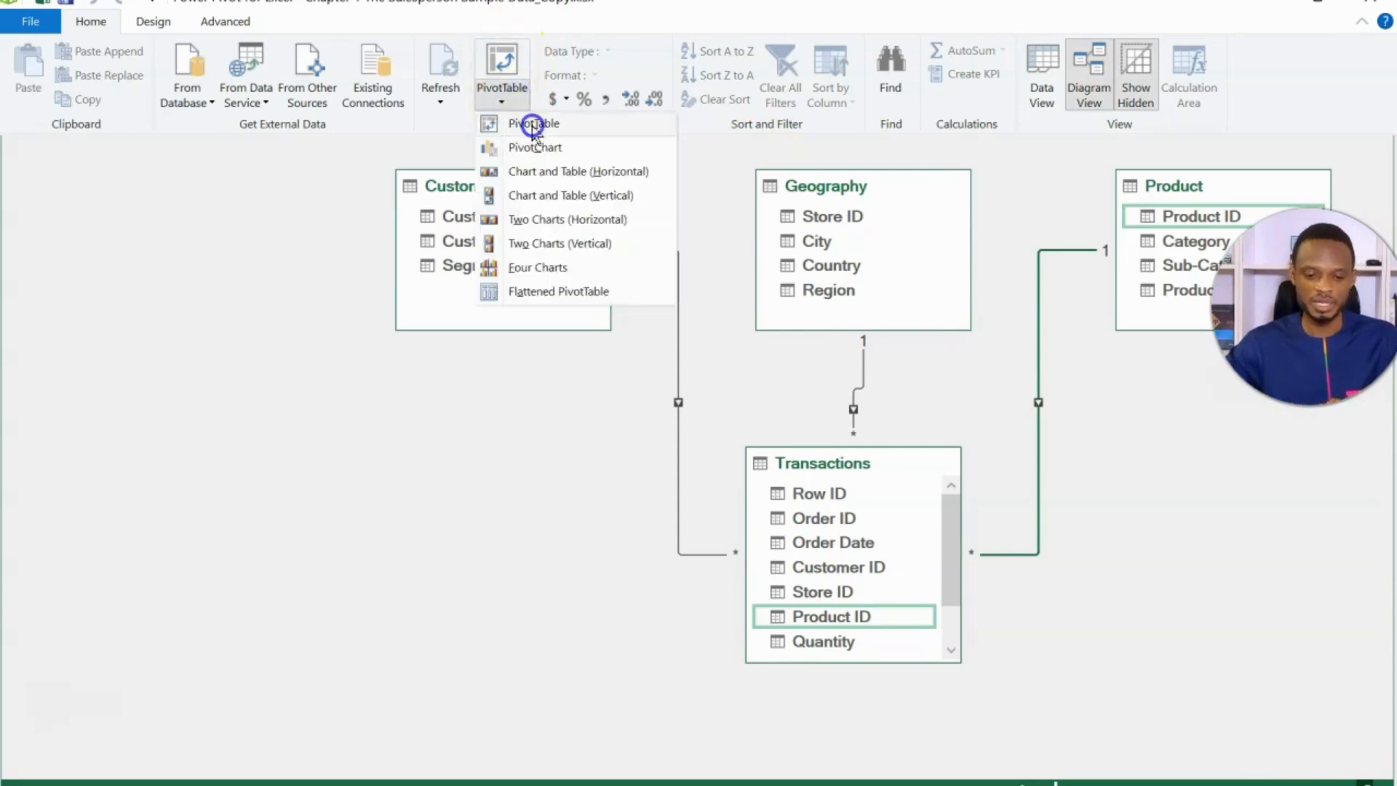
left_click(531, 125)
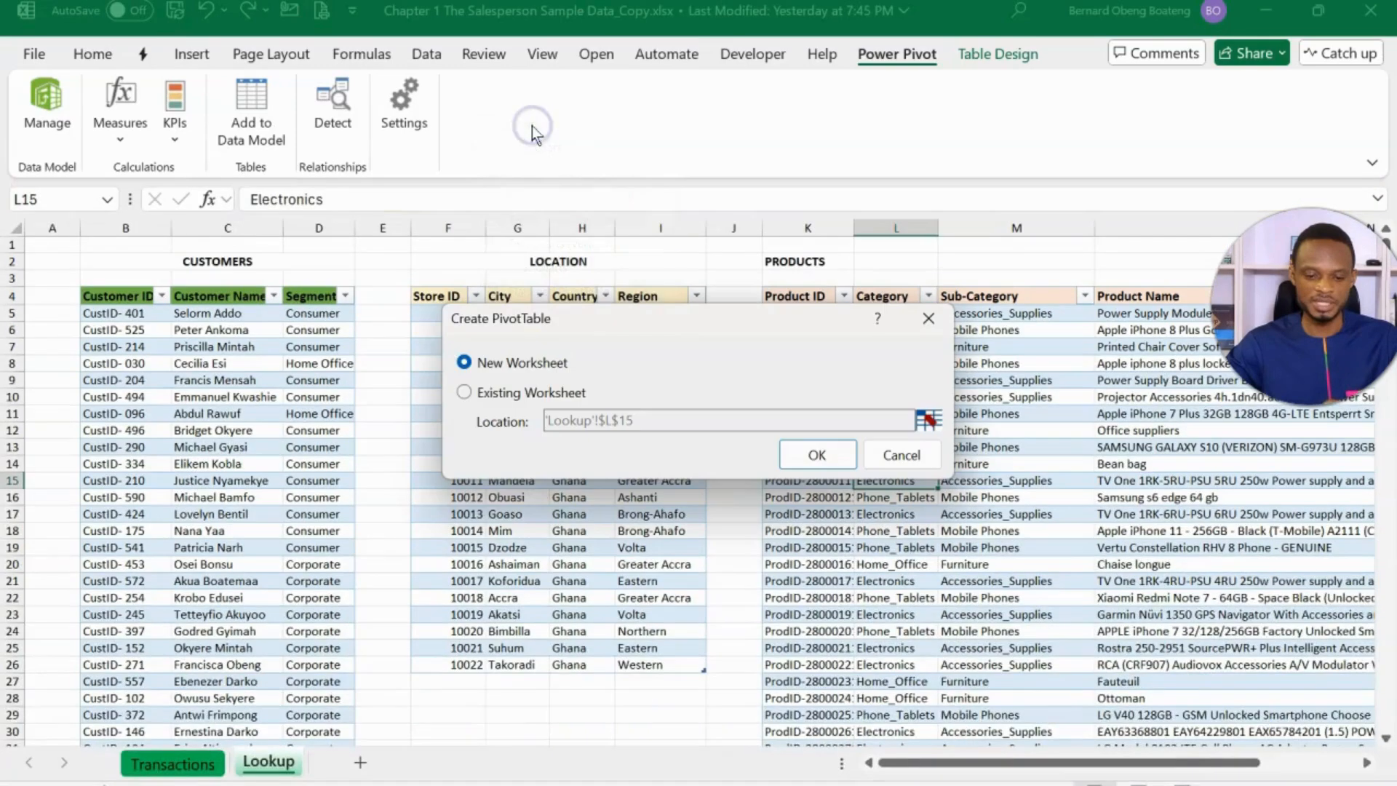
left_click(810, 455)
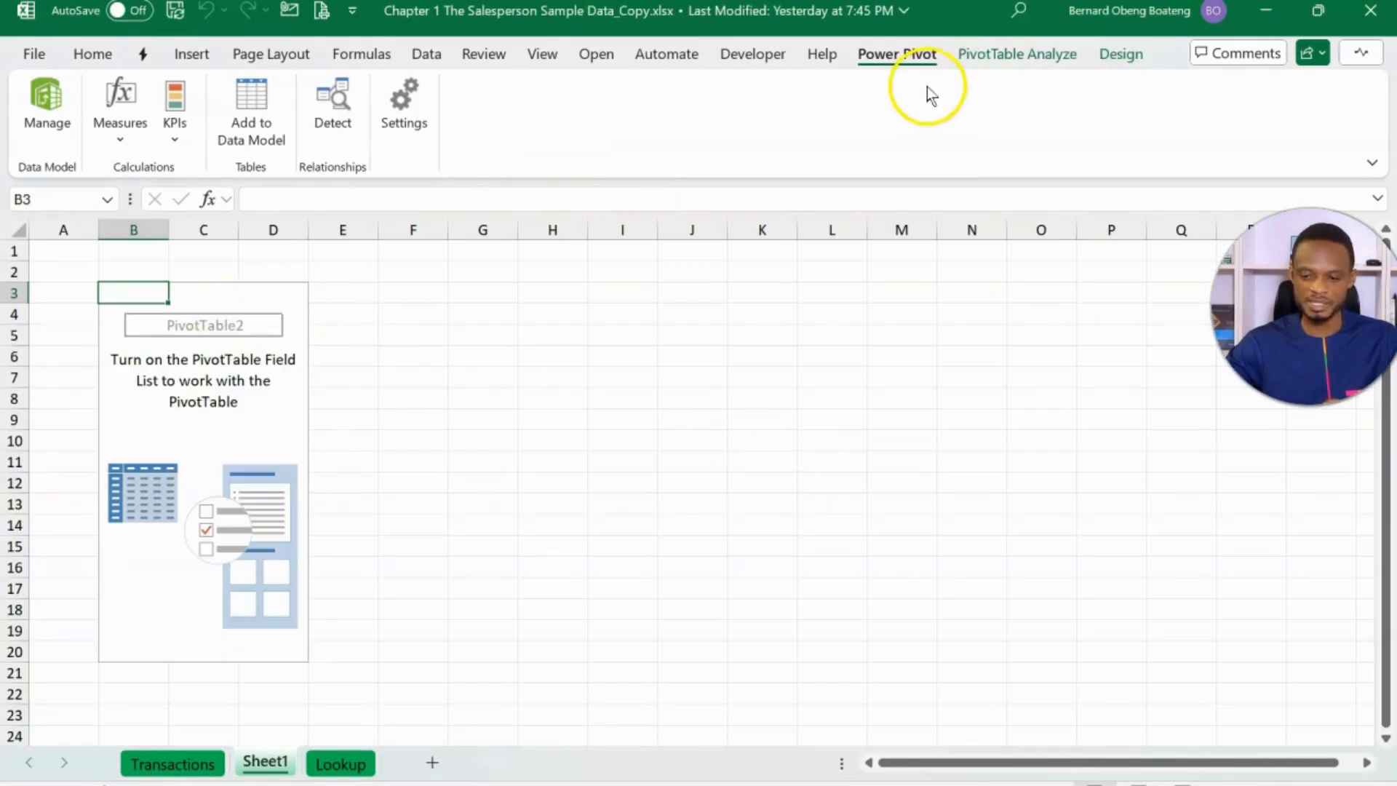
left_click(1012, 53)
left_click(1211, 113)
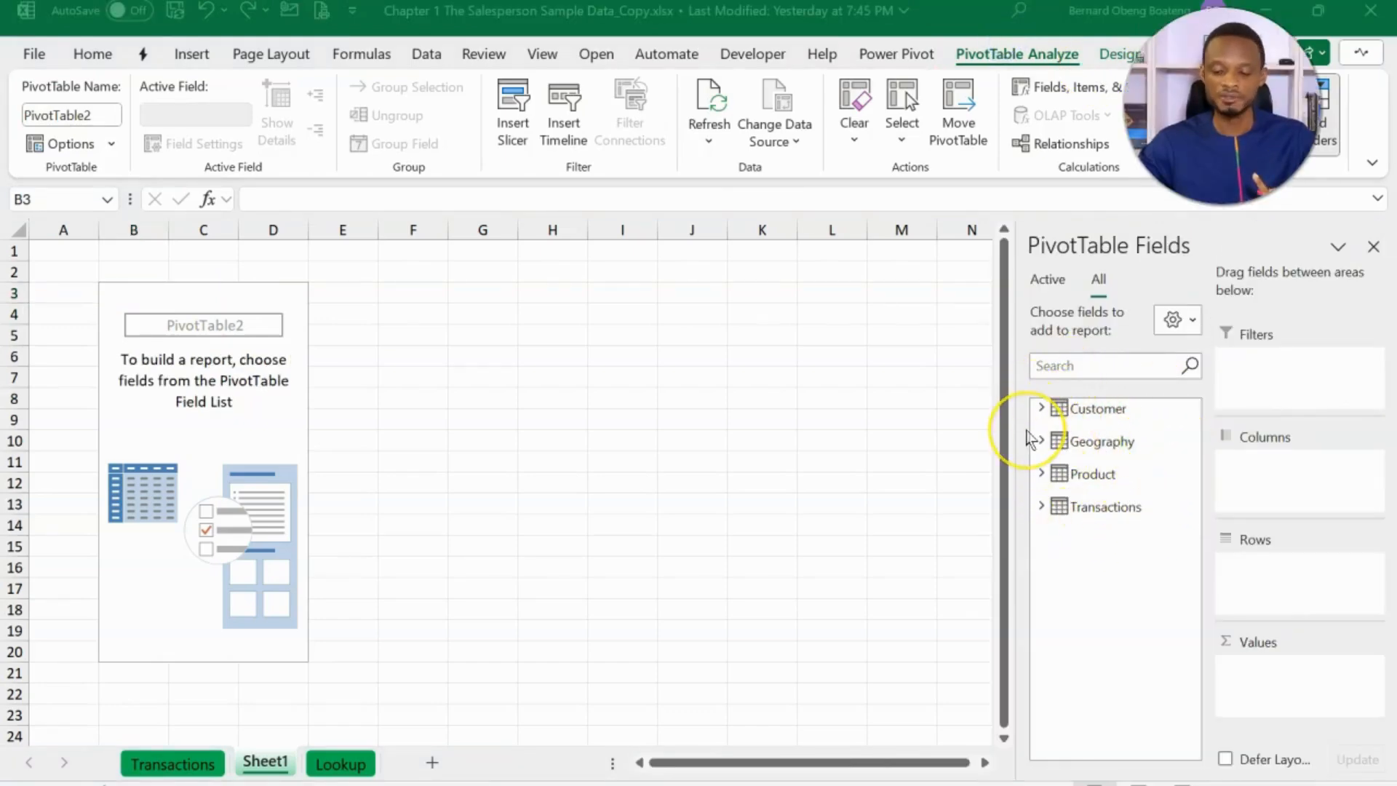
- Sum Revenue from the Transactions table by Customer Name from the Customer table in the PivotTable
left_click(1041, 510)
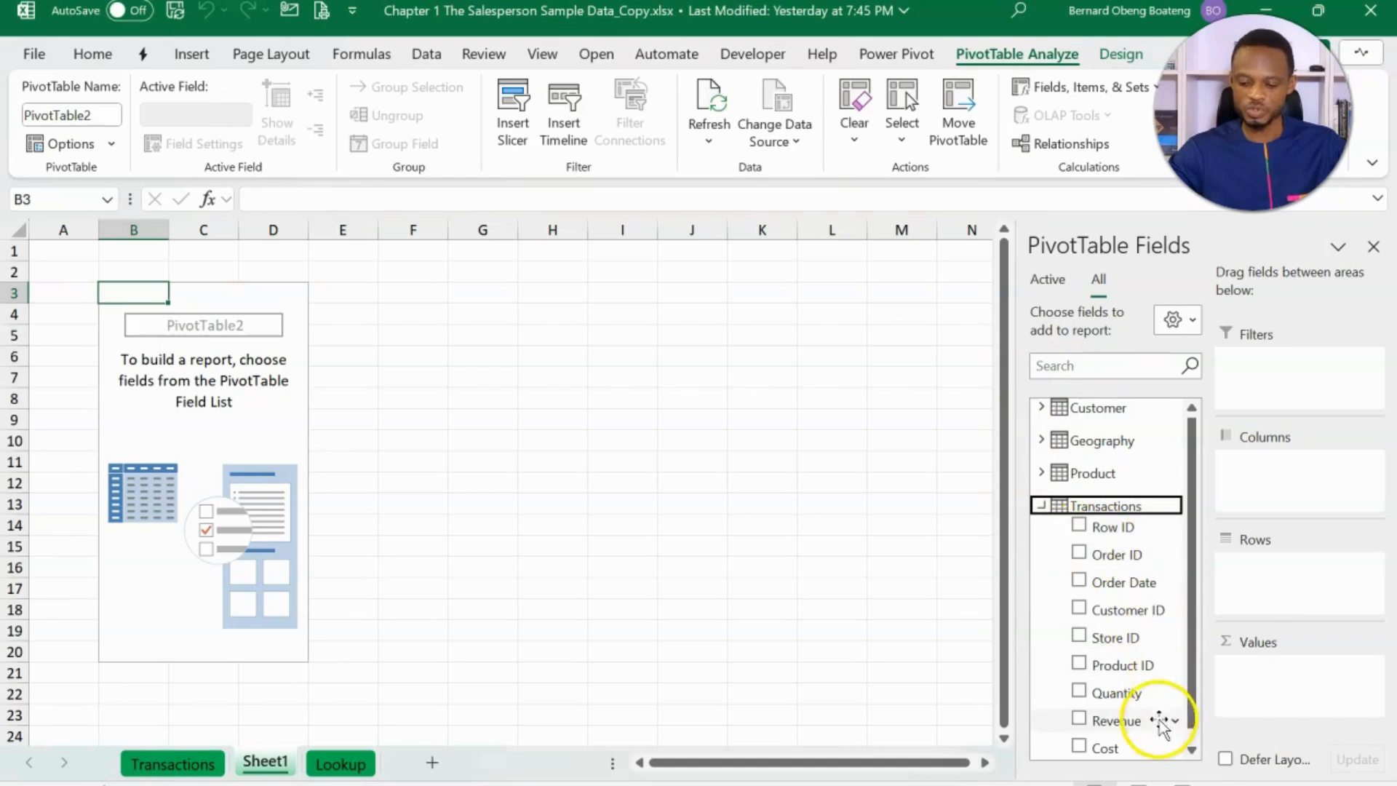
left_click_drag(1160, 723, 1260, 699)
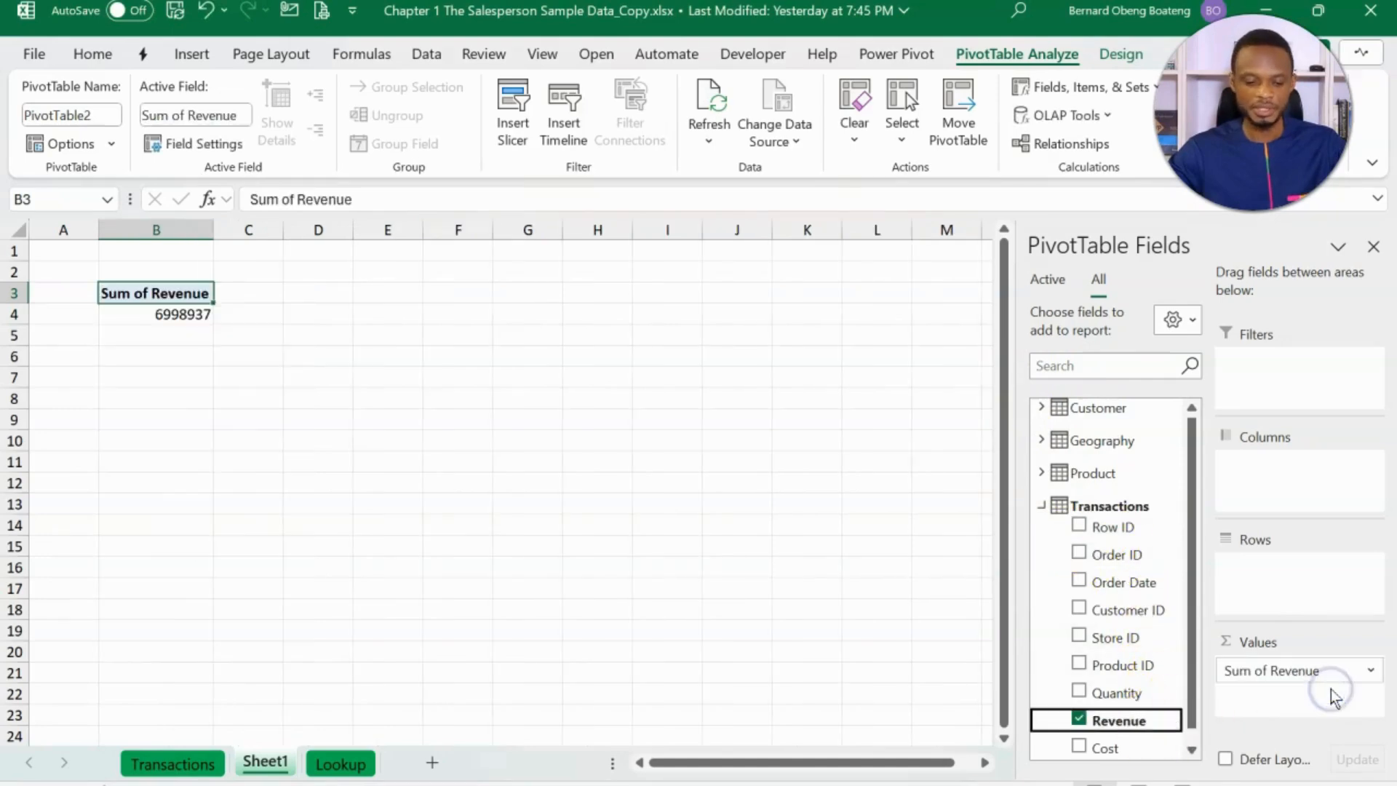
left_click(1042, 507)
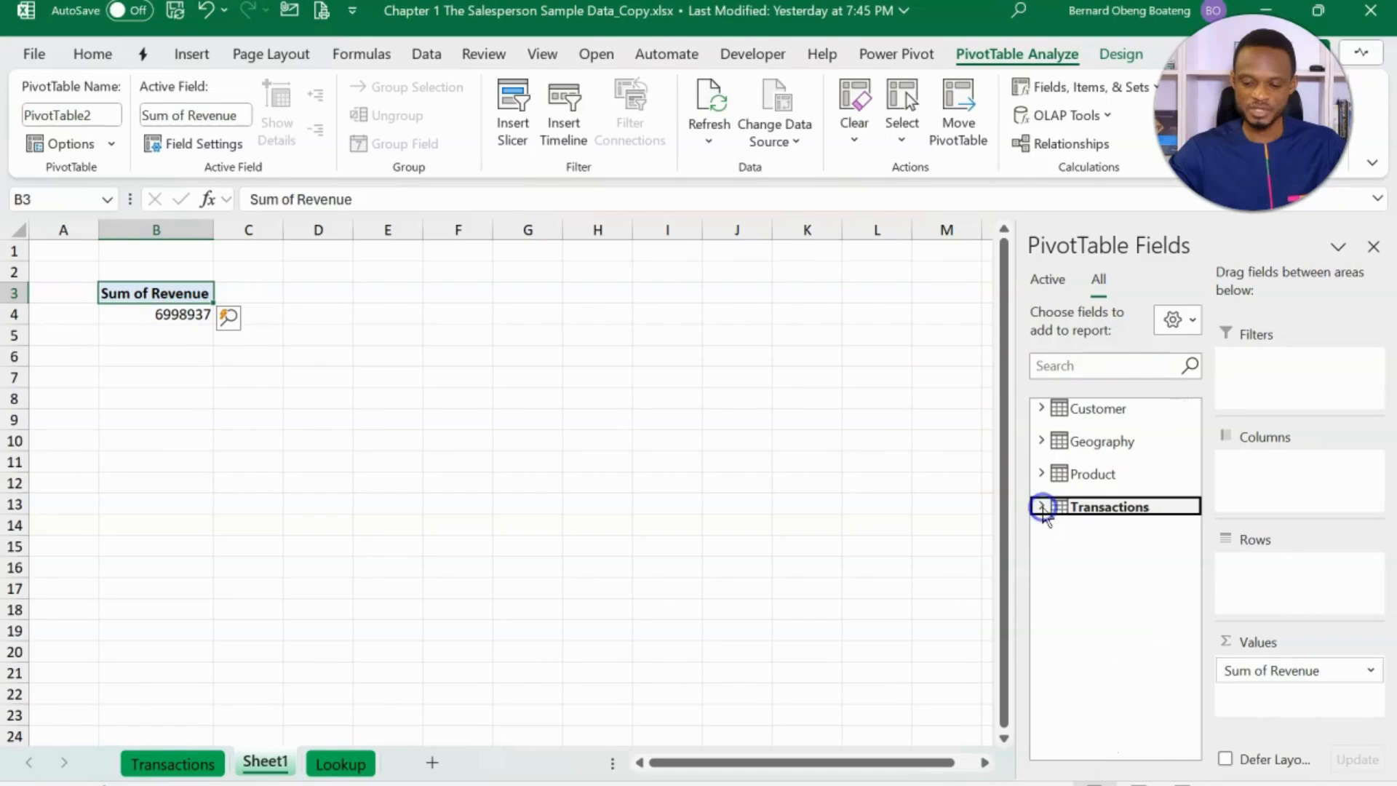
left_click(1041, 409)
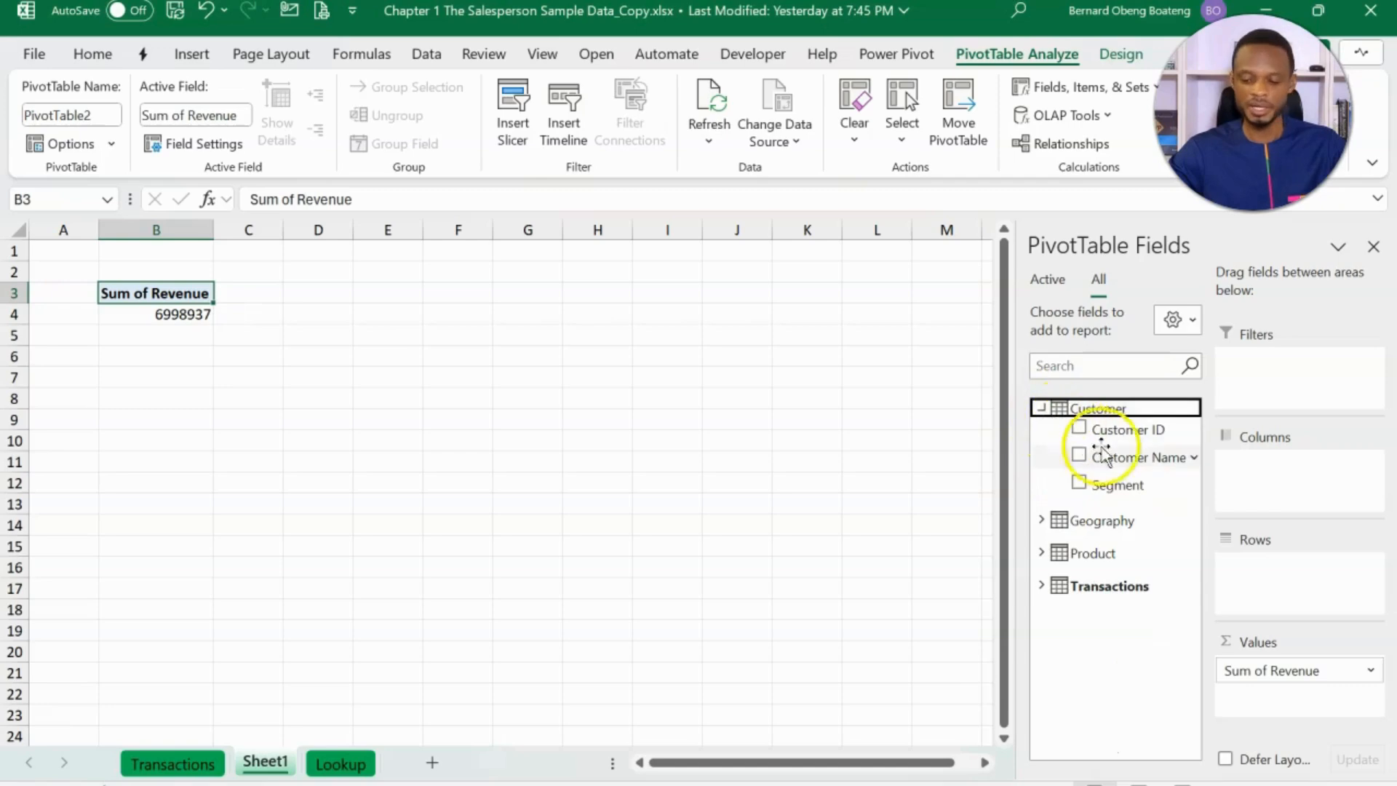
left_click_drag(1129, 457, 1273, 563)
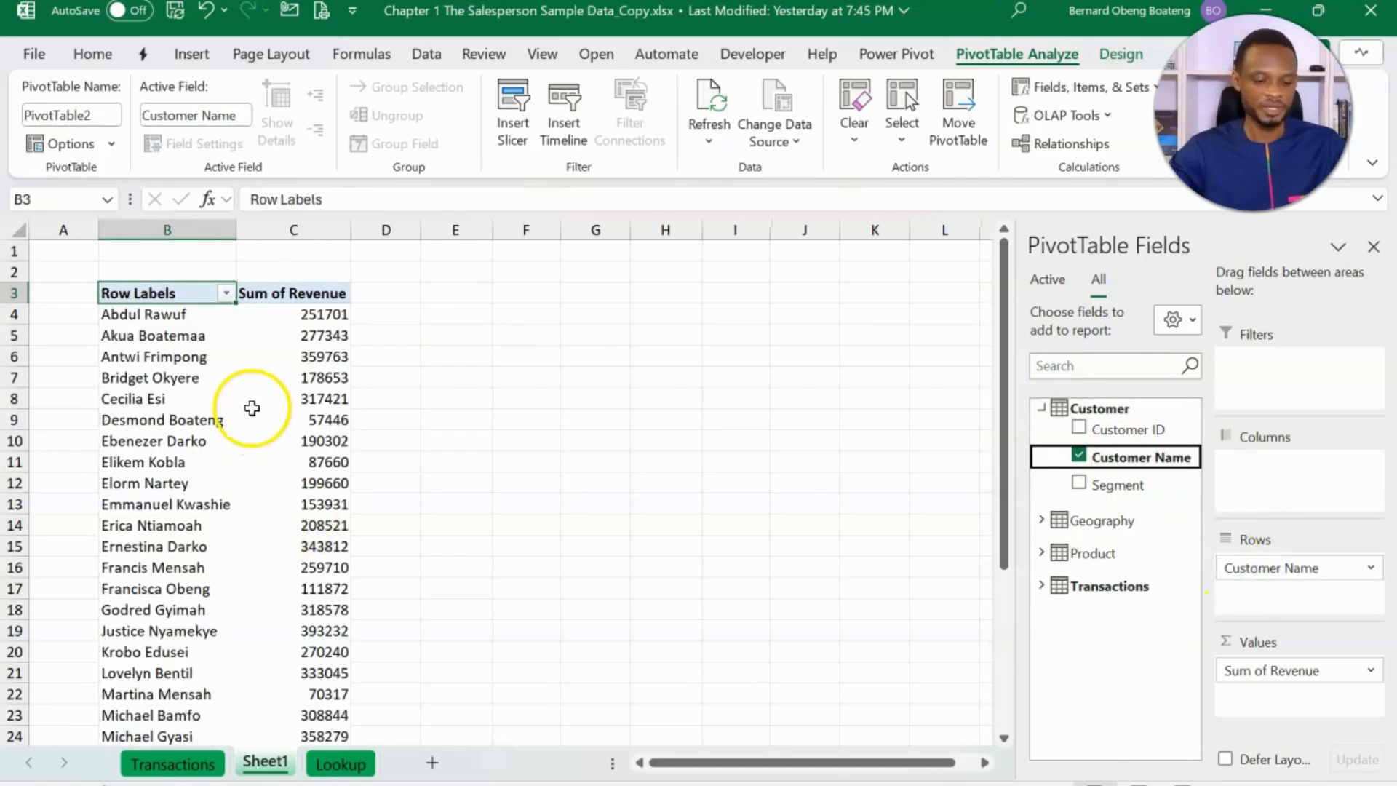
mouse_move(252, 408)
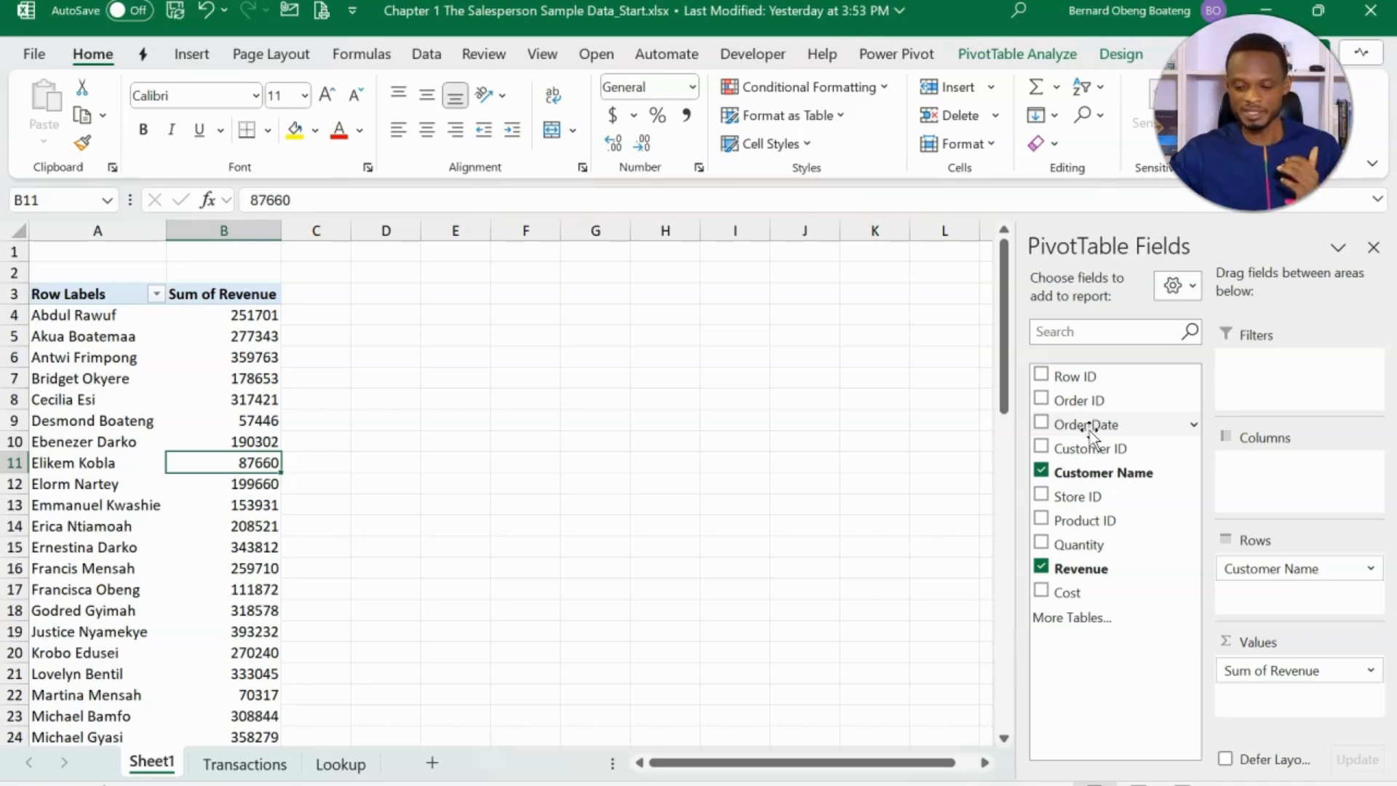
- Remove Customer Name from the PivotTable rows in the Chapter 1 The Salesperson Sample Data_Start workbook
left_click(1043, 472)
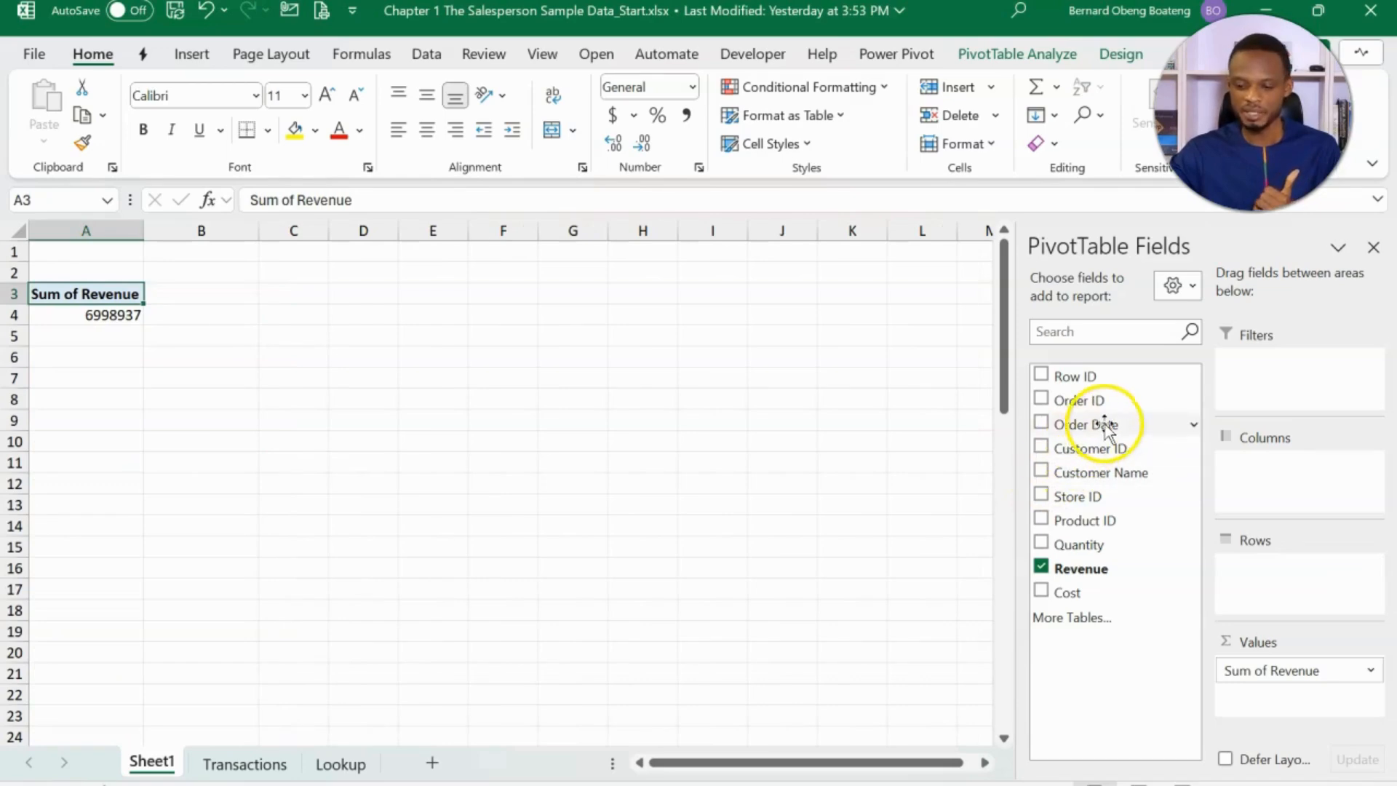
- Break down revenue by Order Date in the PivotTable rows and review the date fields included there
left_click_drag(1103, 424, 1251, 580)
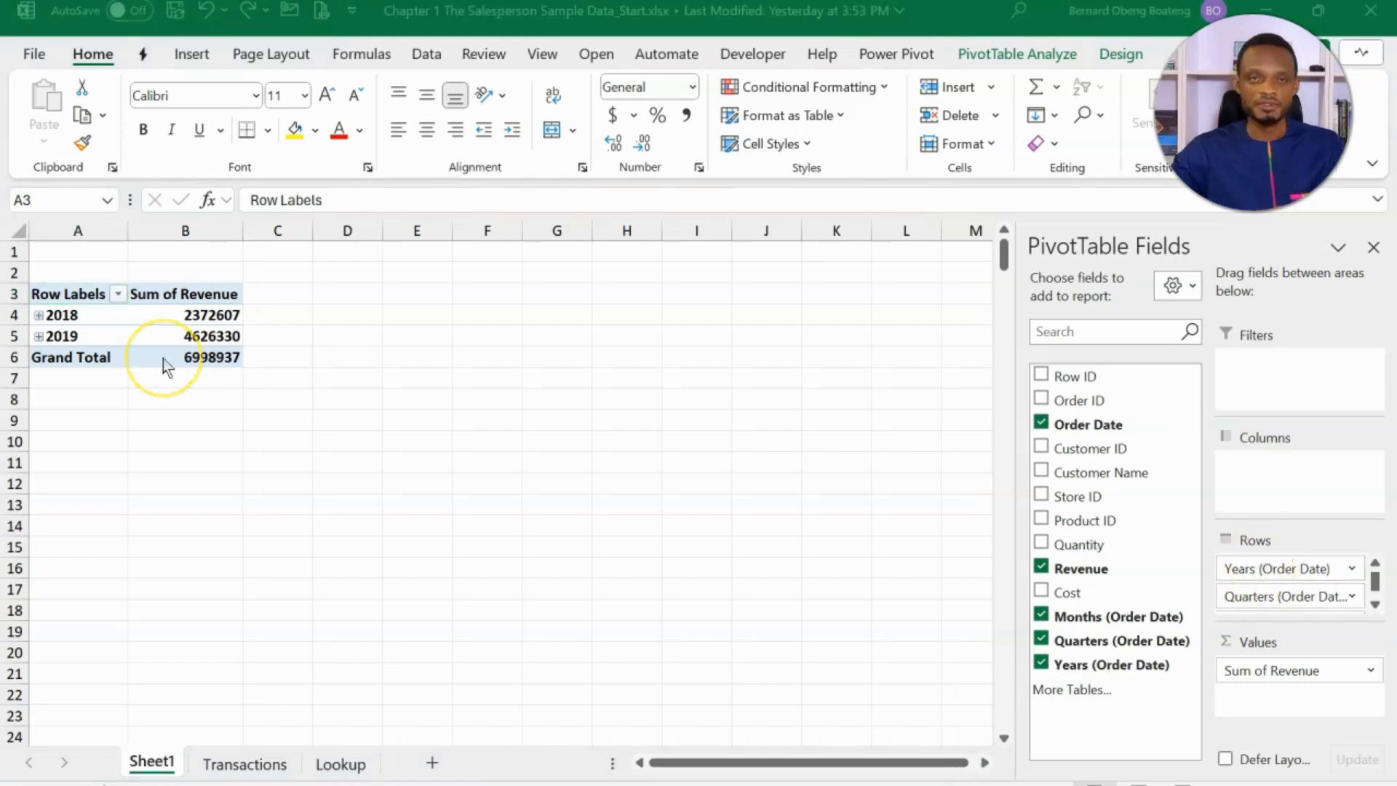
left_click(64, 328)
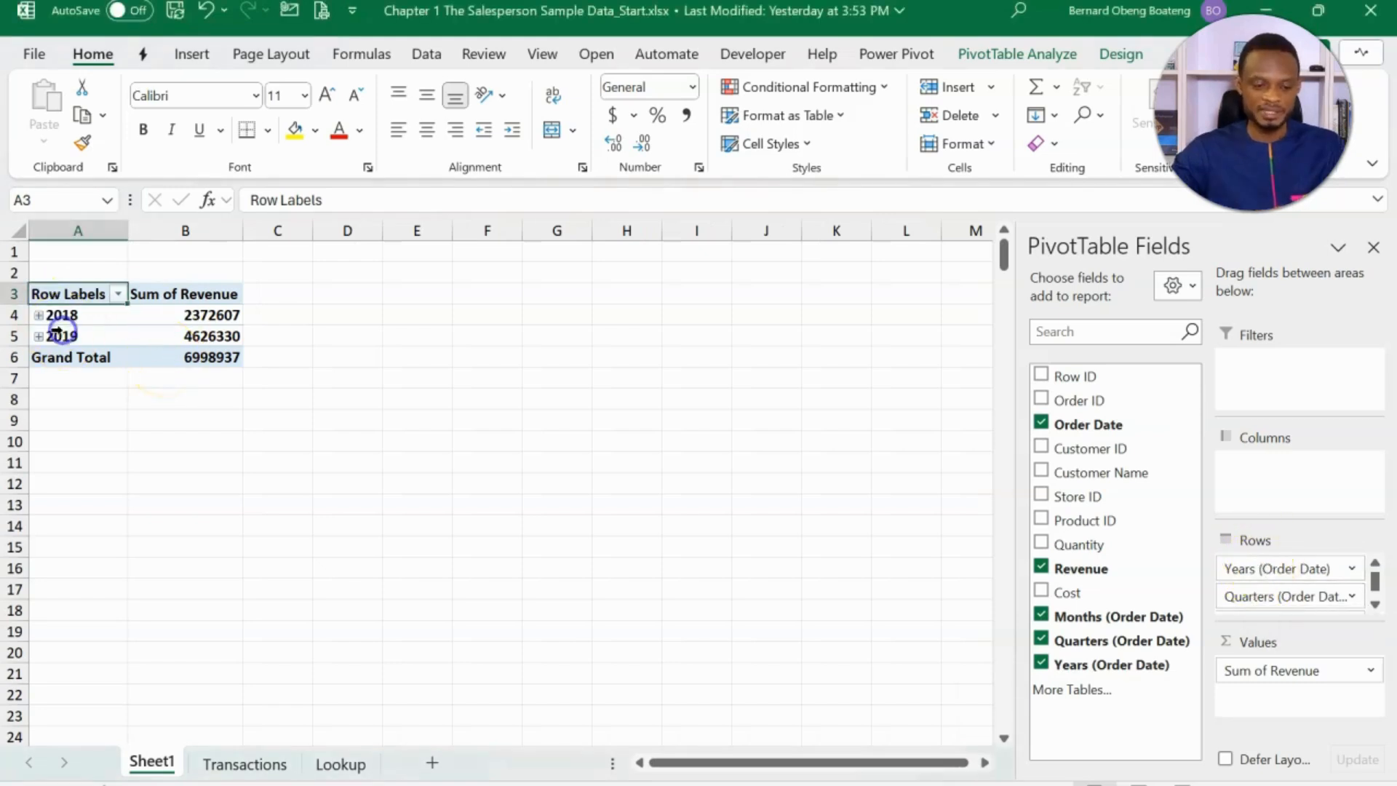
left_click(65, 315)
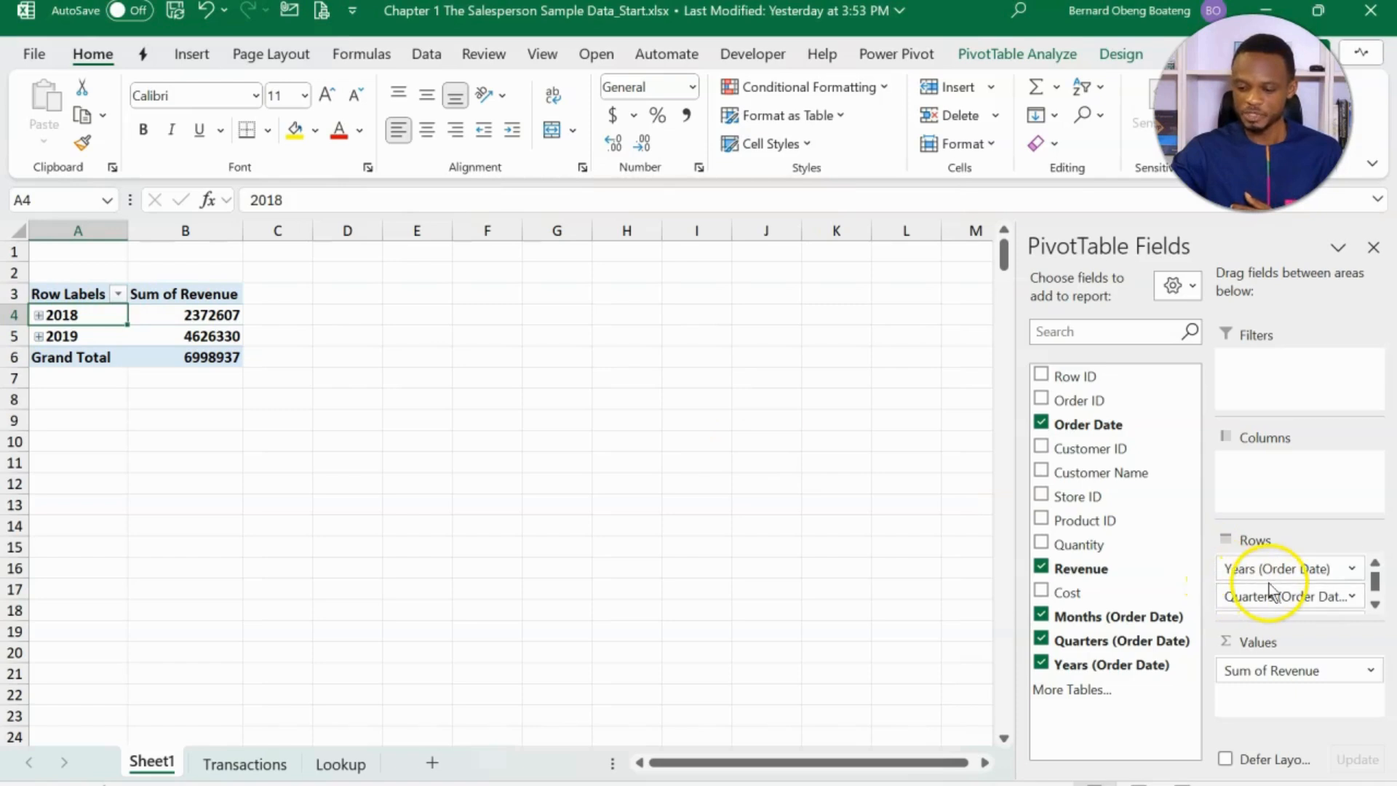
left_click(1375, 604)
left_click(1375, 604)
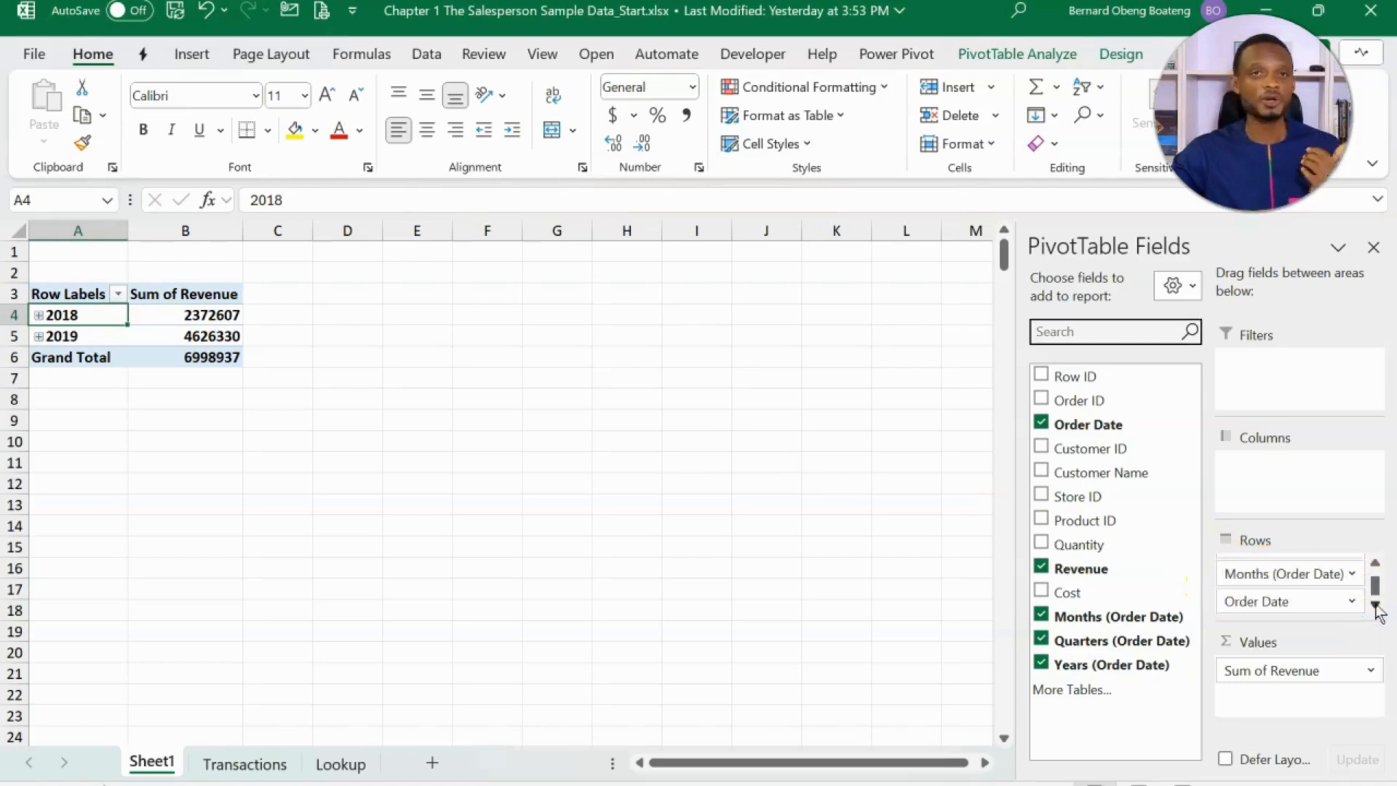
left_click(1375, 564)
left_click(1375, 564)
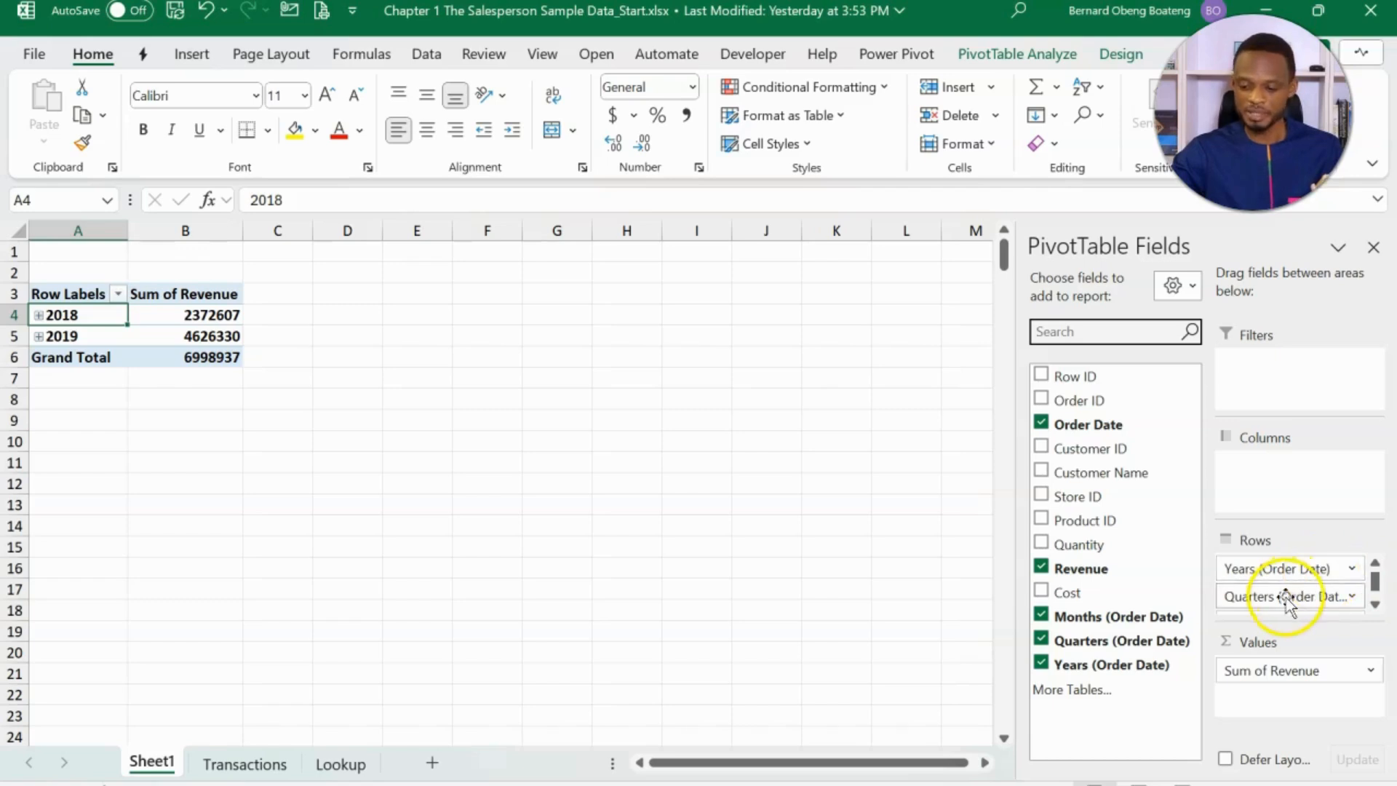
- Remove Quarters (Order Date) from the PivotTable rows, check the 2018 months, and move Years (Order Date) to the columns
left_click_drag(1284, 595, 1100, 551)
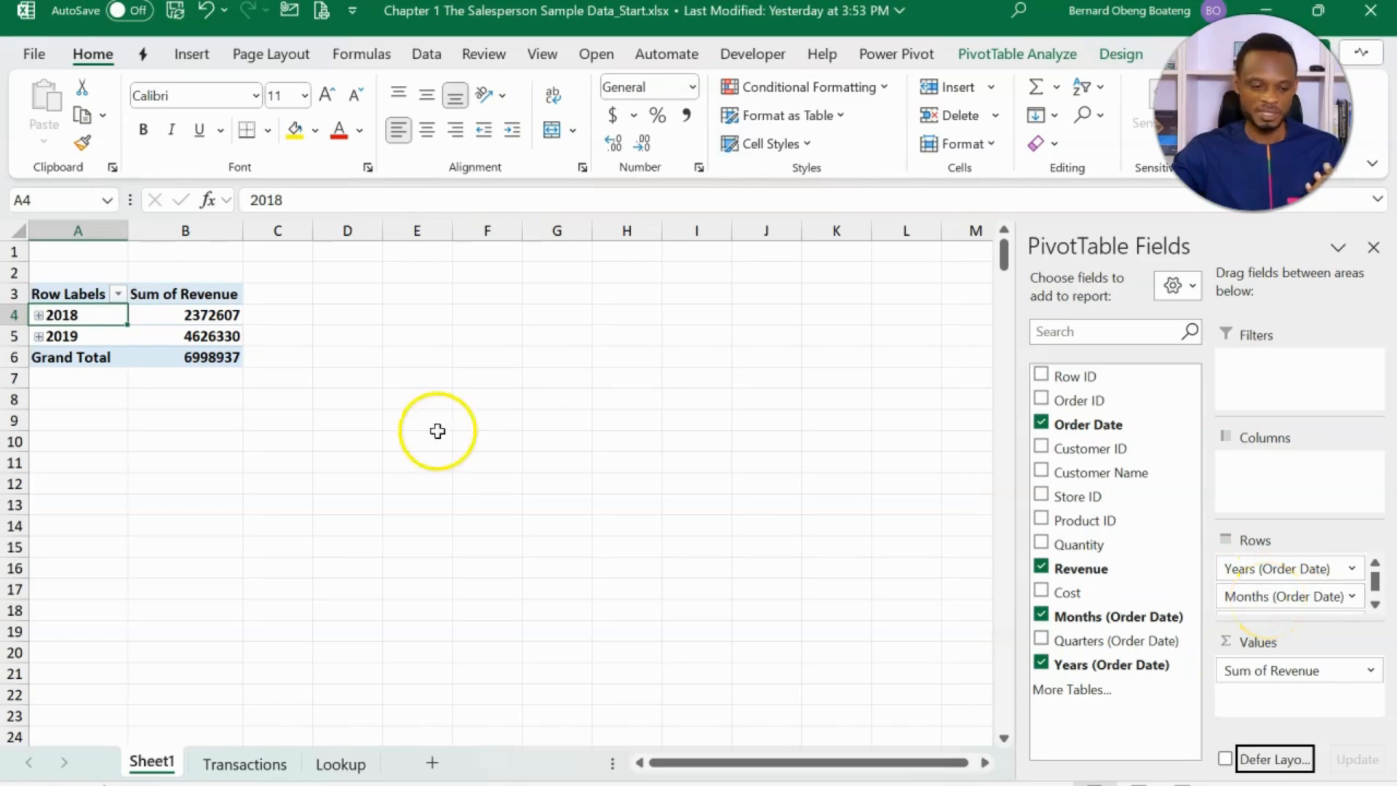
left_click(39, 315)
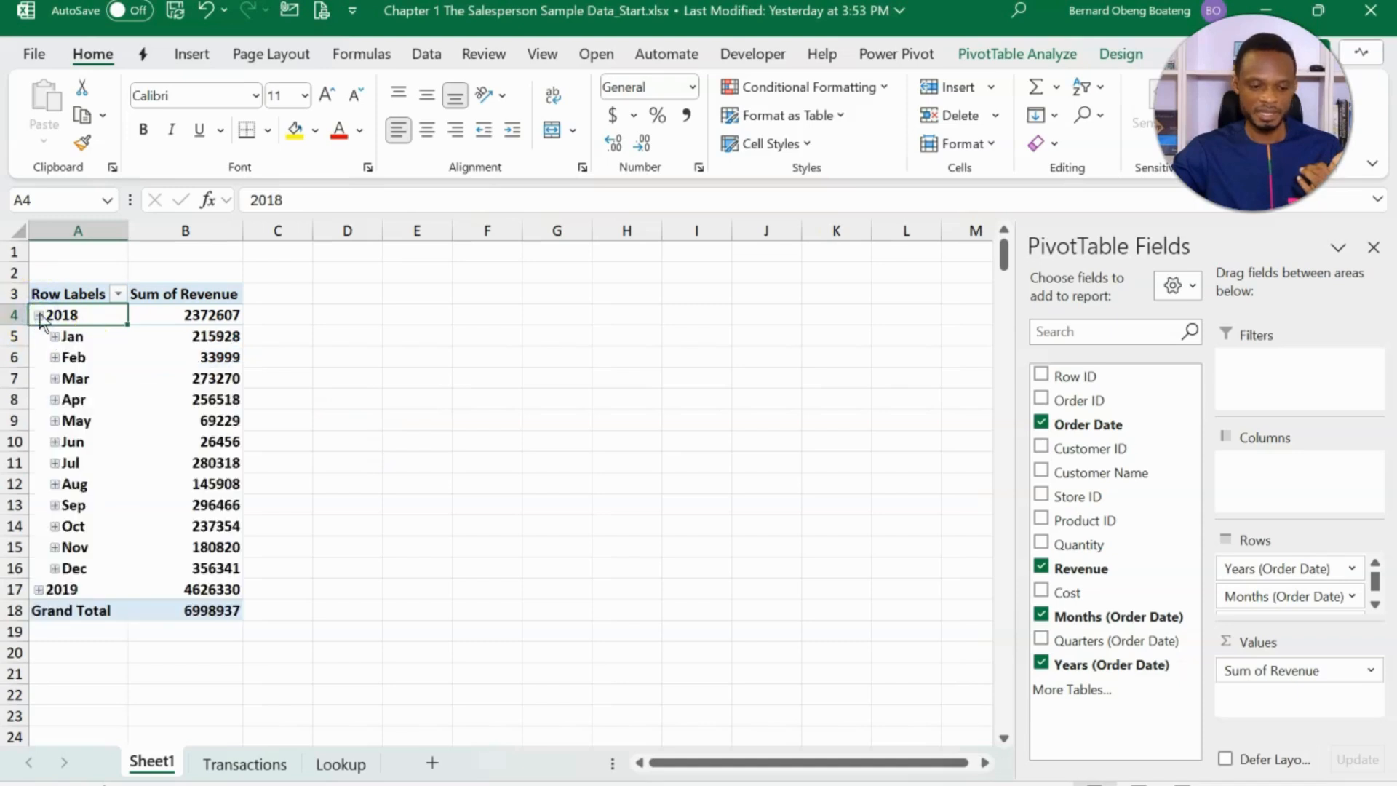
left_click(39, 315)
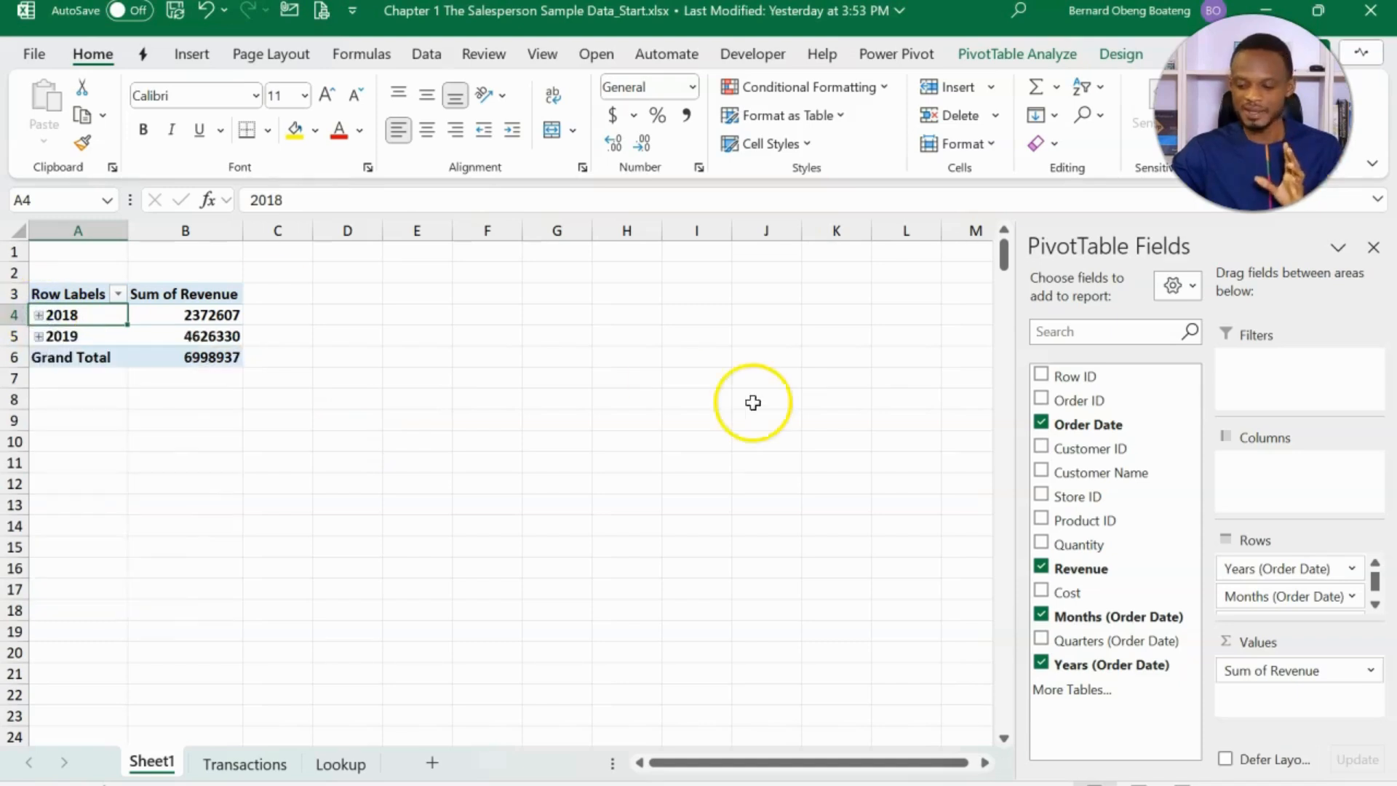
left_click_drag(1248, 571, 1278, 467)
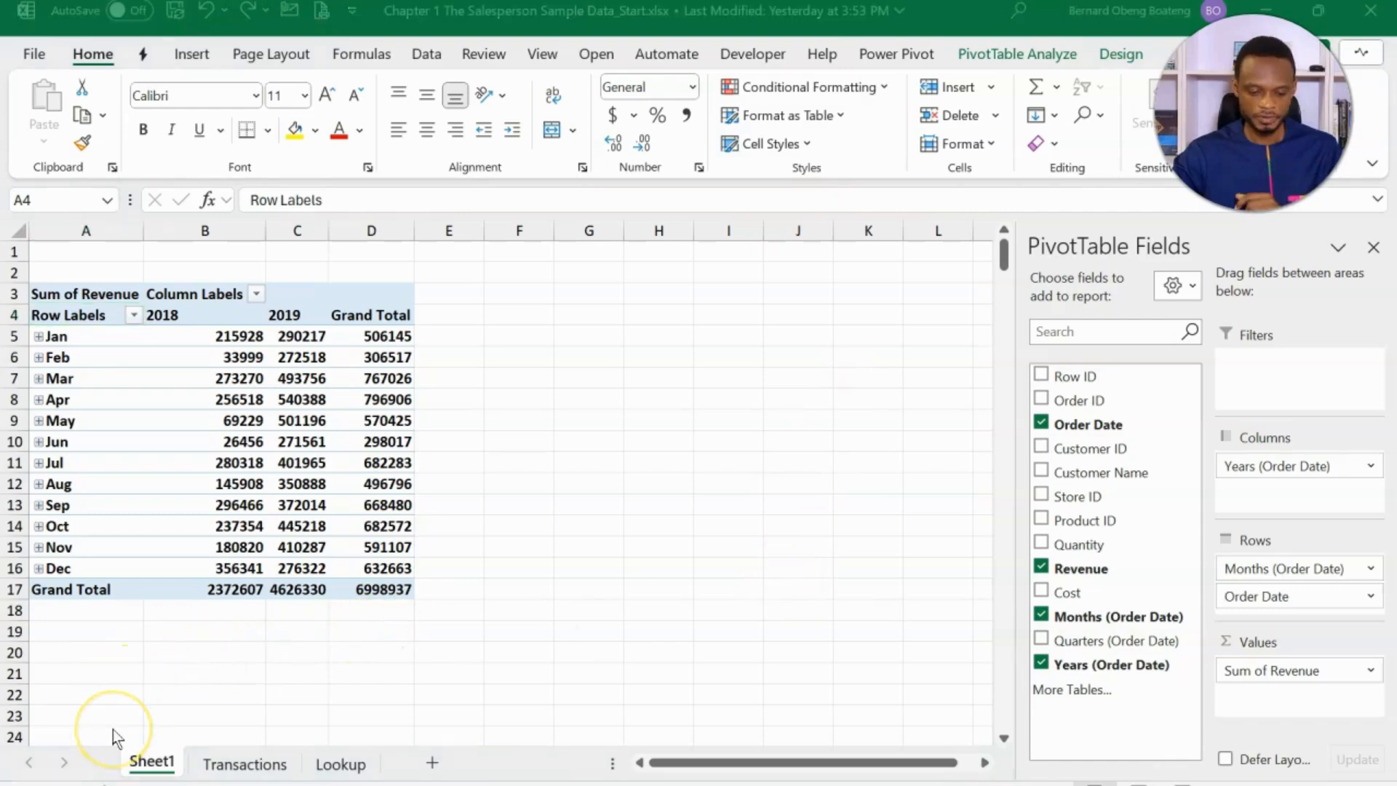
left_click(501, 540)
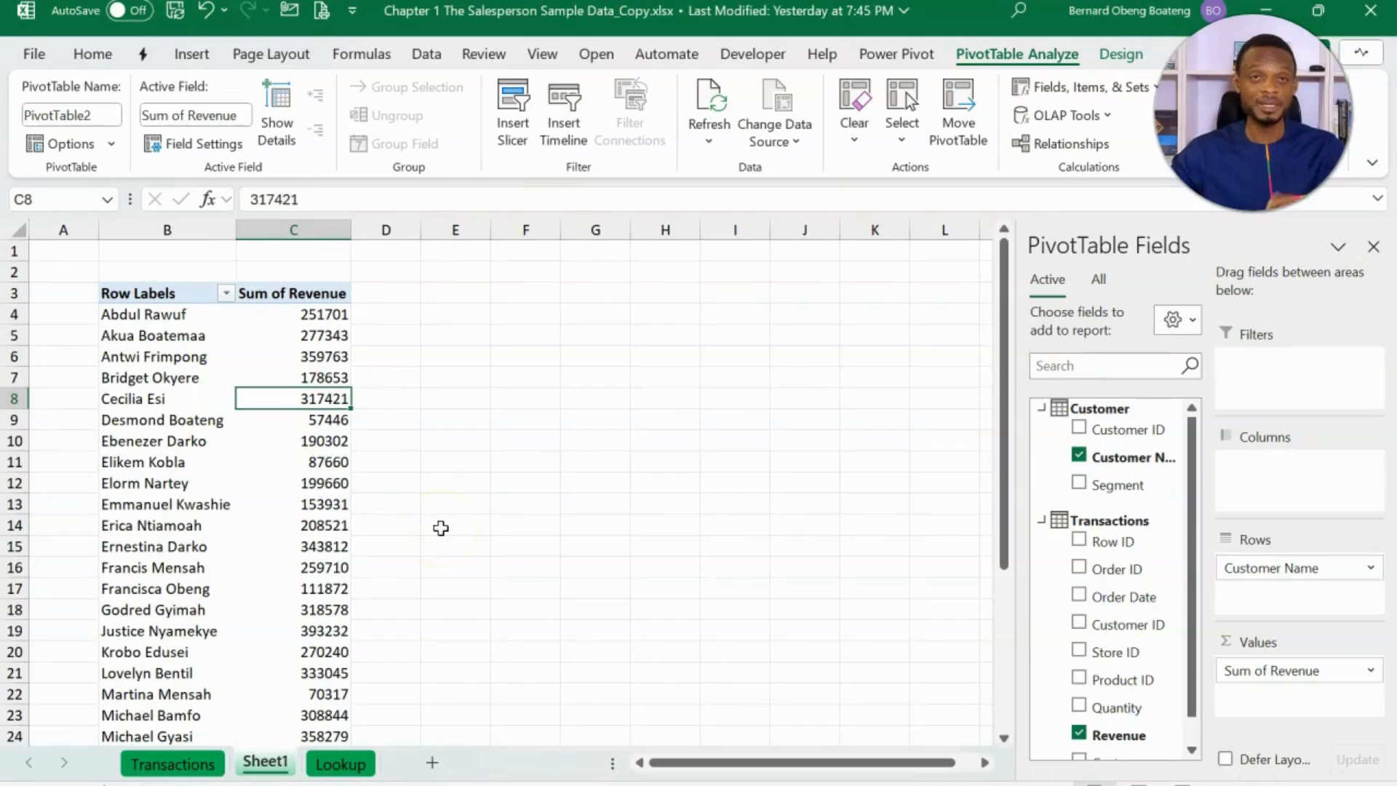
- Open the Data Model of the Chapter 1 The Salesperson Sample Data_Copy workbook in Power Pivot and create a new date table
left_click(275, 442)
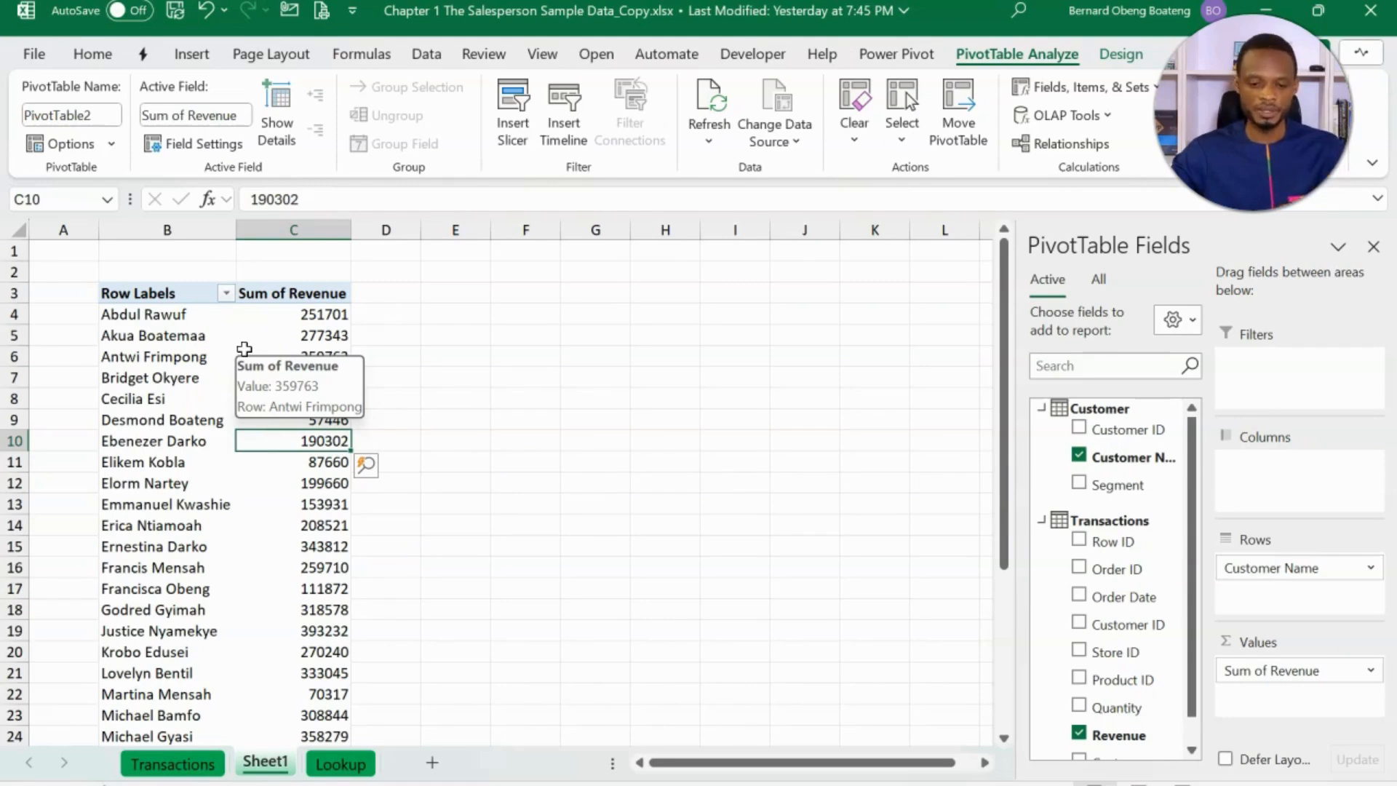
left_click(569, 123)
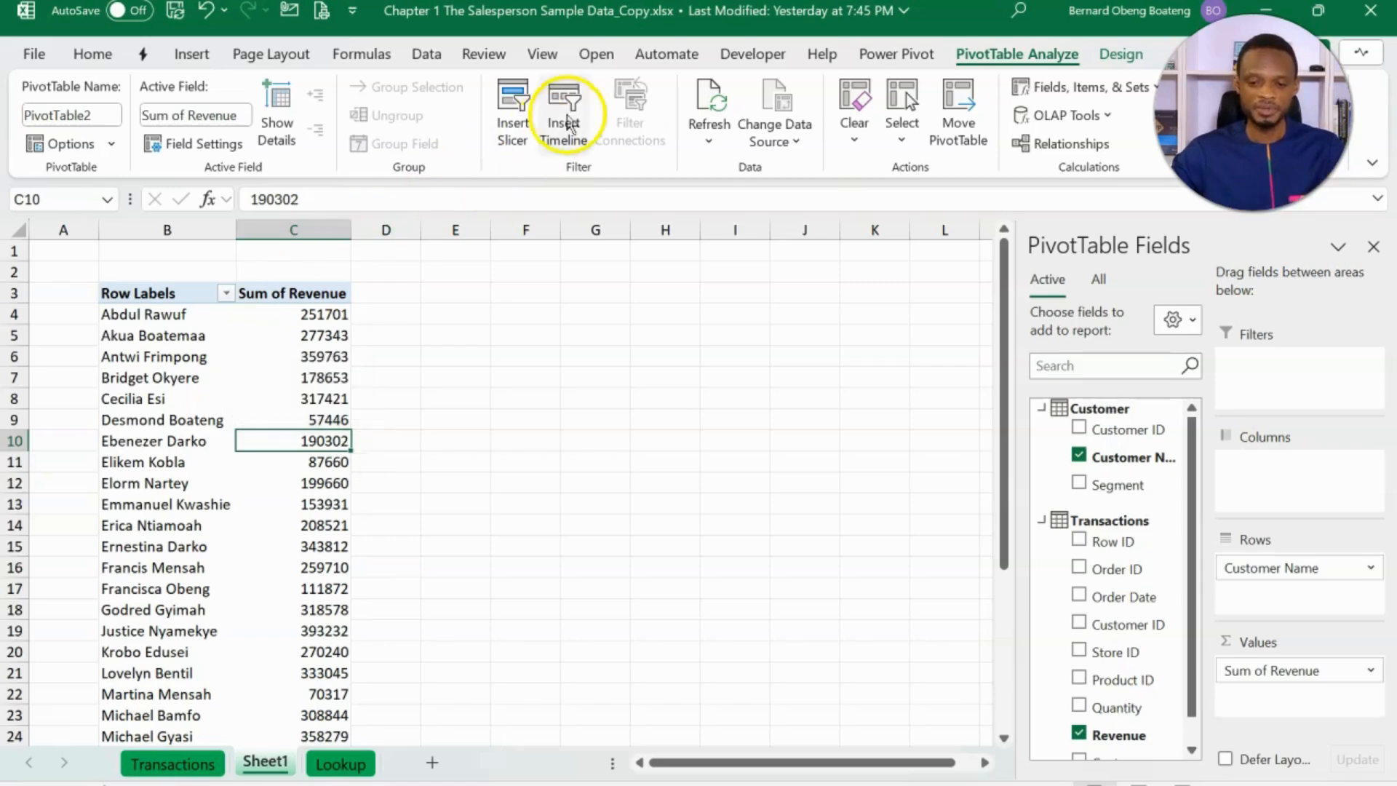
left_click(899, 55)
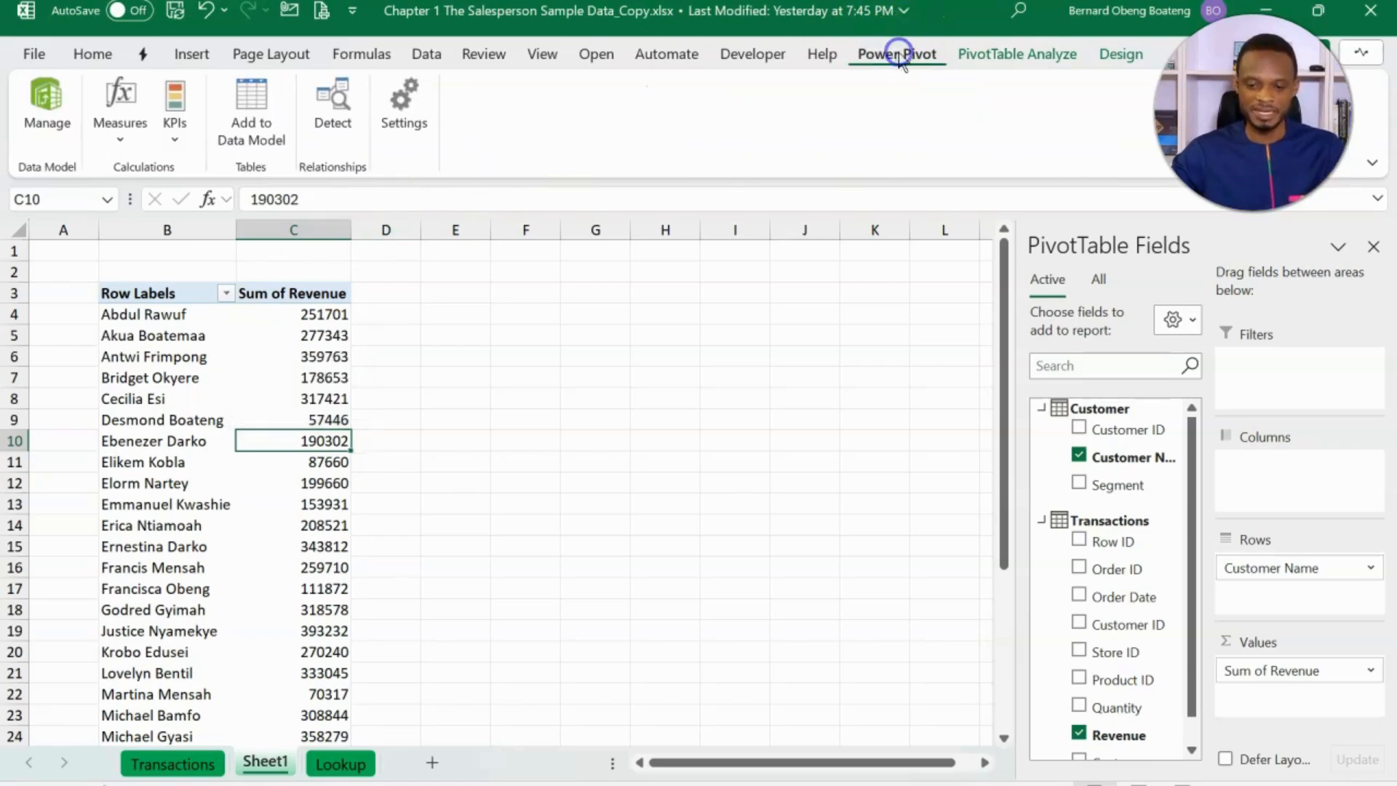
left_click(61, 120)
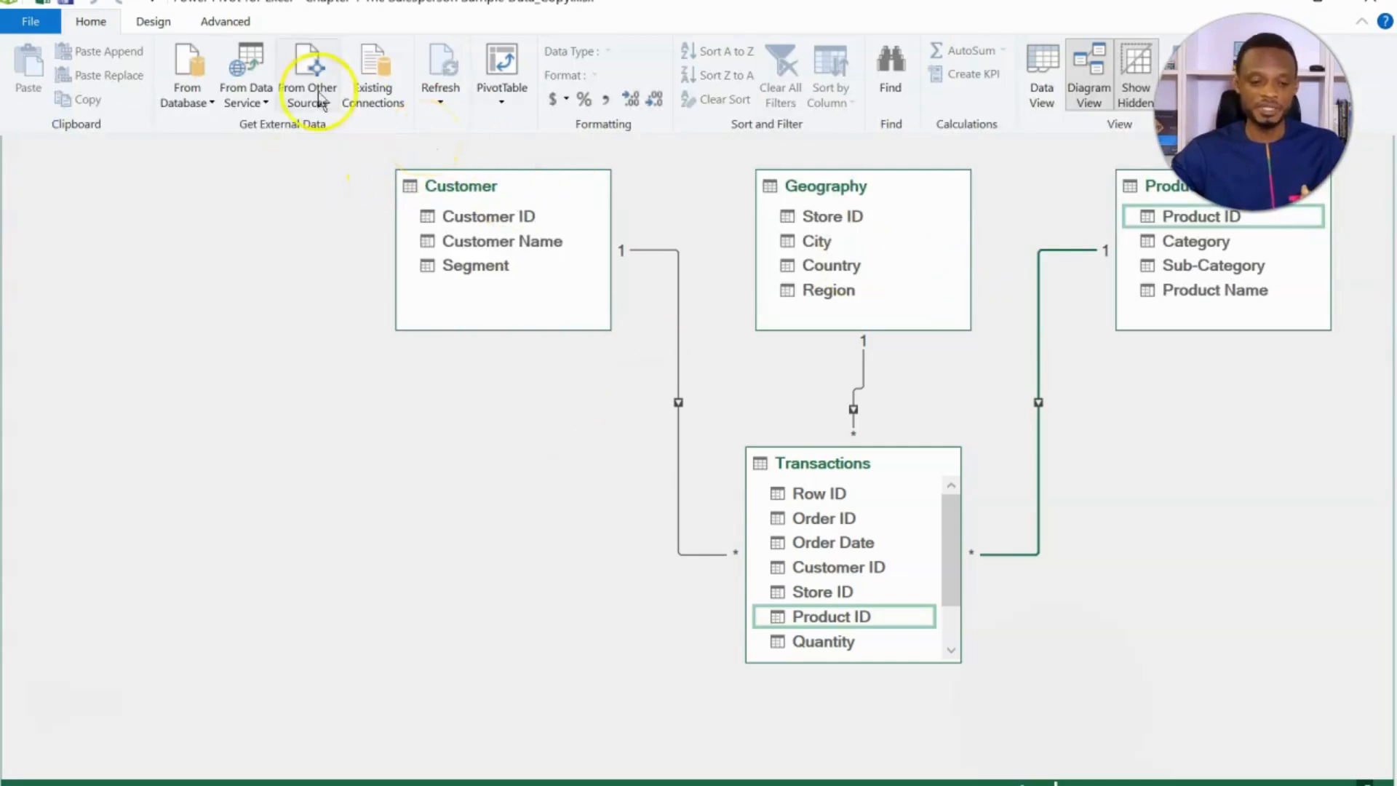
left_click(156, 22)
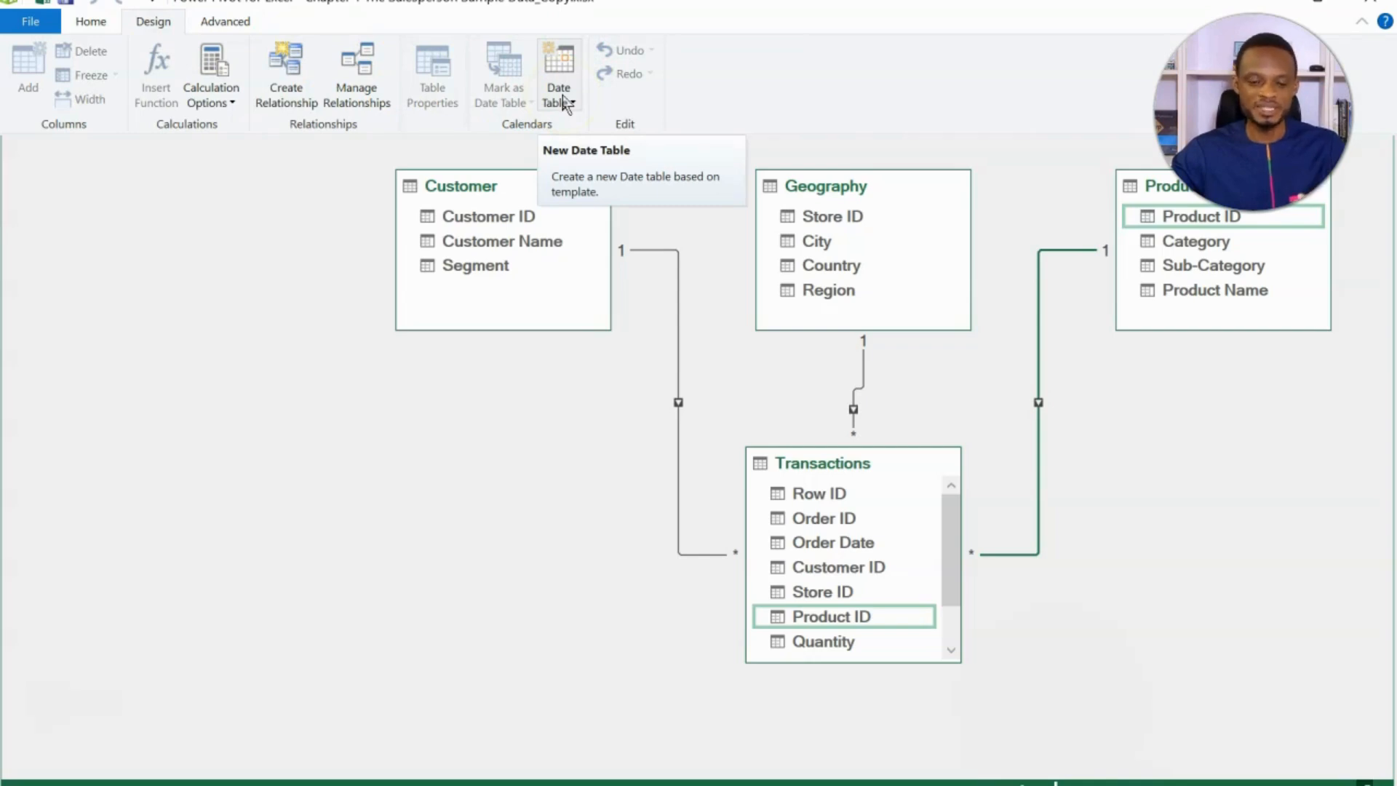
left_click(565, 103)
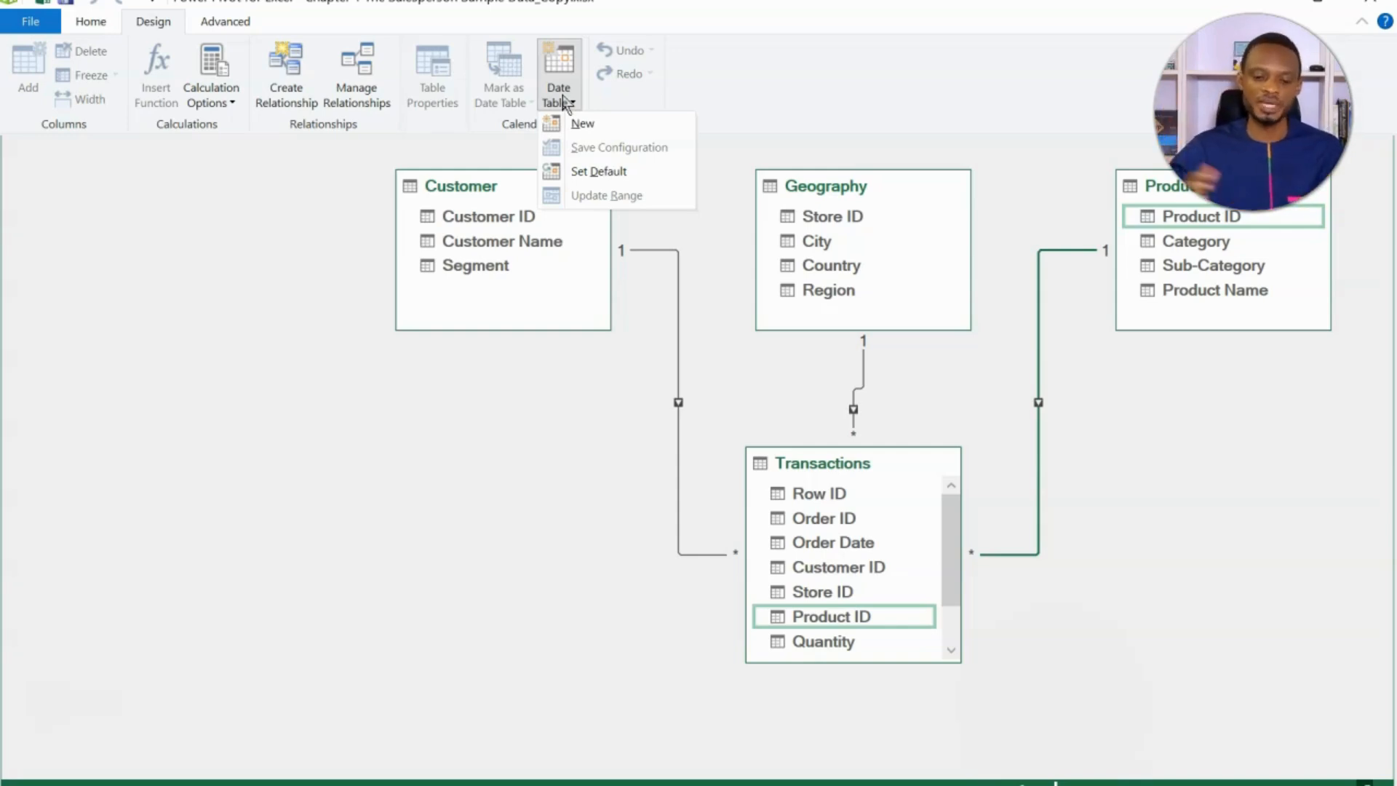
left_click(582, 124)
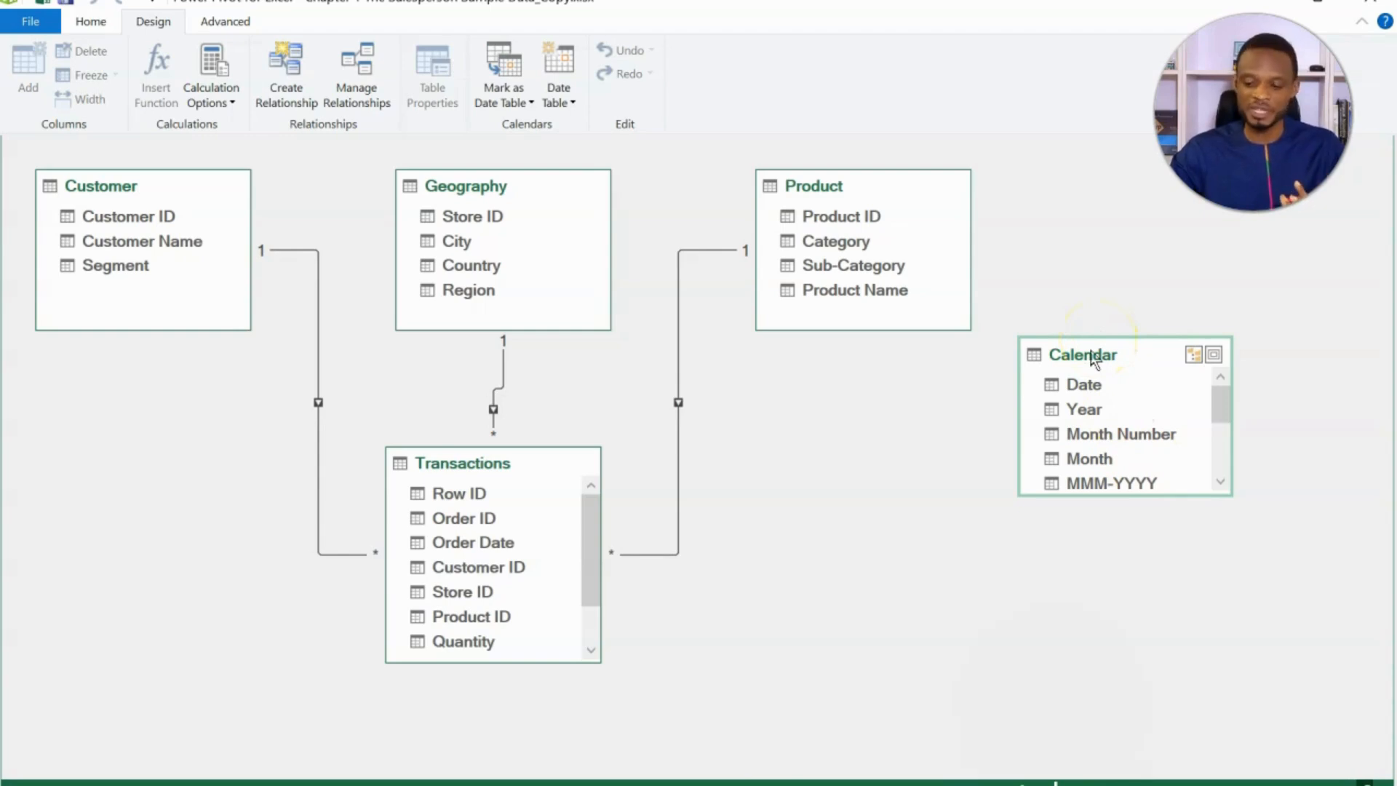
- Place the Calendar table beside the Product table and relate Order Date in Transactions to Date in Calendar
left_click_drag(1092, 354, 1097, 178)
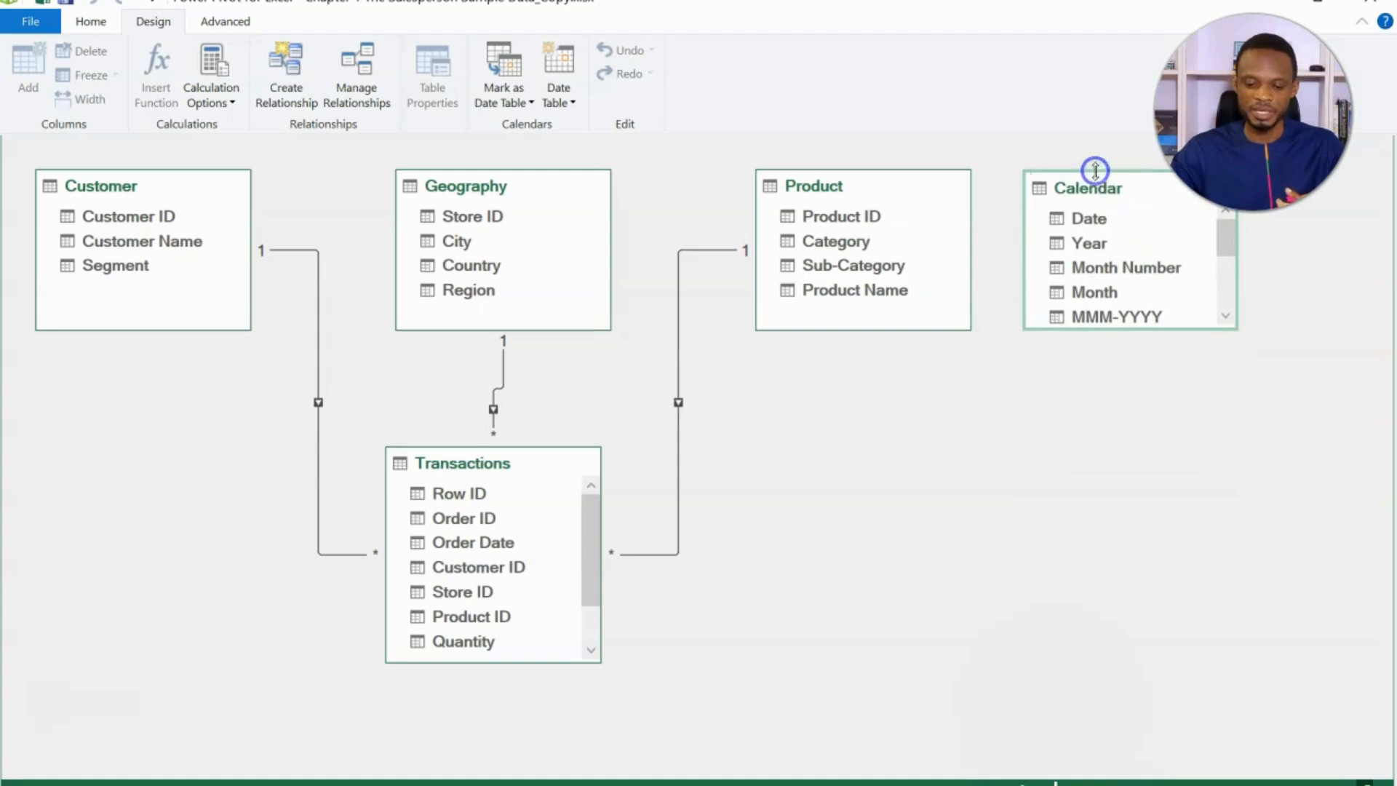
left_click(511, 543)
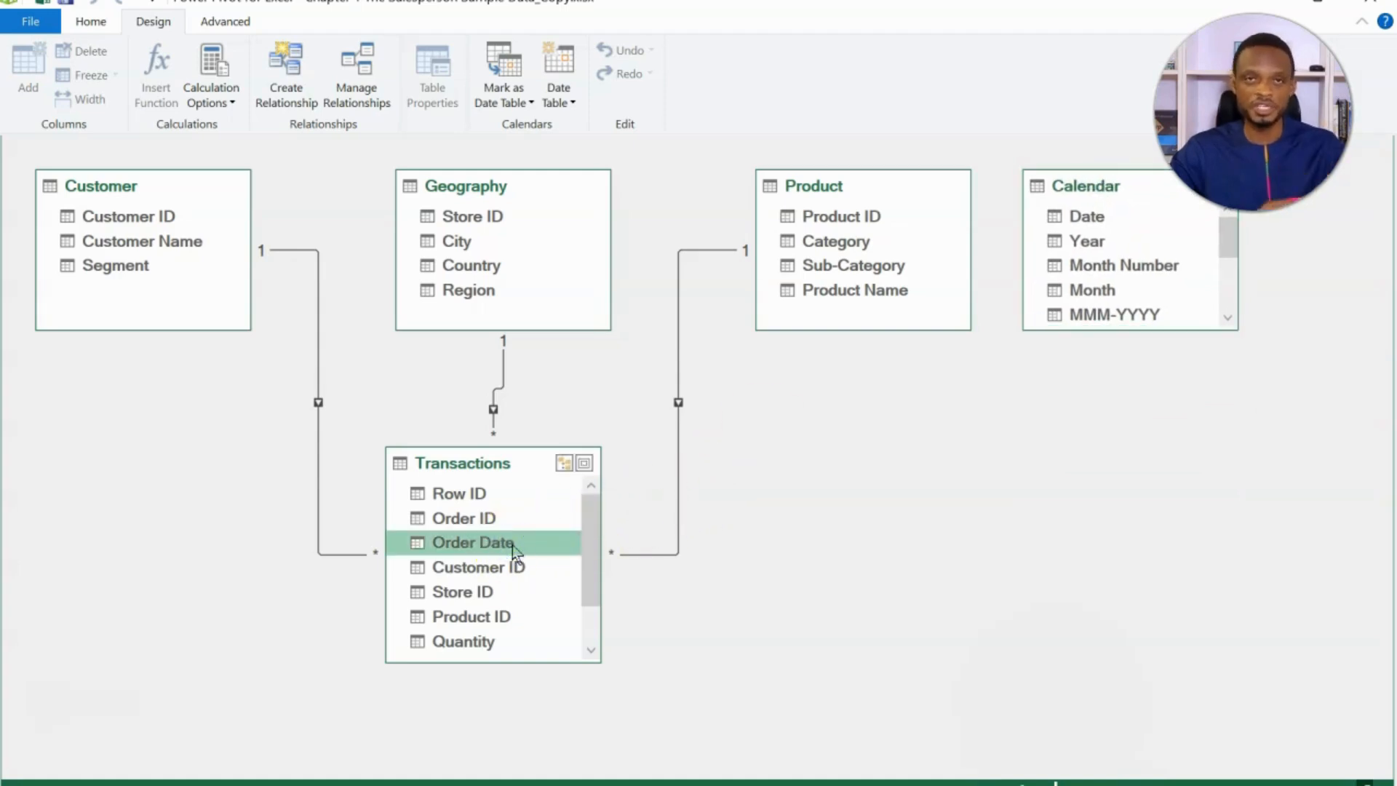
left_click_drag(513, 544, 1061, 220)
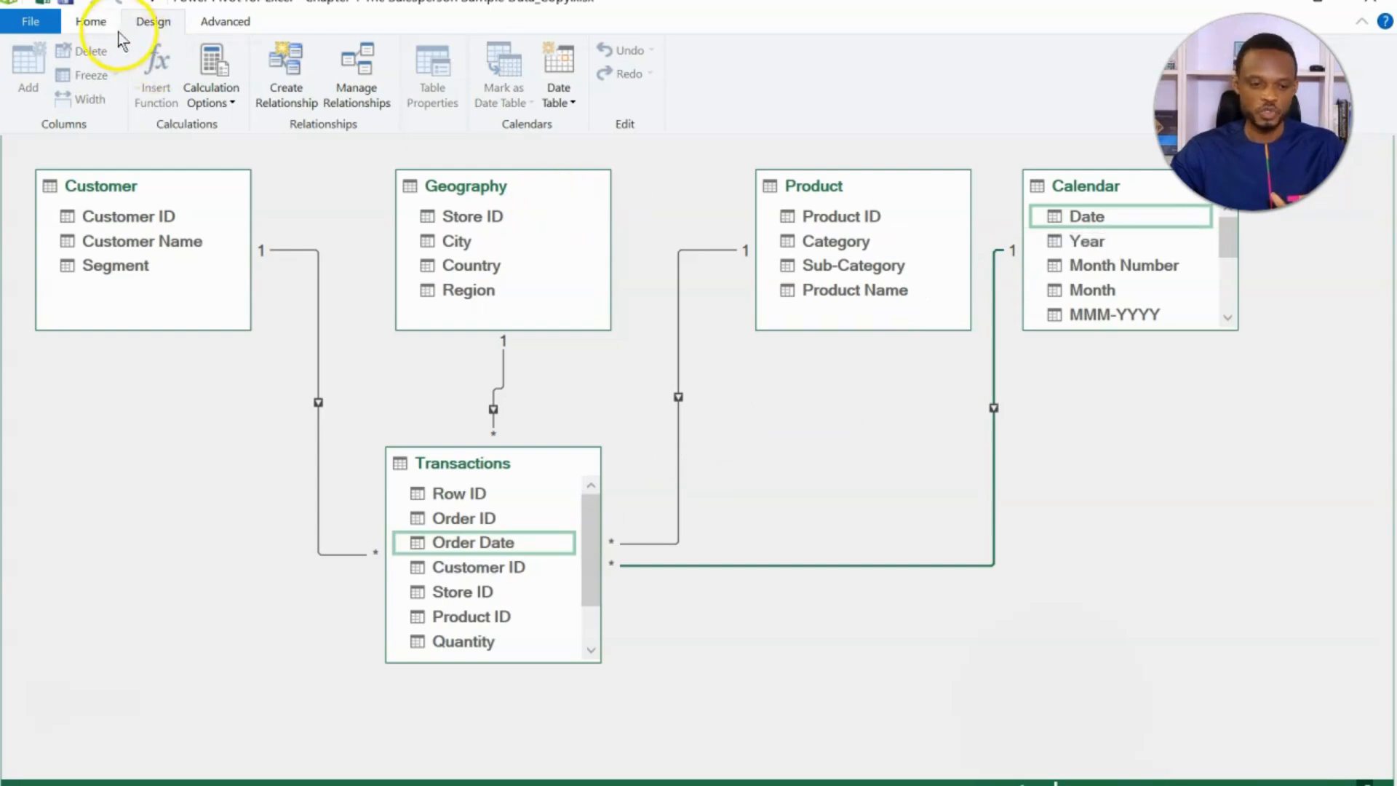
- Examine the Calendar table's Month and MMM-YYYY column formulas in Data View, and close the Power Pivot window
left_click(93, 23)
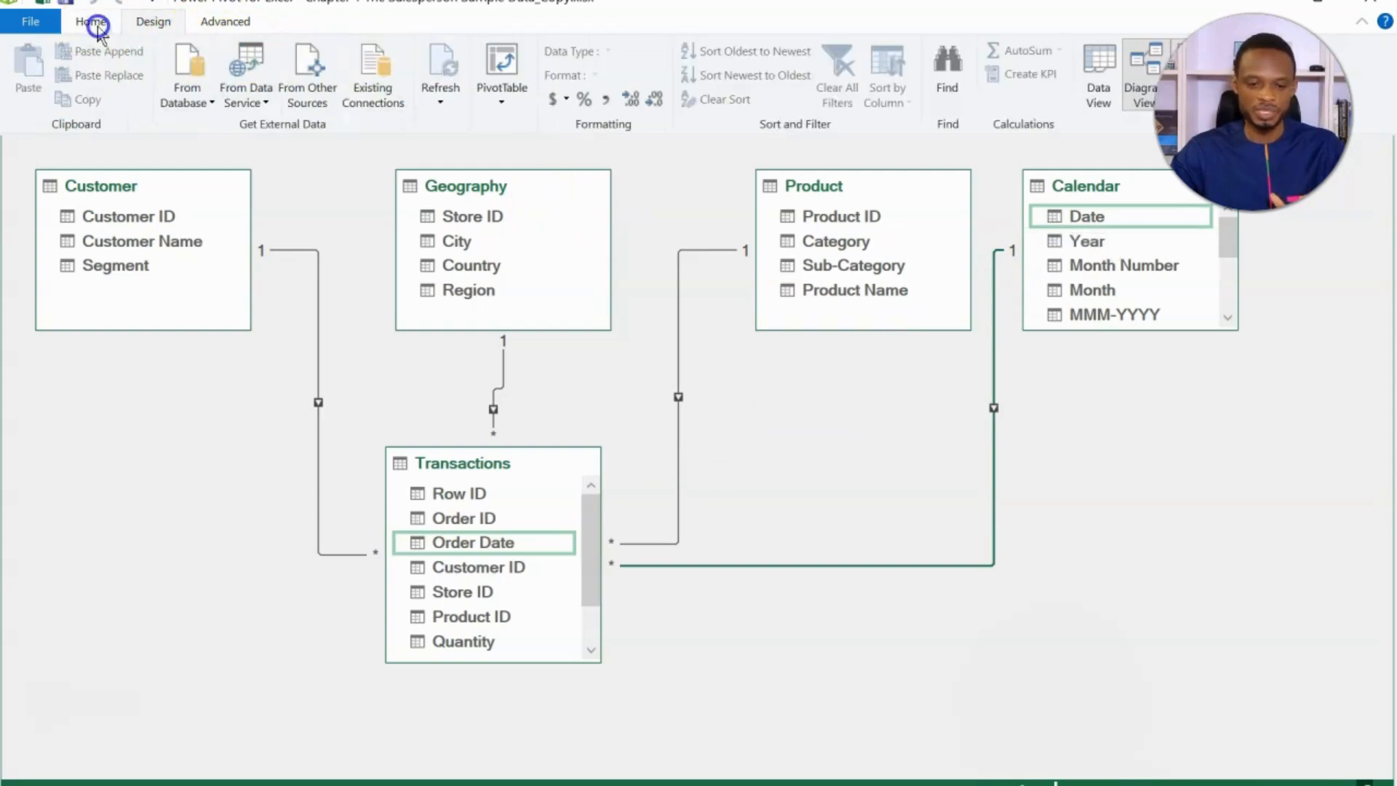
left_click(1098, 73)
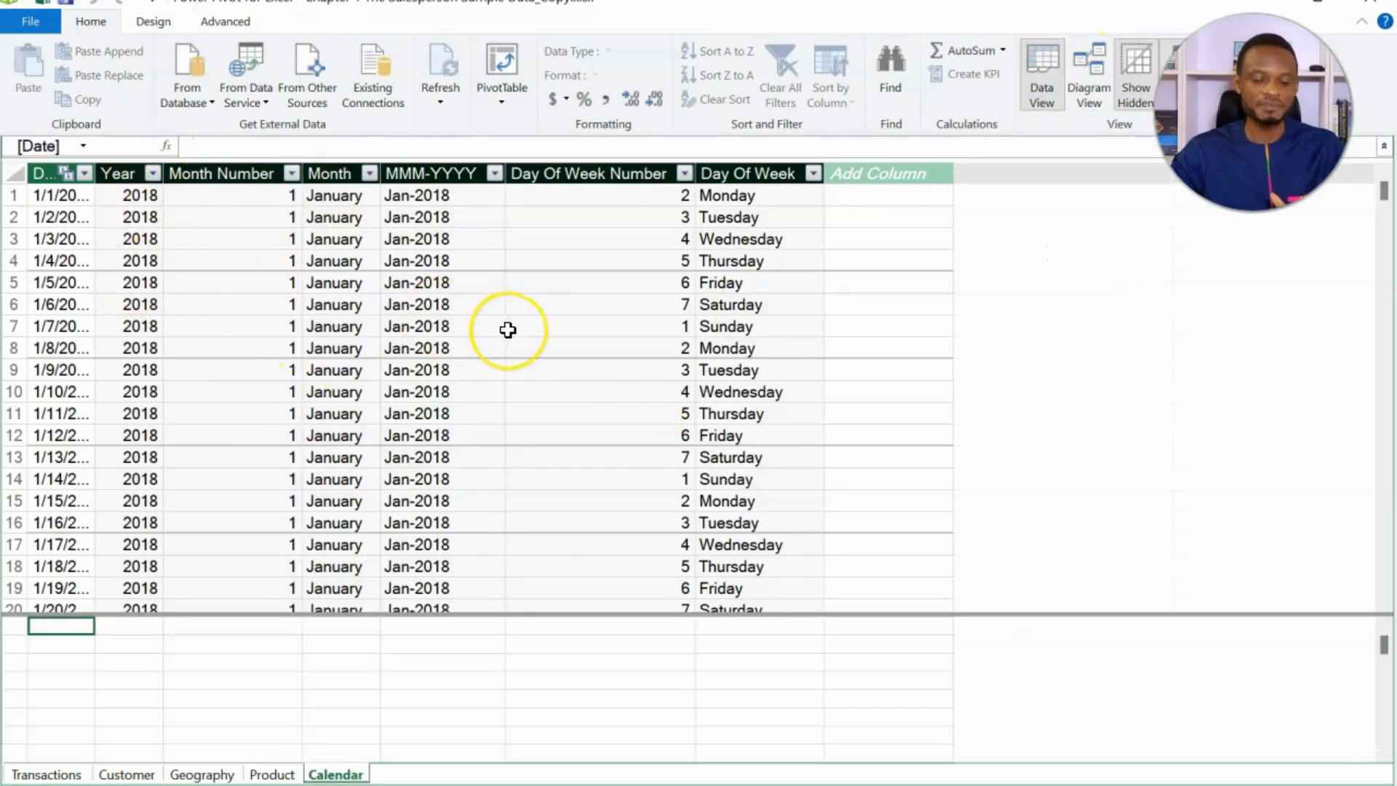
left_click(445, 175)
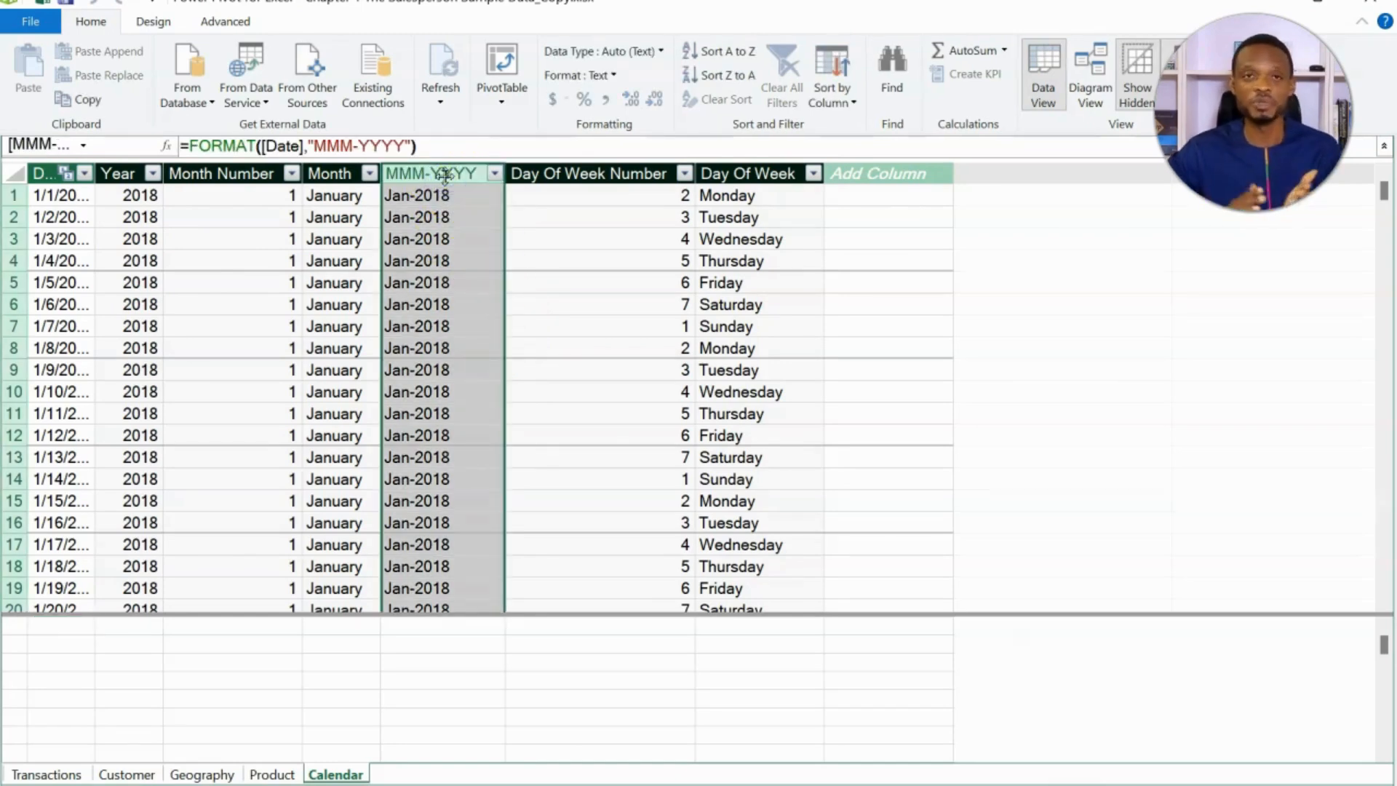
left_click(334, 173)
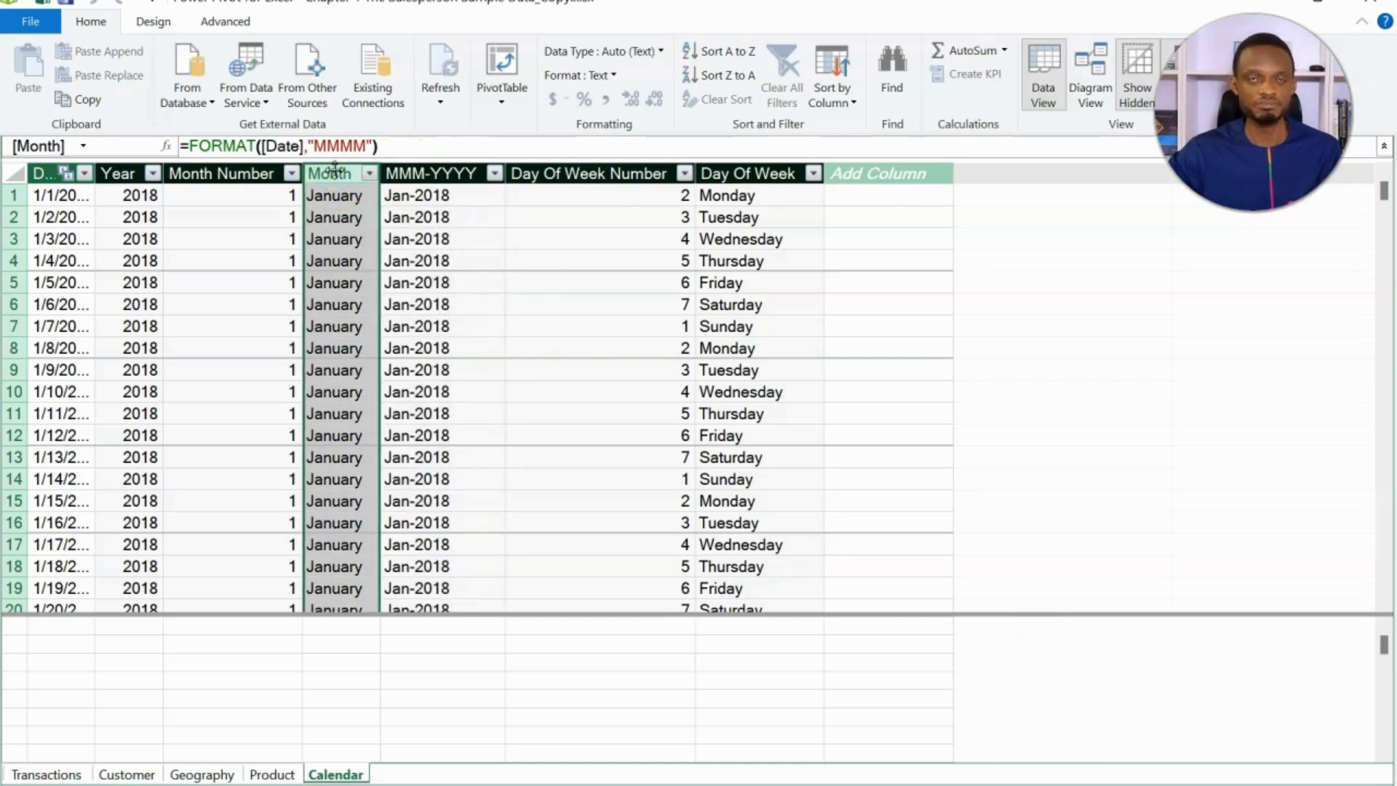
left_click(415, 173)
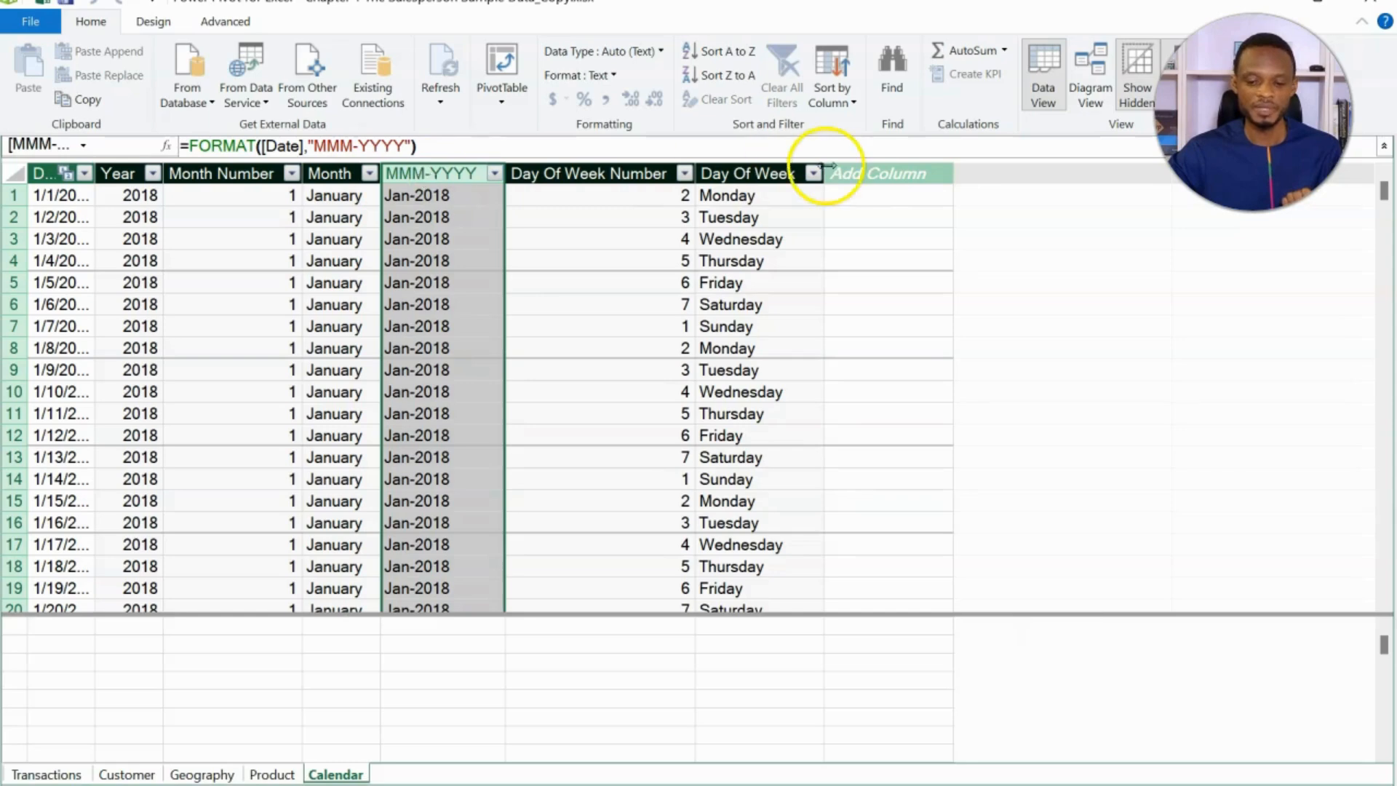
left_click(862, 175)
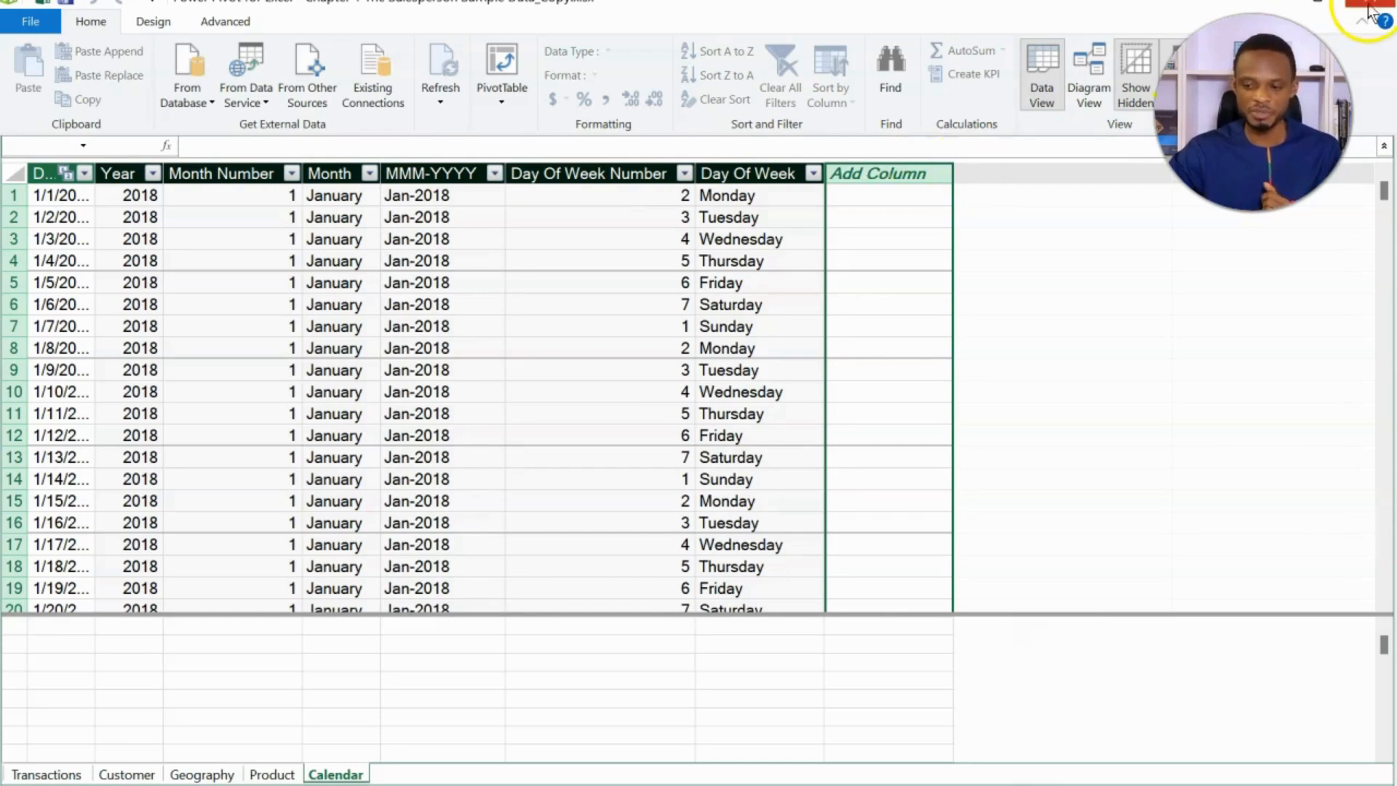
left_click(1370, 10)
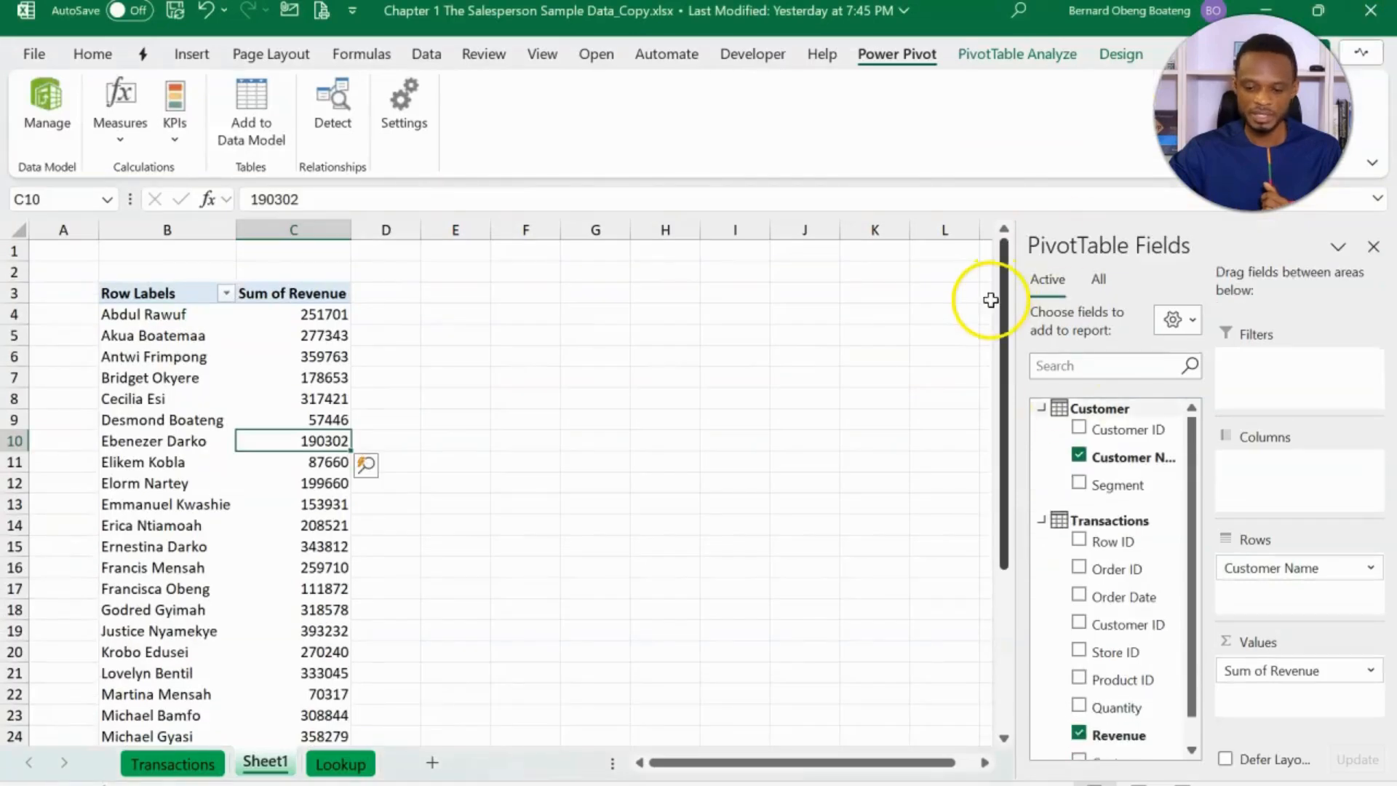
- Show all Data Model tables in the PivotTable field list and expand the Calendar table's More Fields
left_click(1042, 409)
left_click(1041, 441)
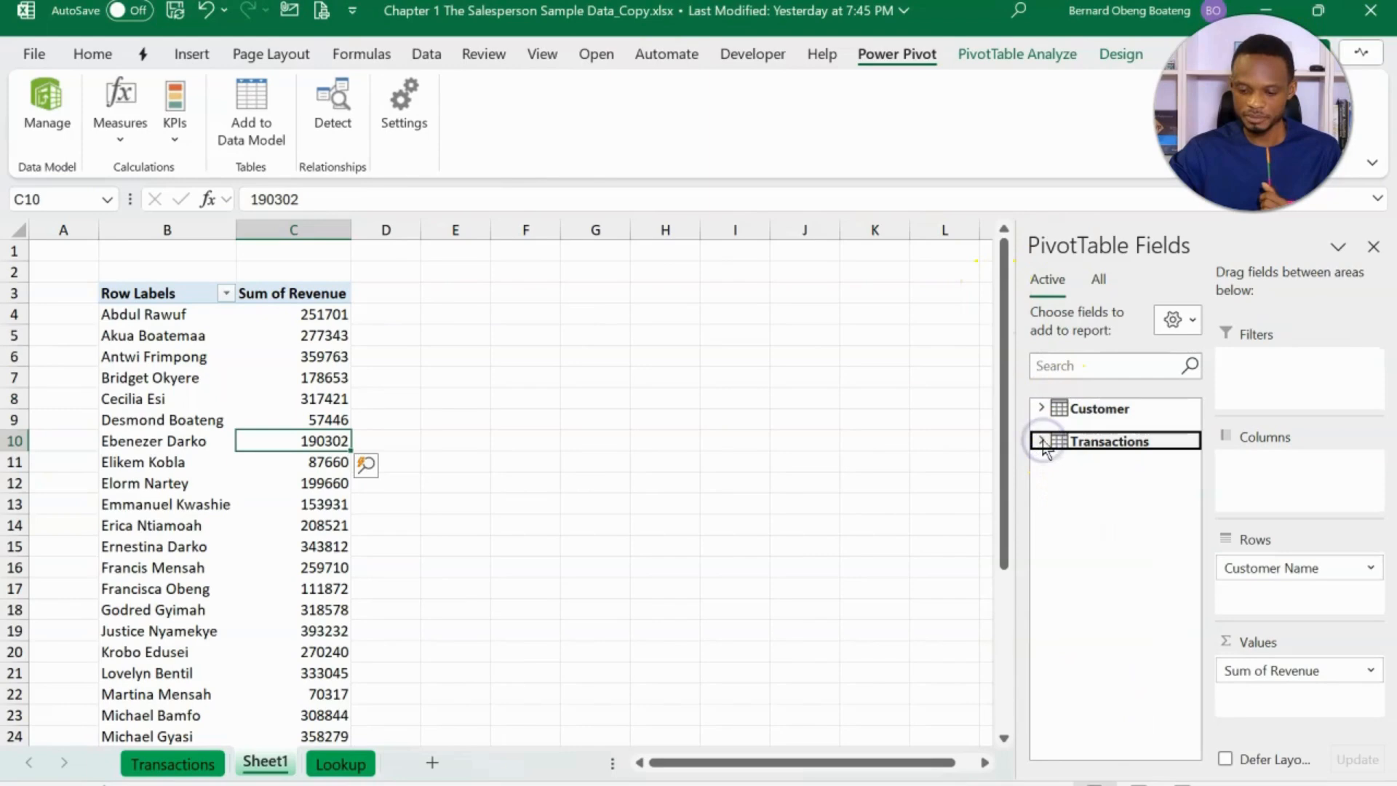
left_click(1098, 278)
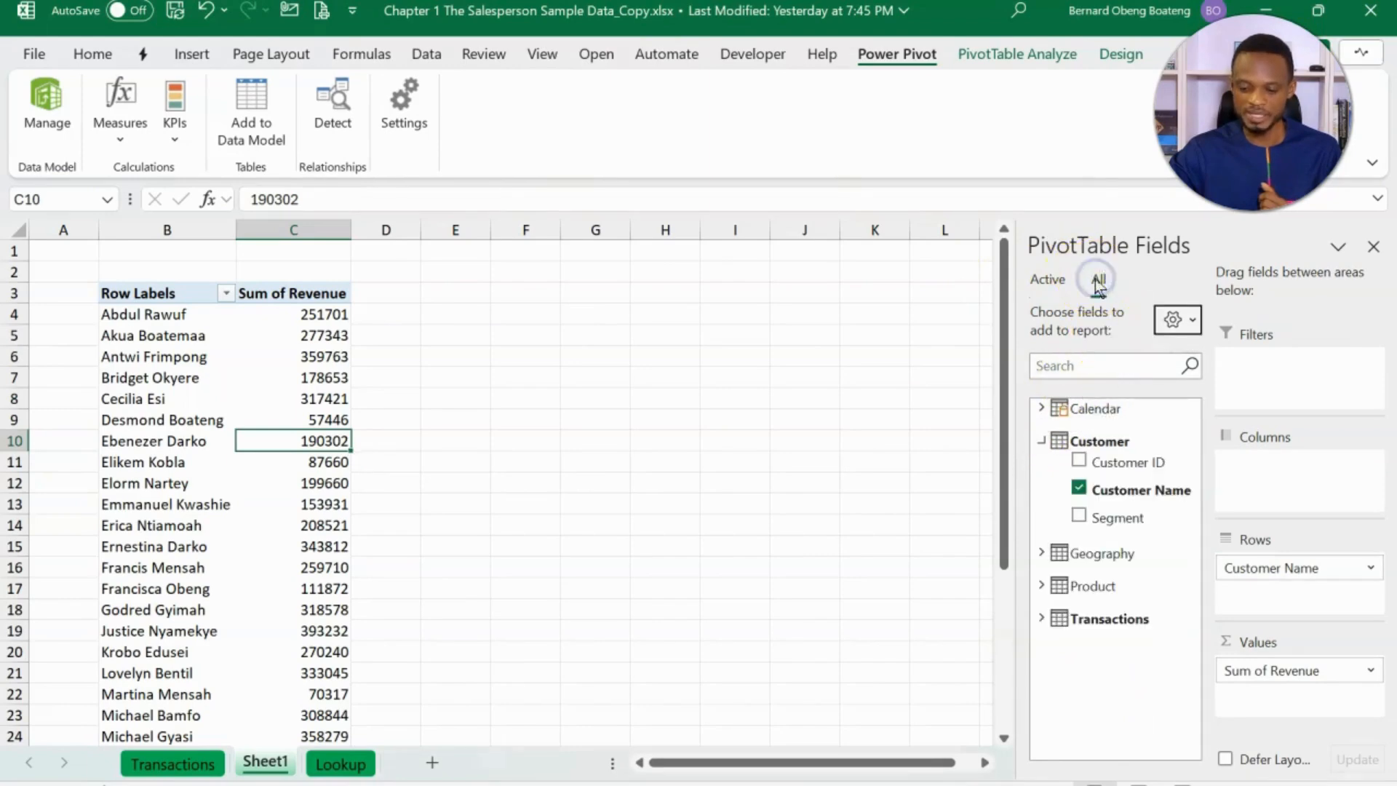
left_click(1041, 441)
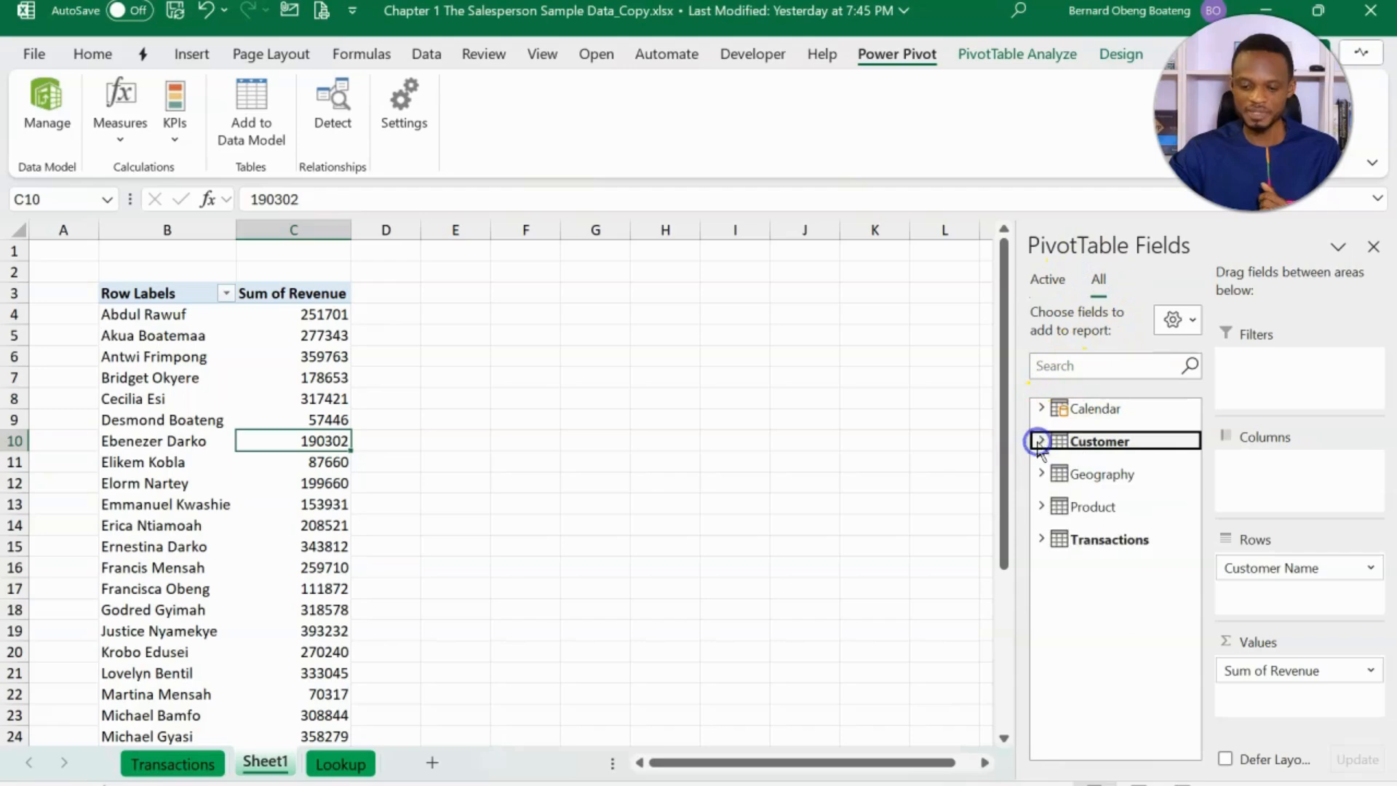
left_click(1041, 411)
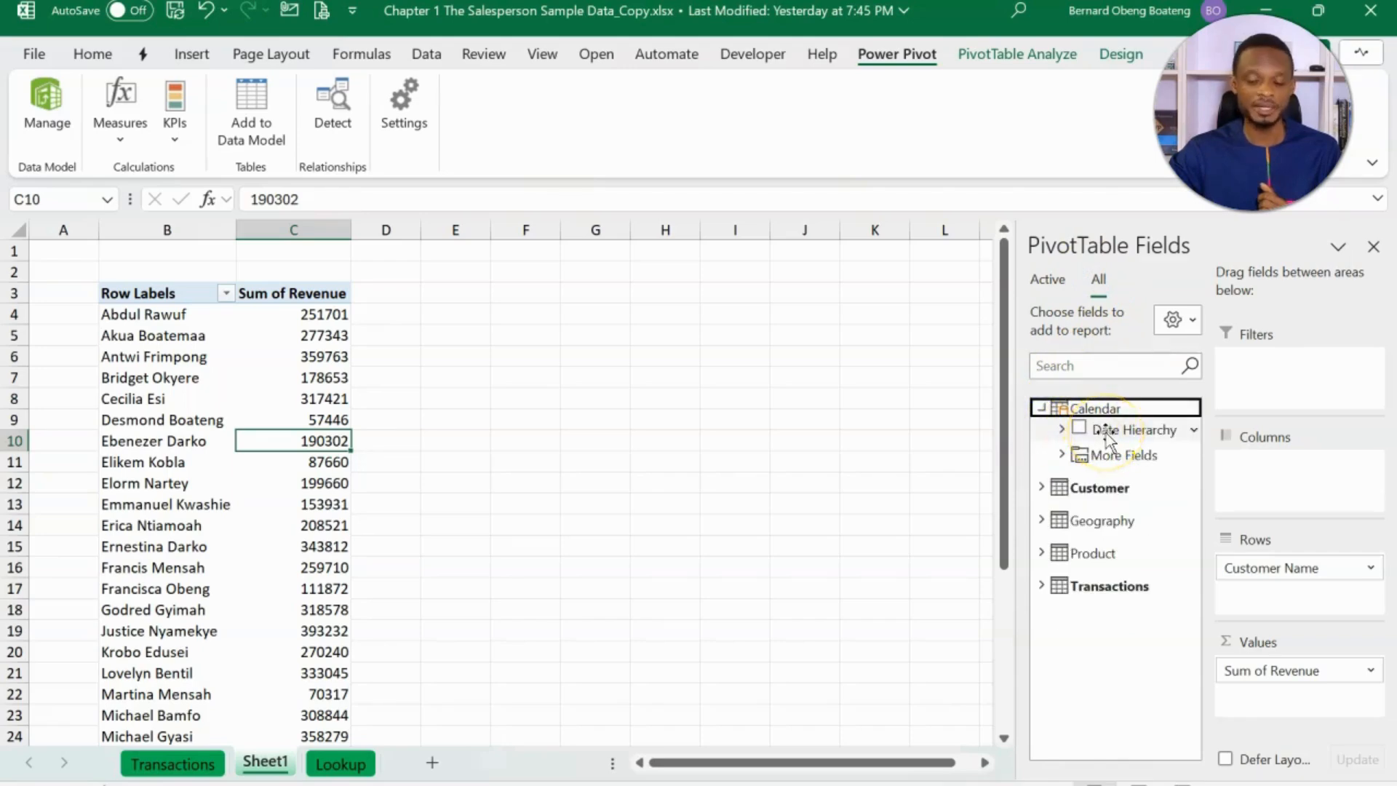
left_click(1060, 457)
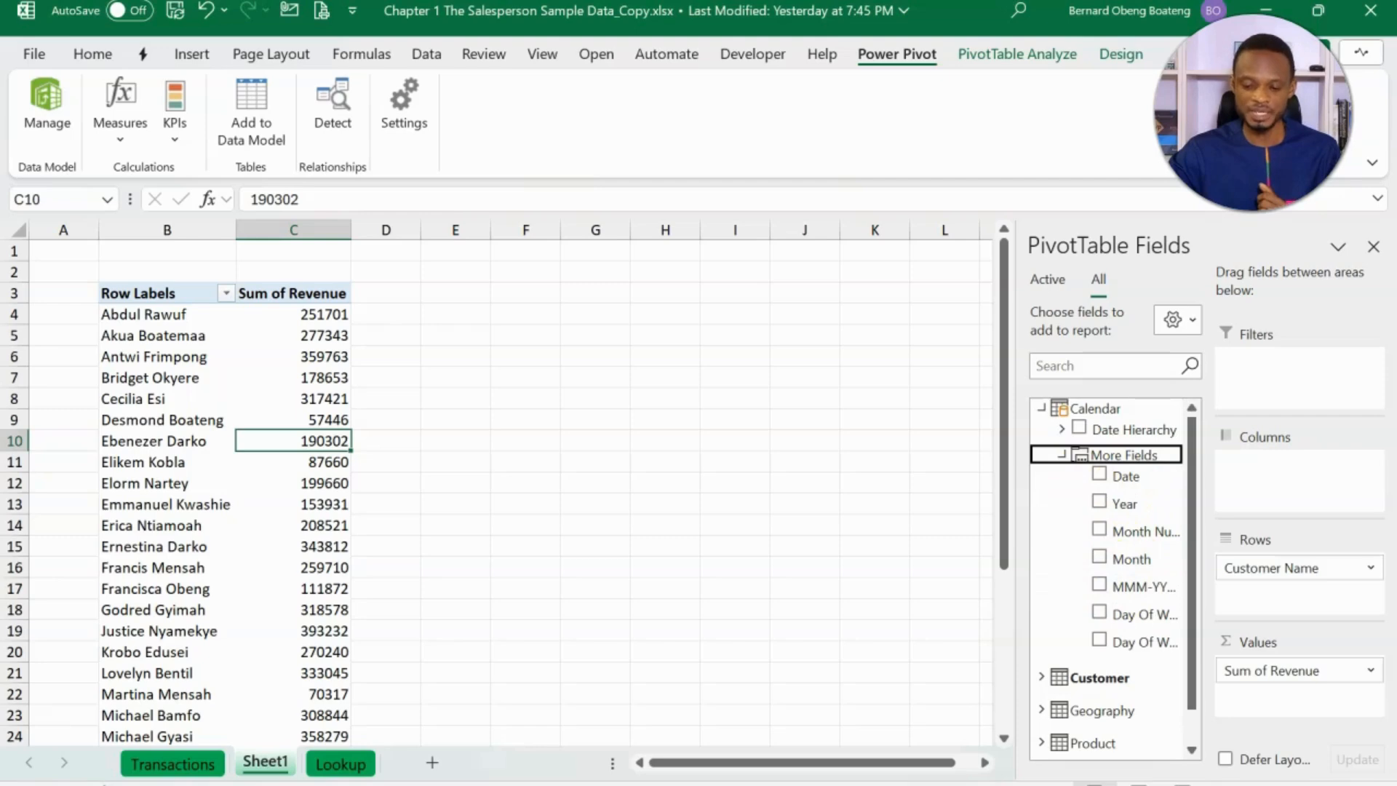
- Remove Customer Name from the rows of the Data Model PivotTable
key("alt+Tab")
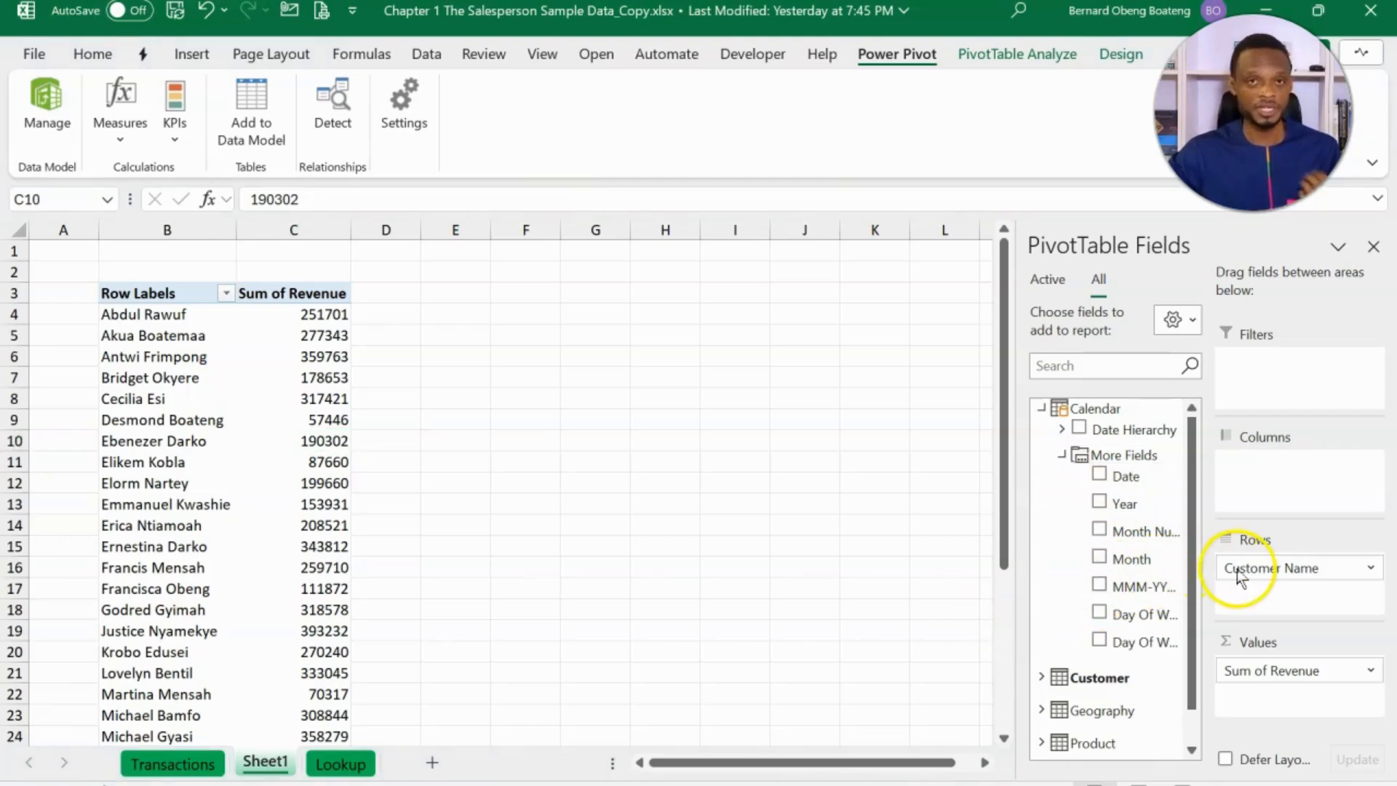
left_click(1257, 566)
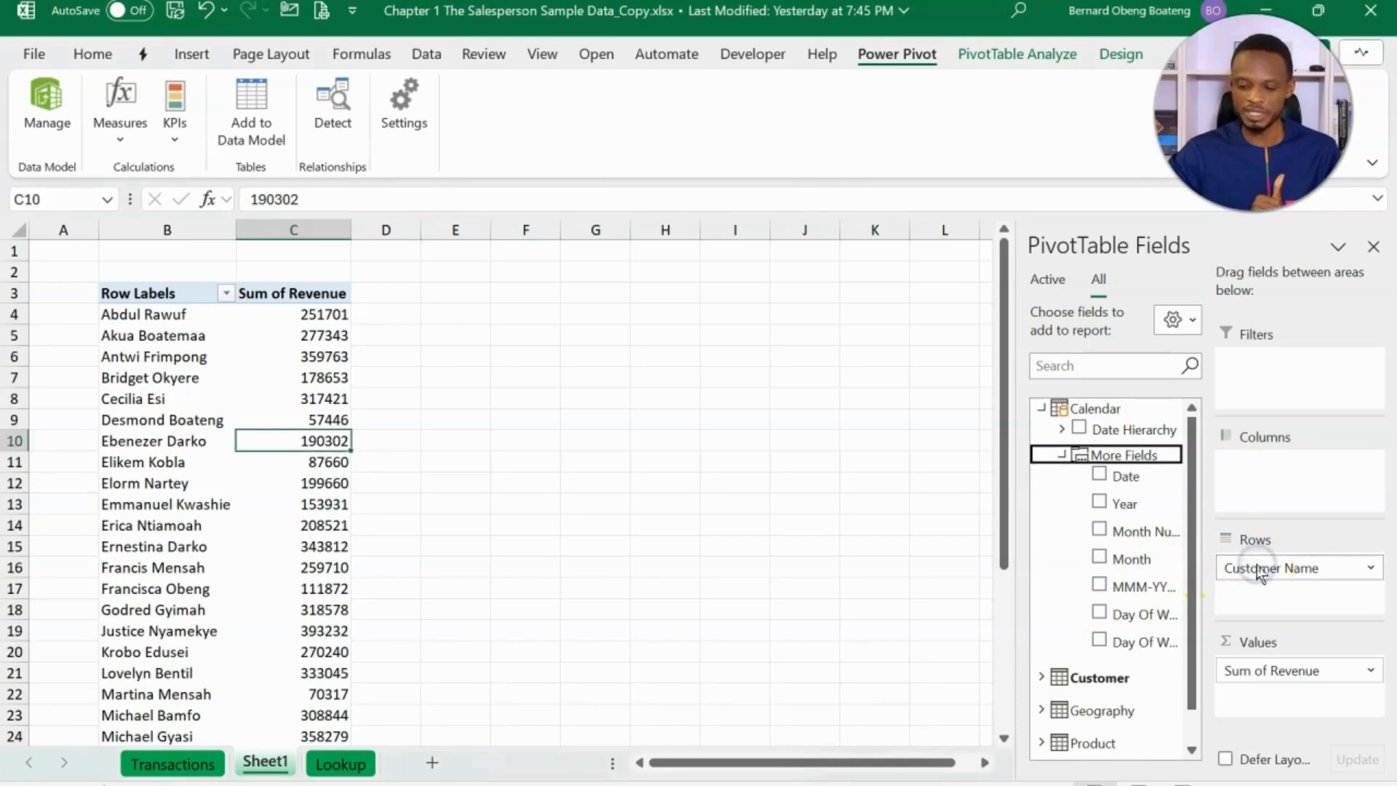
left_click_drag(1261, 572, 1146, 559)
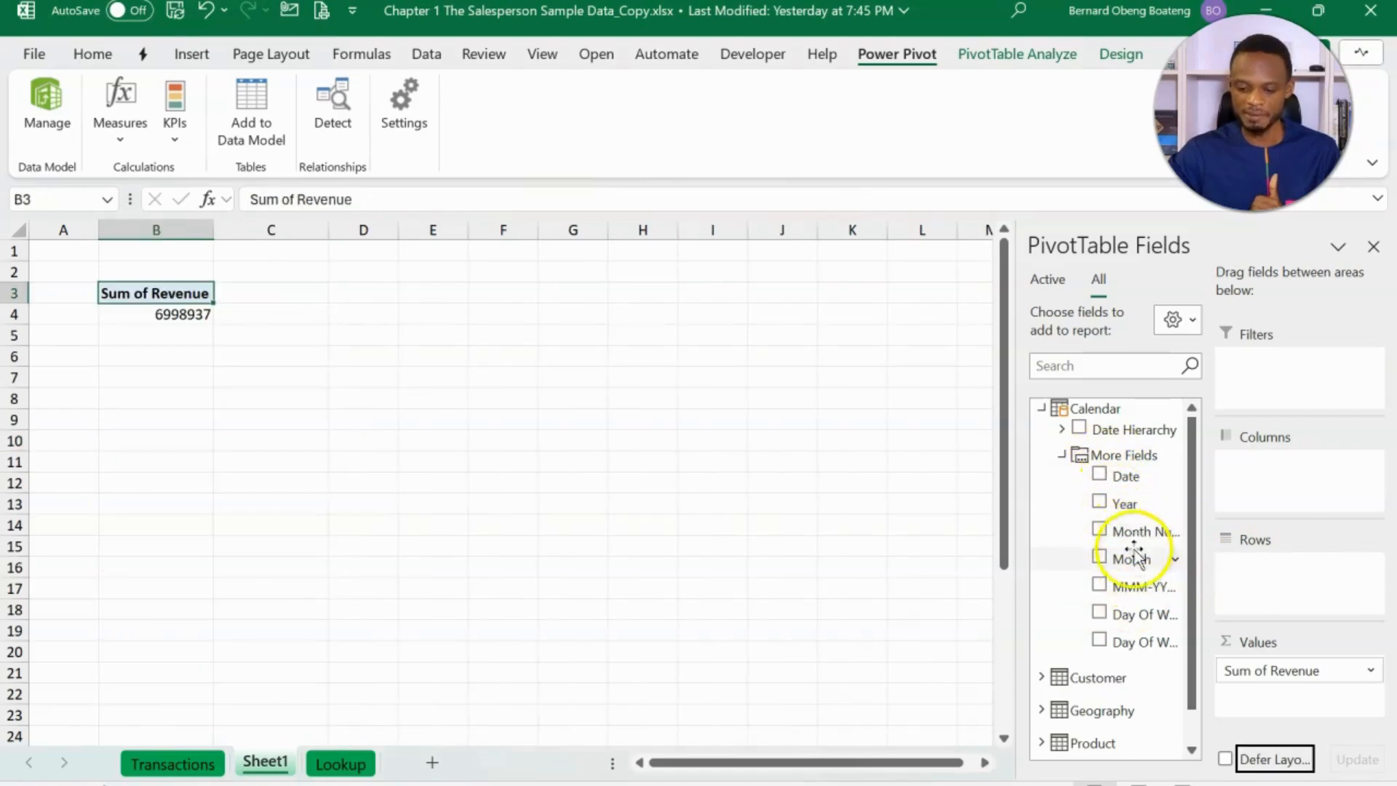
- Break down the Data Model PivotTable's revenue with Calendar Month in the rows and Year in the columns
left_click_drag(1135, 562, 1272, 595)
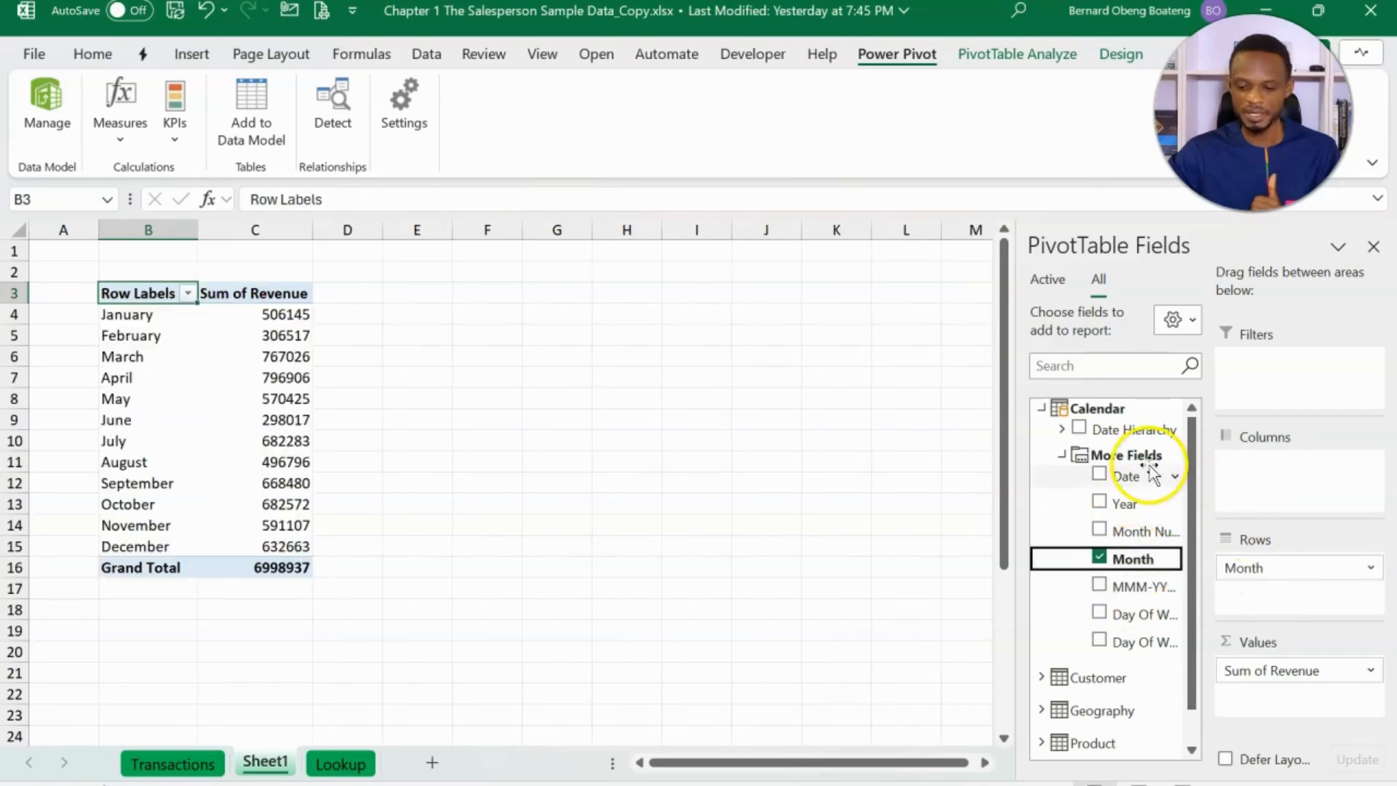
left_click_drag(1124, 503, 1273, 485)
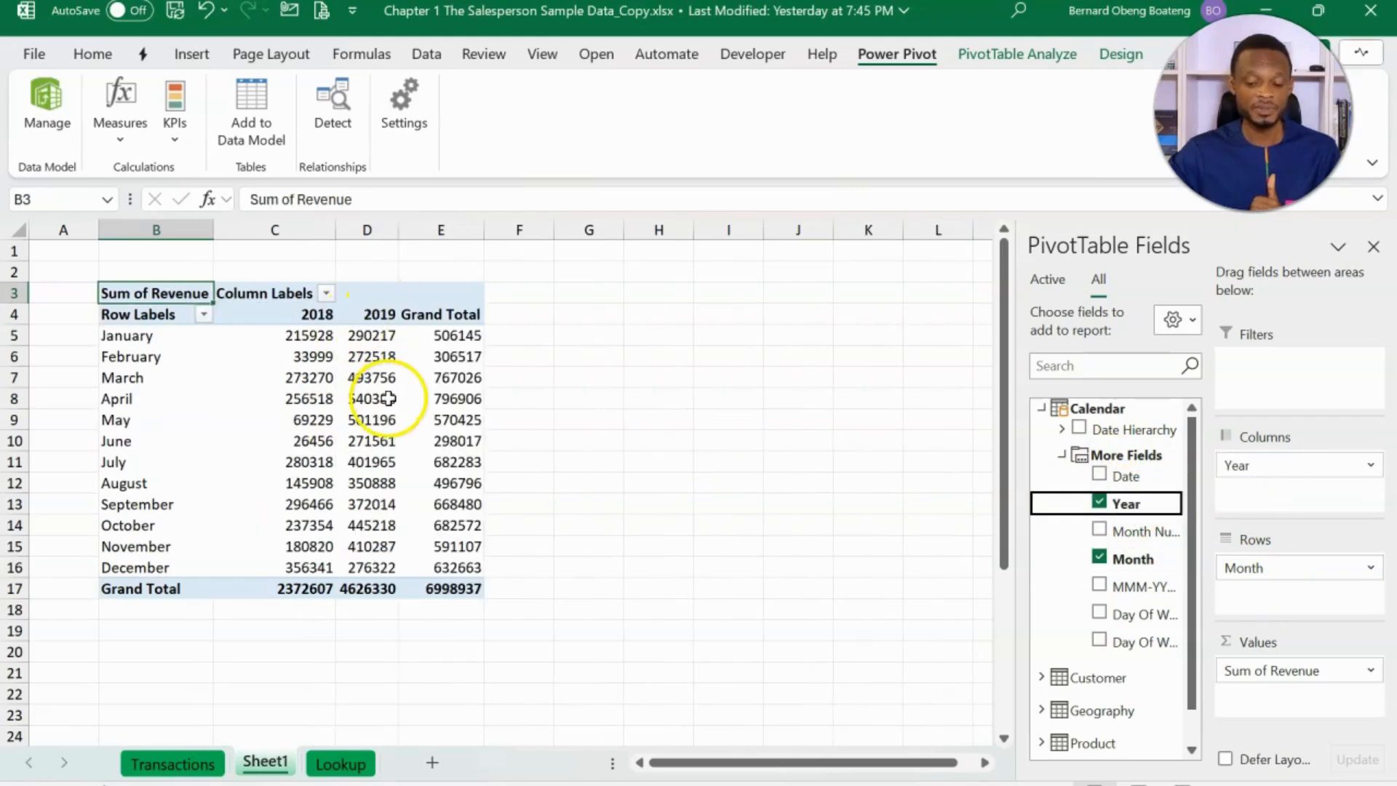
mouse_move(290, 385)
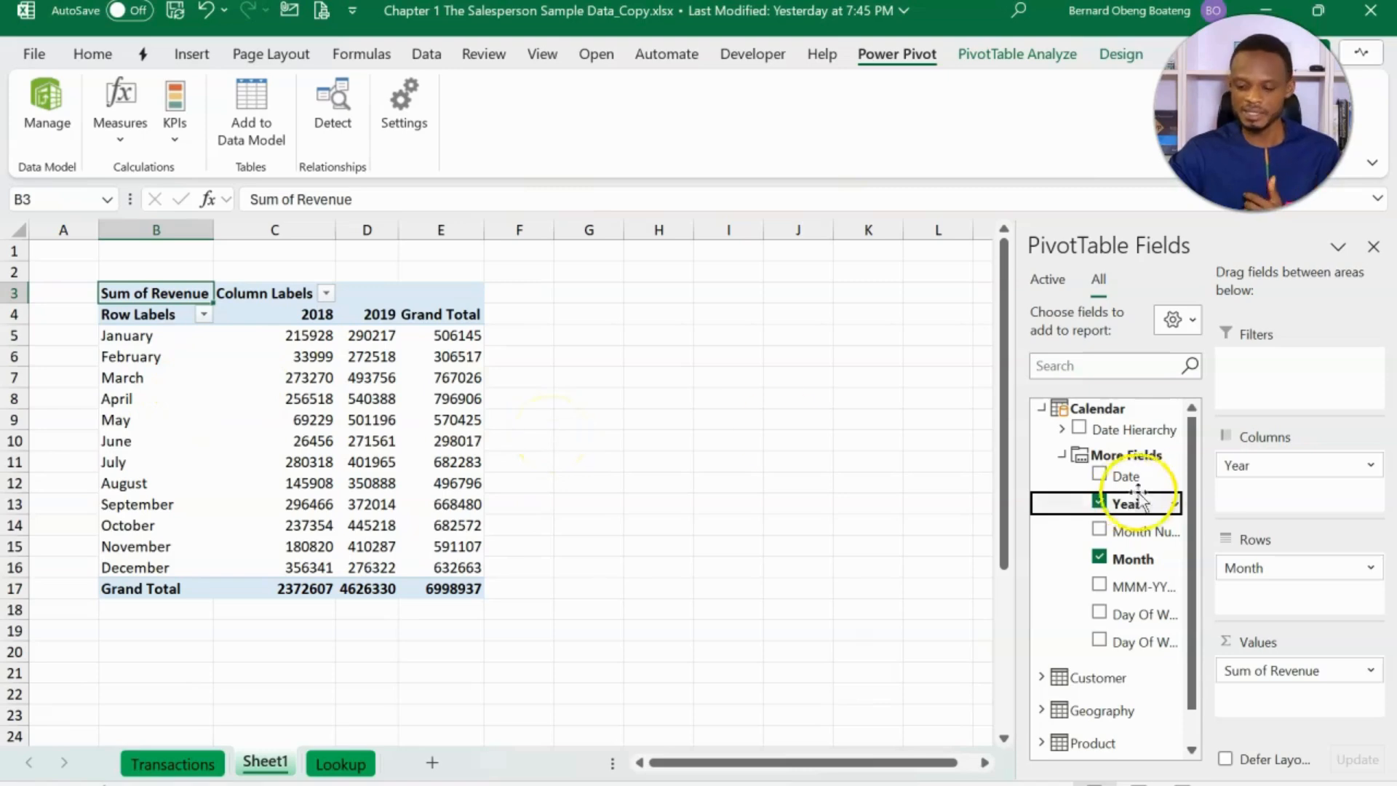
- Remove Year and Month from the PivotTable and place the Calendar table's MMM-YYYY field in the rows
left_click_drag(1256, 466, 1130, 474)
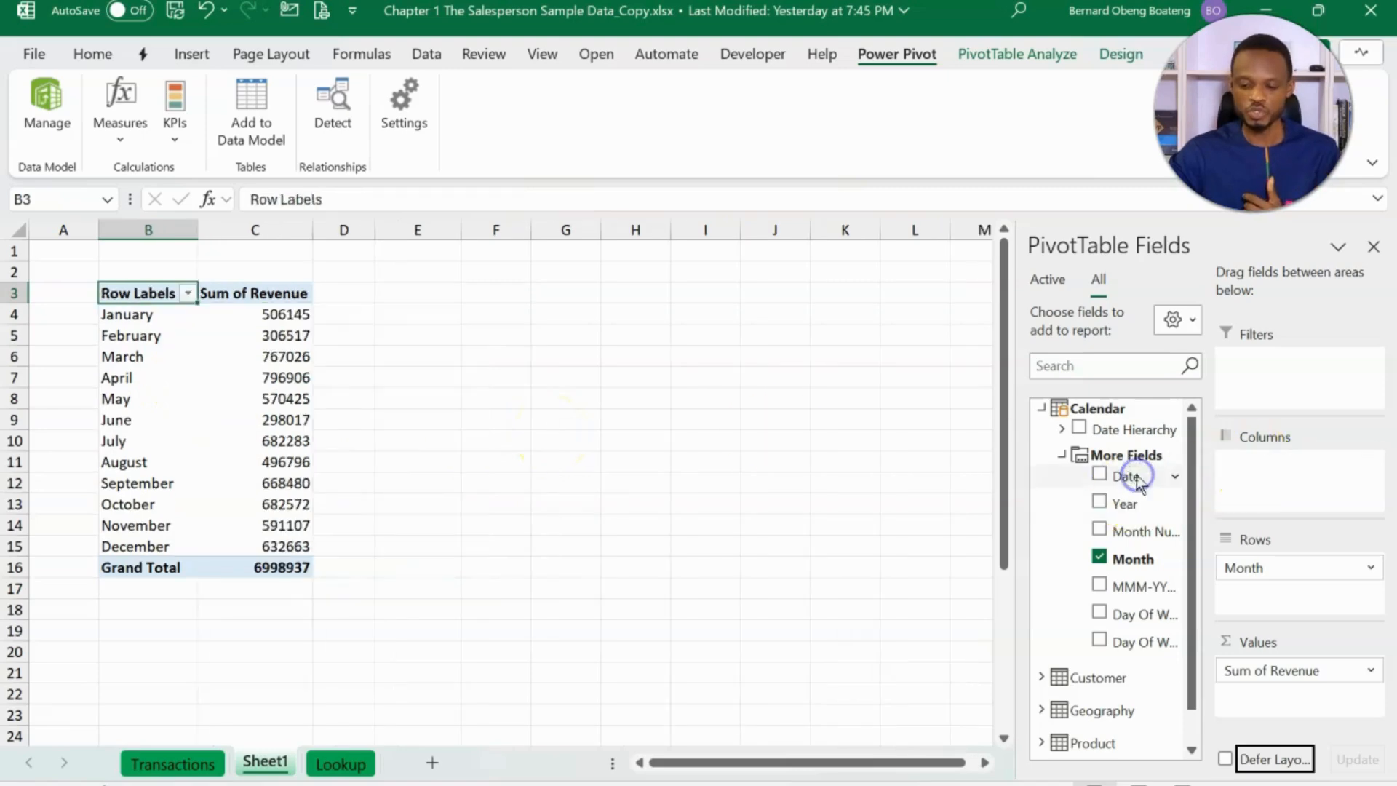
left_click(1099, 558)
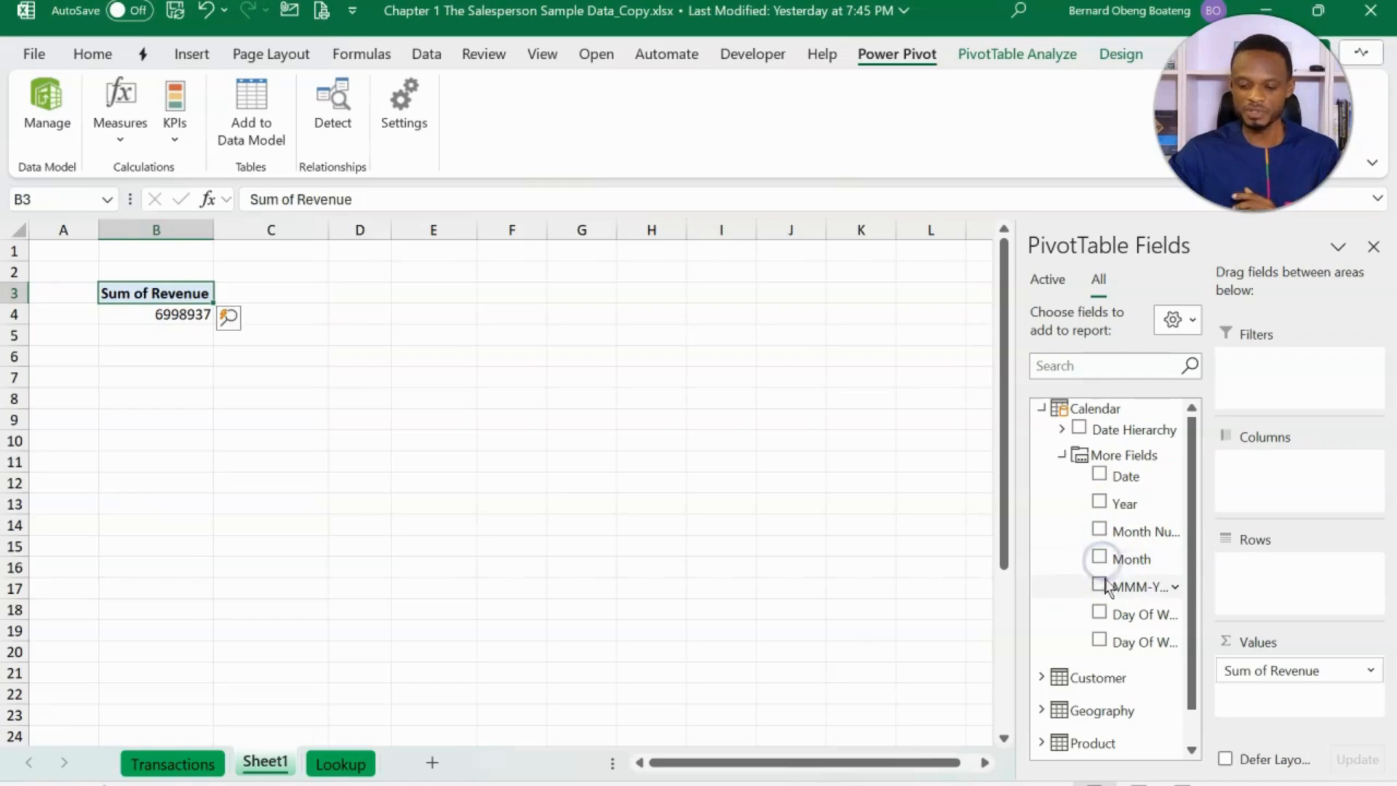
left_click_drag(1110, 588, 1237, 591)
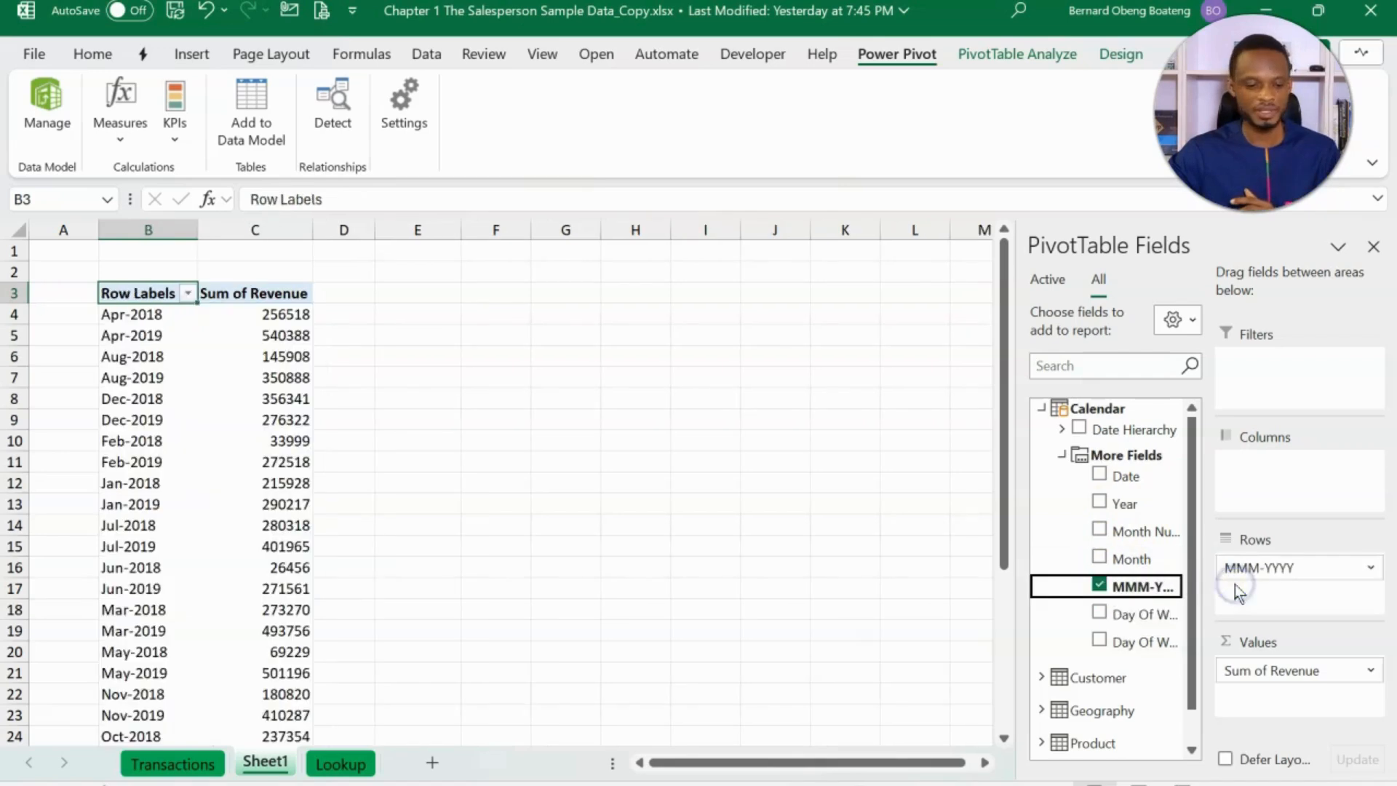
left_click(161, 342)
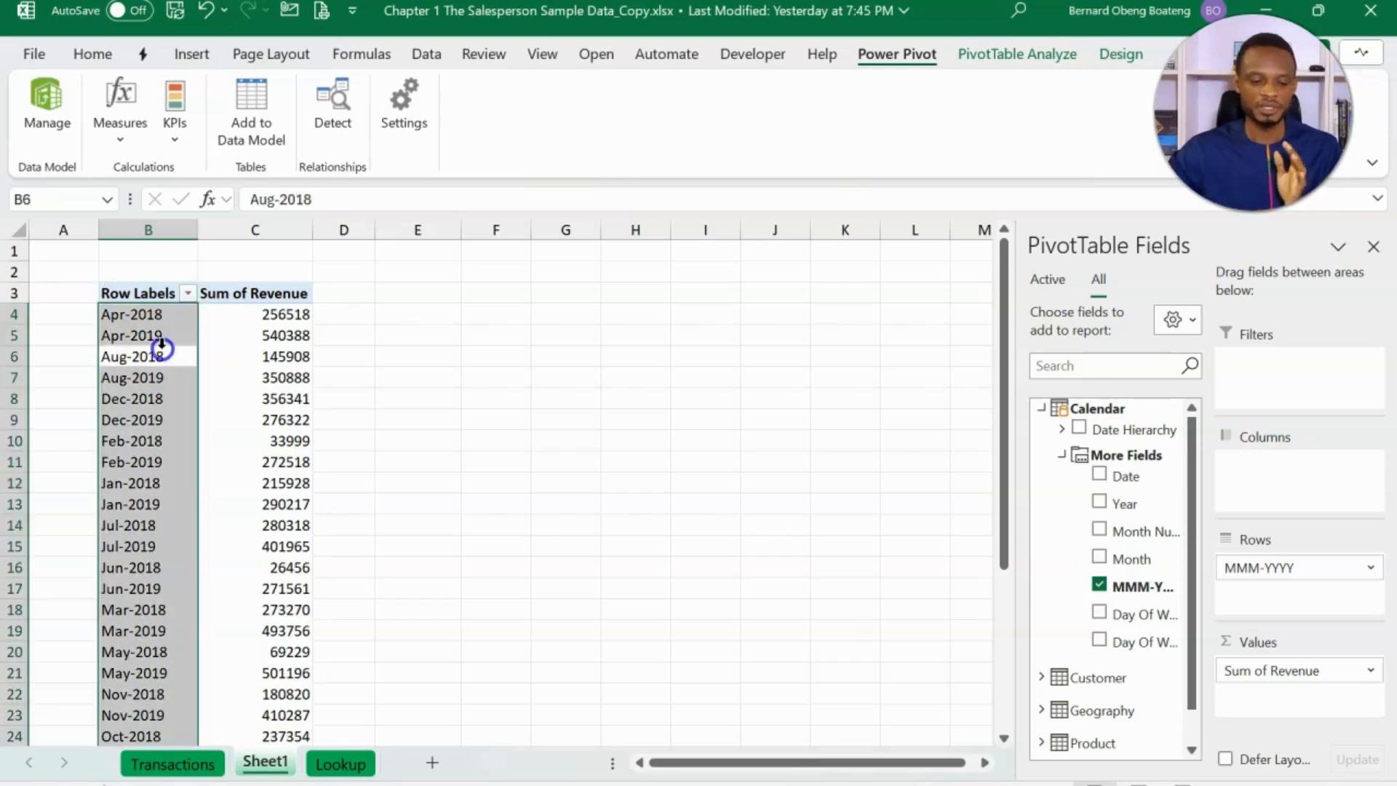
left_click(184, 315)
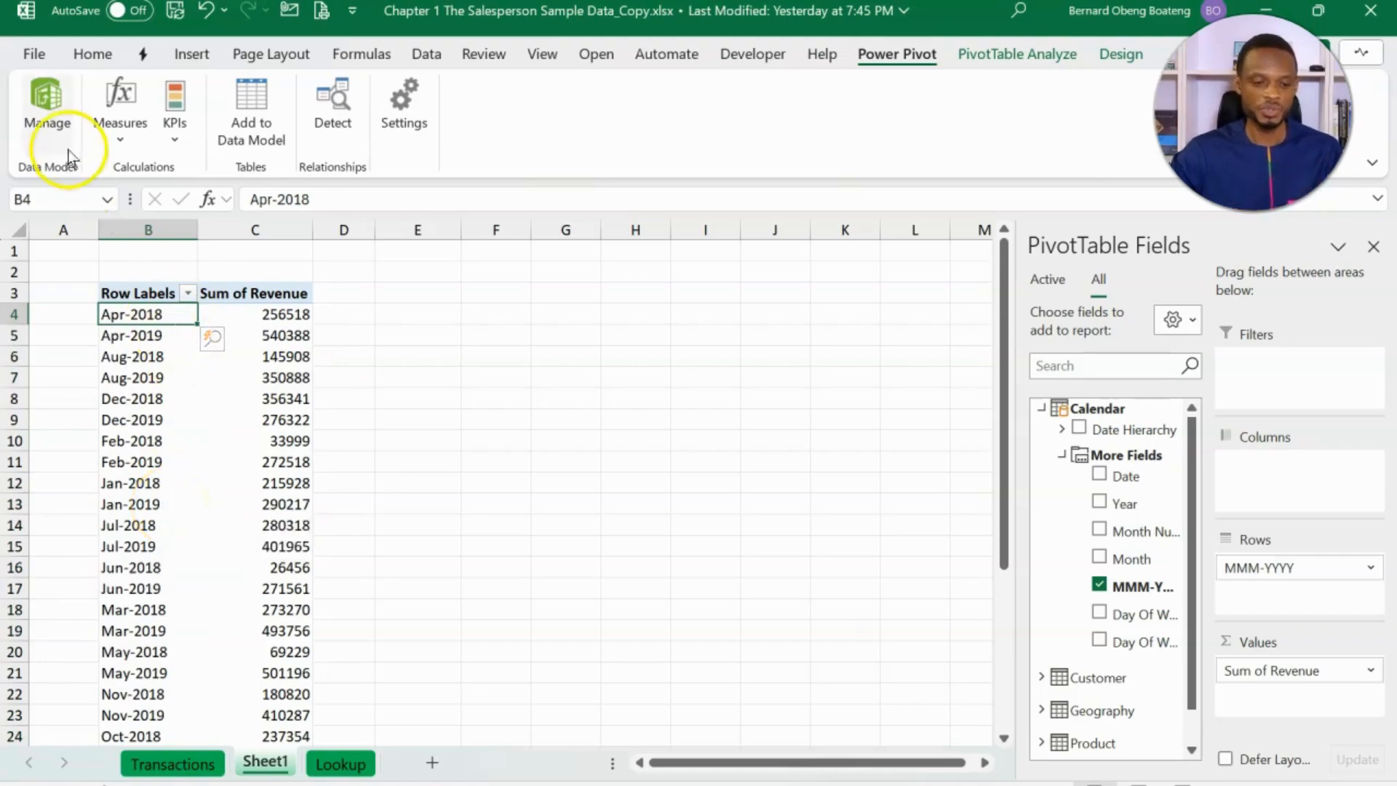
- In the Data Model's Calendar table, begin a calculated column named YearMonth whose formula starts with [Year]
left_click(58, 116)
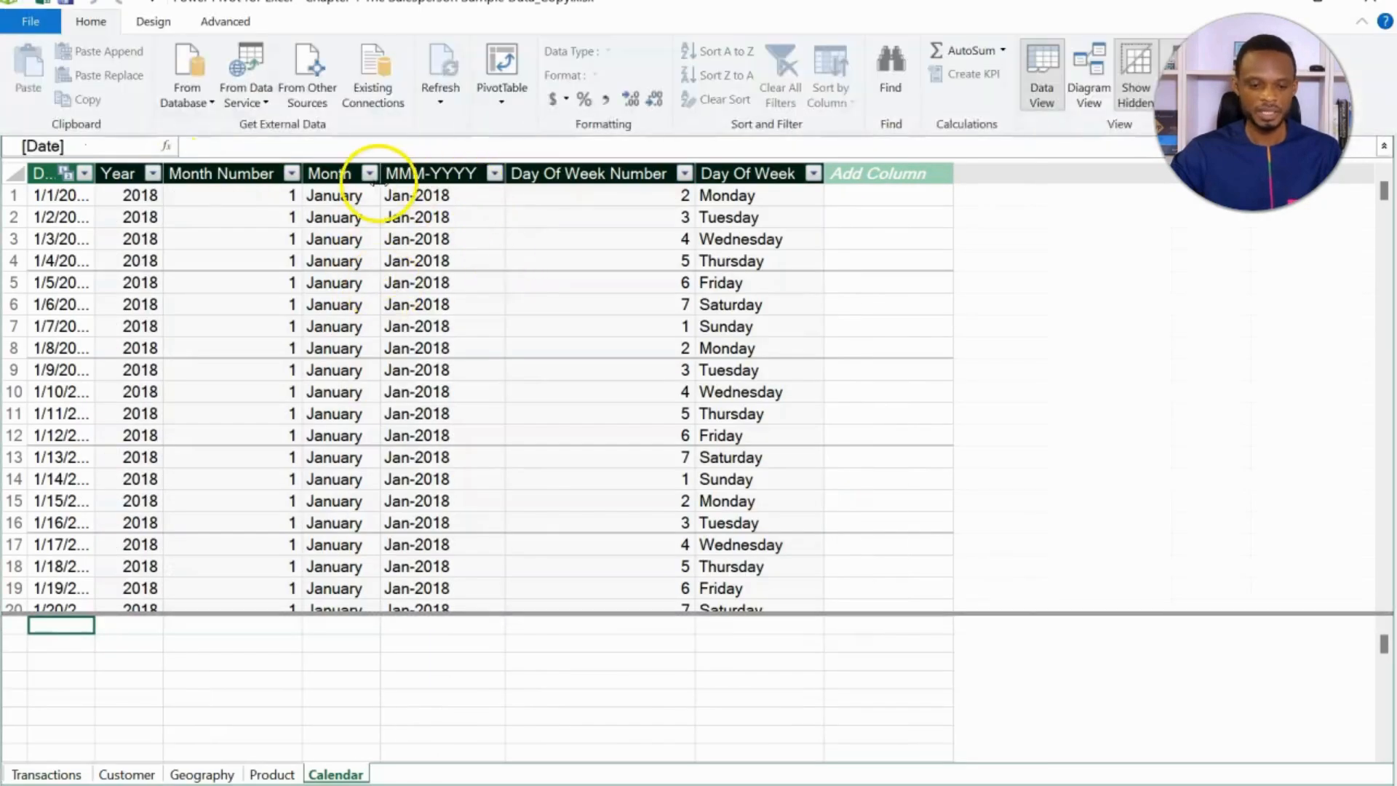
left_click(430, 173)
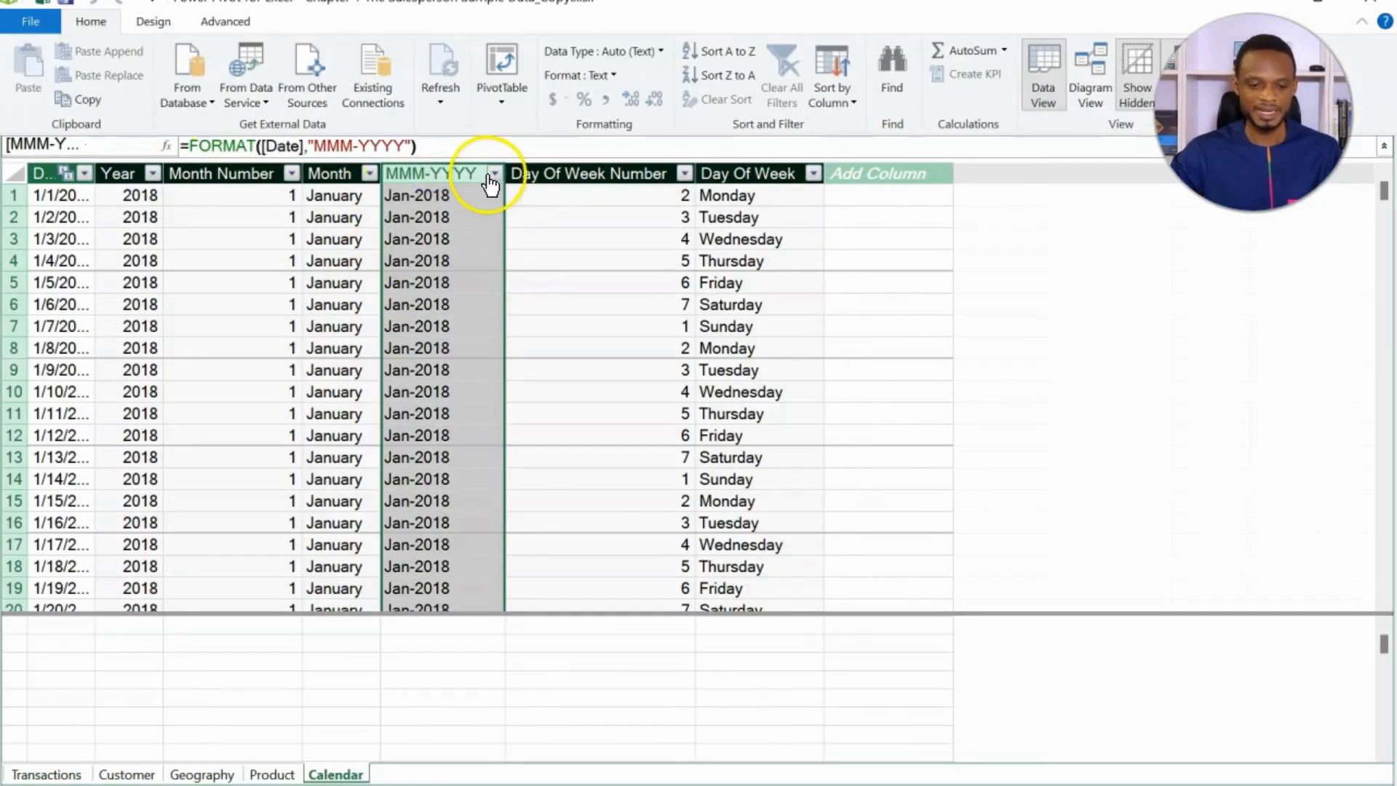
left_click(867, 171)
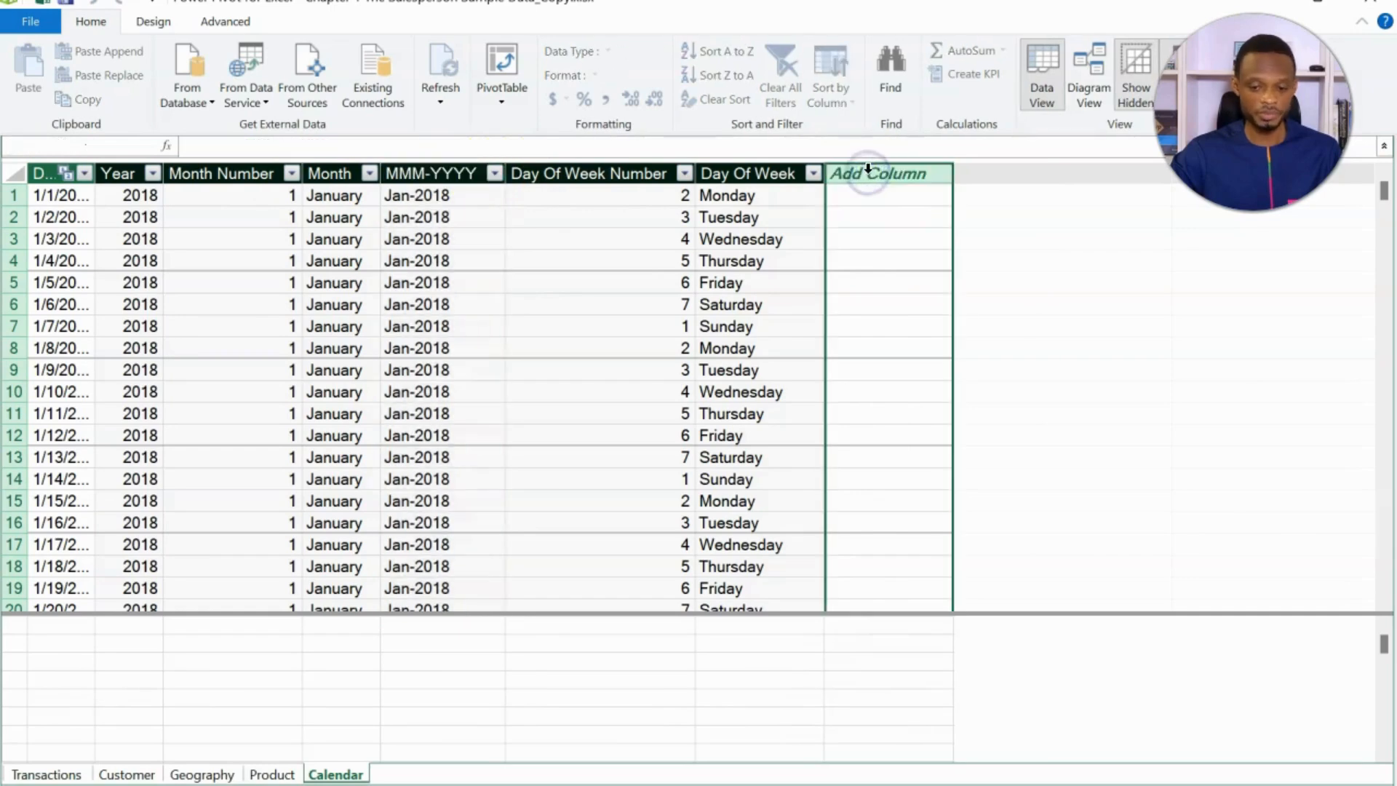
left_click(806, 143)
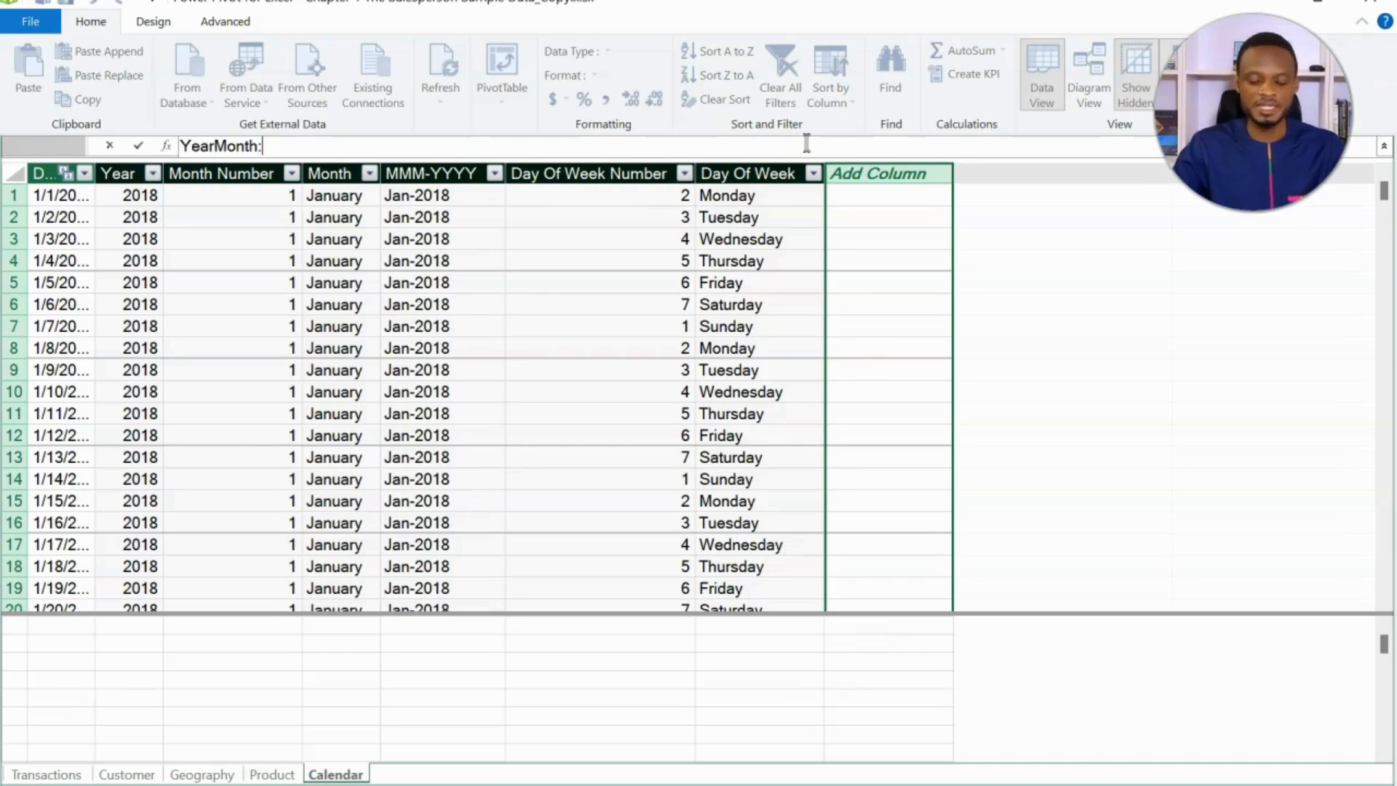
type("=")
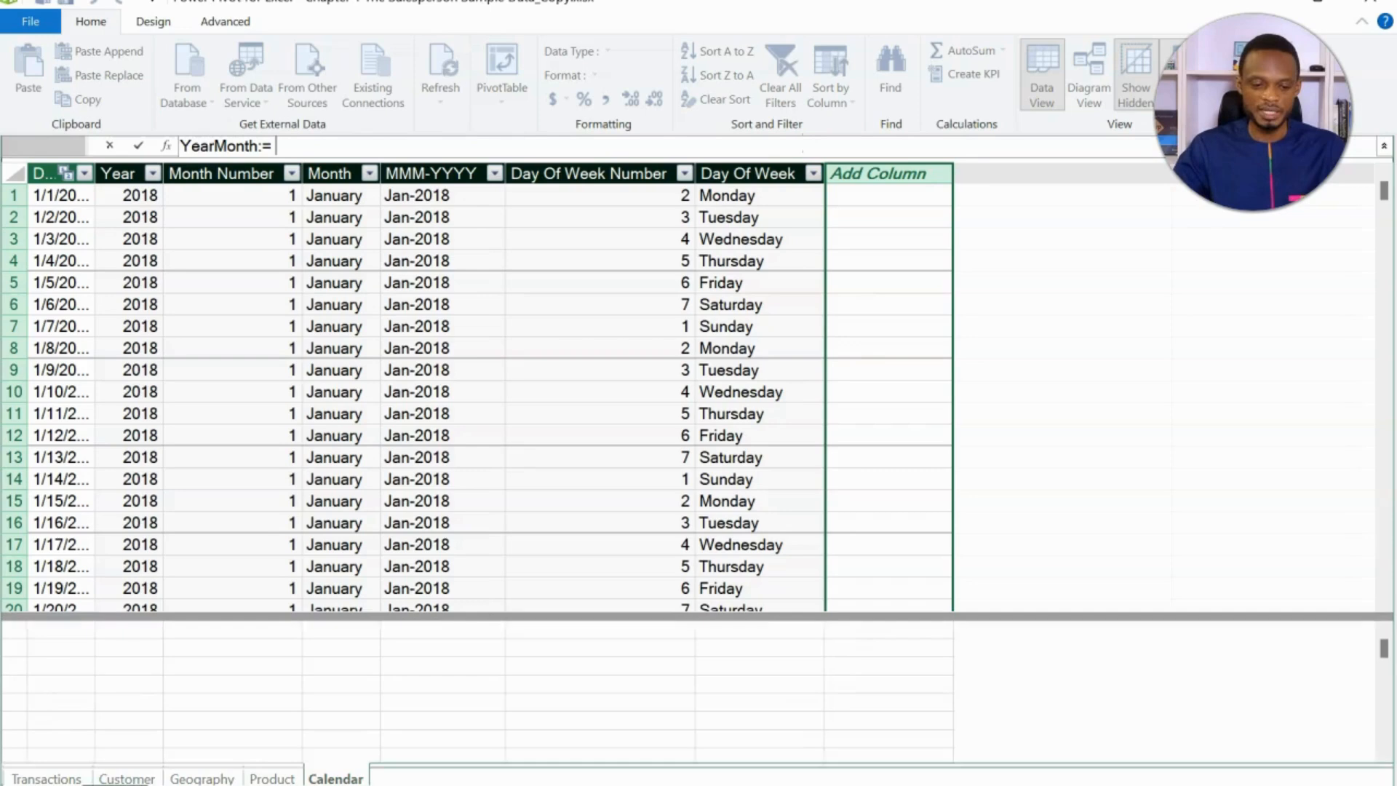
type("[")
key("Down")
key("Down")
key("Down")
key("Down")
key("Down")
key("Down")
key("Down")
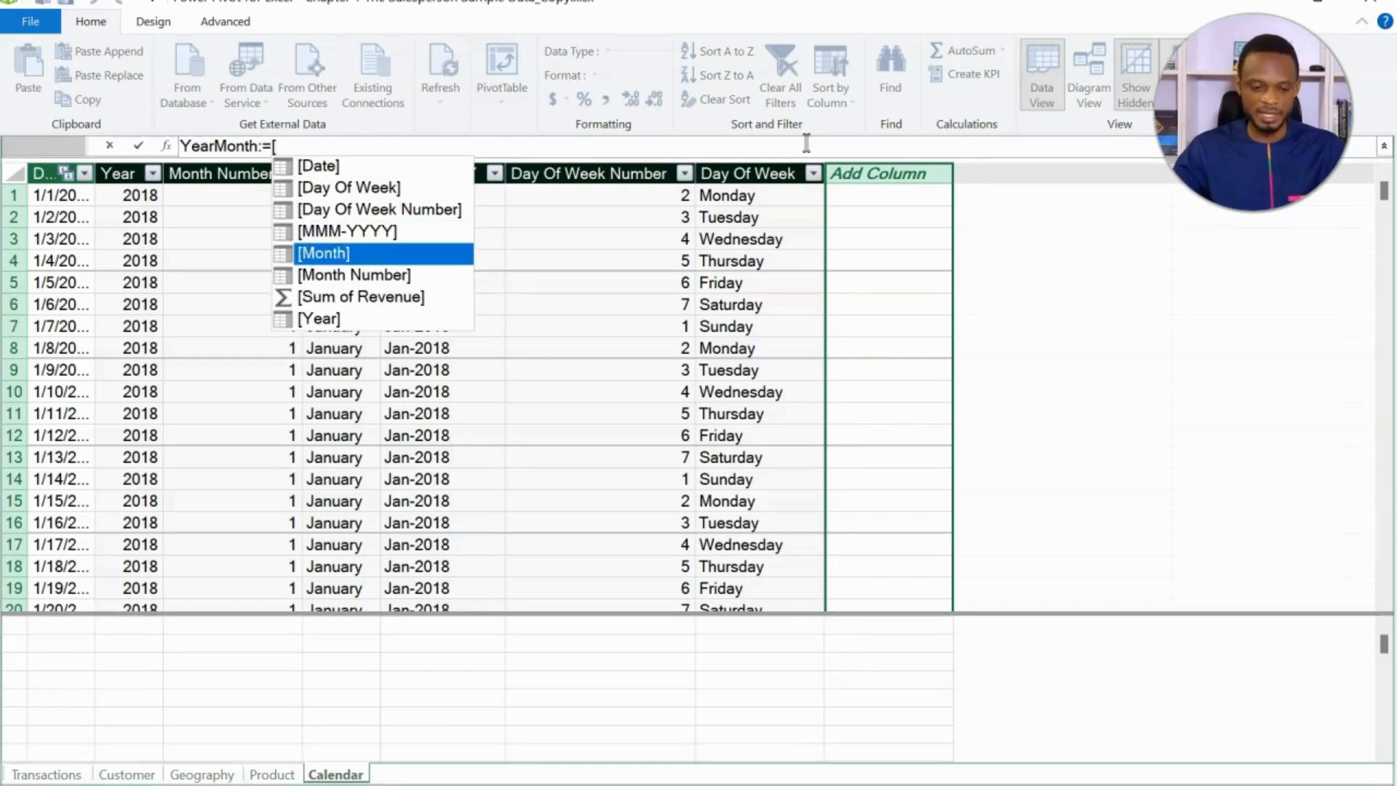
key("Tab")
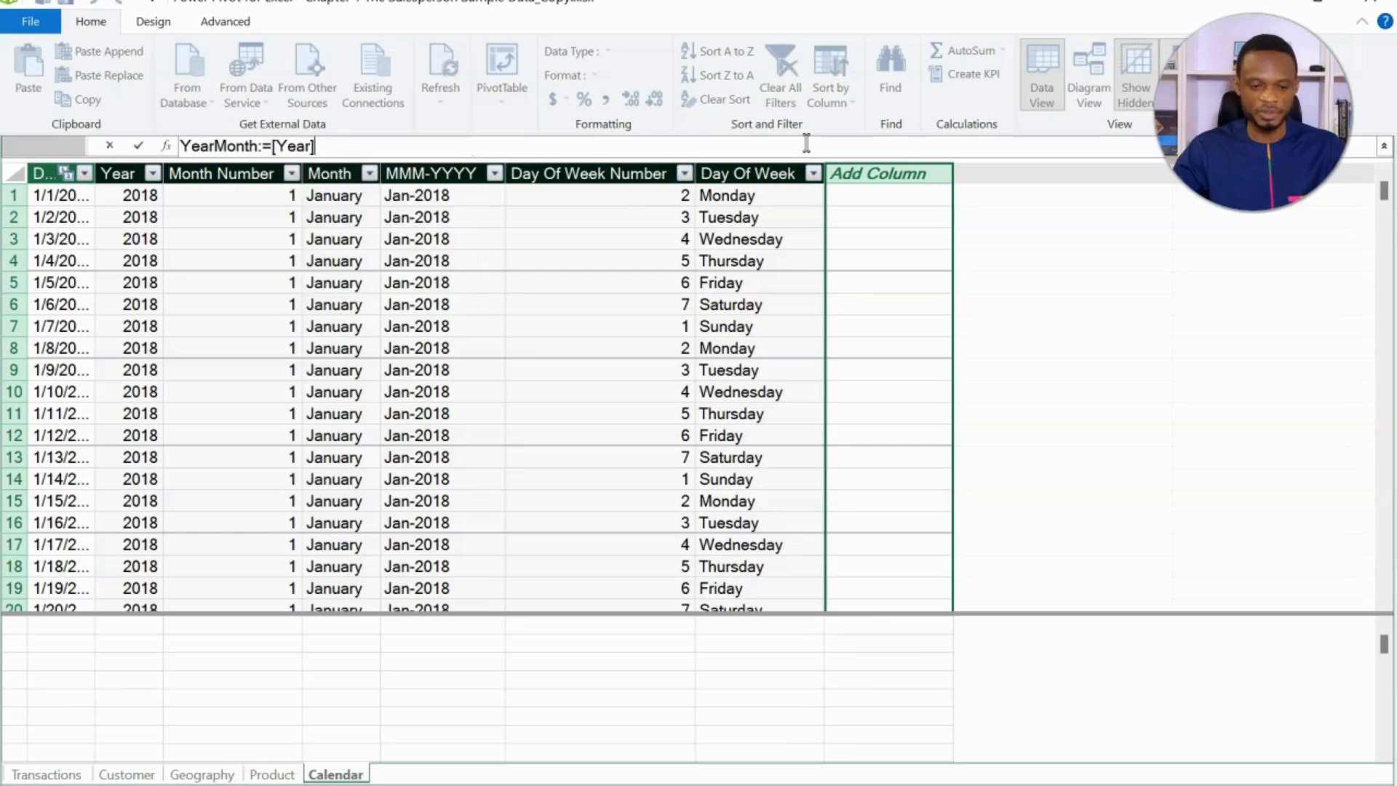
- Complete the YearMonth column's formula as [Year]*10000+[Month Number]
type("*")
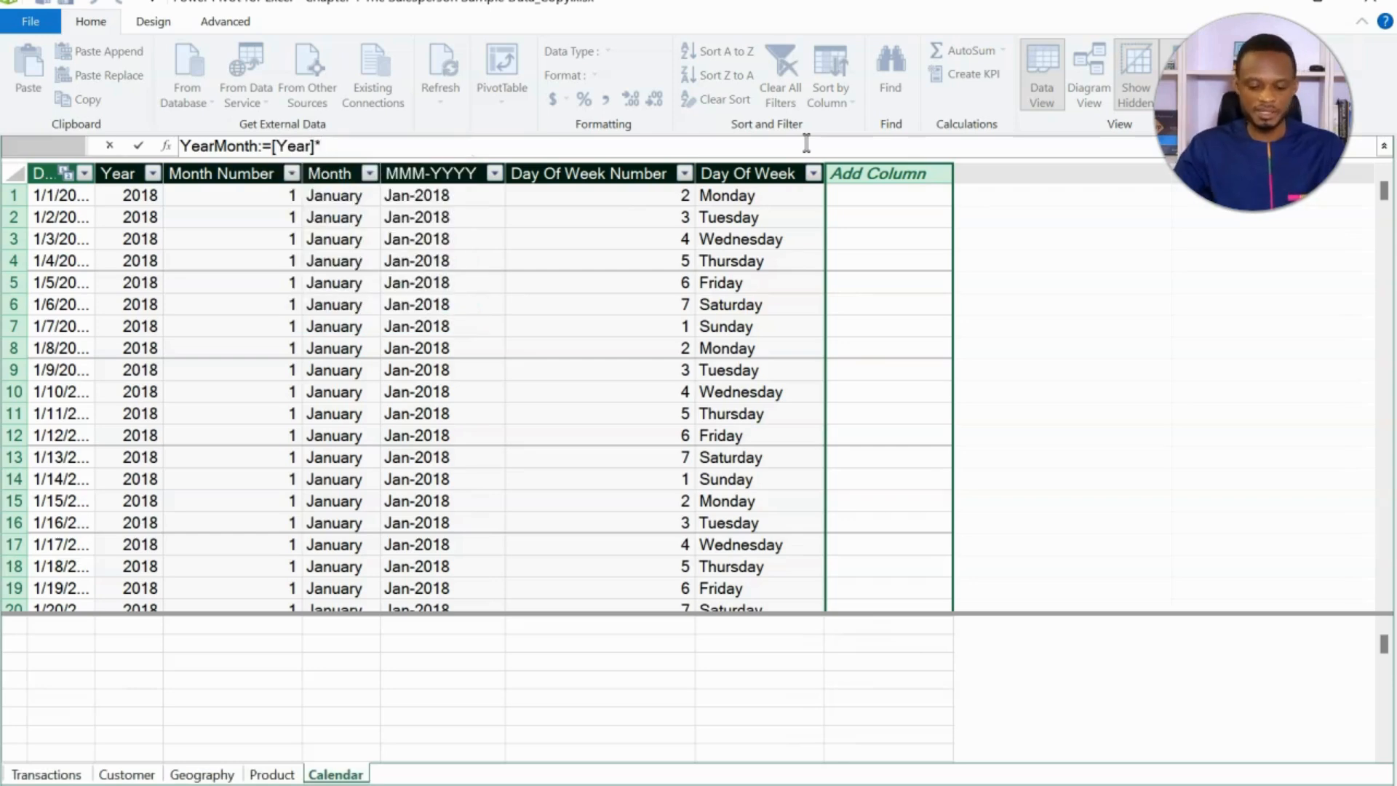
type("100")
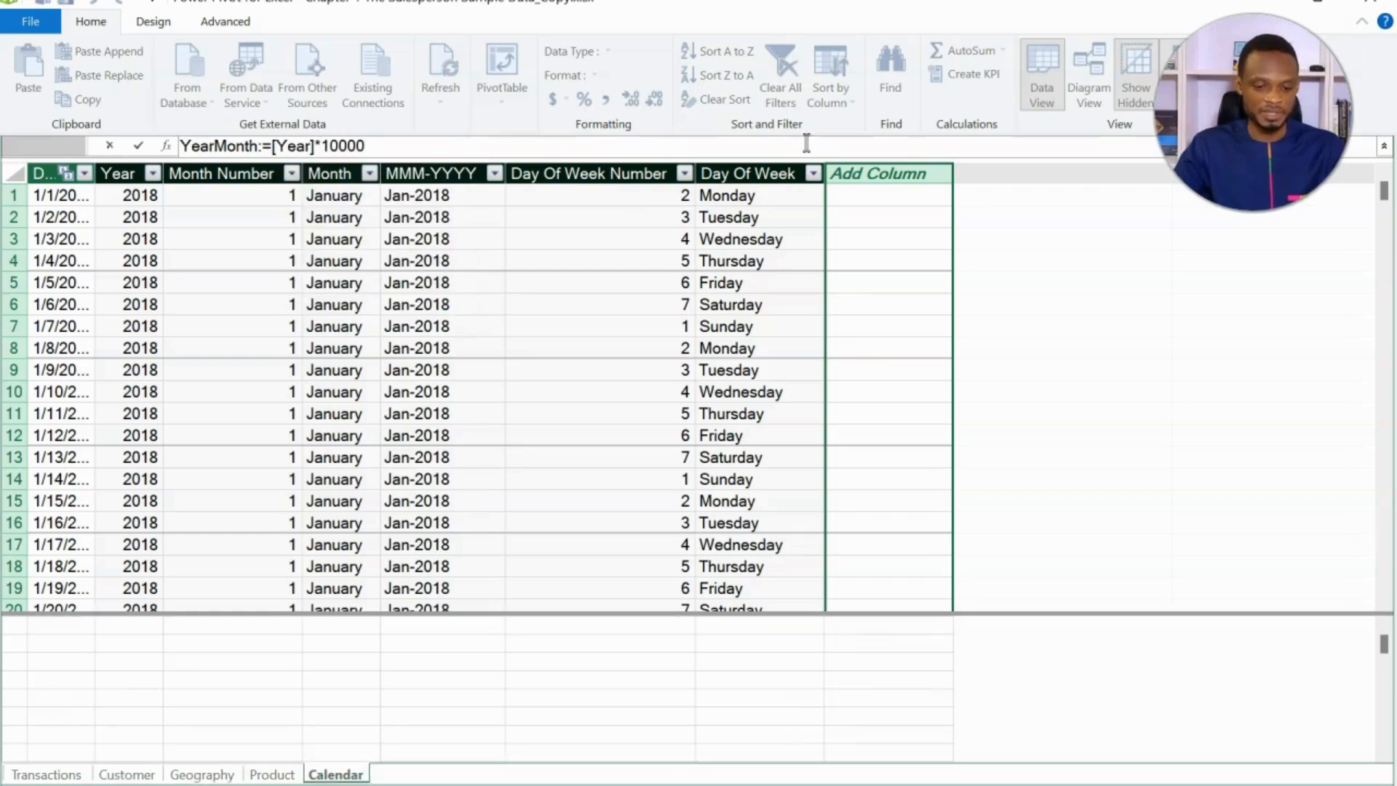
type("00")
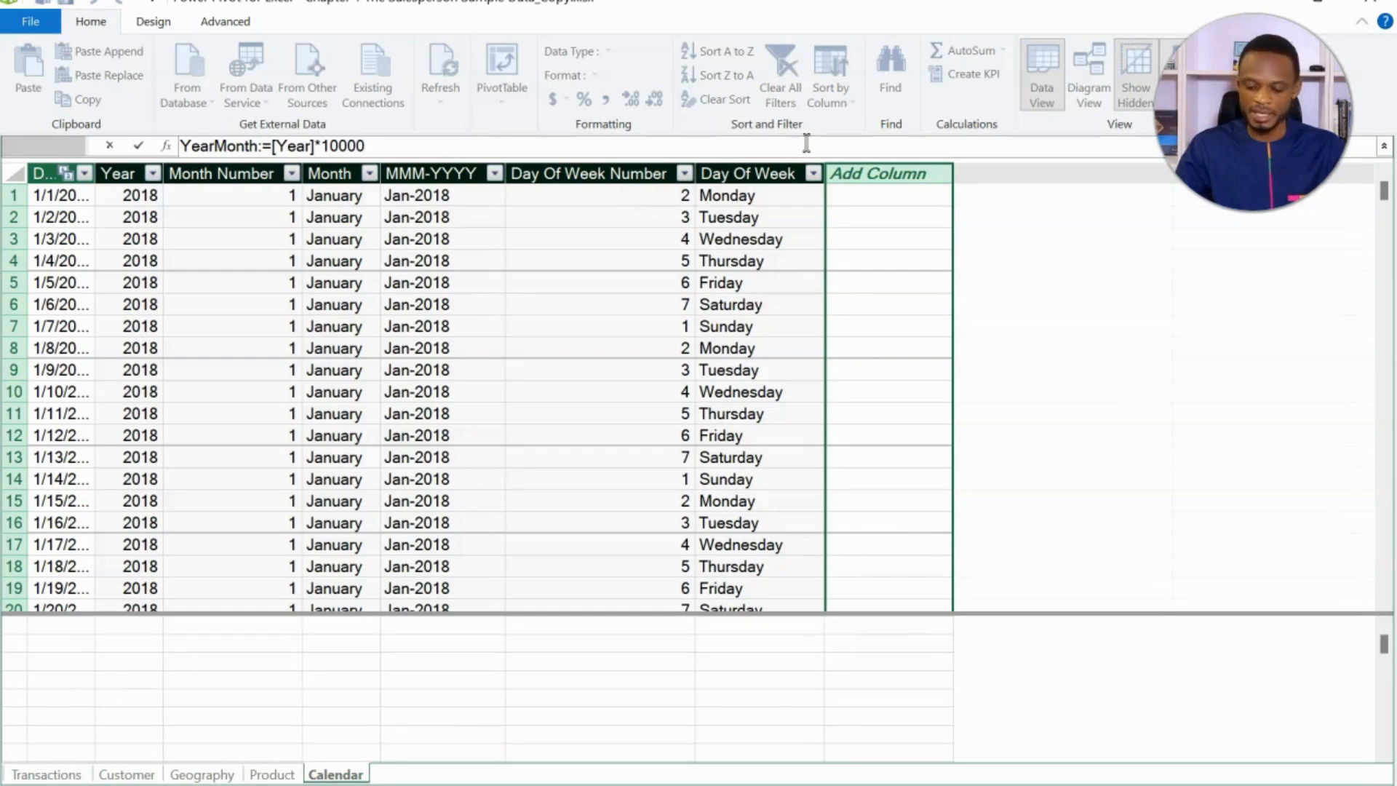
type("+[")
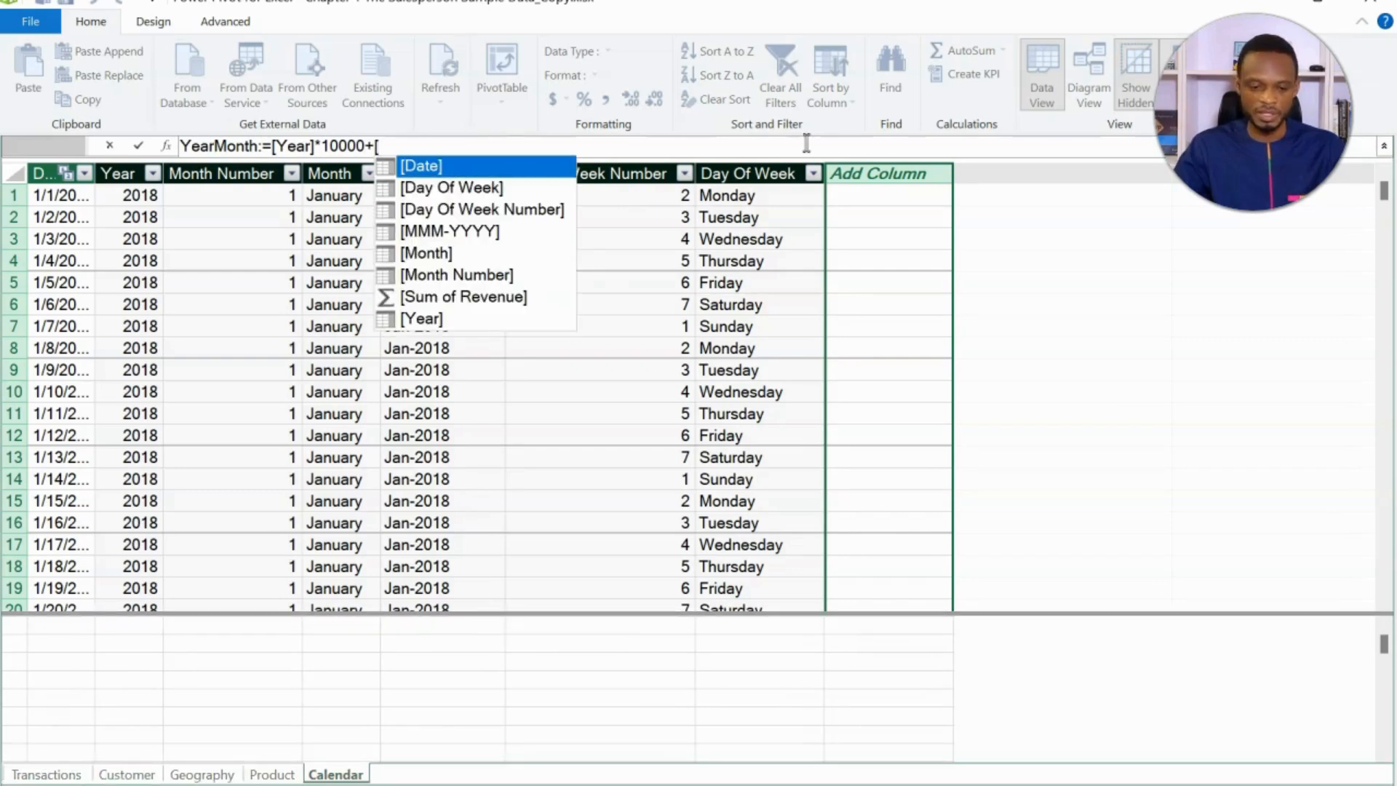
key("Down")
key("Down")
key("Down")
key("Down")
key("Down")
key("Tab")
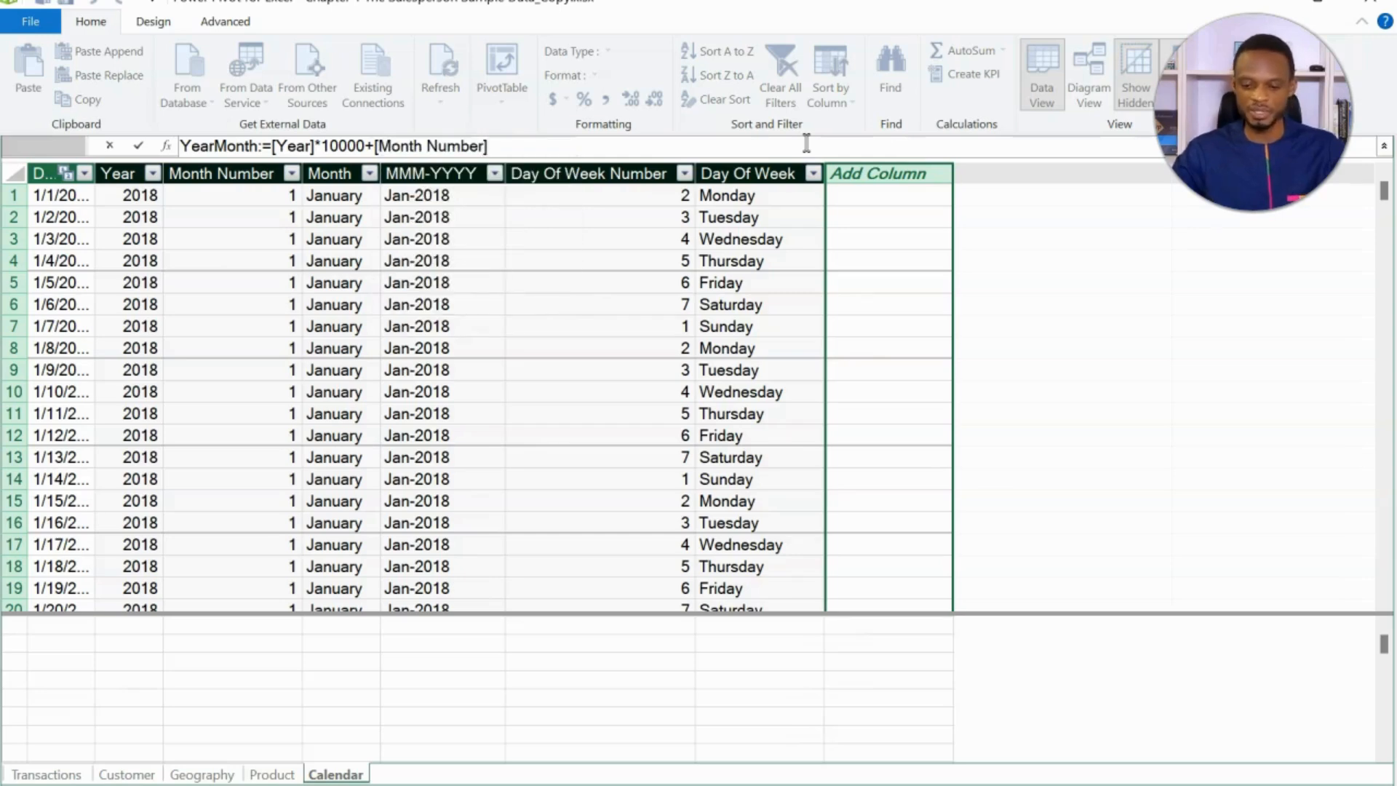
key("Return")
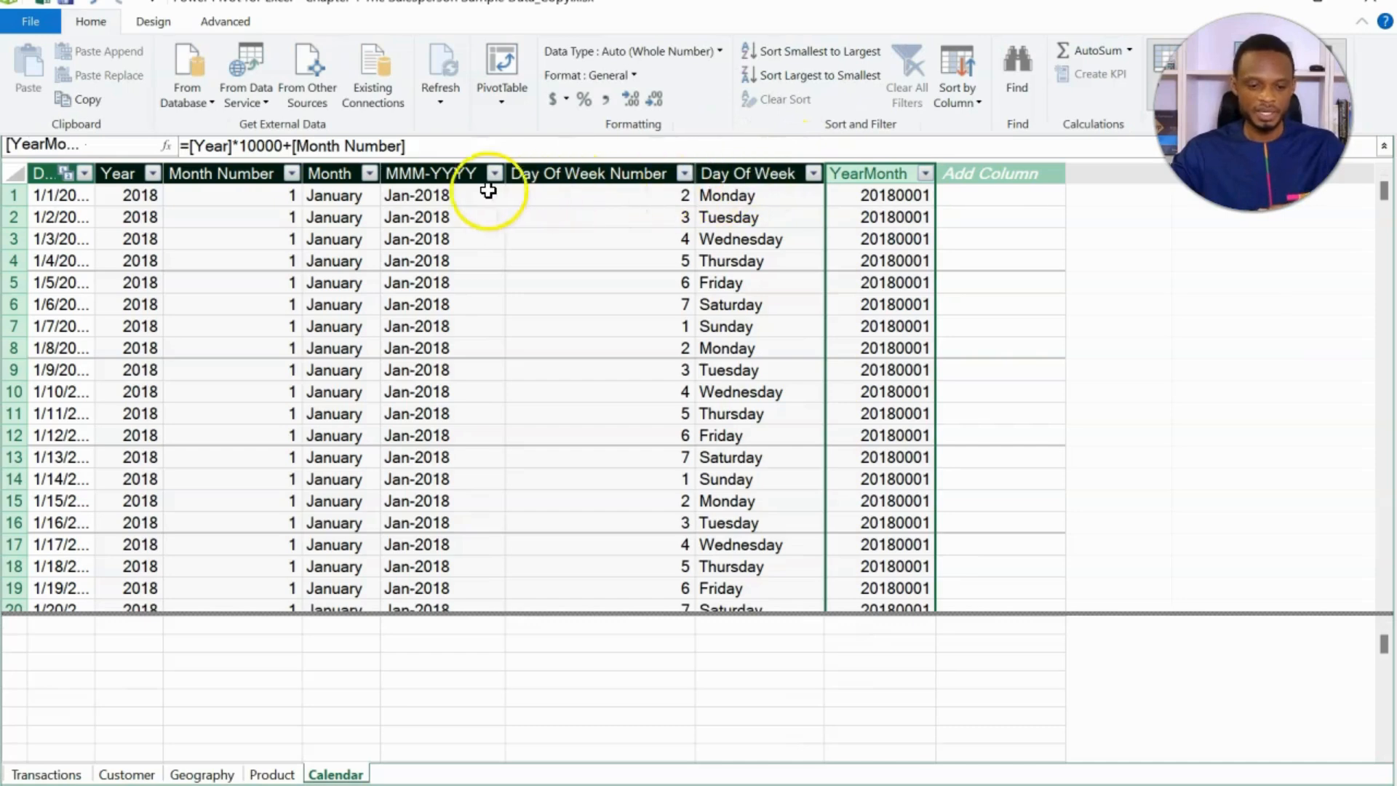
- Sort the Calendar table's MMM-YYYY column by YearMonth and close the Power Pivot window
left_click(451, 172)
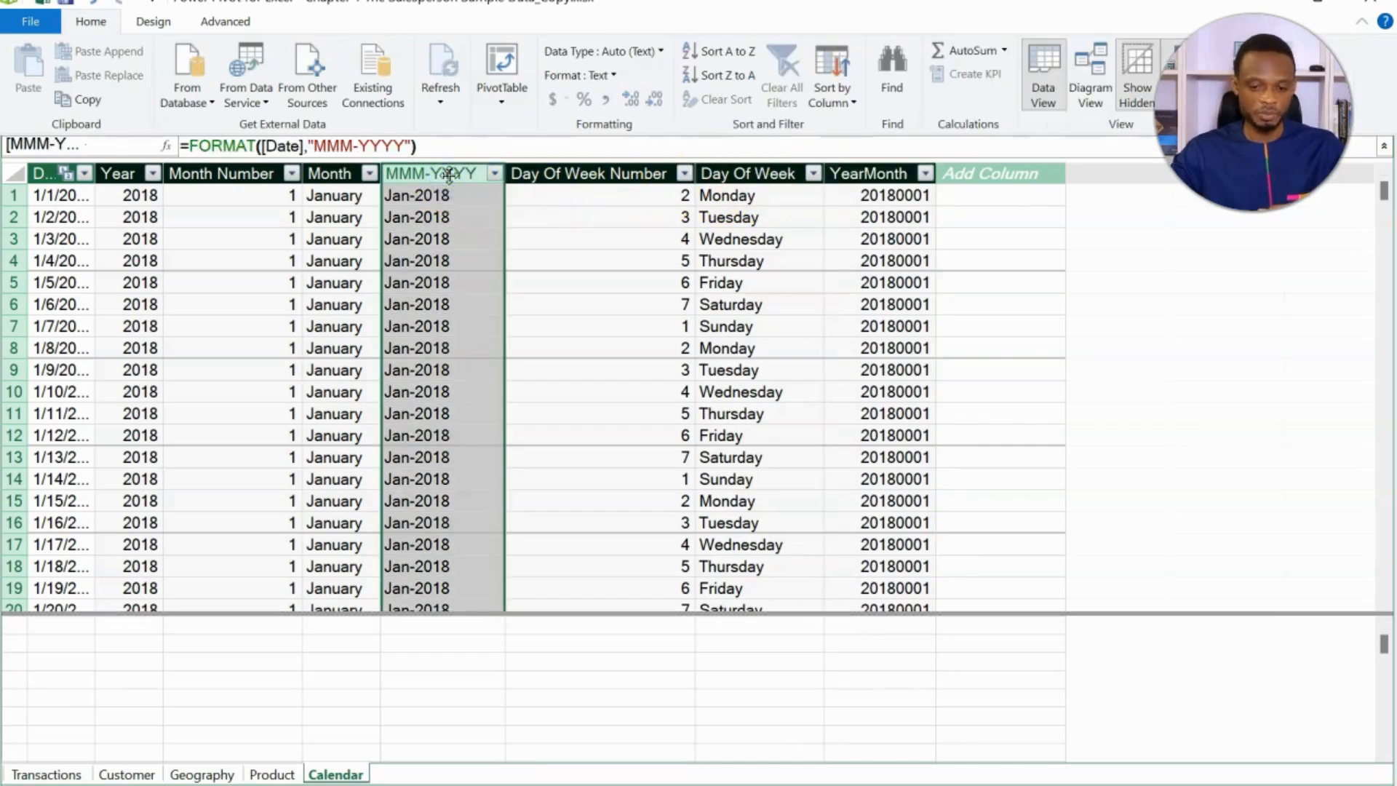
left_click(844, 104)
left_click(866, 123)
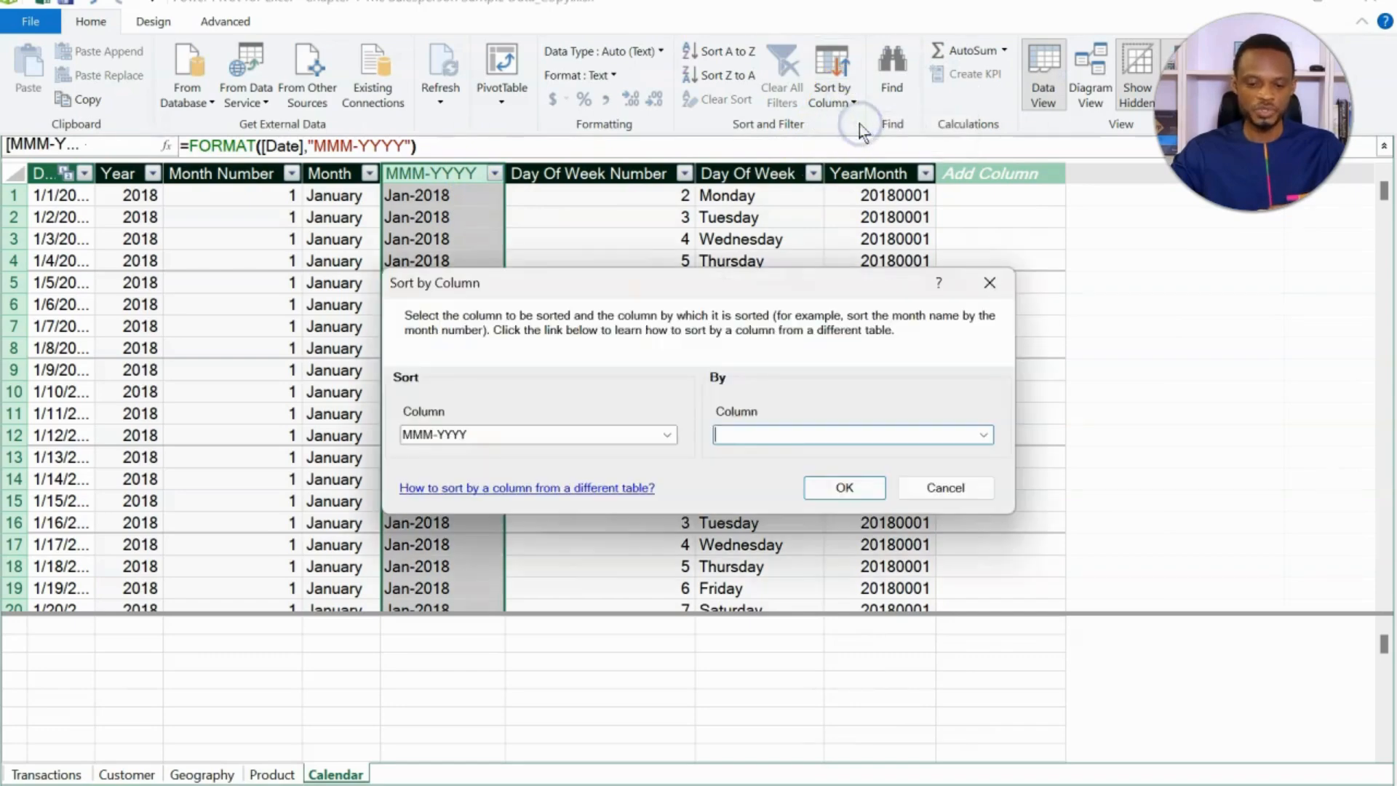
left_click(984, 434)
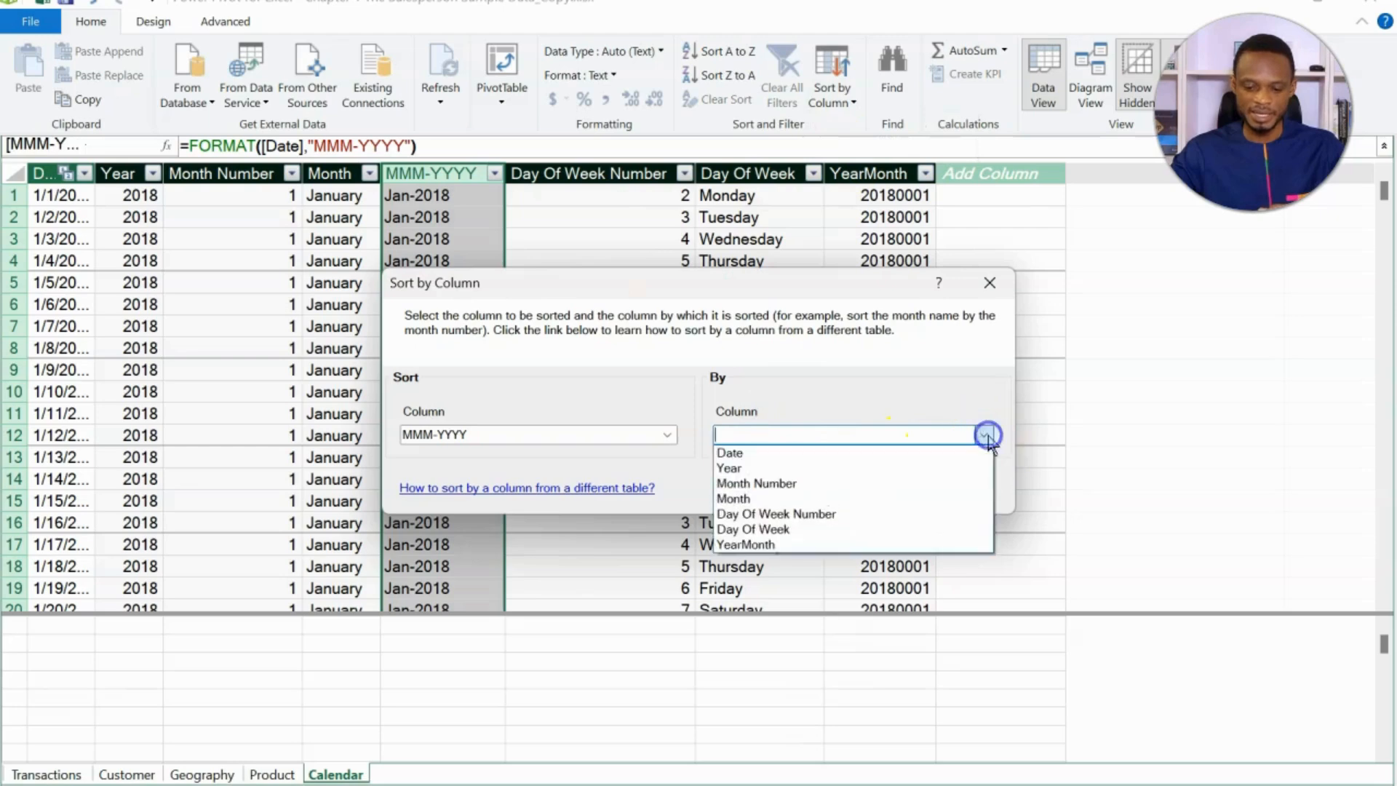
left_click(862, 546)
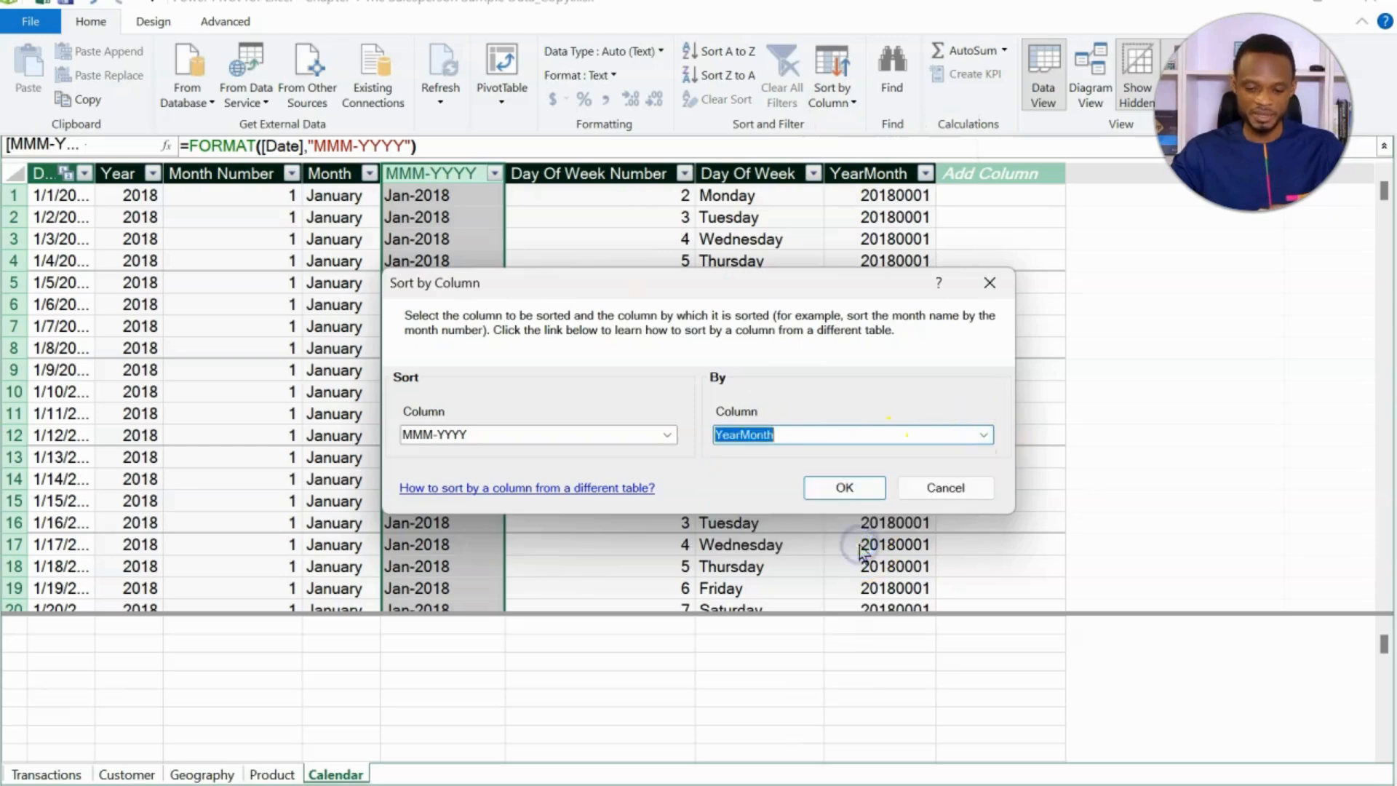
left_click(844, 496)
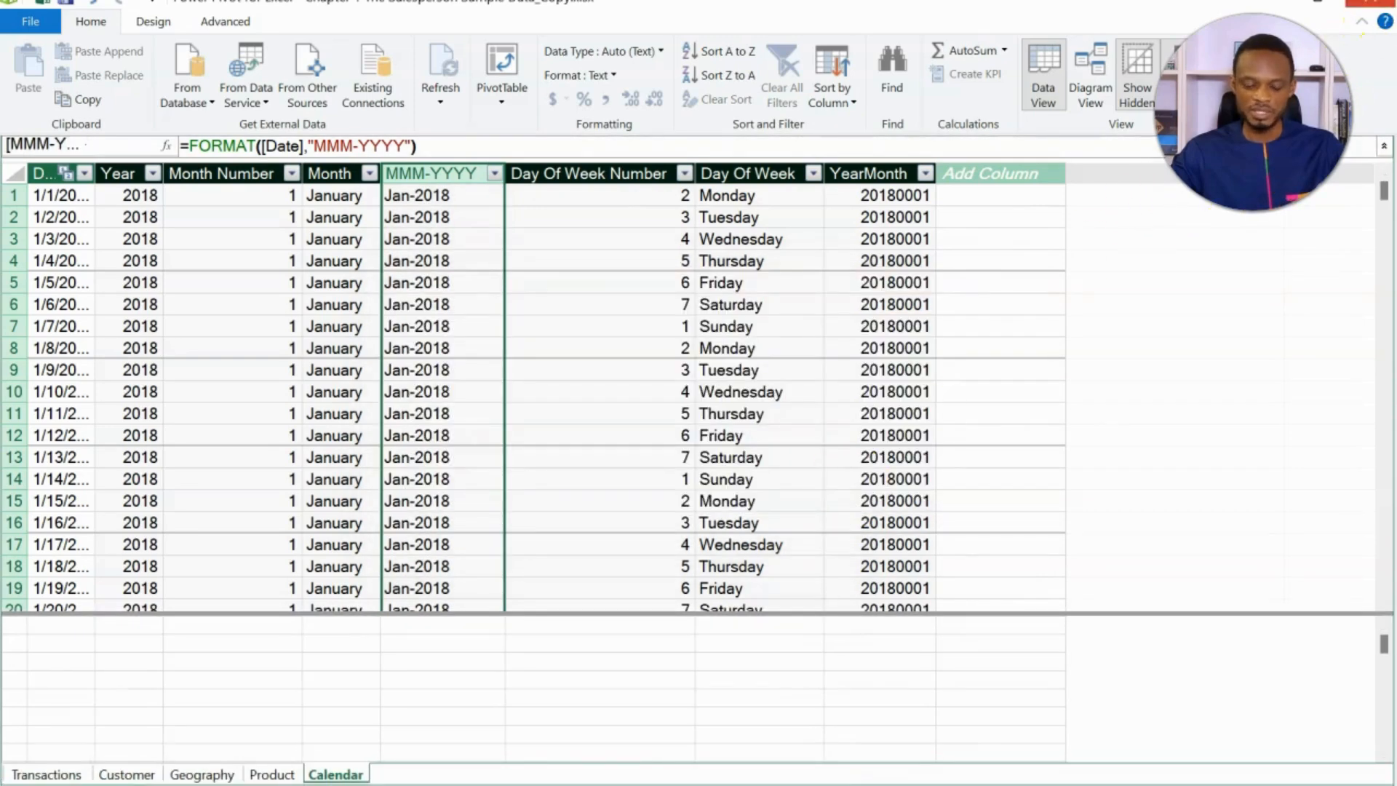
left_click(1375, 2)
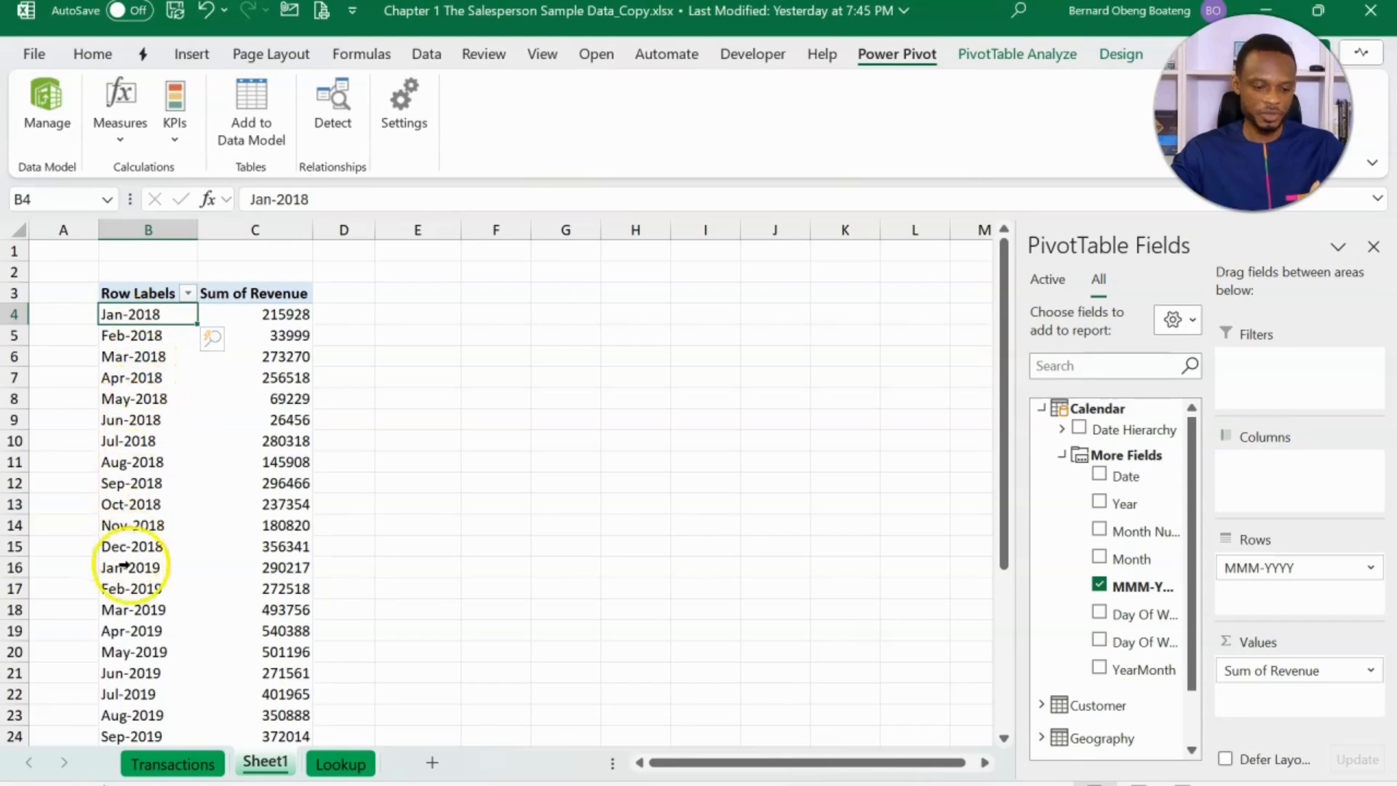
- Examine the order of the MMM-YYYY rows in the PivotTable, from the first month down to the grand total
left_click_drag(123, 567, 153, 314)
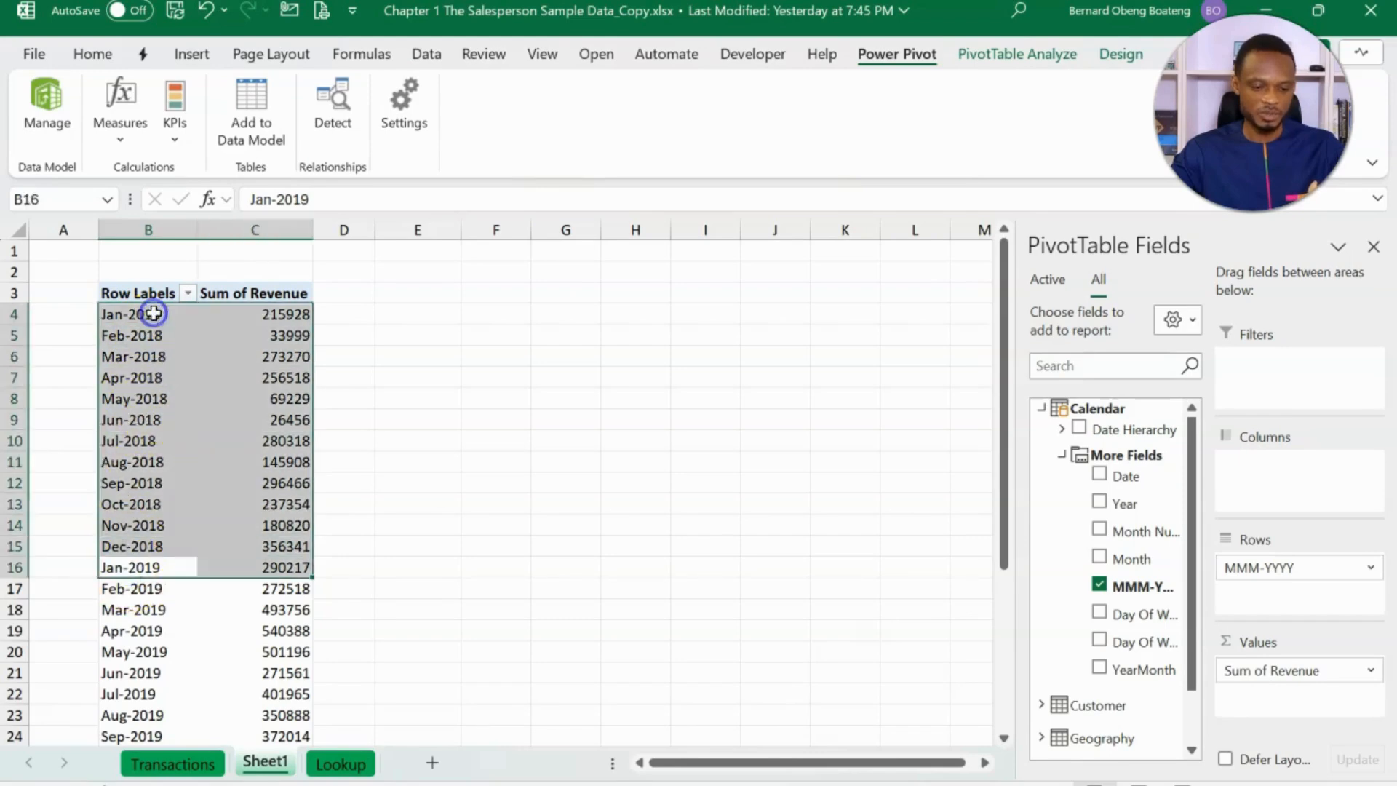
scroll(146, 411, "down", 2)
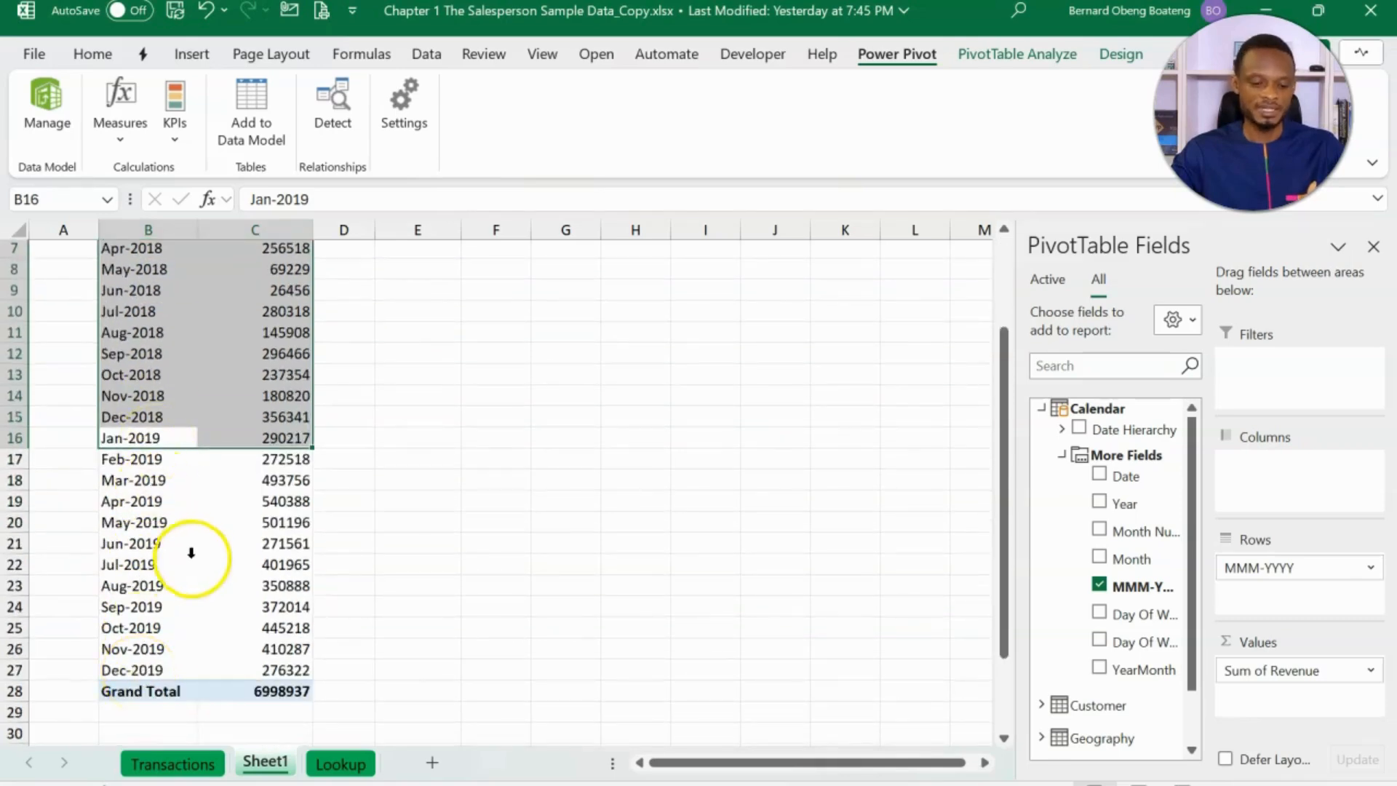
scroll(190, 557, "up", 2)
left_click(198, 462)
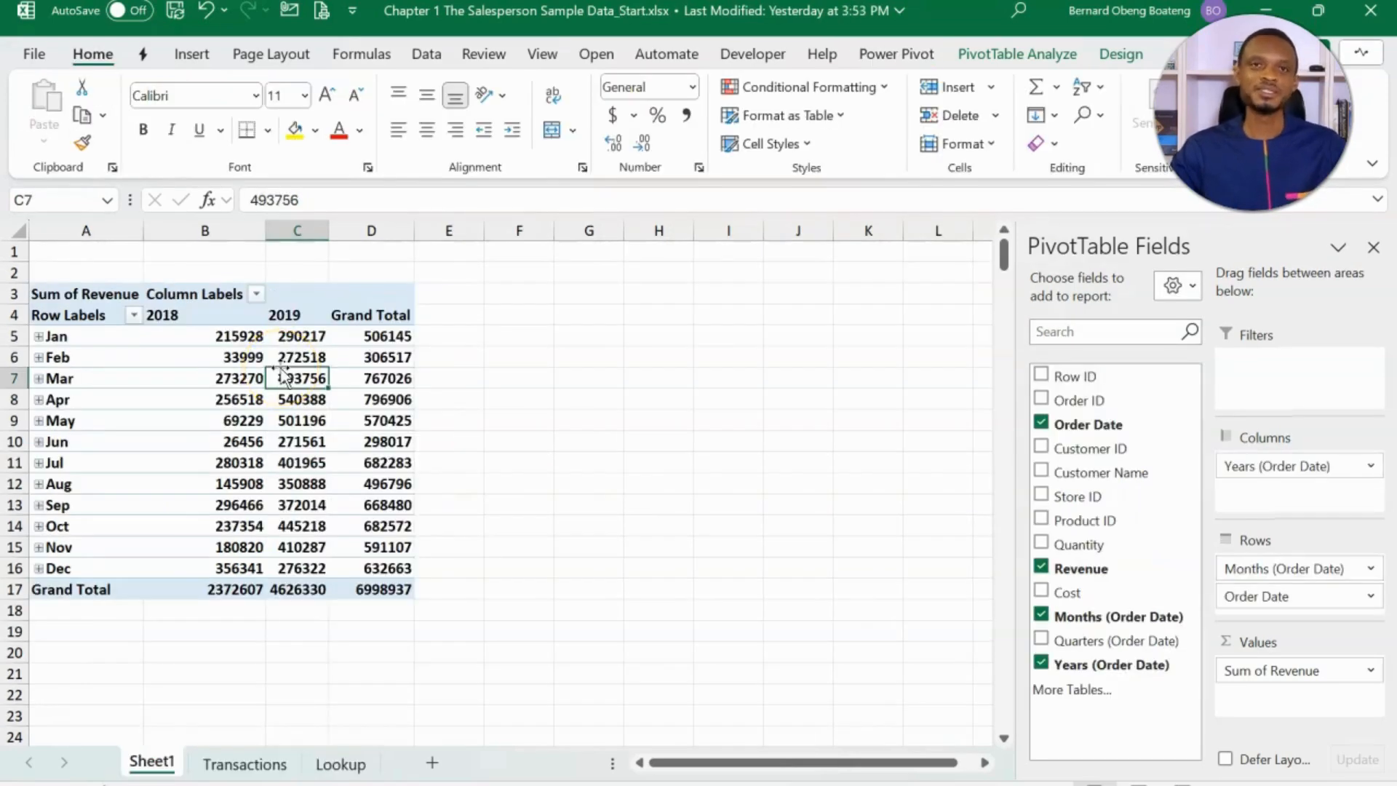
- In the Start workbook's regular PivotTable, remove the Grand Total column and add Revenue to the values a second time
left_click(376, 306)
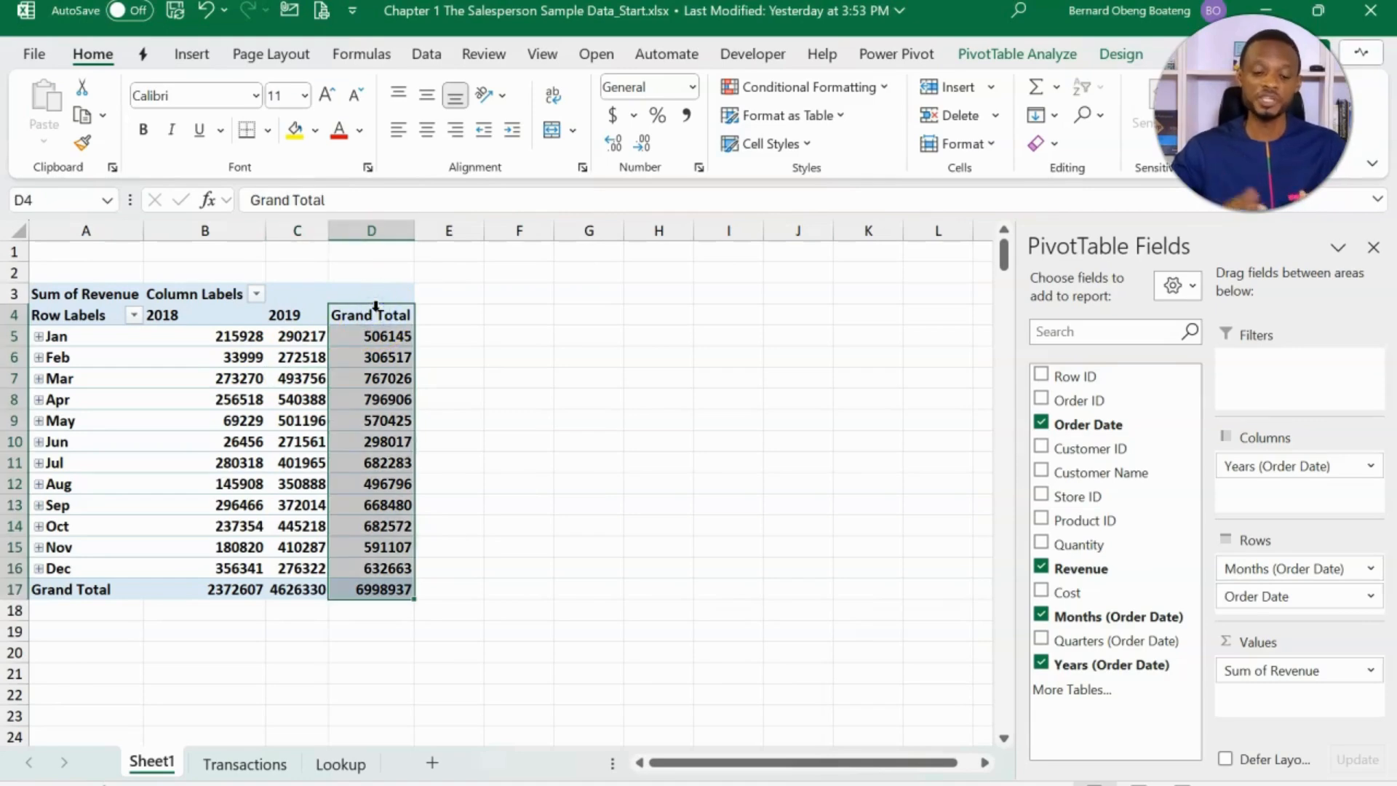
left_click(376, 318)
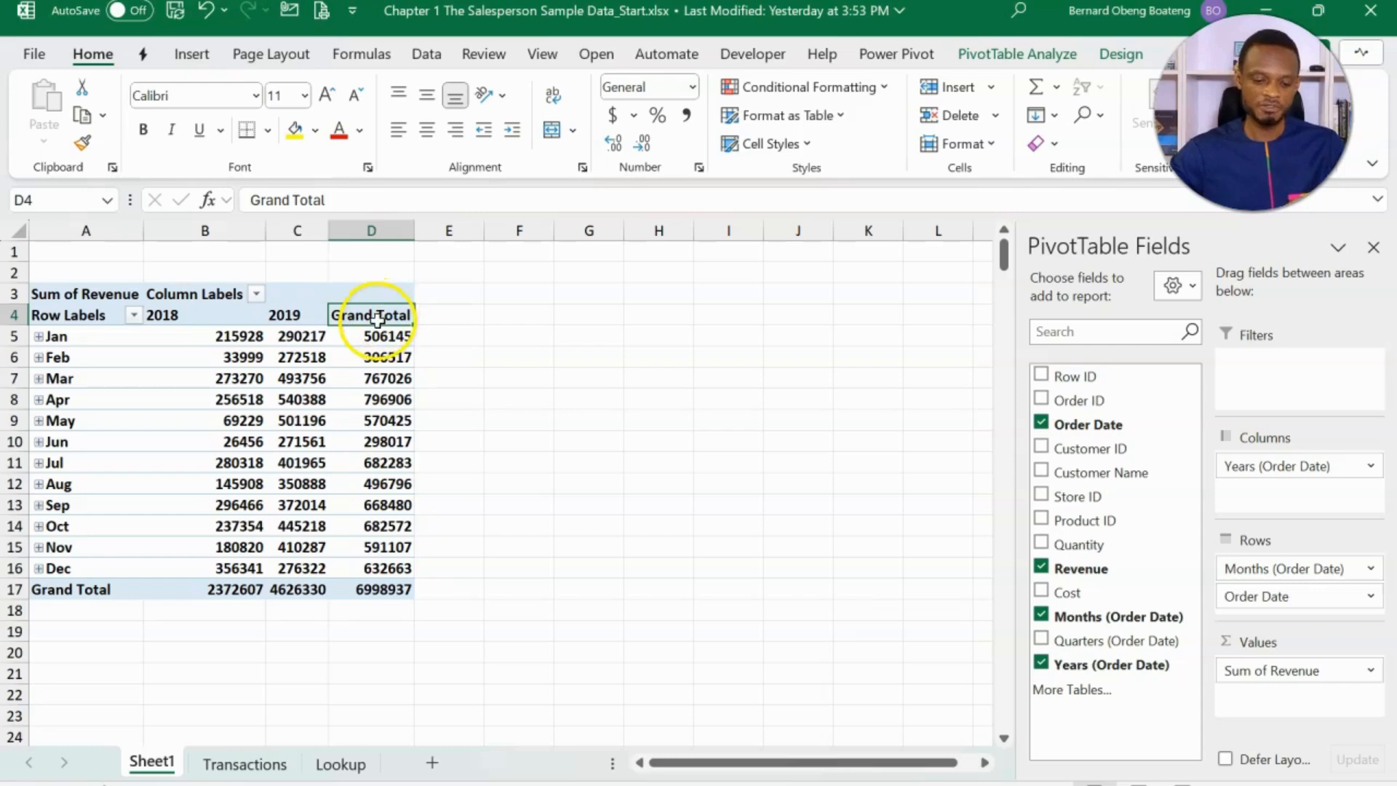
right_click(383, 318)
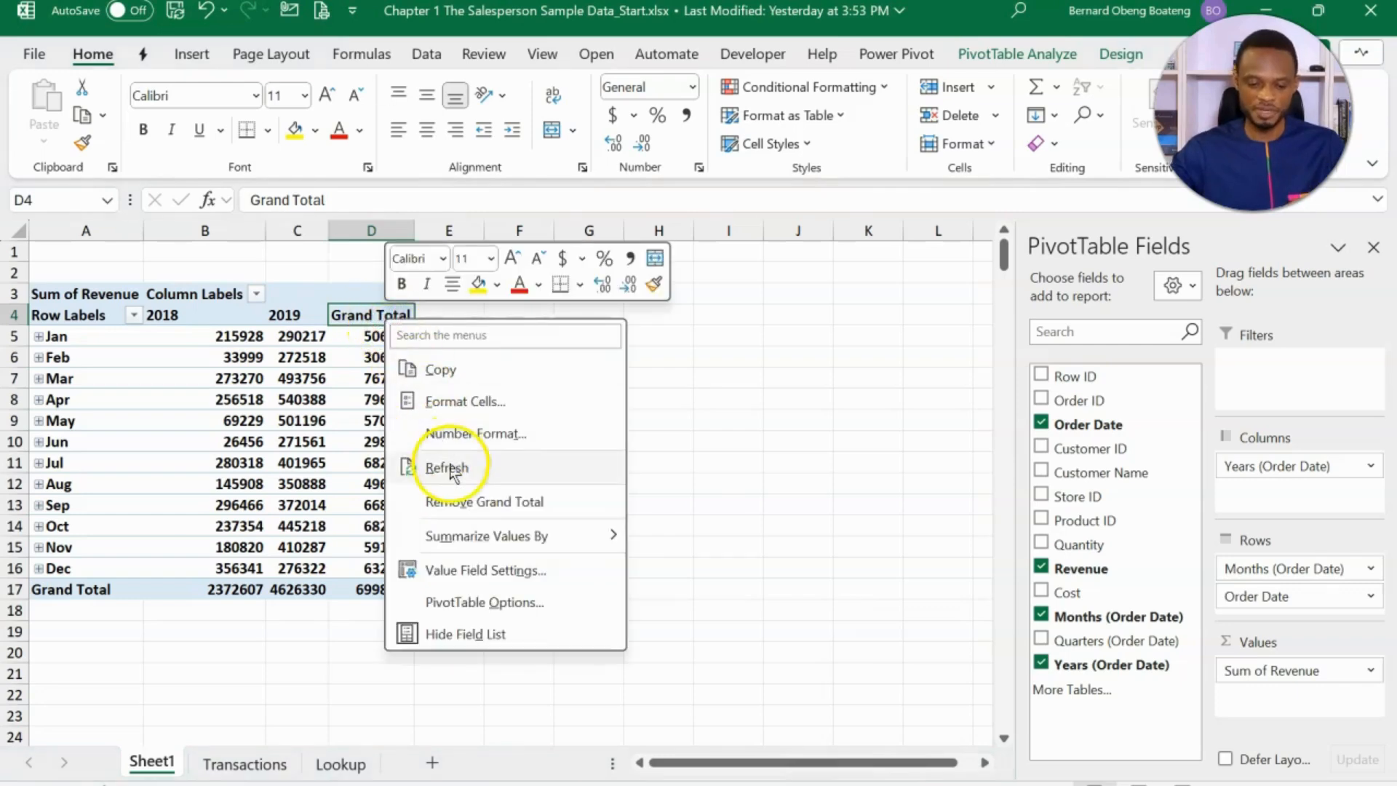
left_click(463, 503)
left_click(311, 358)
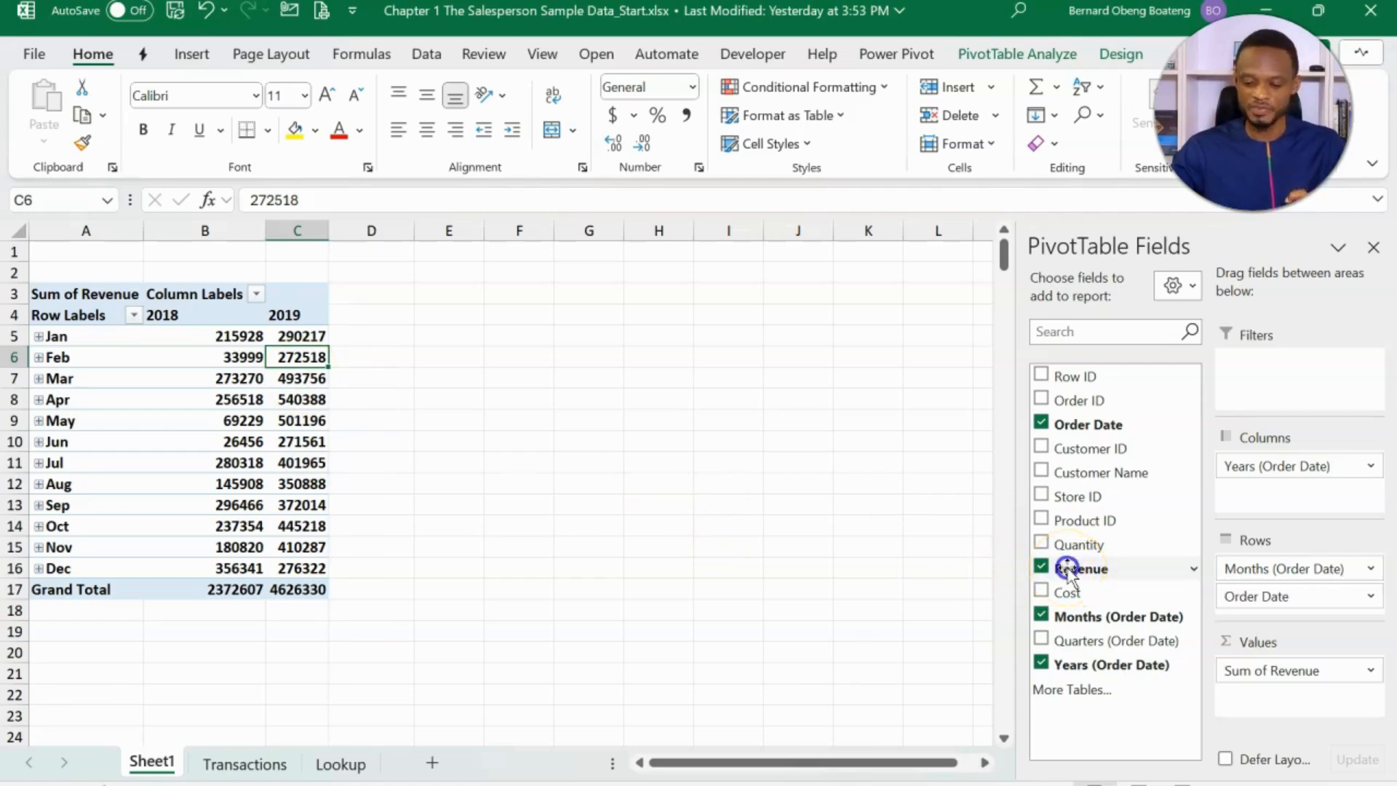
left_click_drag(1067, 568, 1234, 698)
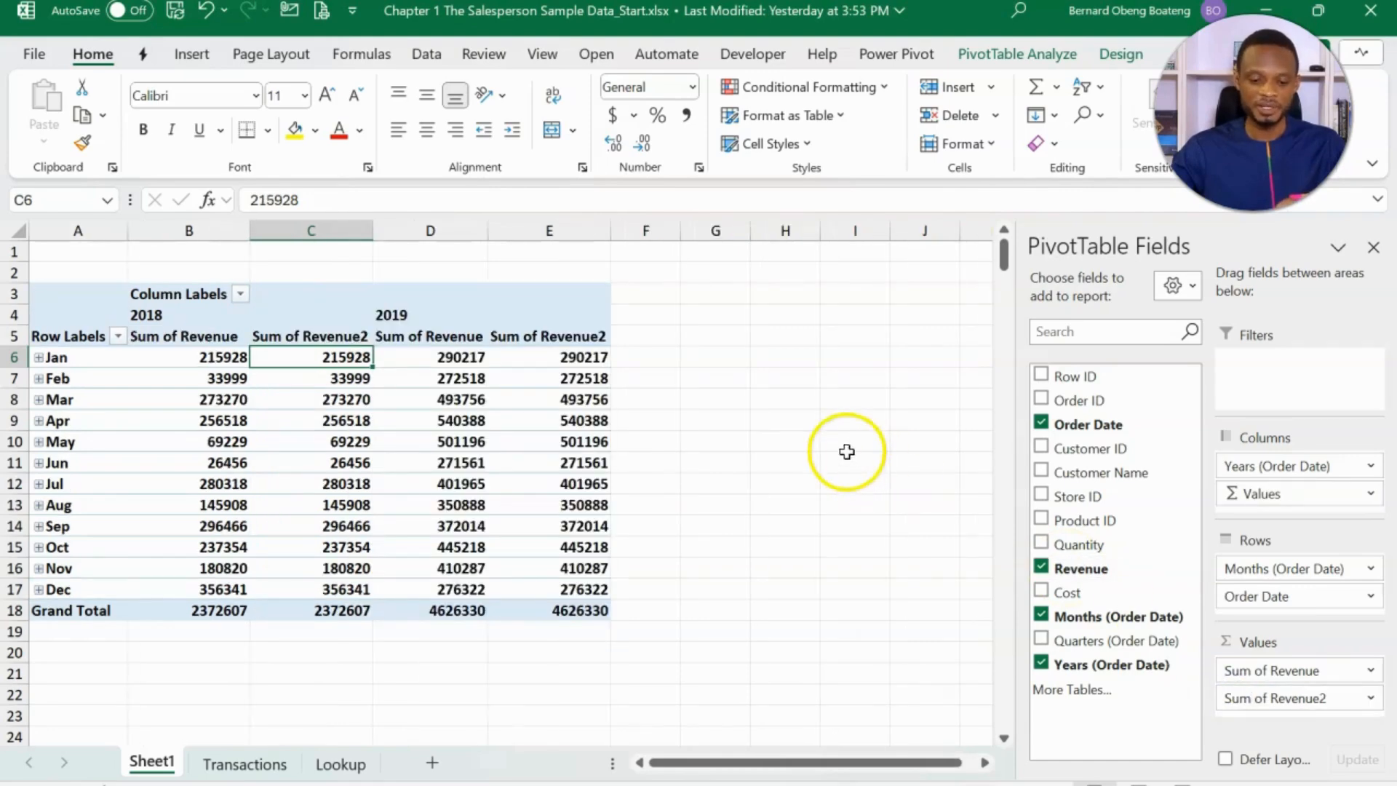
- Rename the PivotTable's second revenue value field to YoY Growth
left_click(550, 338)
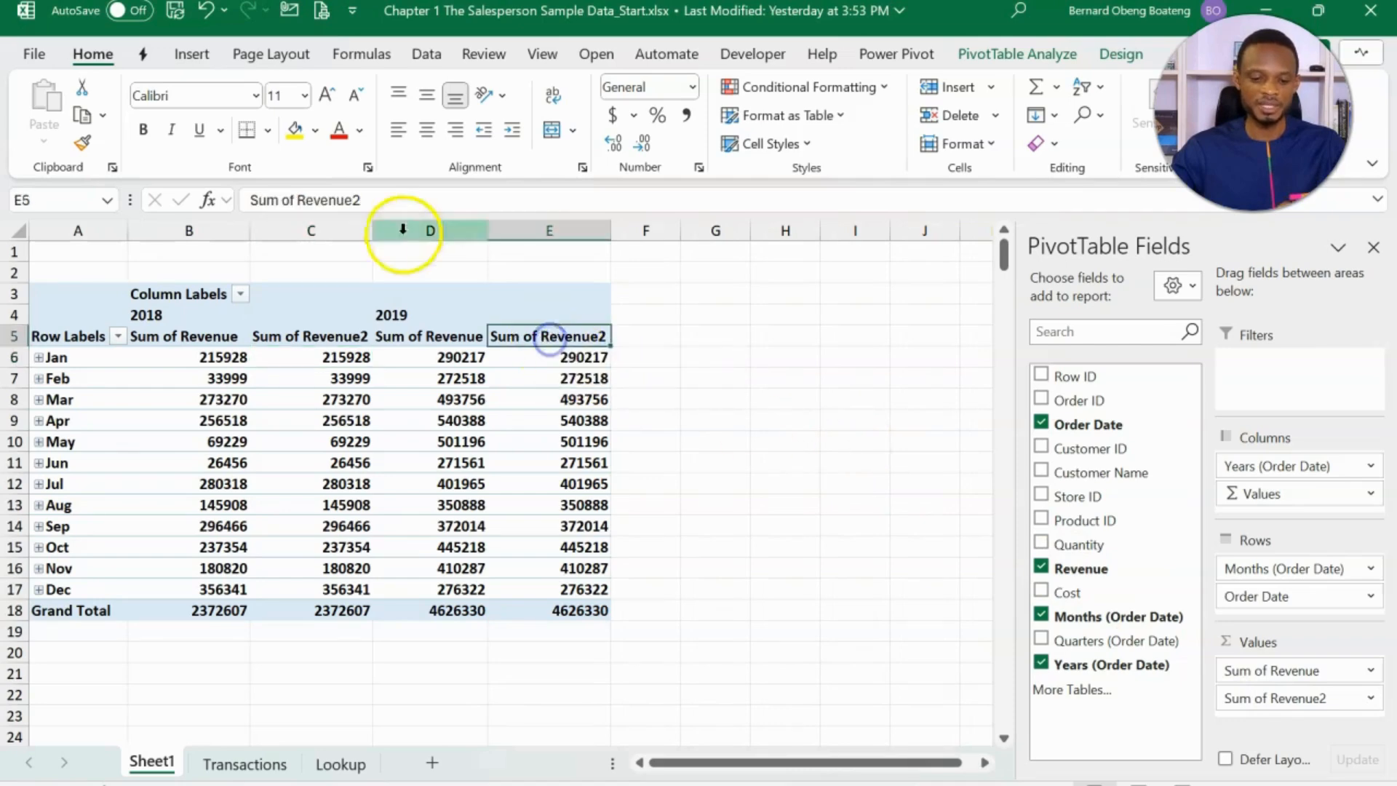
left_click_drag(386, 205, 230, 213)
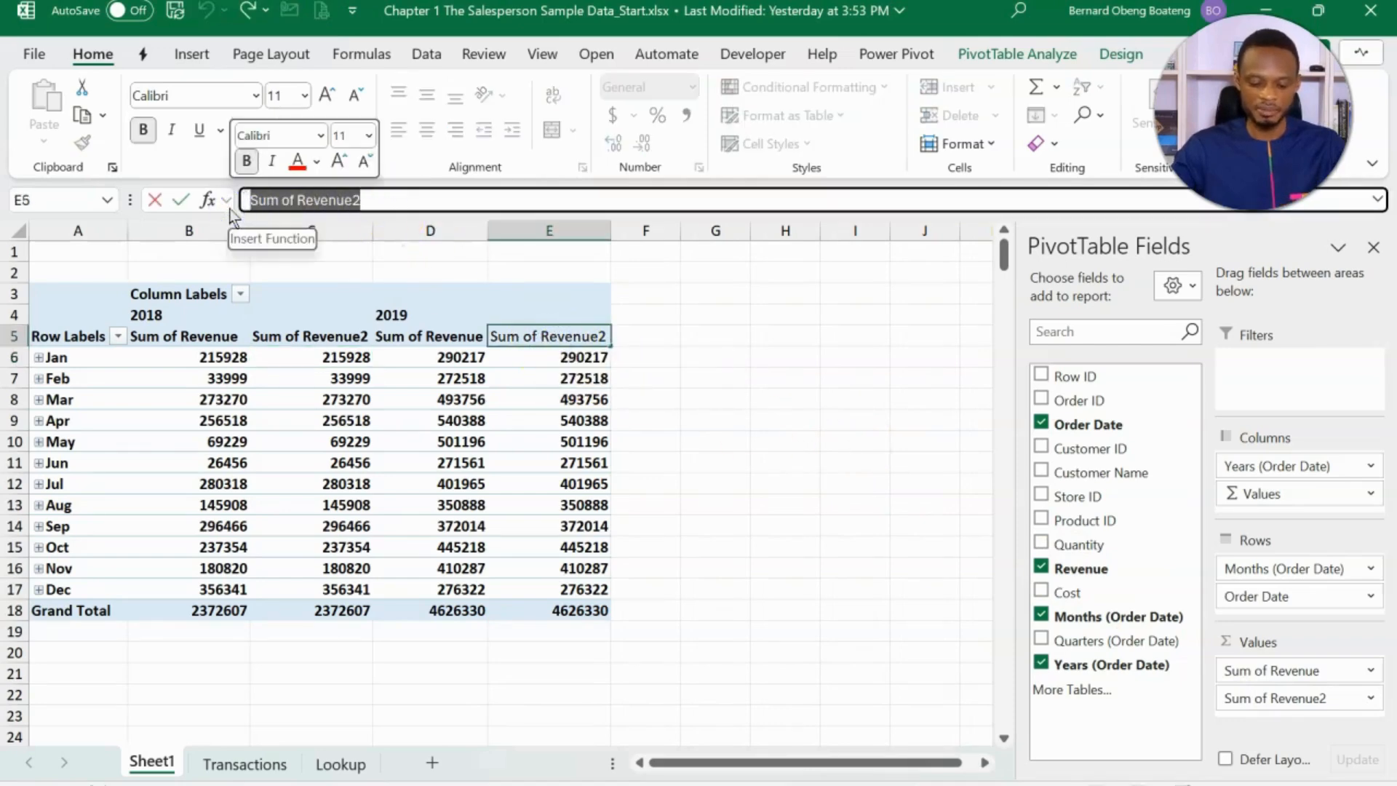
type("YoY")
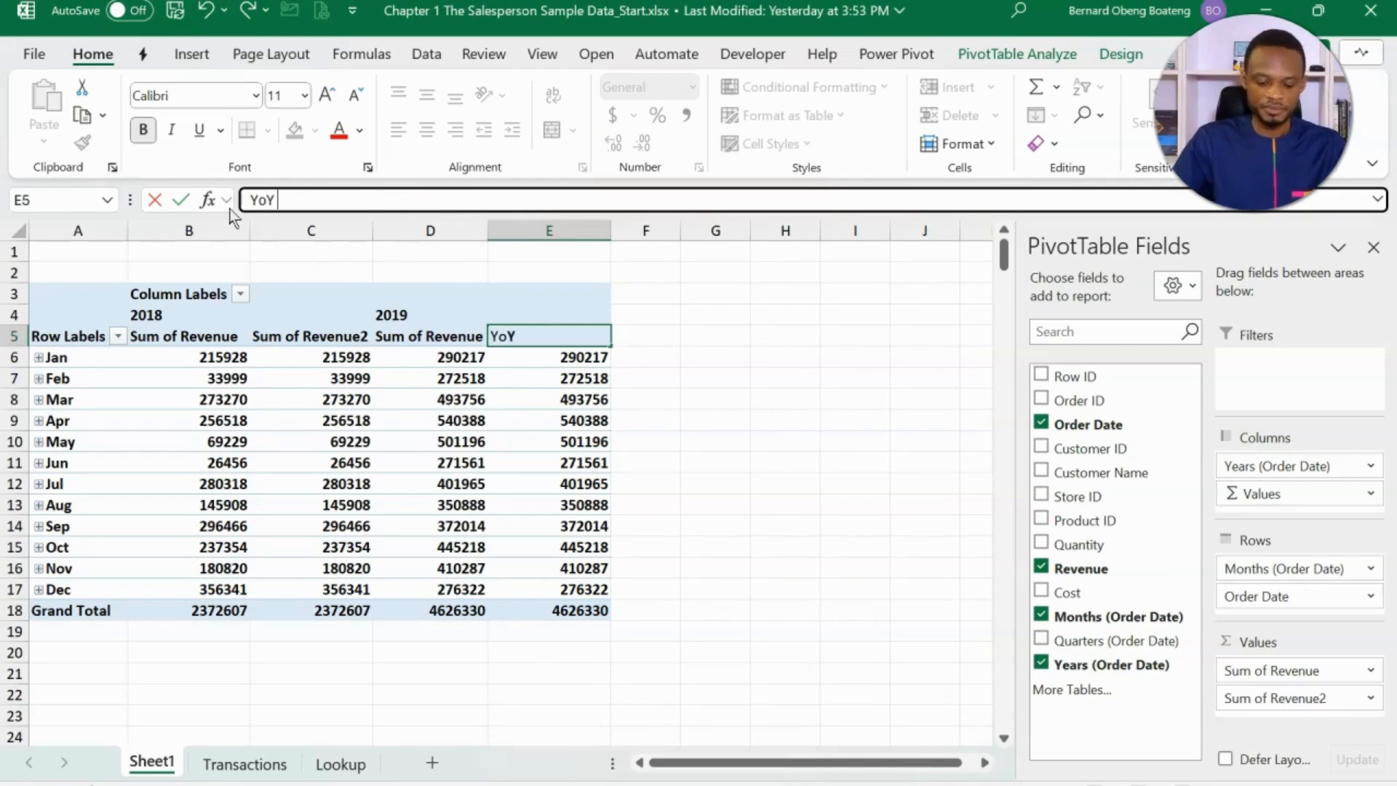
type(" Growth")
key("Return")
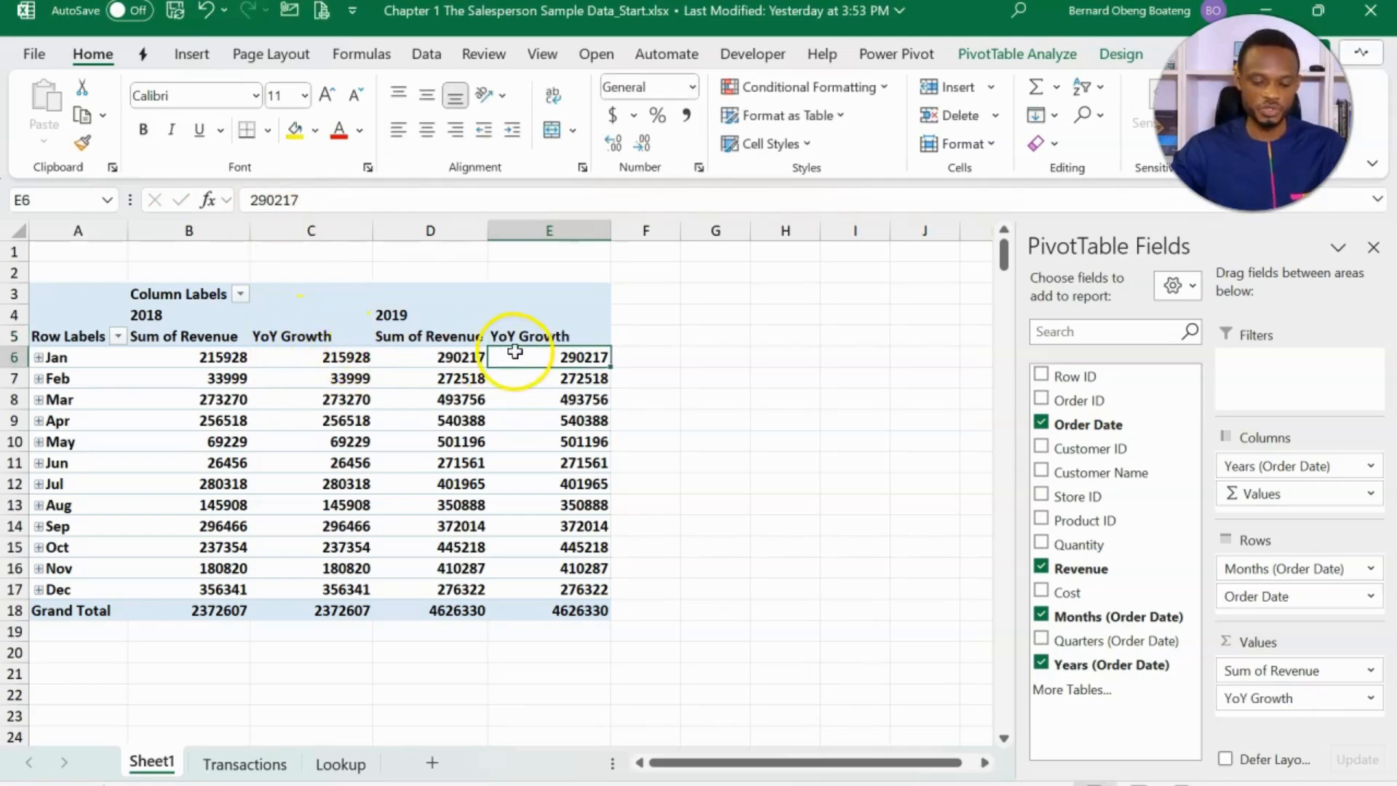
- Show the YoY Growth values as % Difference From, with Years (Order Date) as base field and (previous) as base item
left_click(443, 340)
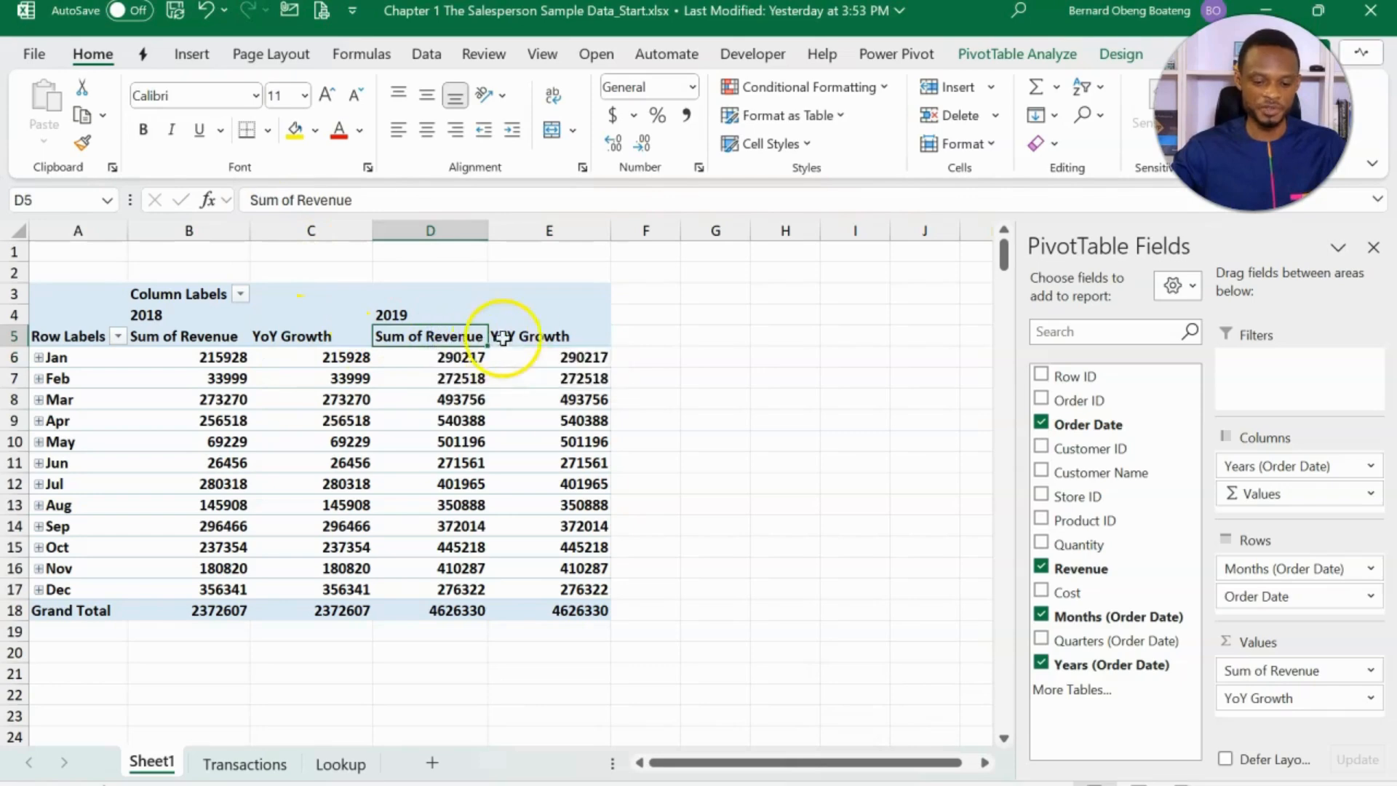
left_click(529, 338)
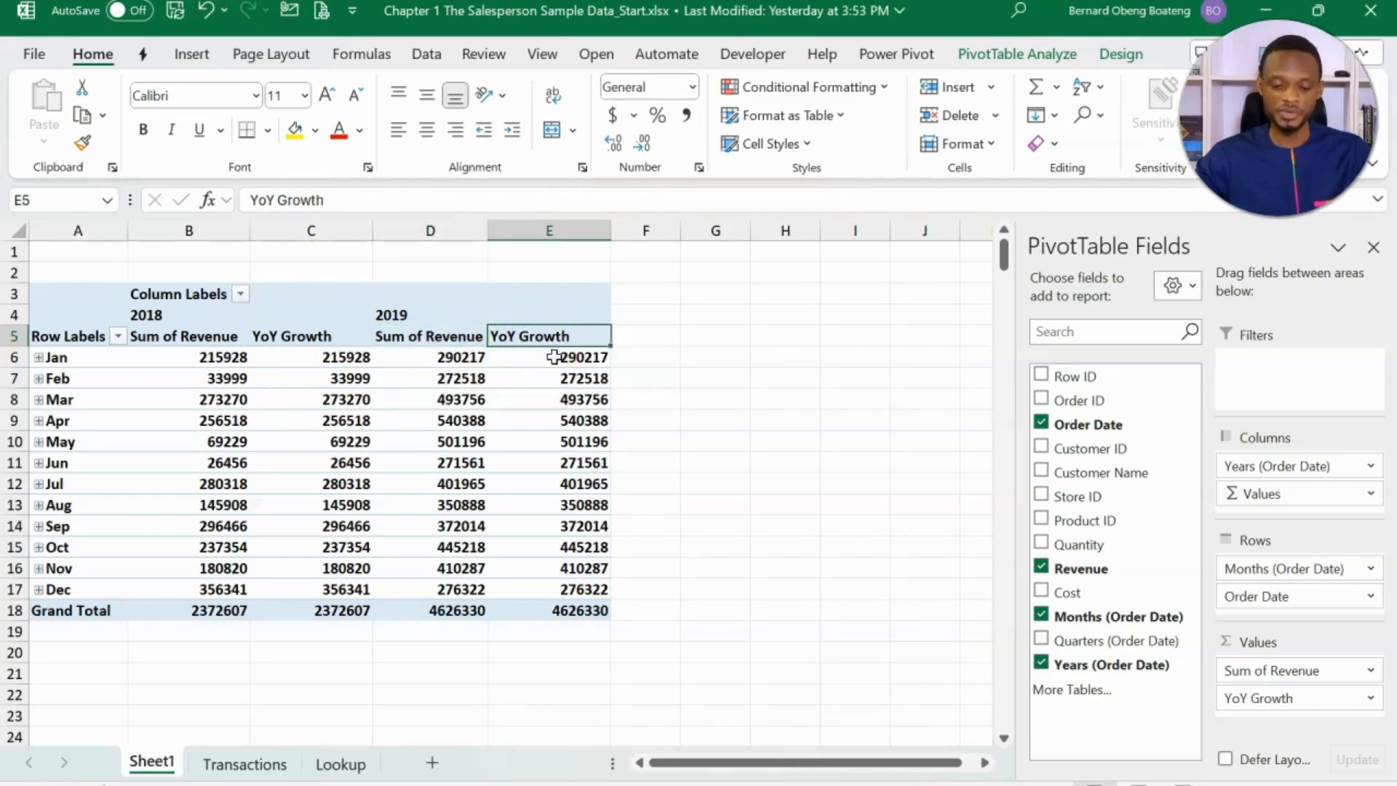
left_click(554, 357)
right_click(555, 357)
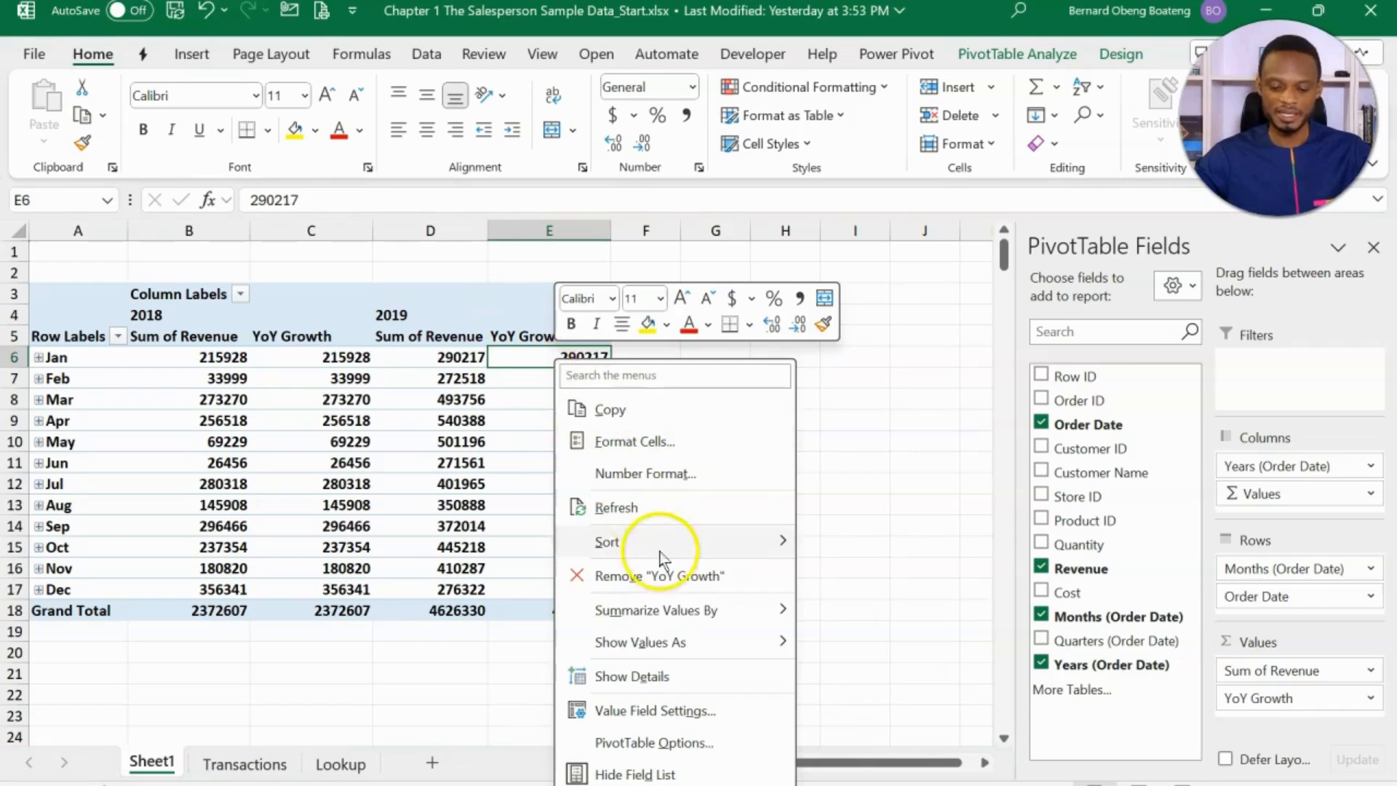
mouse_move(689, 644)
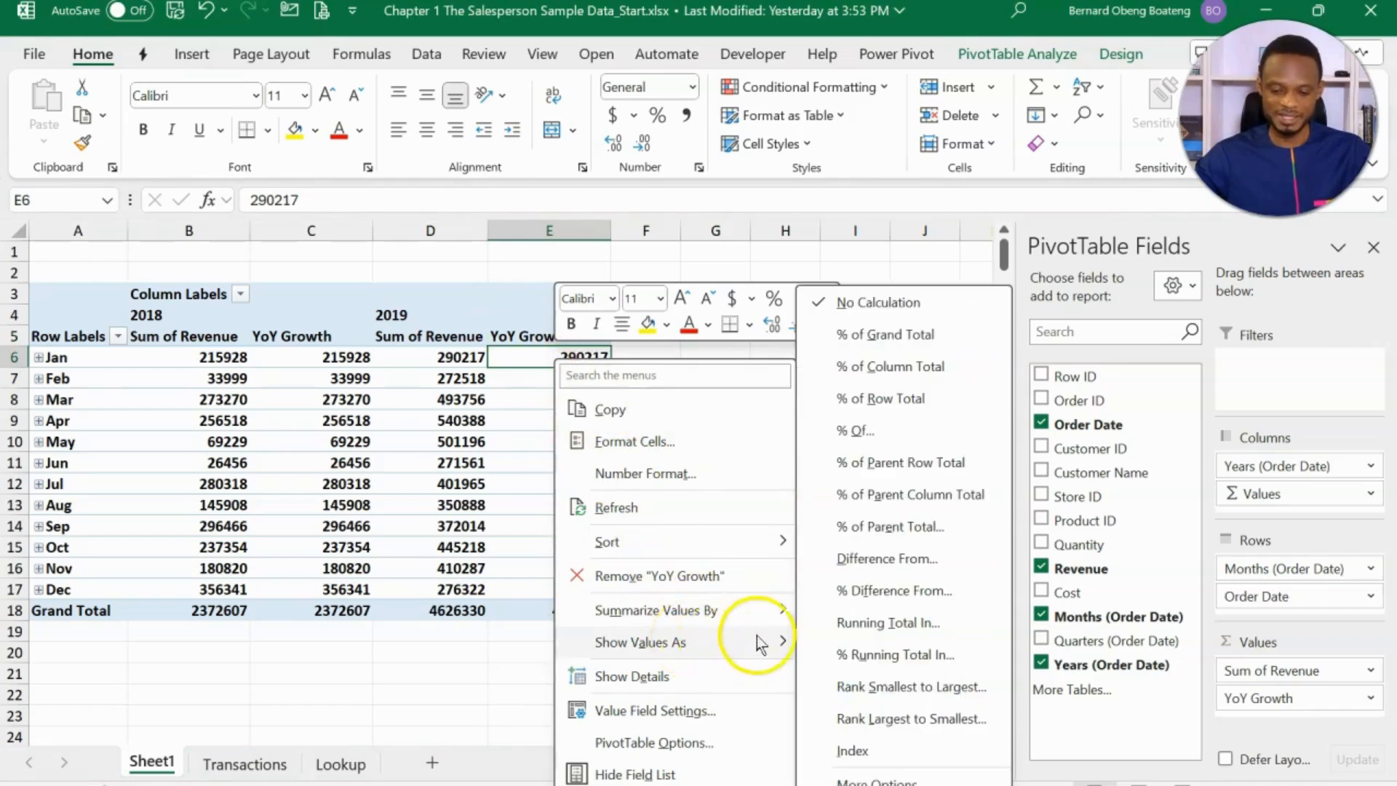
left_click(895, 593)
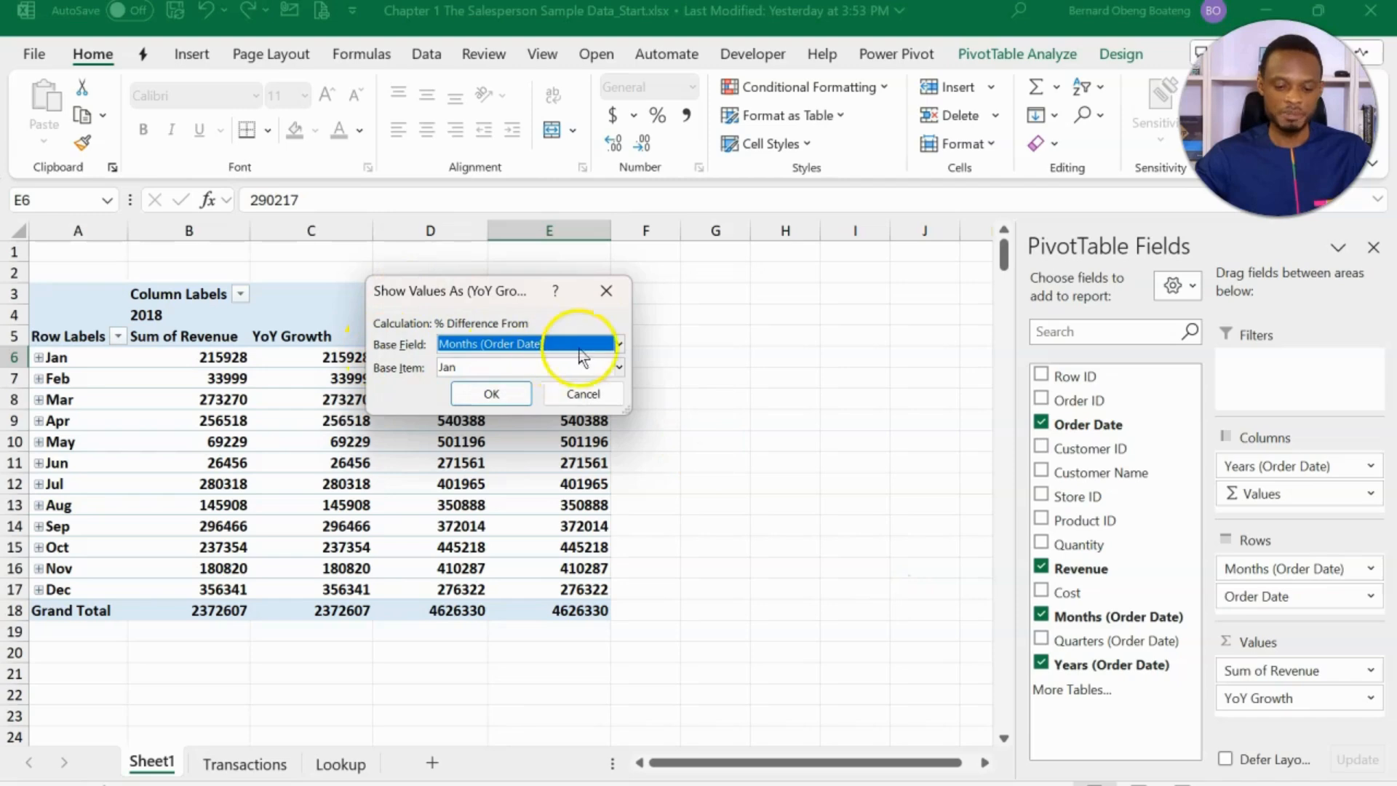
left_click(618, 344)
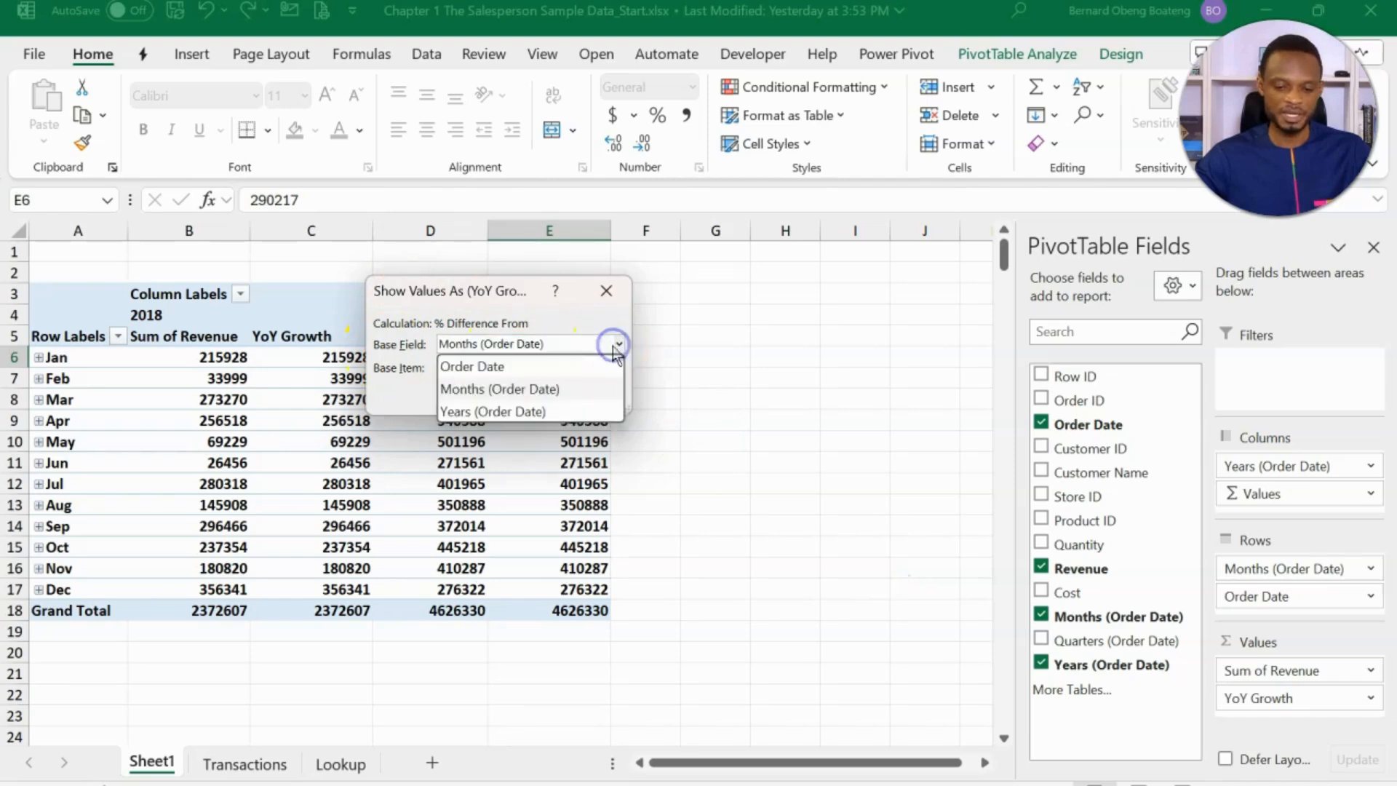
left_click(577, 409)
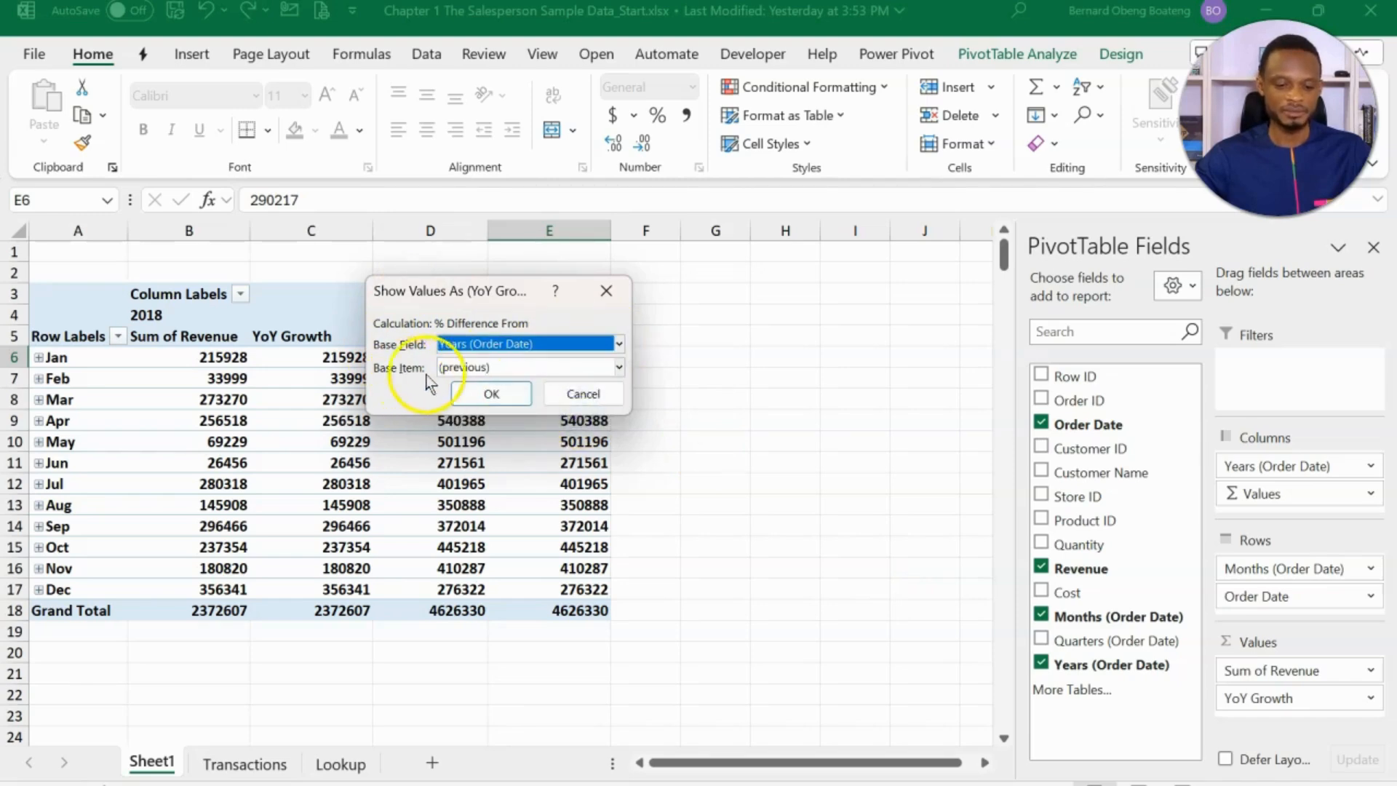
left_click(489, 394)
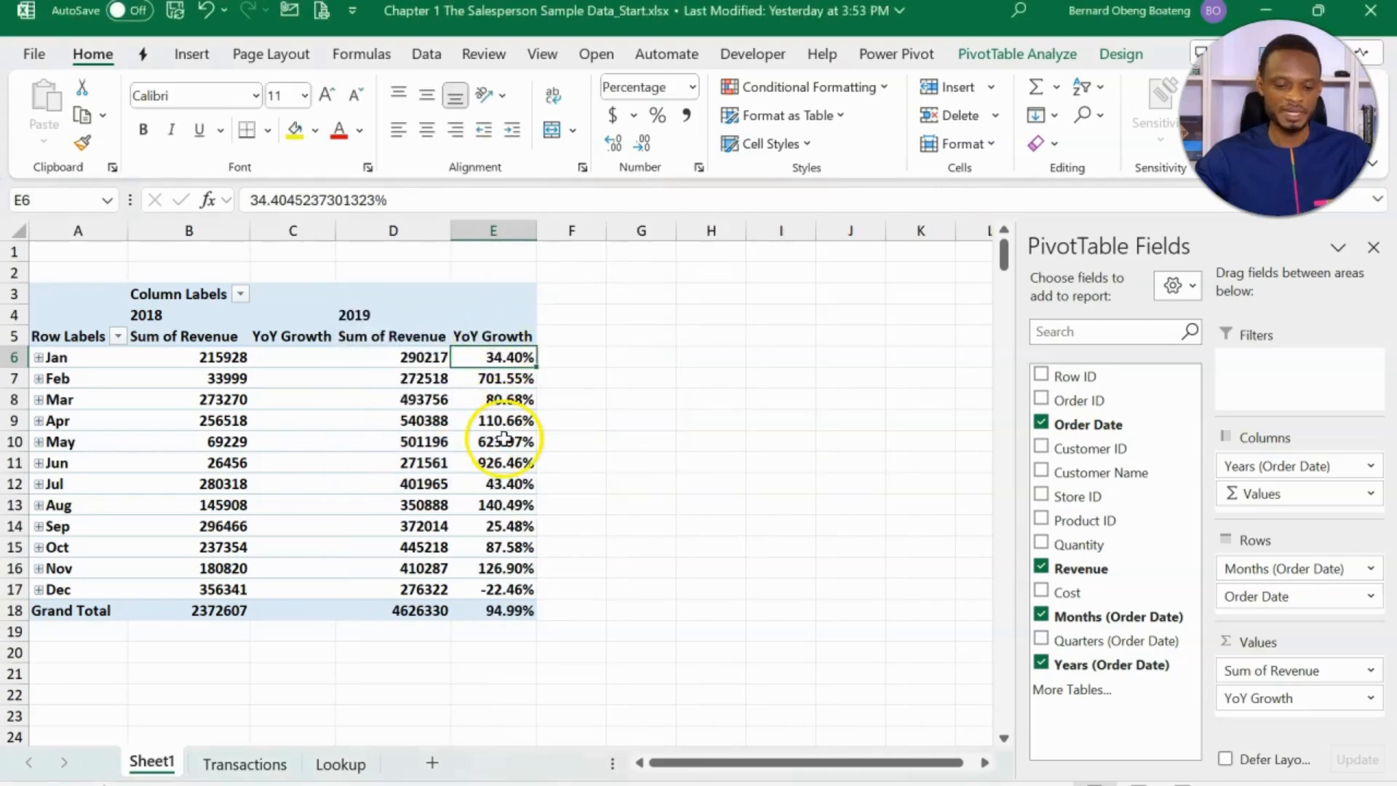
- Hide column C, which holds the empty YoY Growth values for 2018
mouse_move(505, 439)
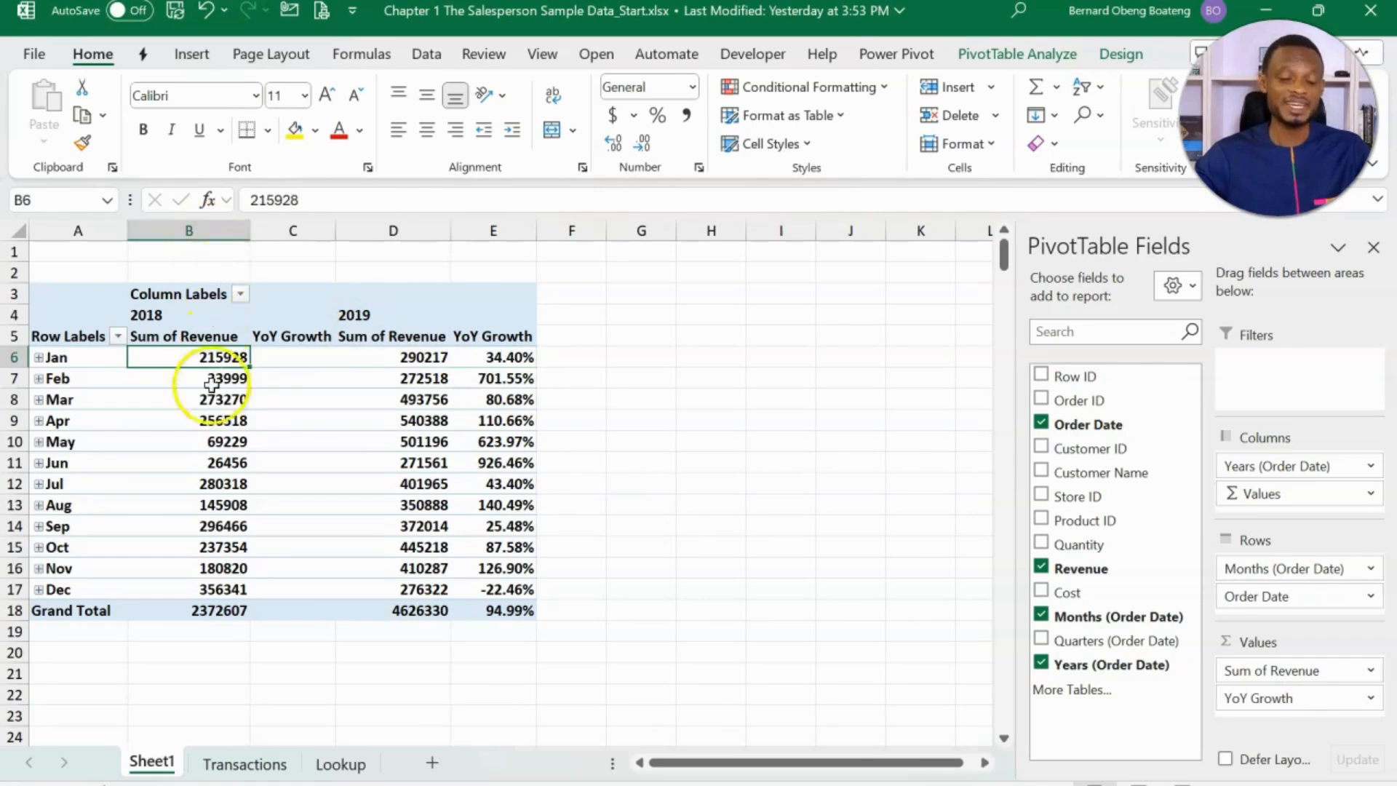
left_click(302, 224)
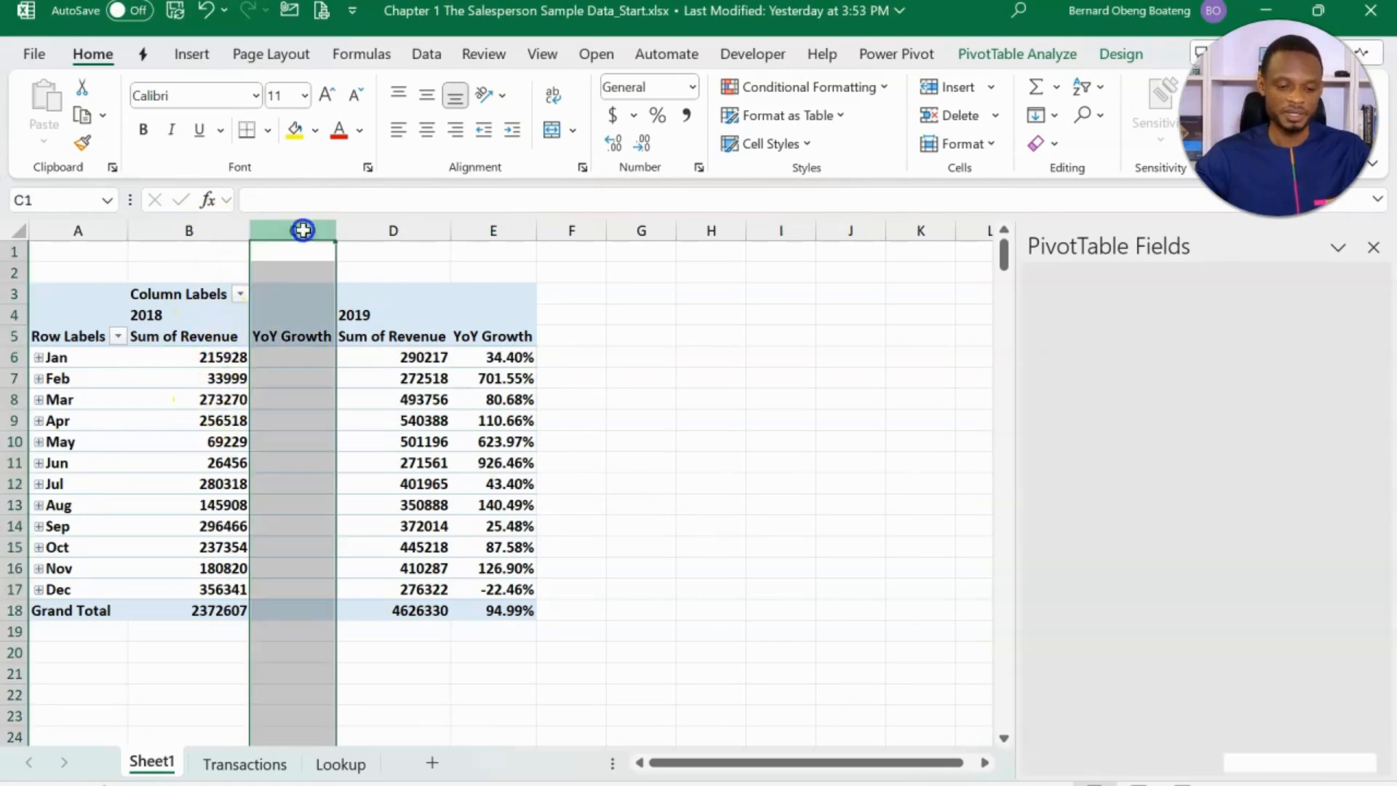
right_click(302, 224)
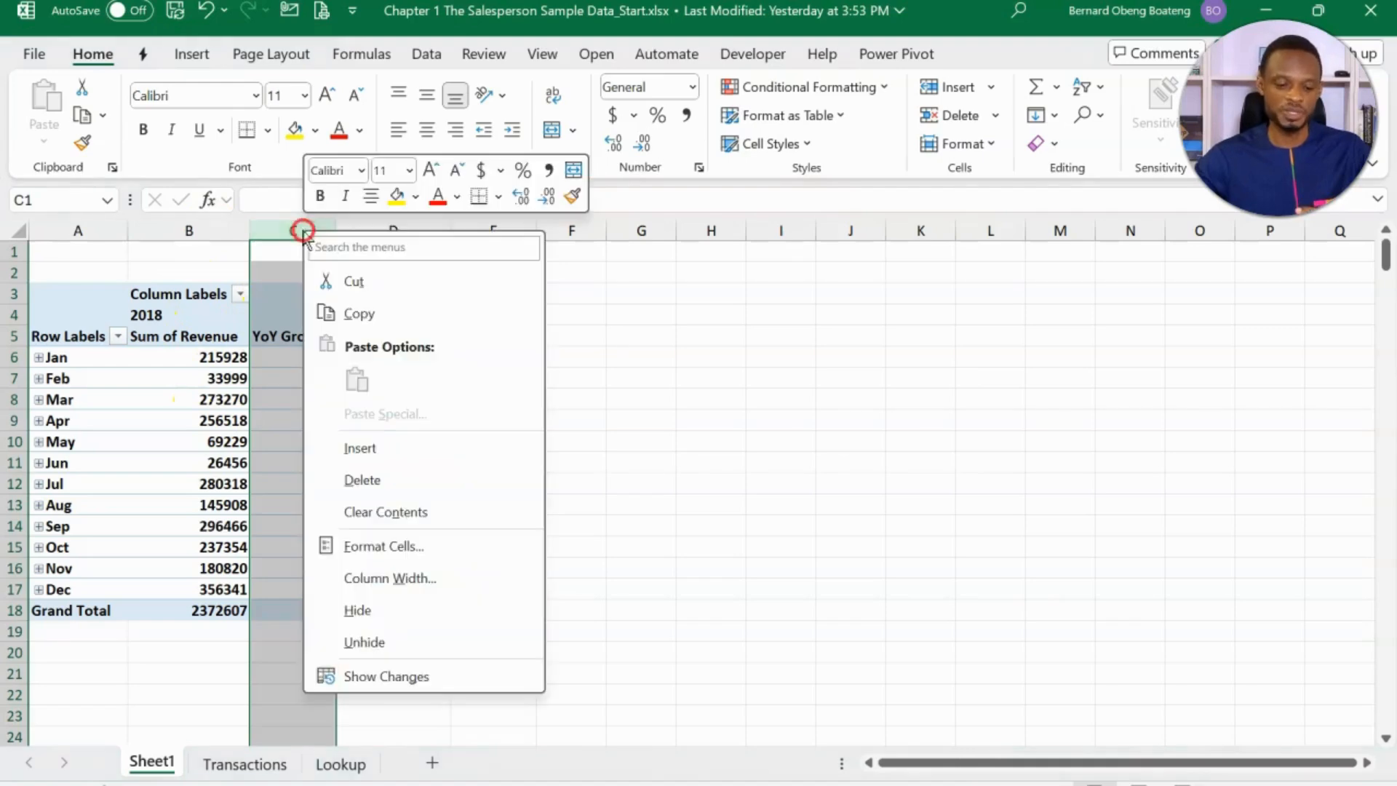
left_click(339, 611)
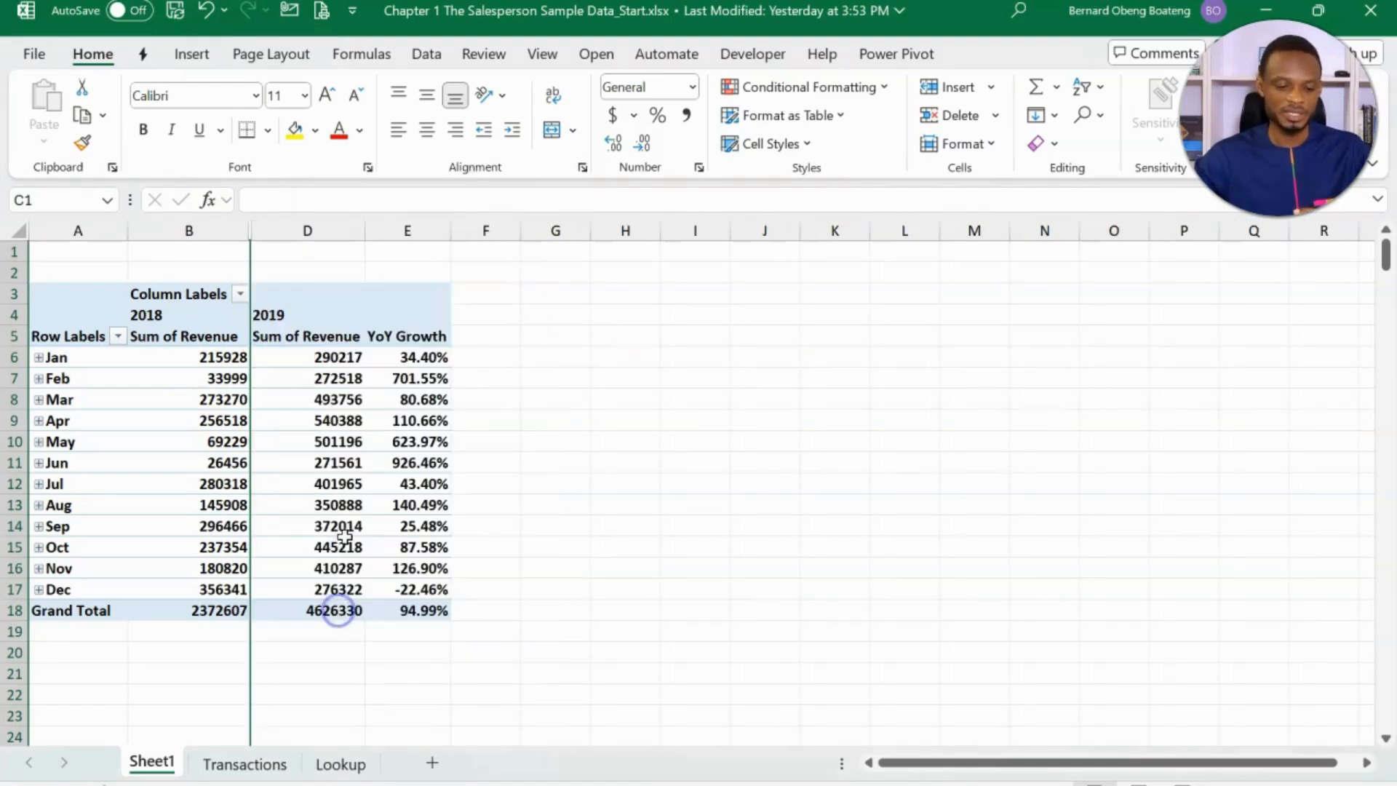
left_click(403, 423)
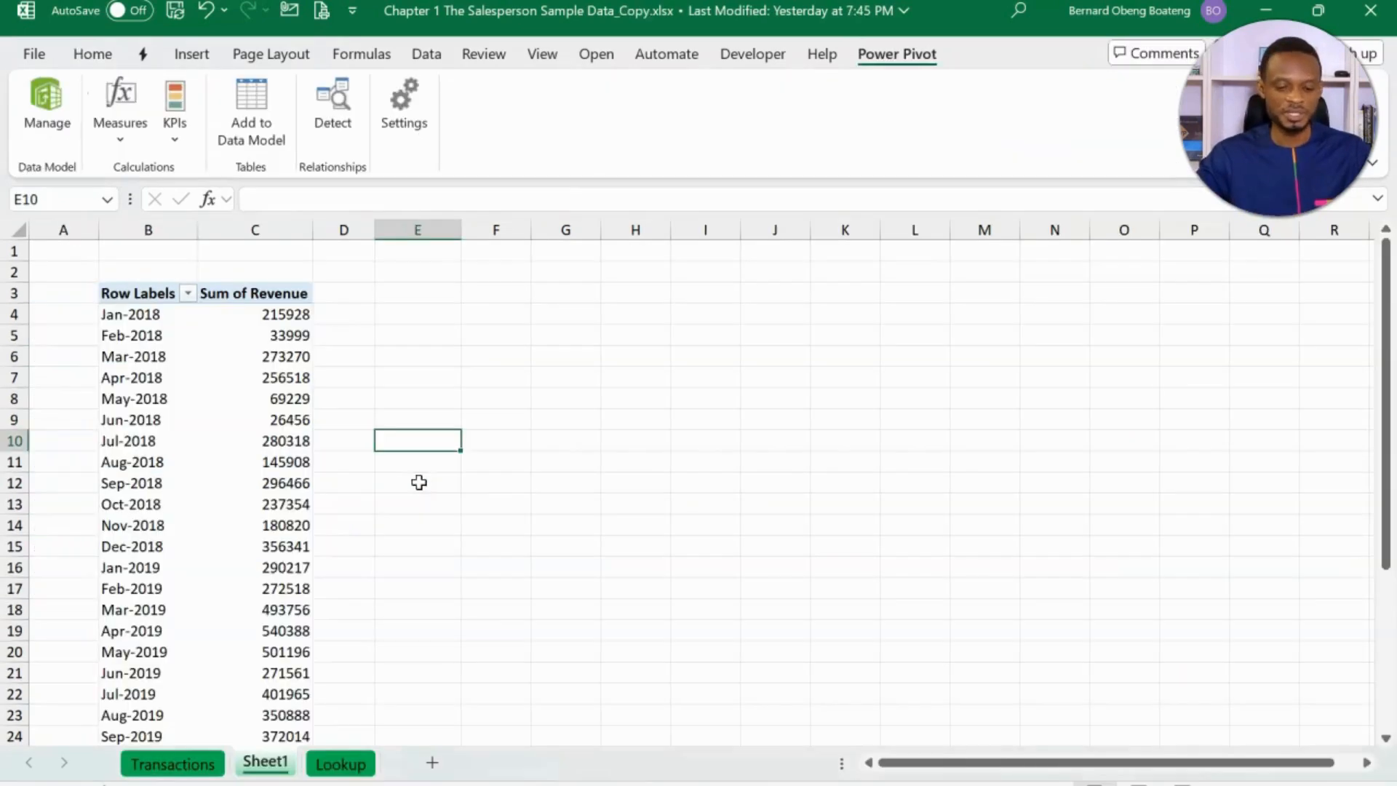
- In the Copy workbook's Data Model PivotTable, start a new measure named YoY Growth in the Transactions table
left_click(298, 376)
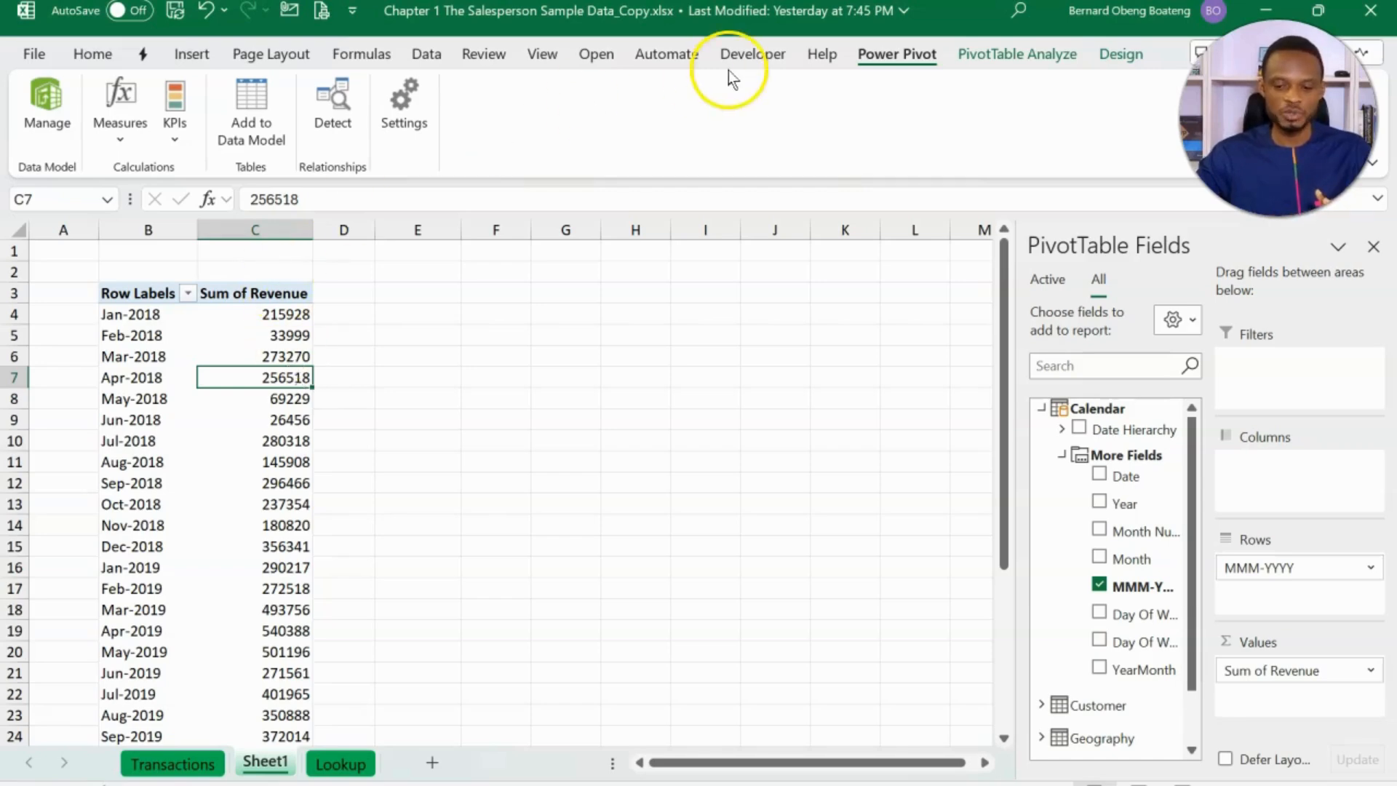
left_click(118, 131)
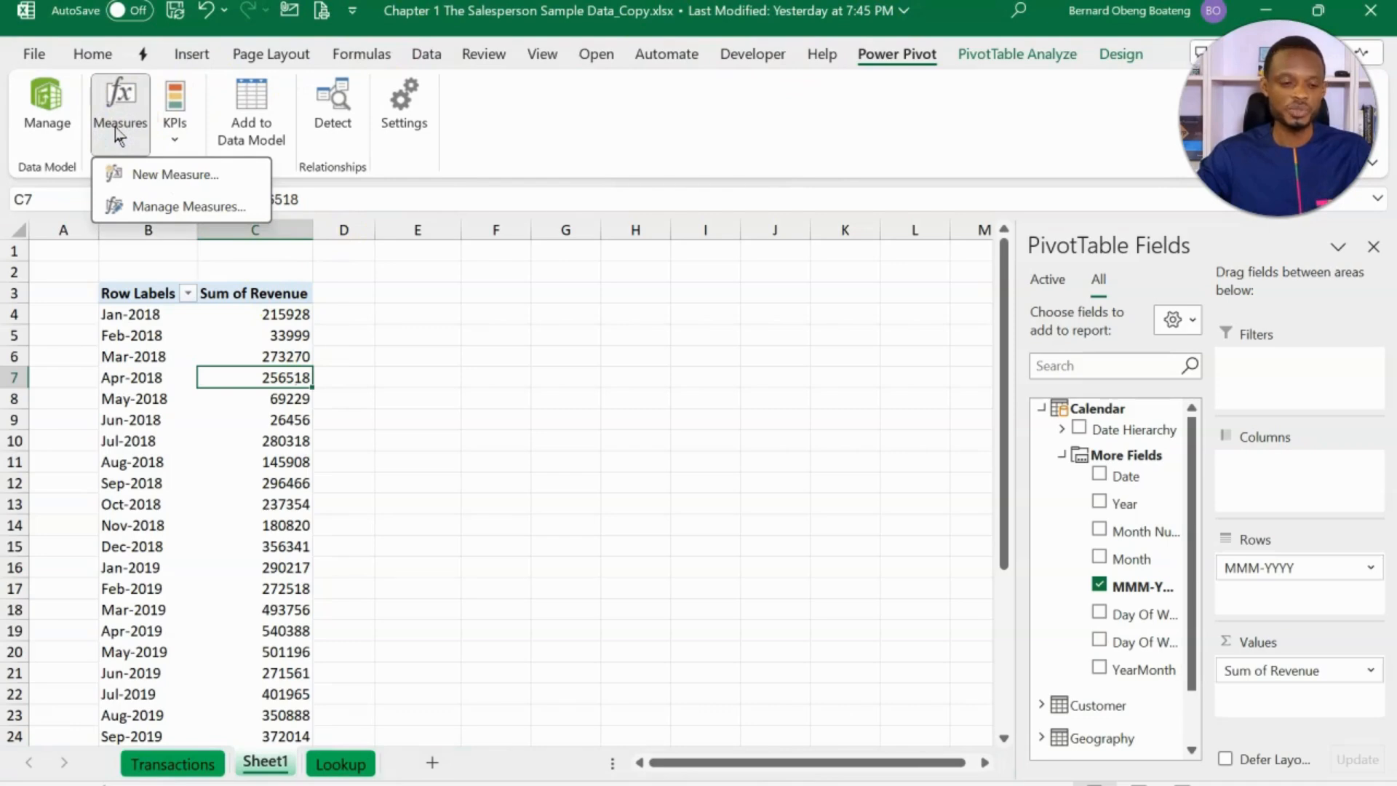
left_click(170, 181)
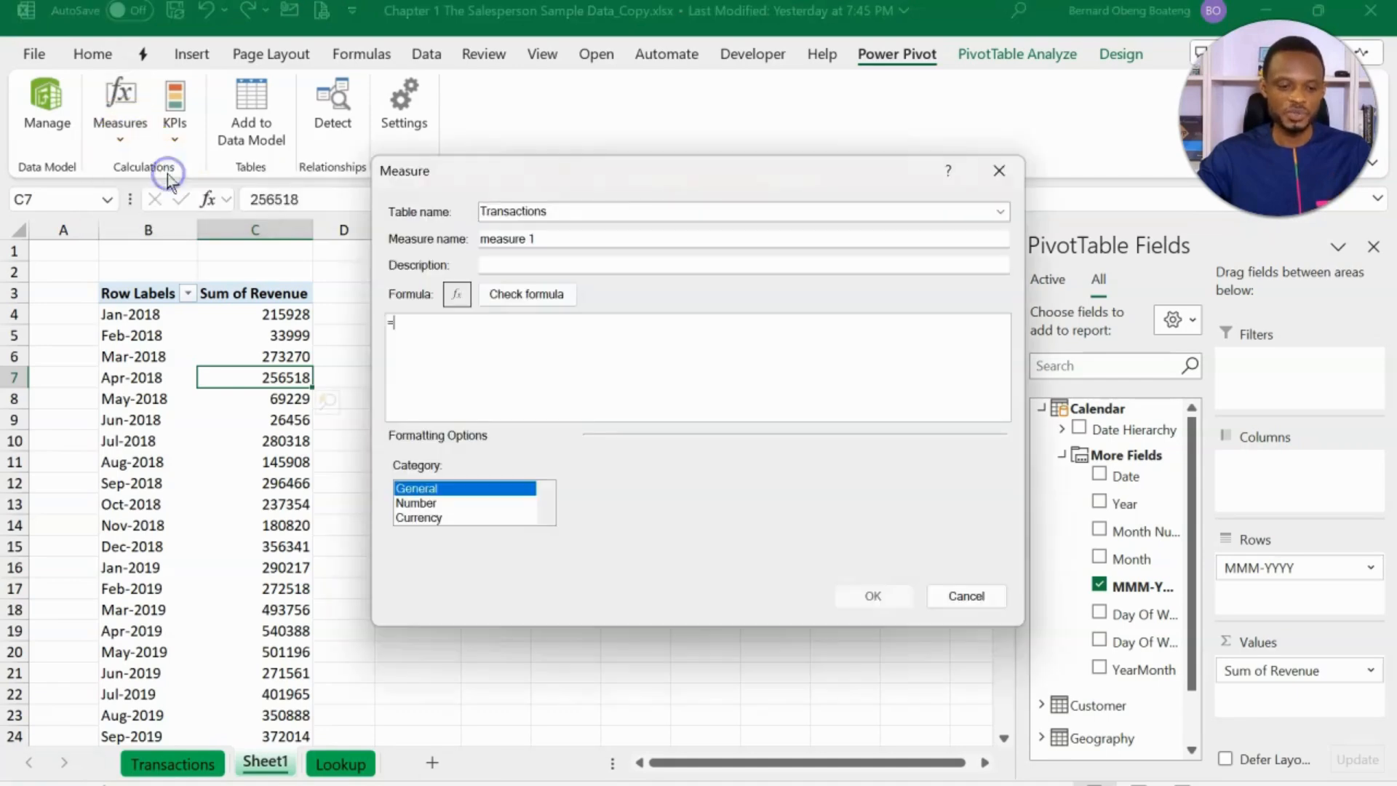
left_click_drag(604, 235, 352, 234)
type("YoY Growth")
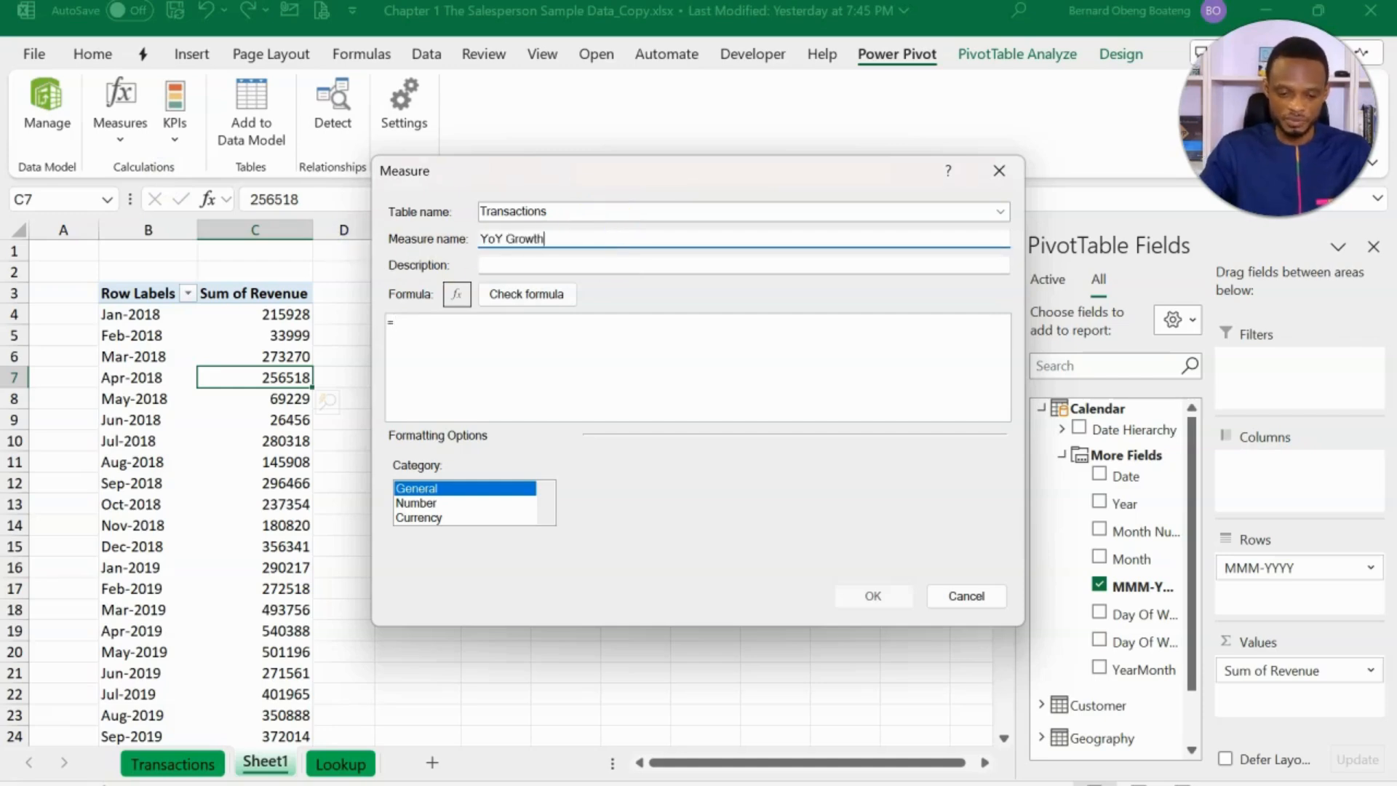
- Begin the YoY Growth measure's formula with =SUM(Transactions[Revenue])
left_click(426, 327)
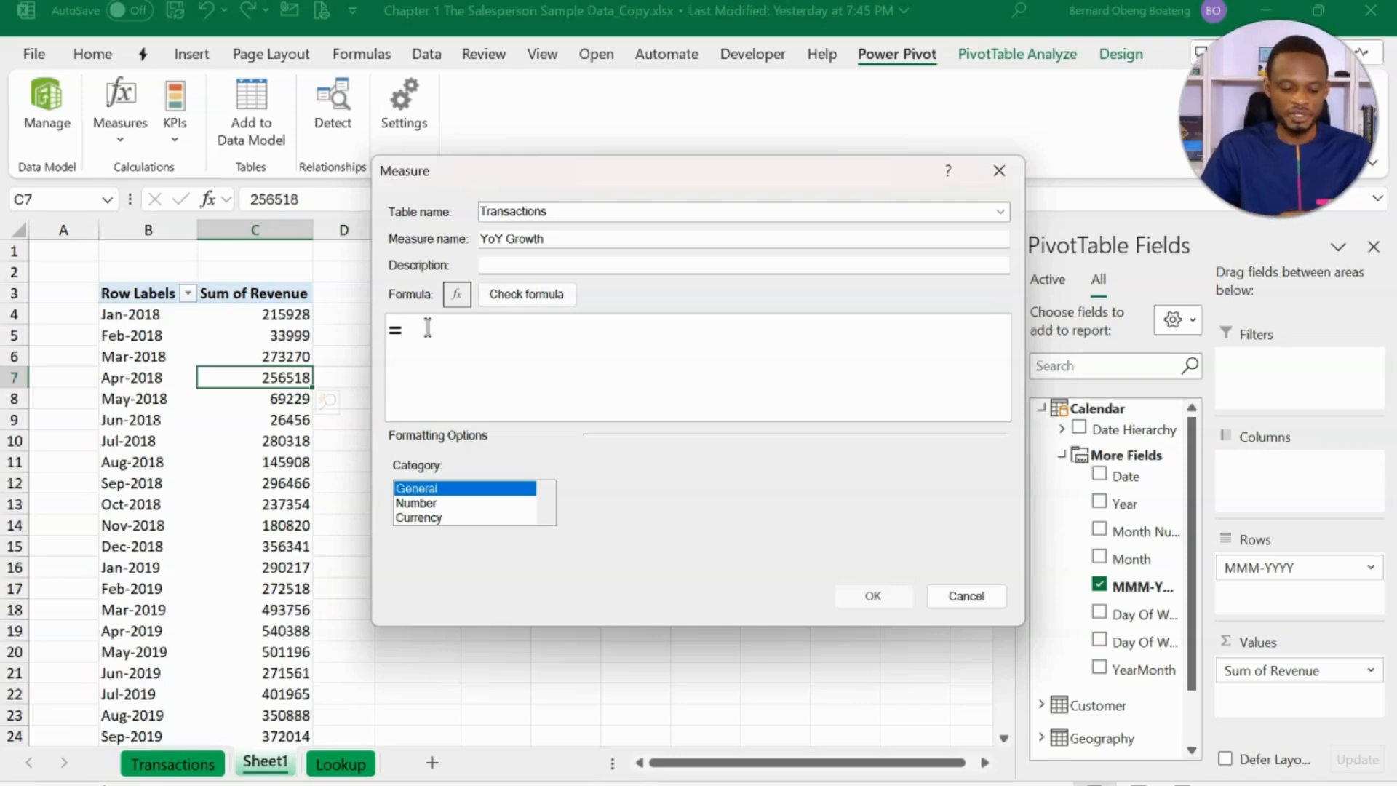
type("sum")
key("Tab")
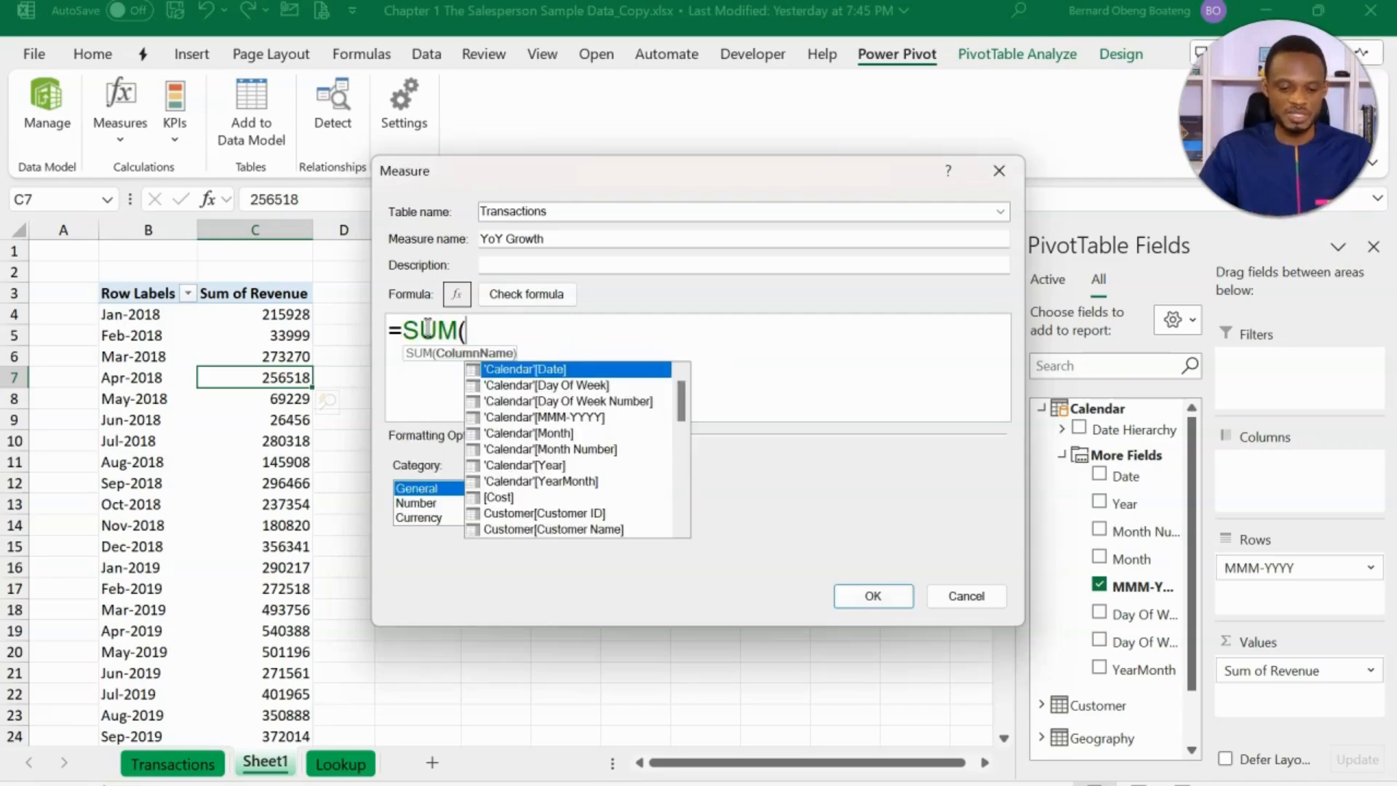
type("trana")
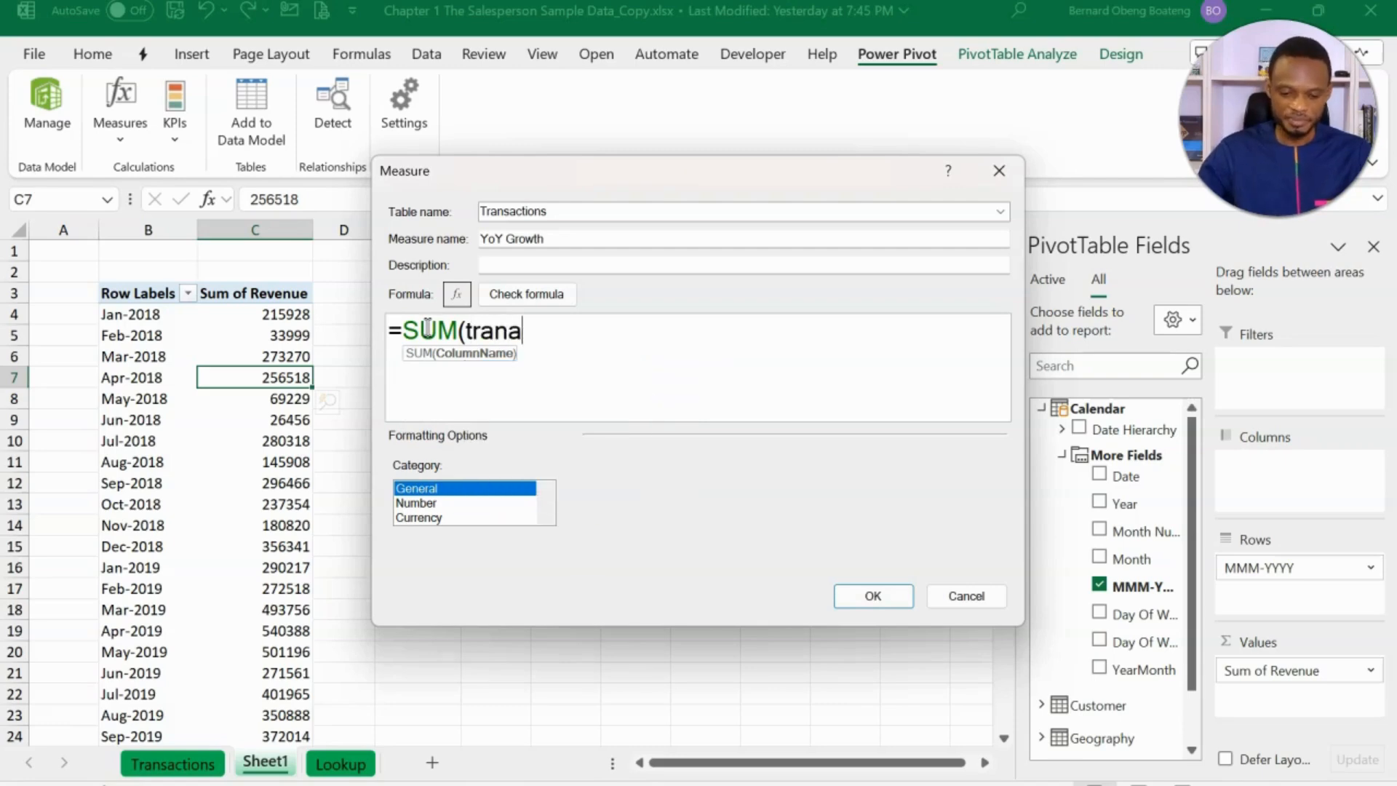
key("BackSpace")
type("s")
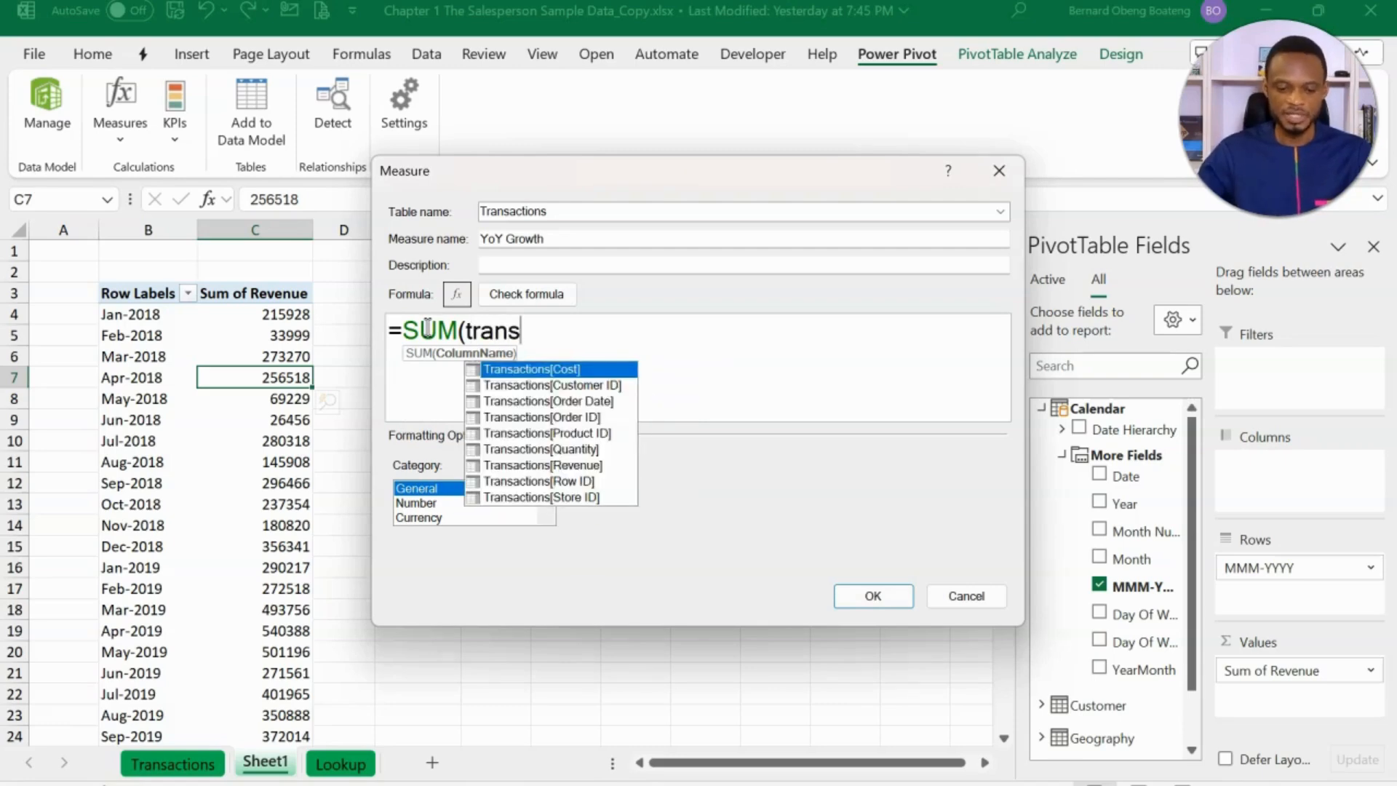
key("Down")
key("Down")
key("Down")
key("Down")
key("Down")
key("Down")
key("Down")
key("Down")
key("Up")
key("Up")
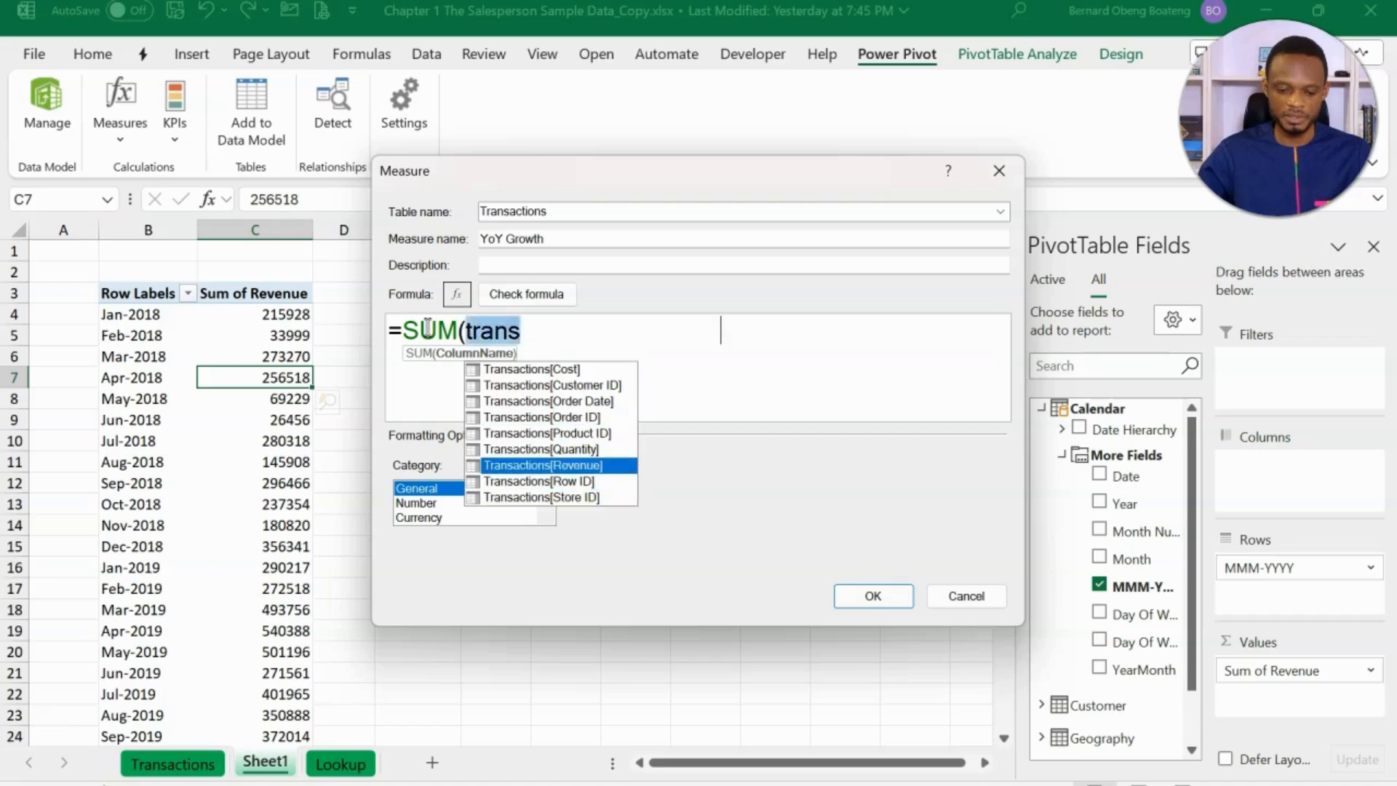
key("Tab")
type(")")
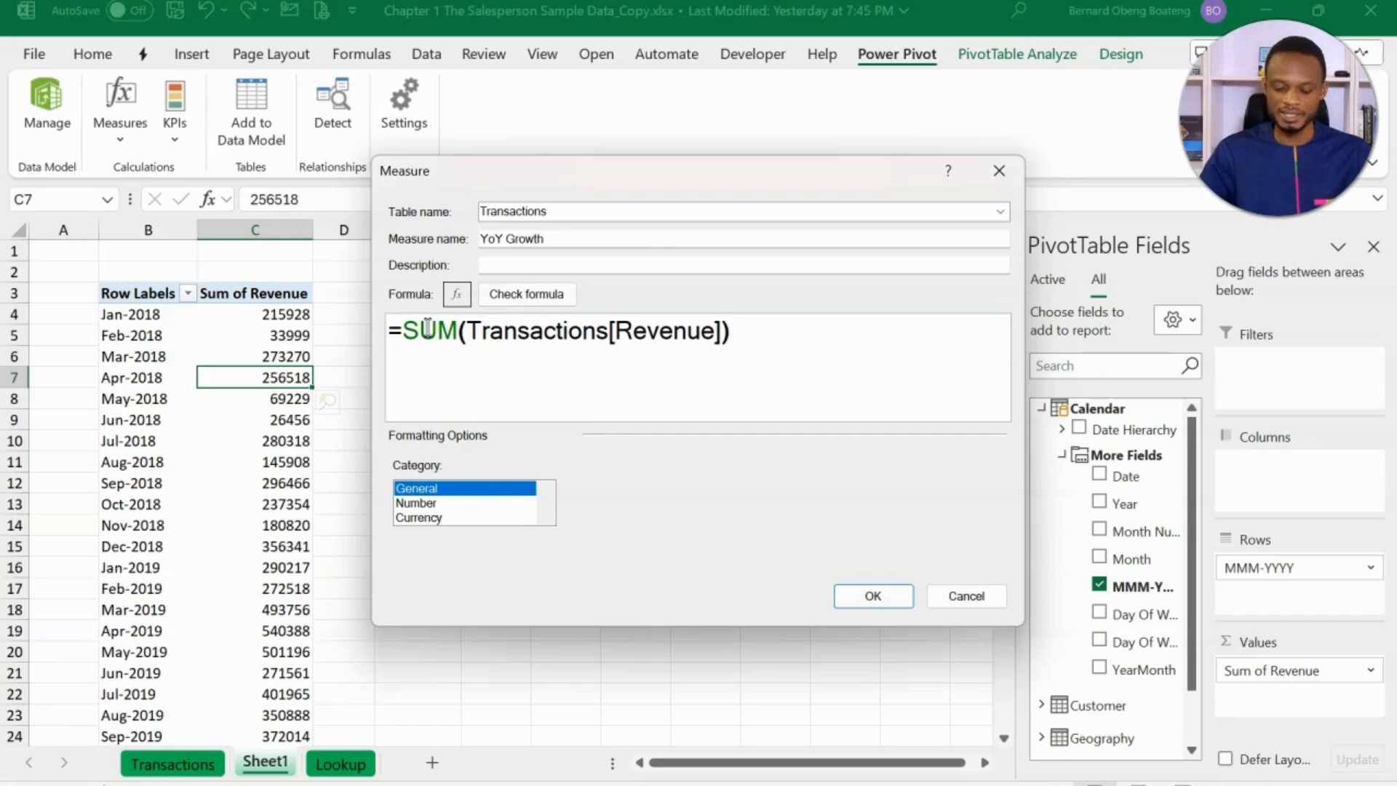
type("/")
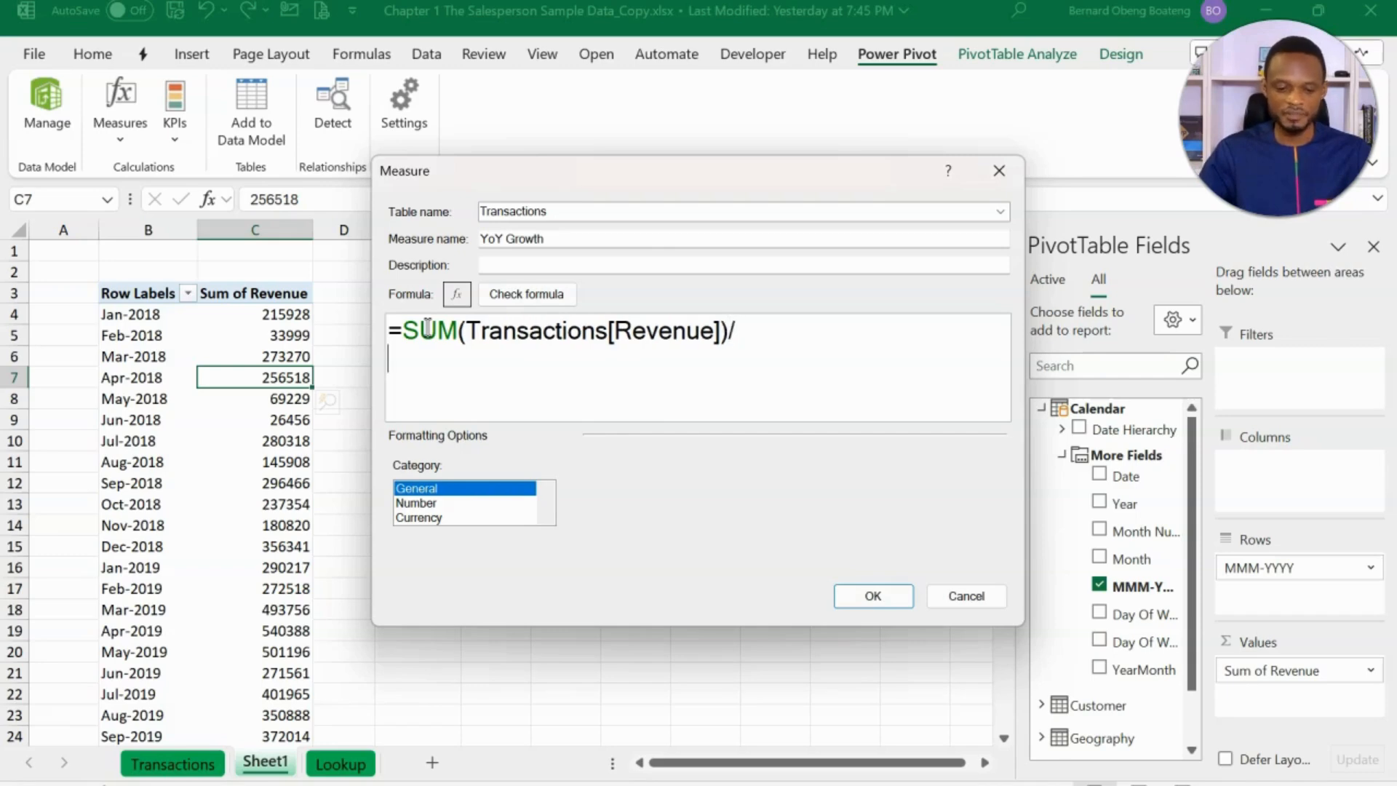
- Continue the YoY Growth formula by dividing by CALCULATE(SUM(Transactions[Revenue]), starting CALCULATE on a new line
key("shift+Return")
type("cal")
key("Tab")
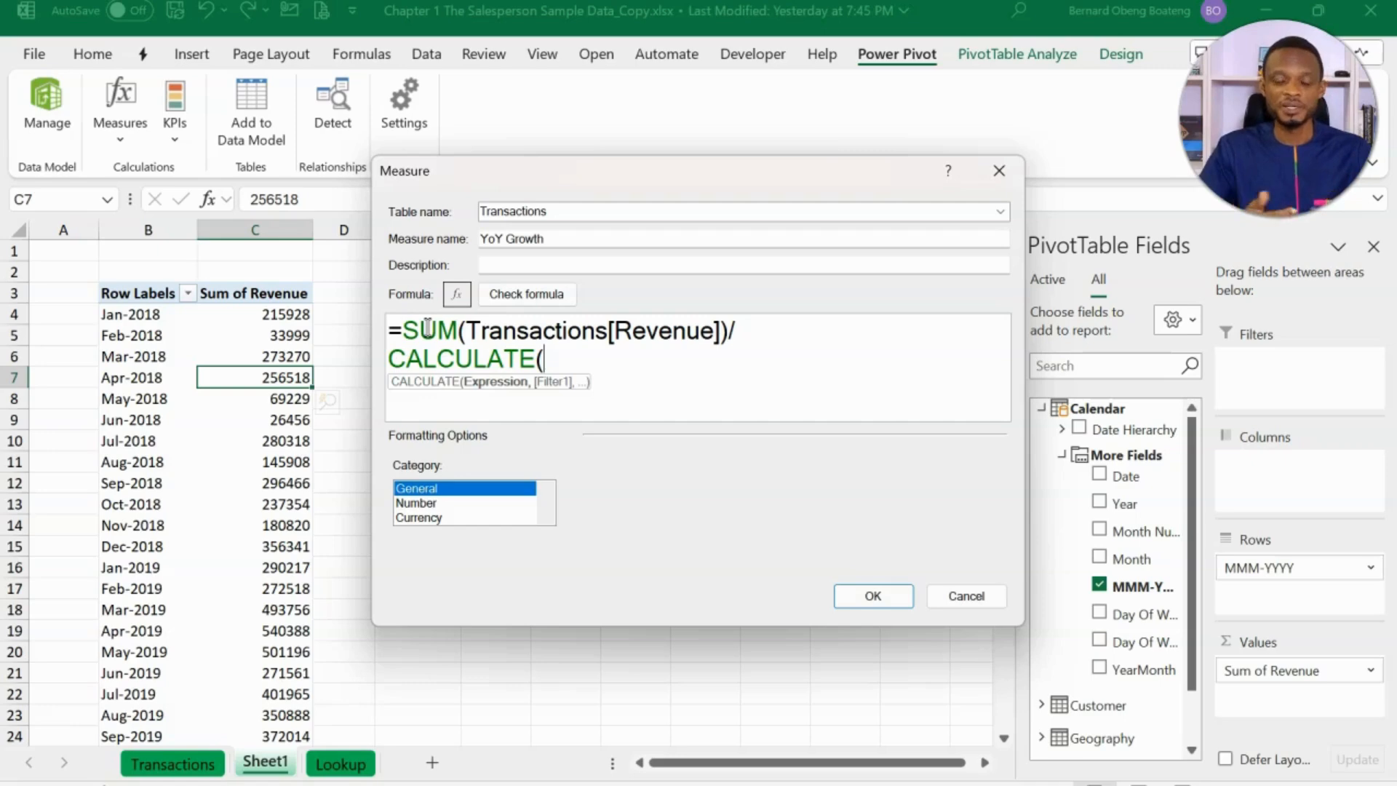
type("sum")
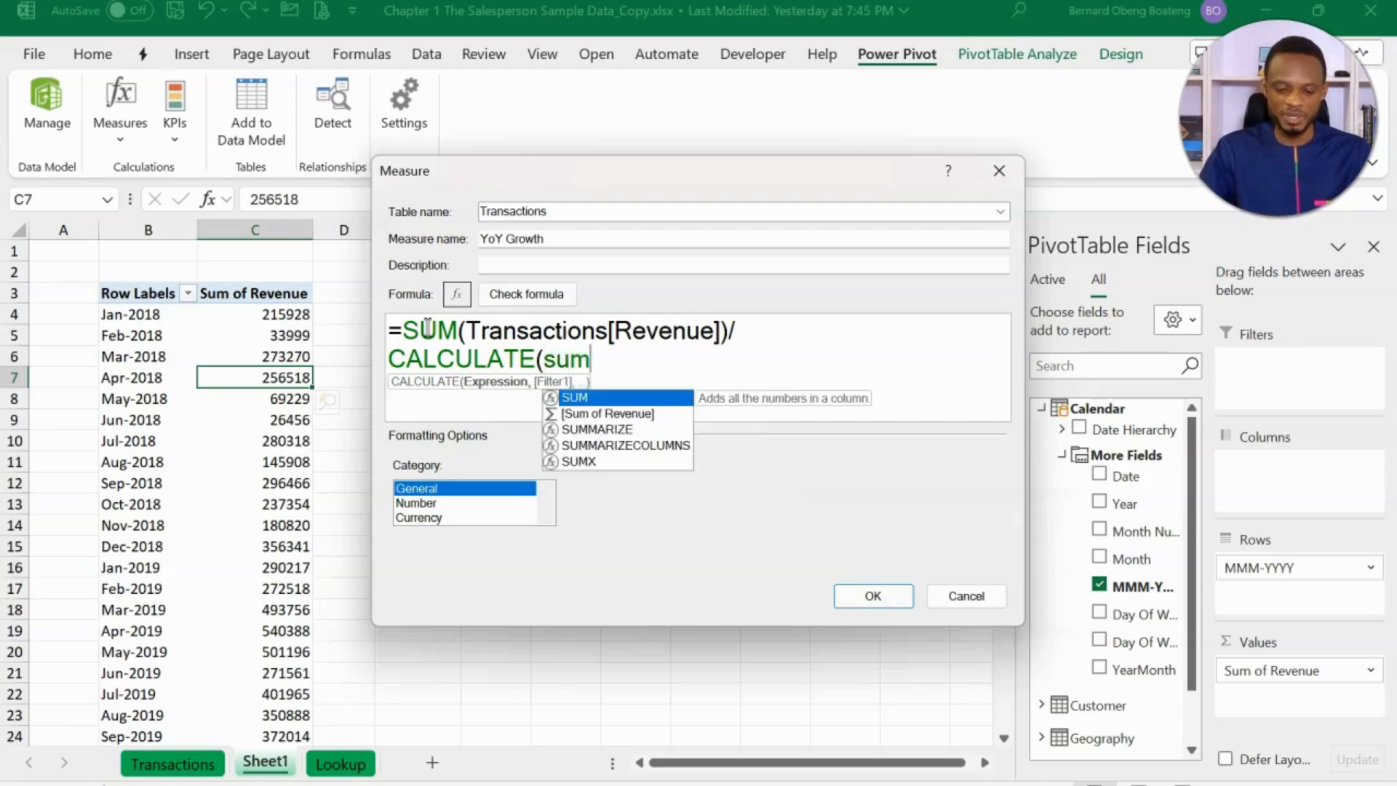
key("Tab")
type("tra")
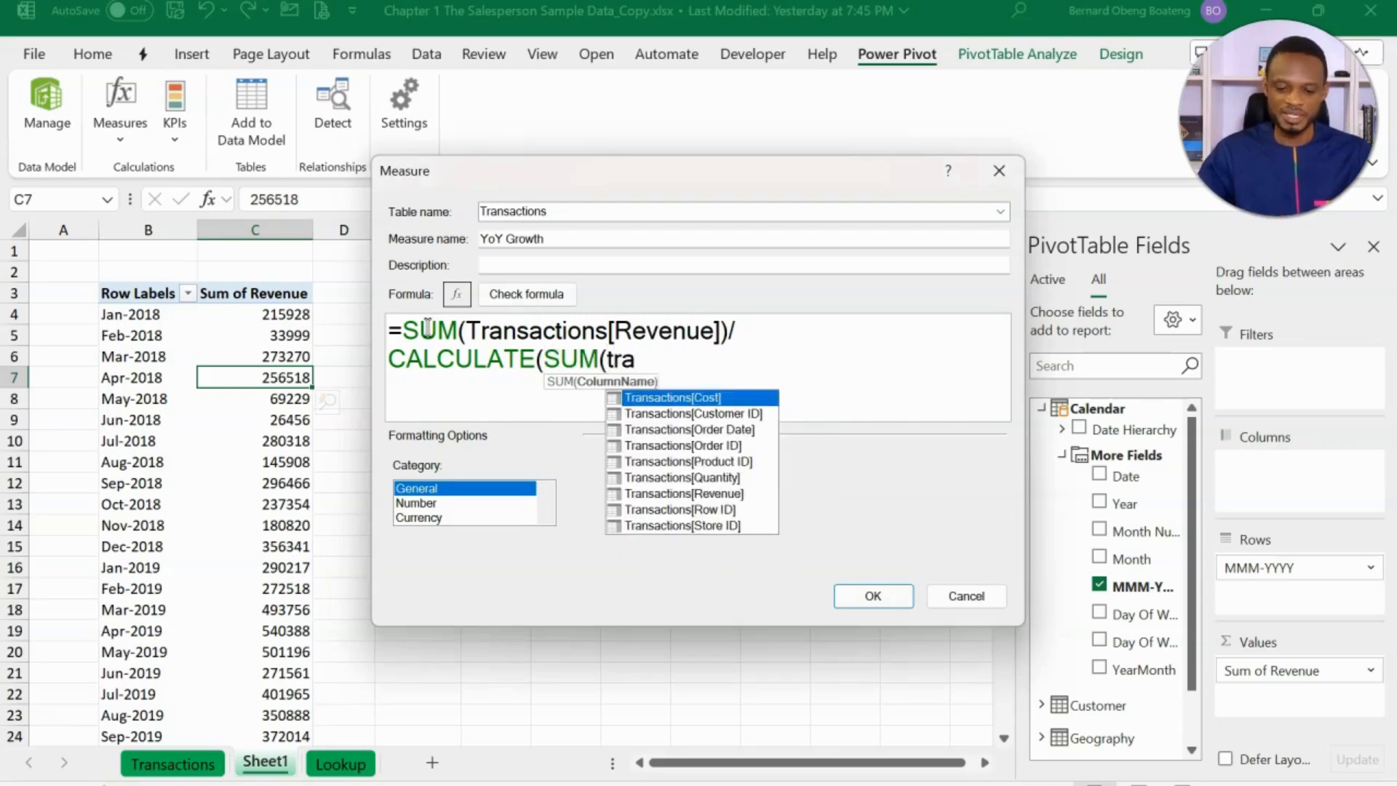
key("Down")
key("Down")
key("Down")
key("Down")
key("Down")
key("Down")
key("Tab")
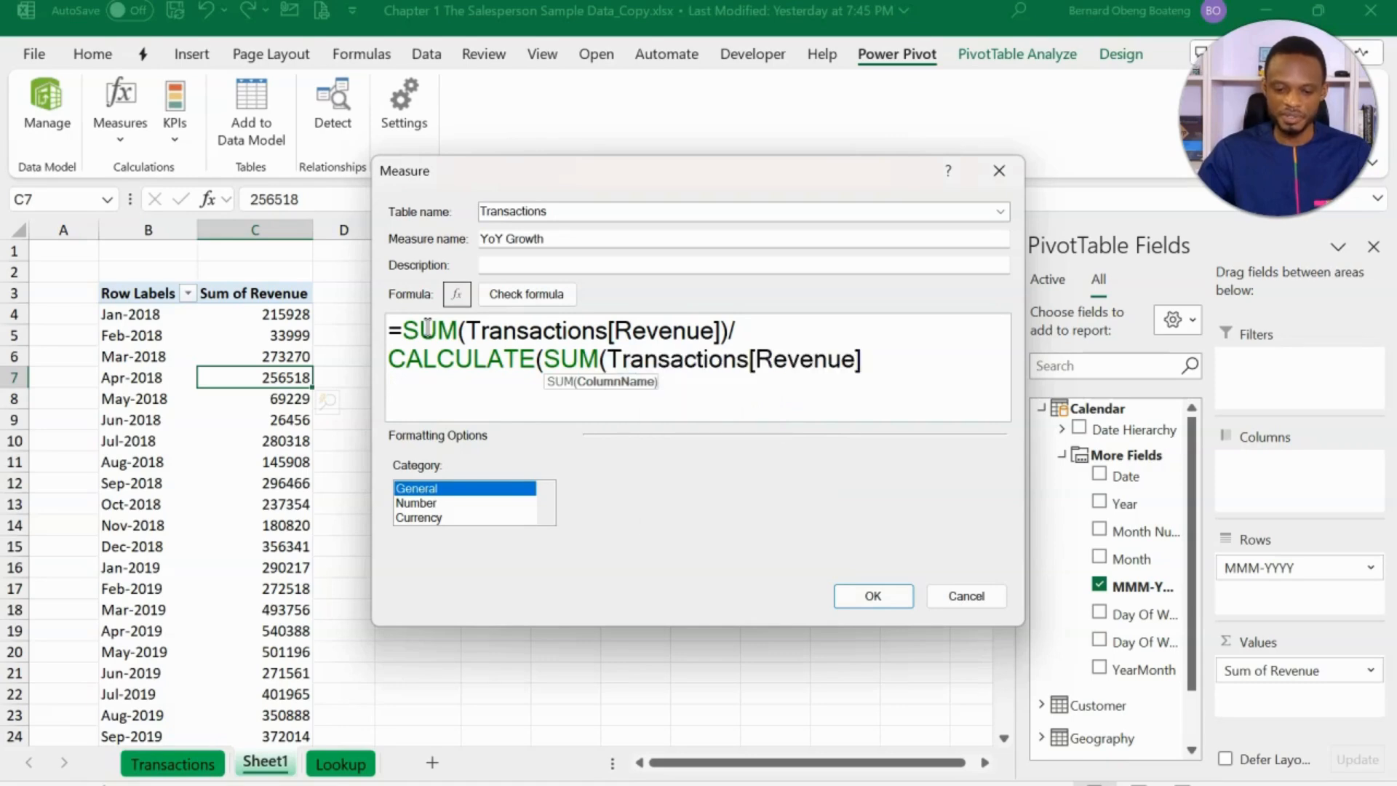
type(")")
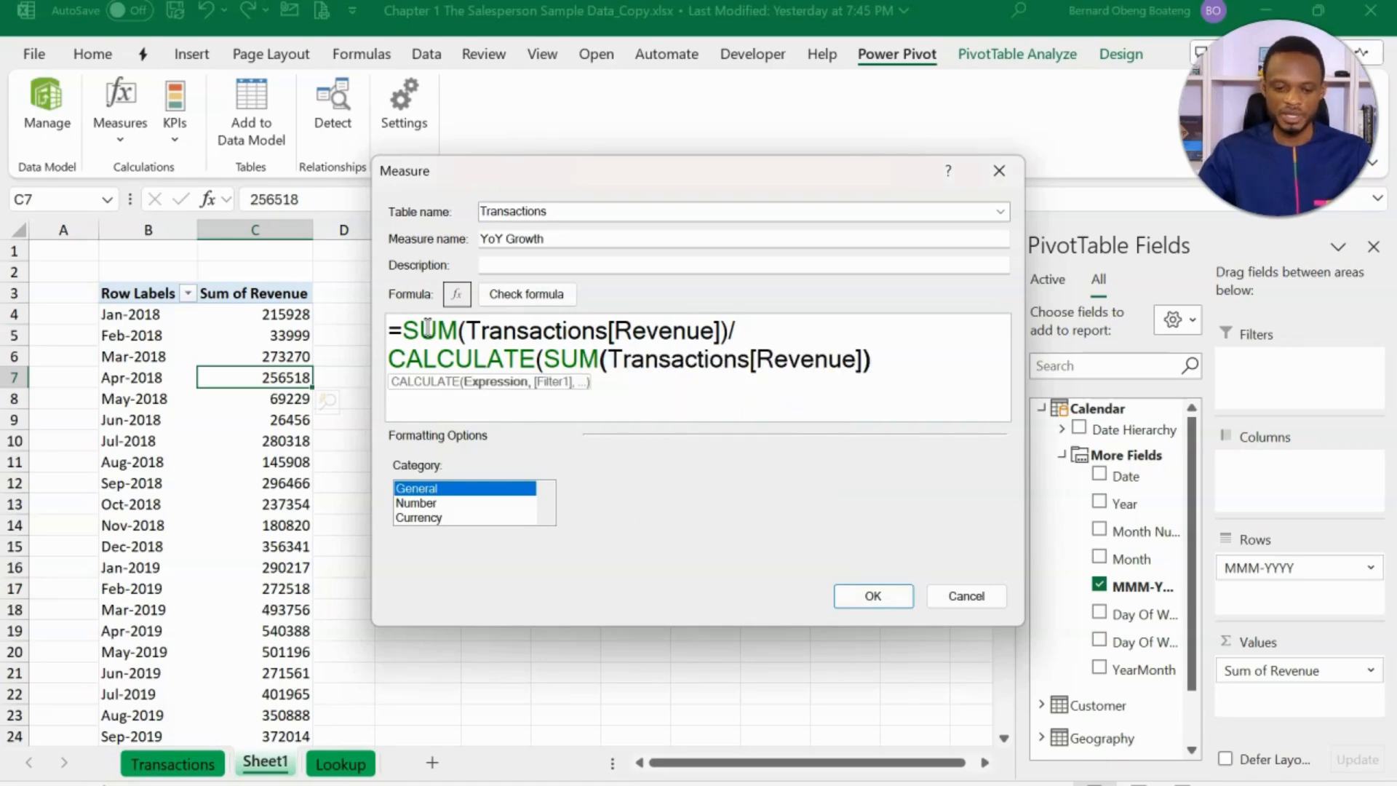
type(",")
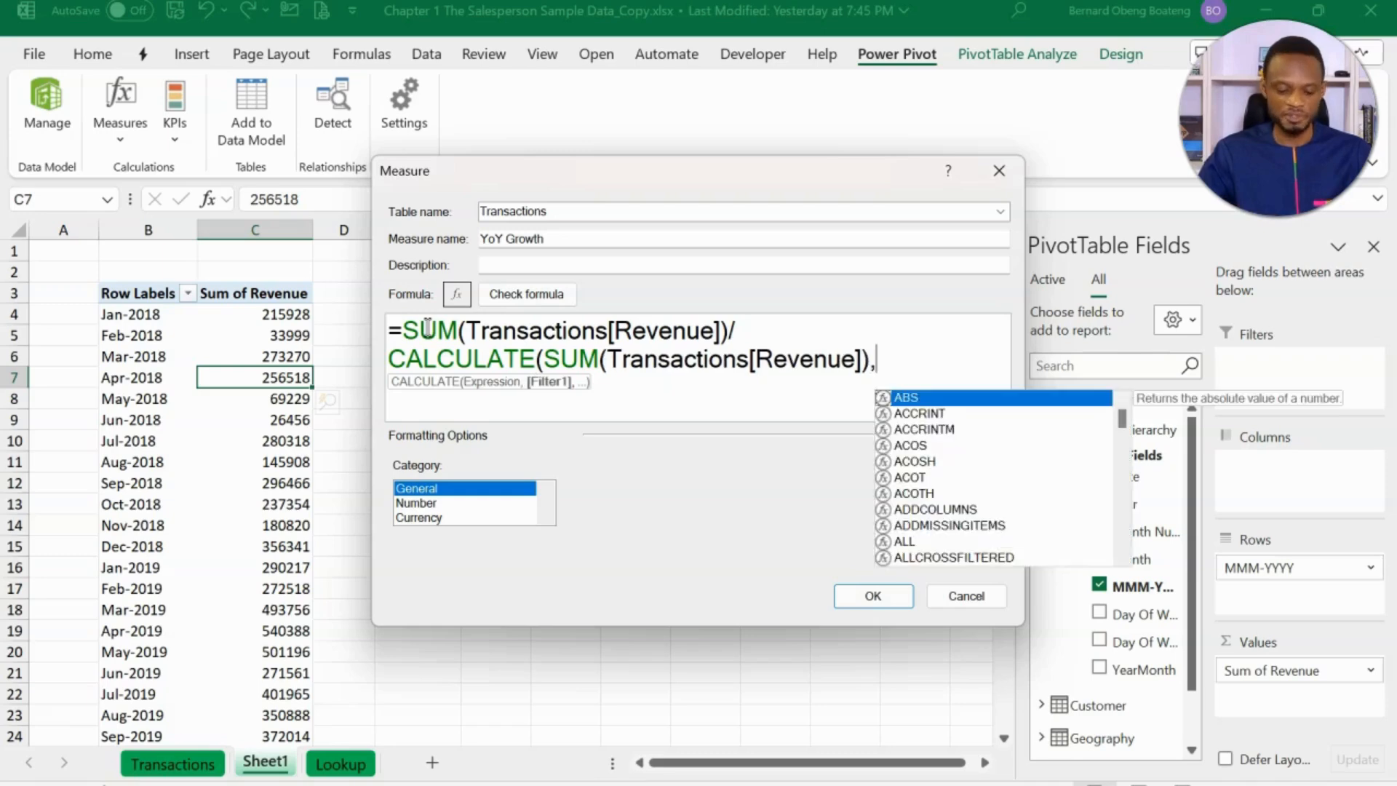
key("shift+Return")
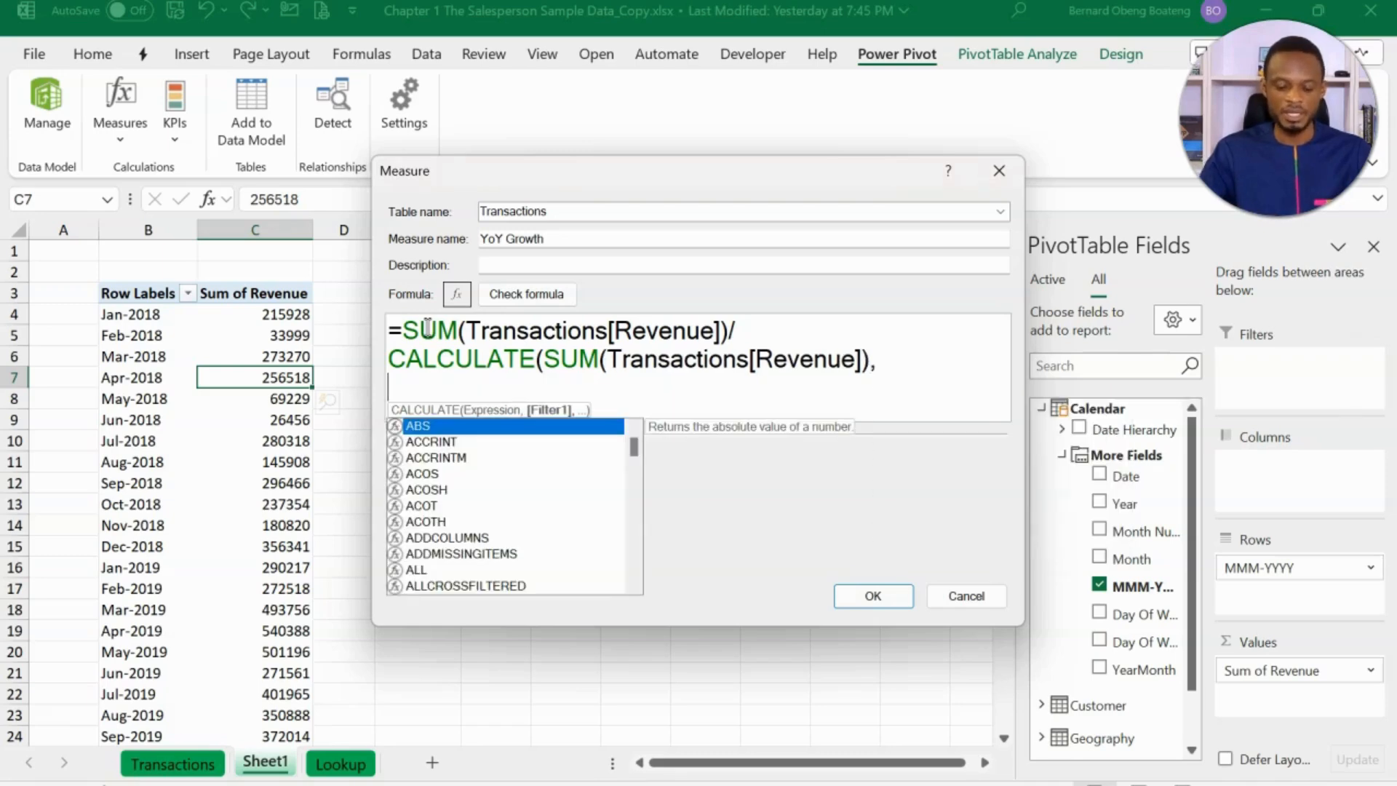
- Complete the formula with SAMEPERIODLASTYEAR('Calendar'[Date]))-1 on the third line and check it for errors
type("sam")
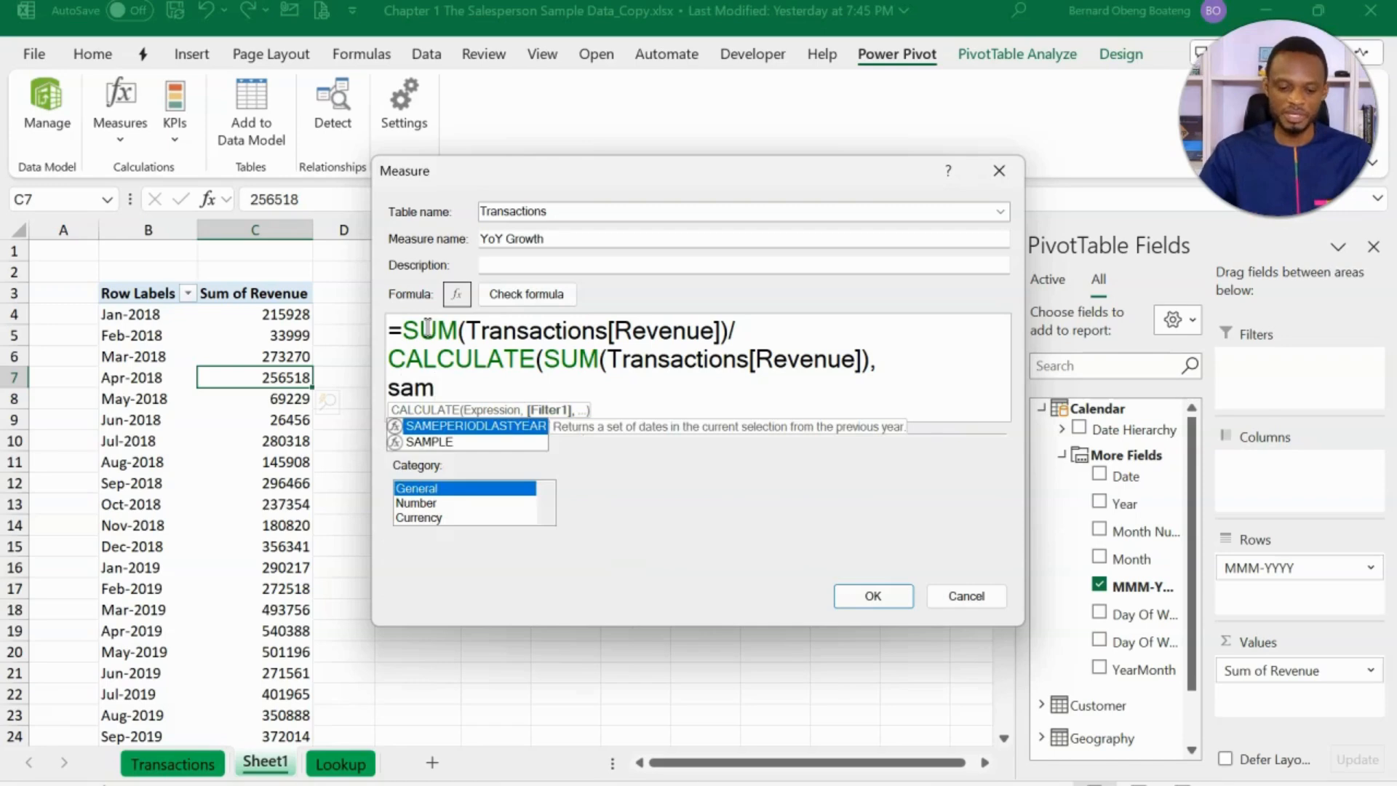
key("Tab")
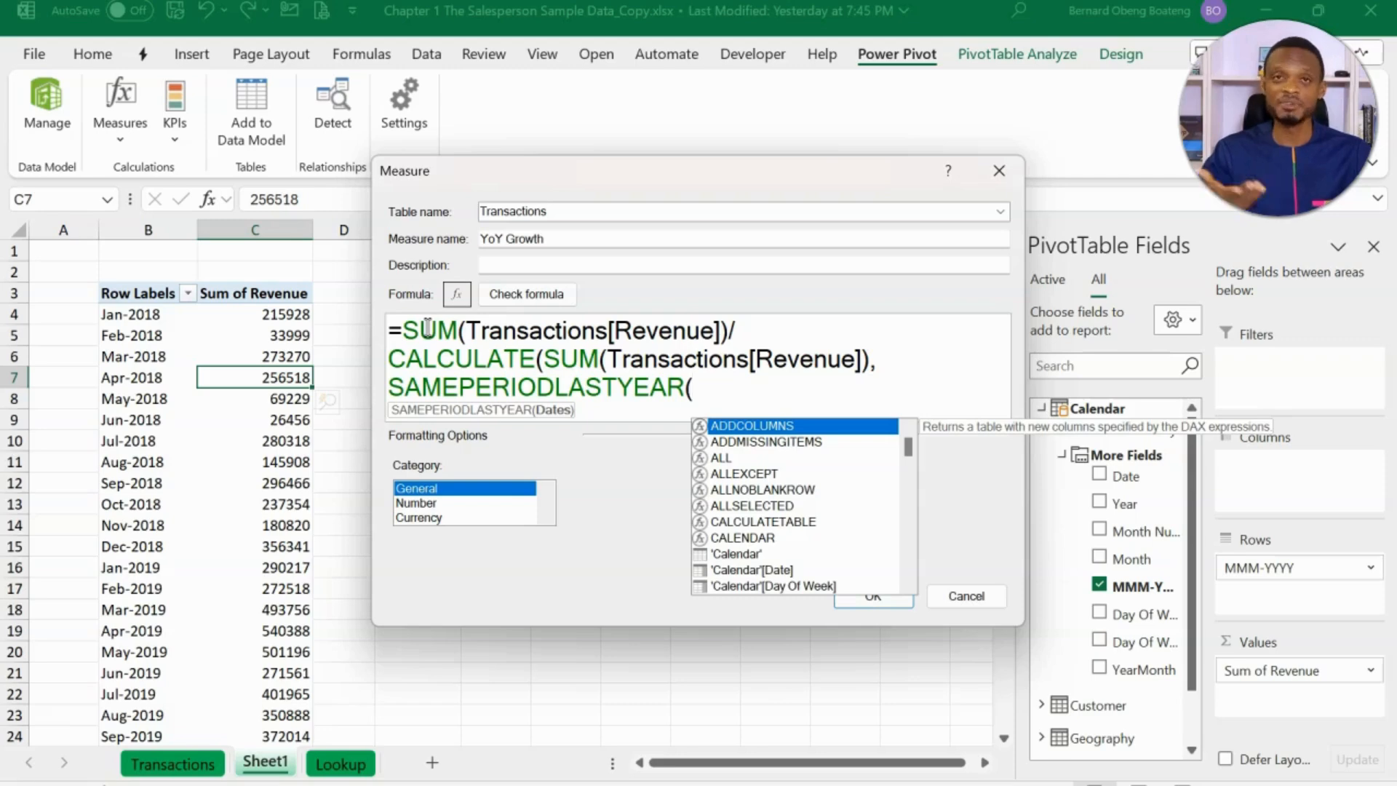
type("cal")
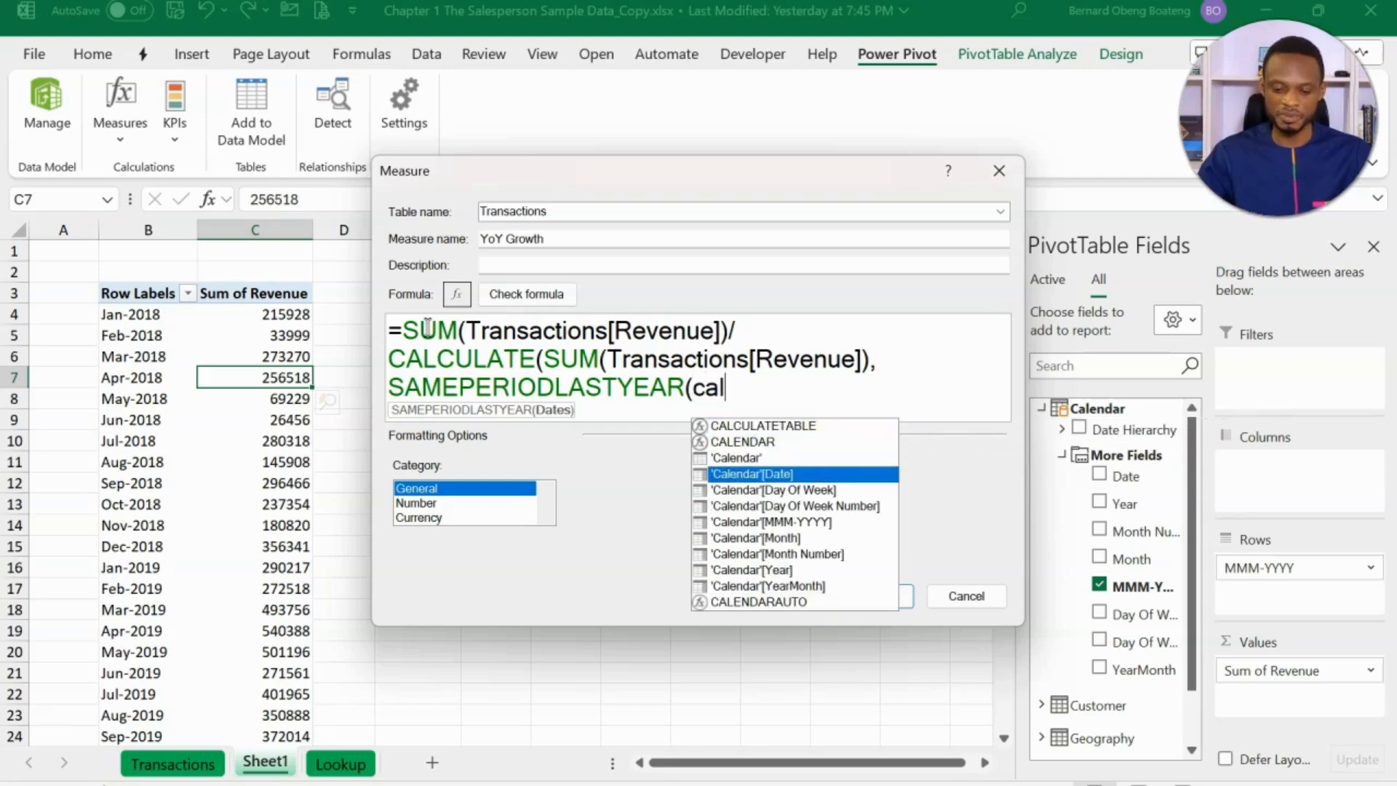
key("Tab")
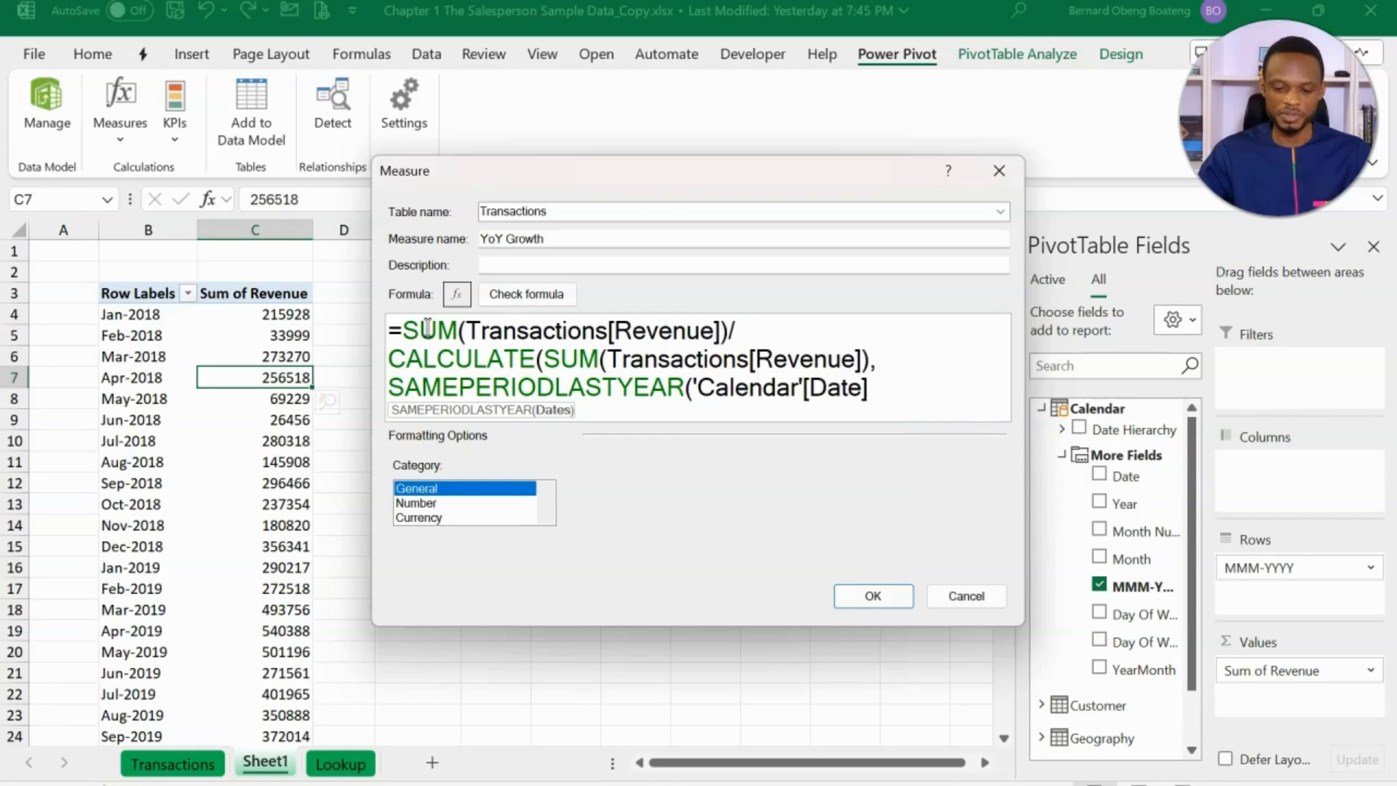
type(")")
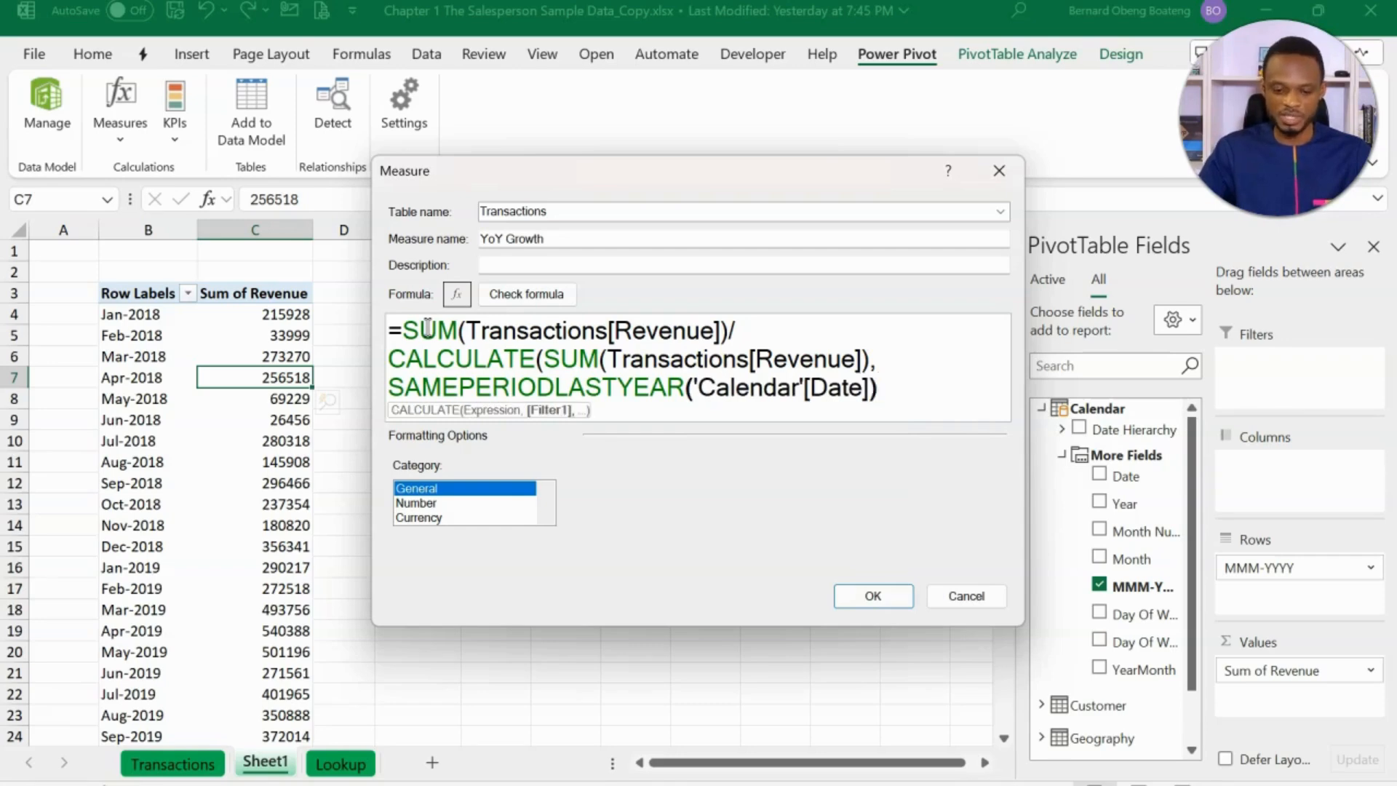
type(")")
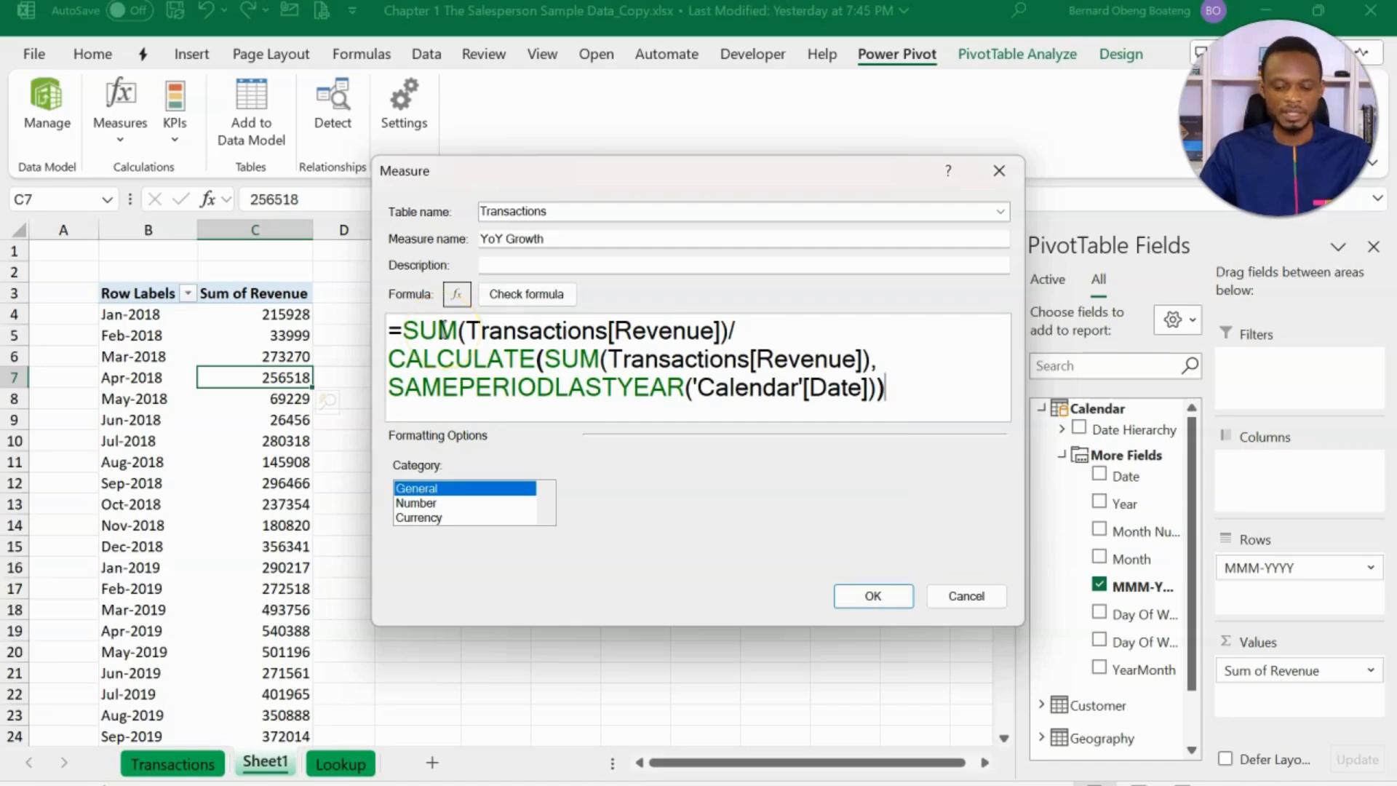
type("-1")
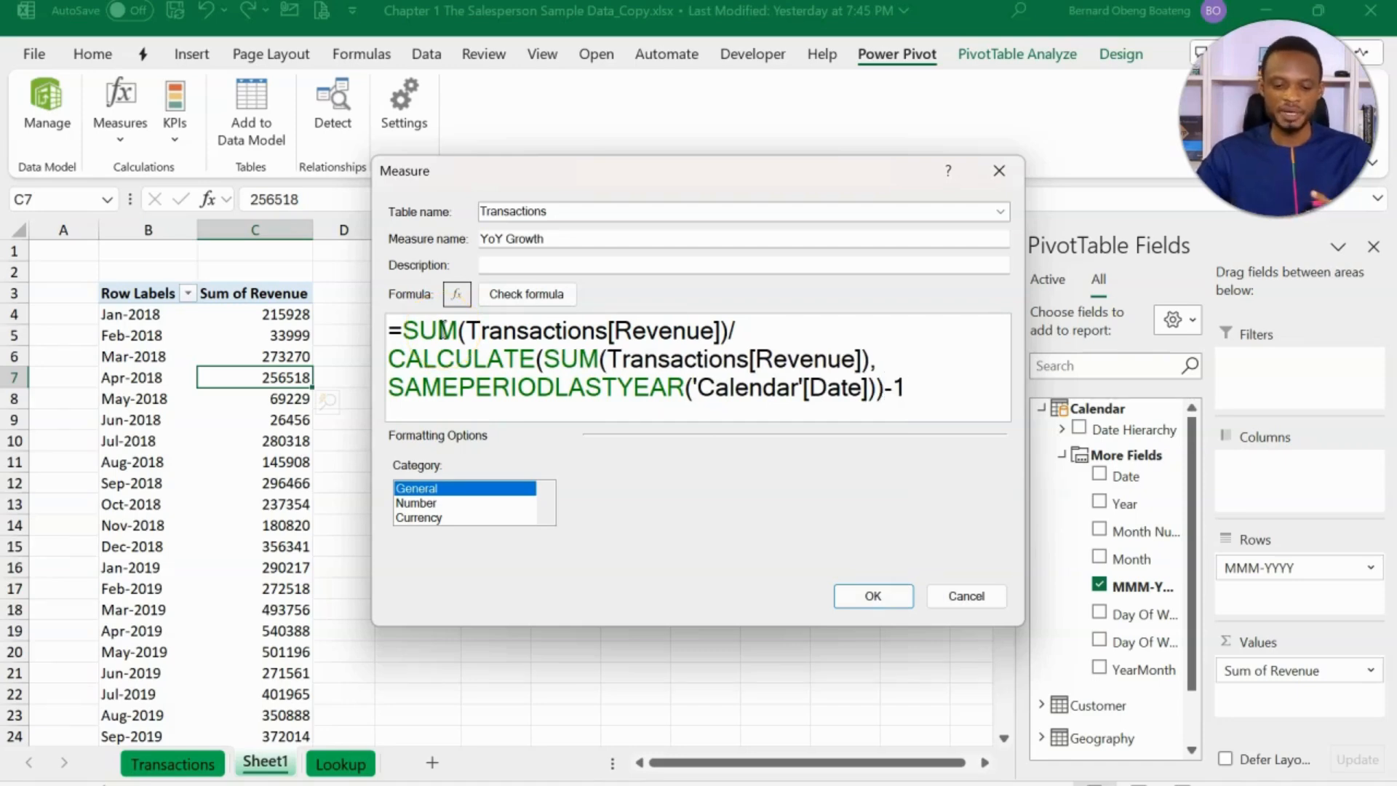
left_click(533, 296)
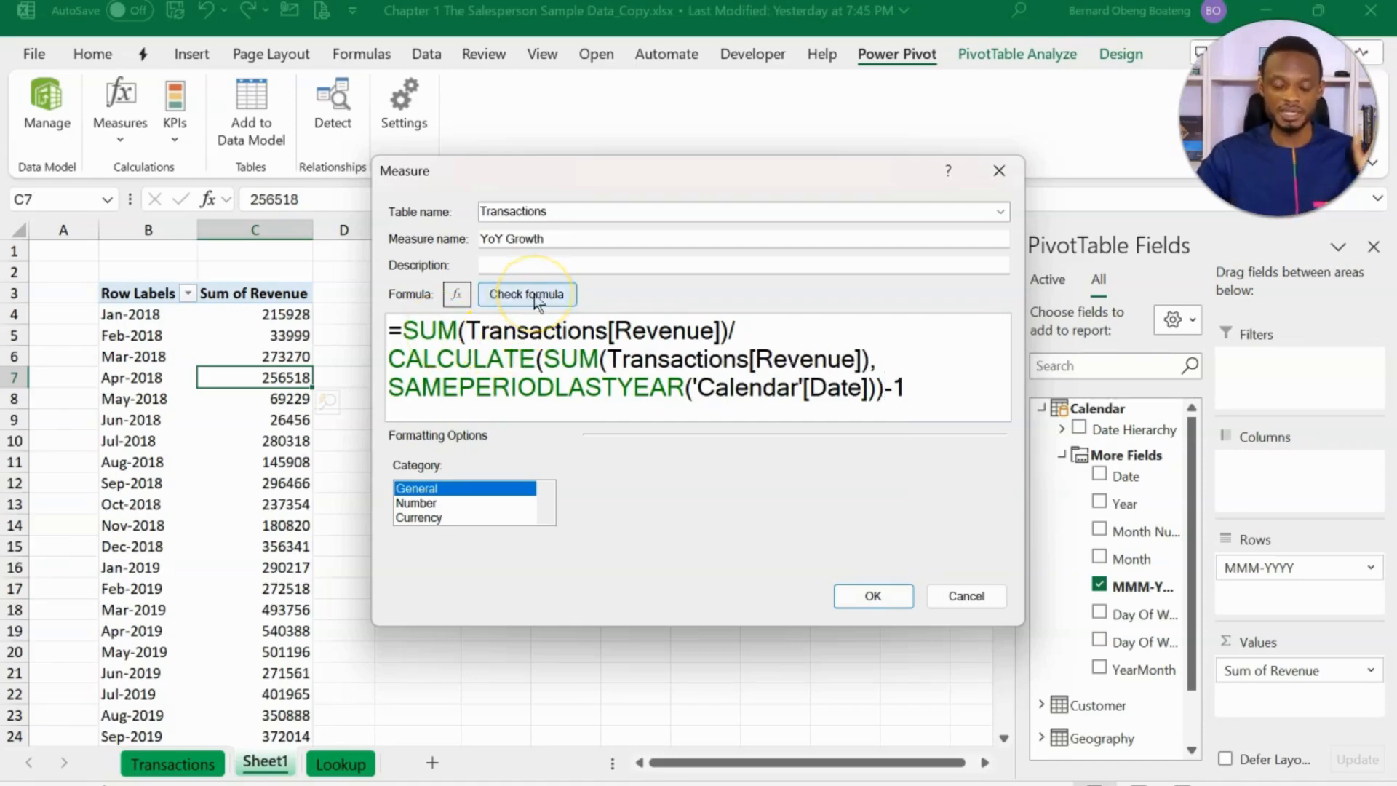
left_click(536, 298)
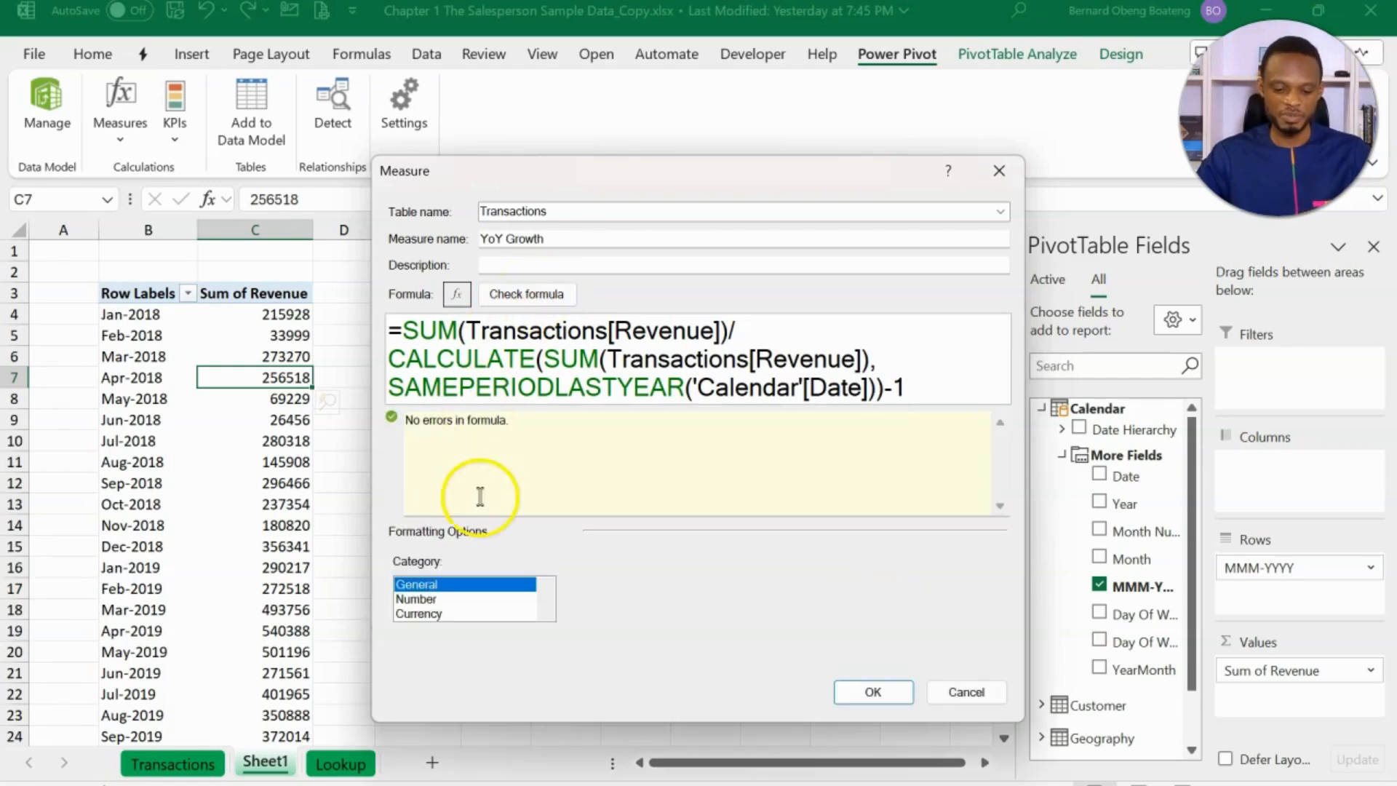
- Set the measure's formatting category to Number with the Percentage format and create the measure
left_click(444, 599)
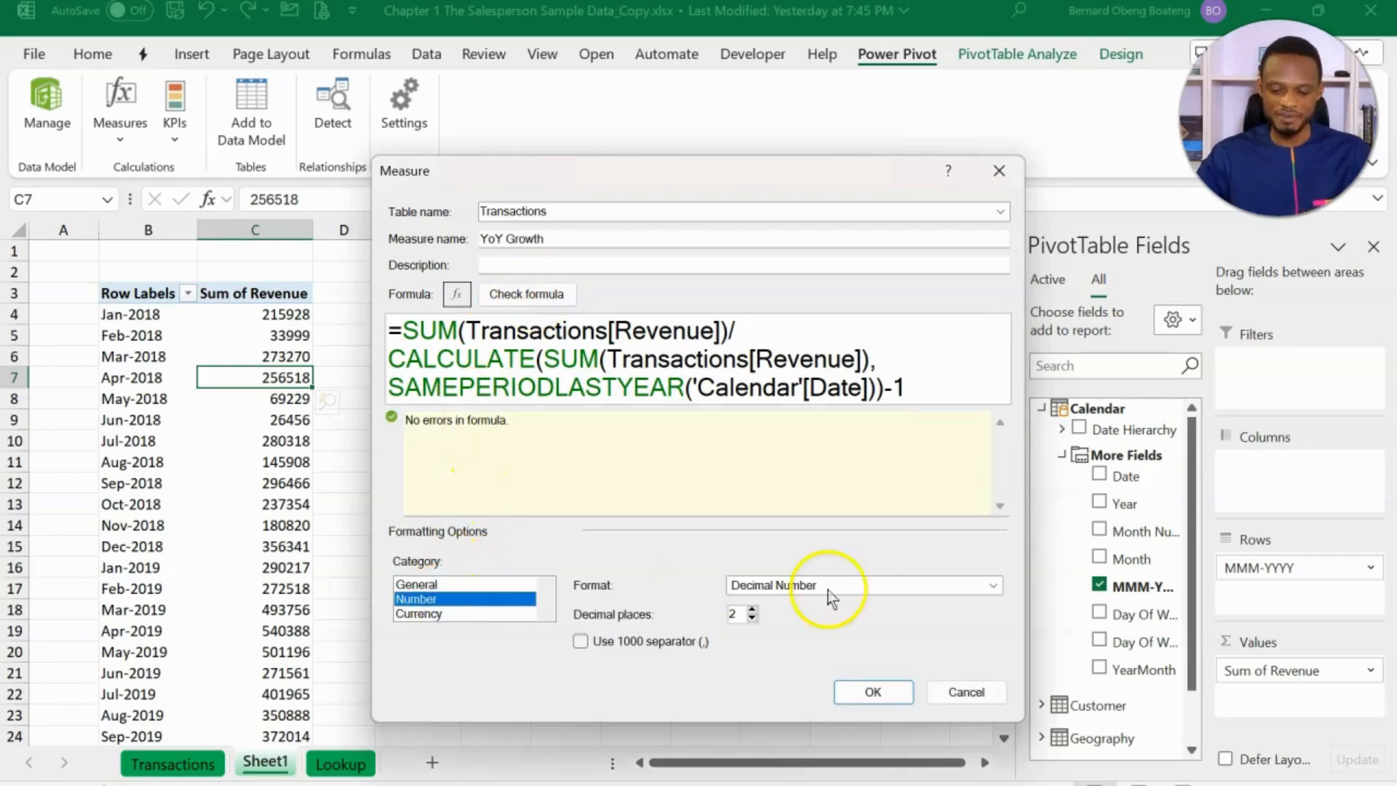
left_click(991, 585)
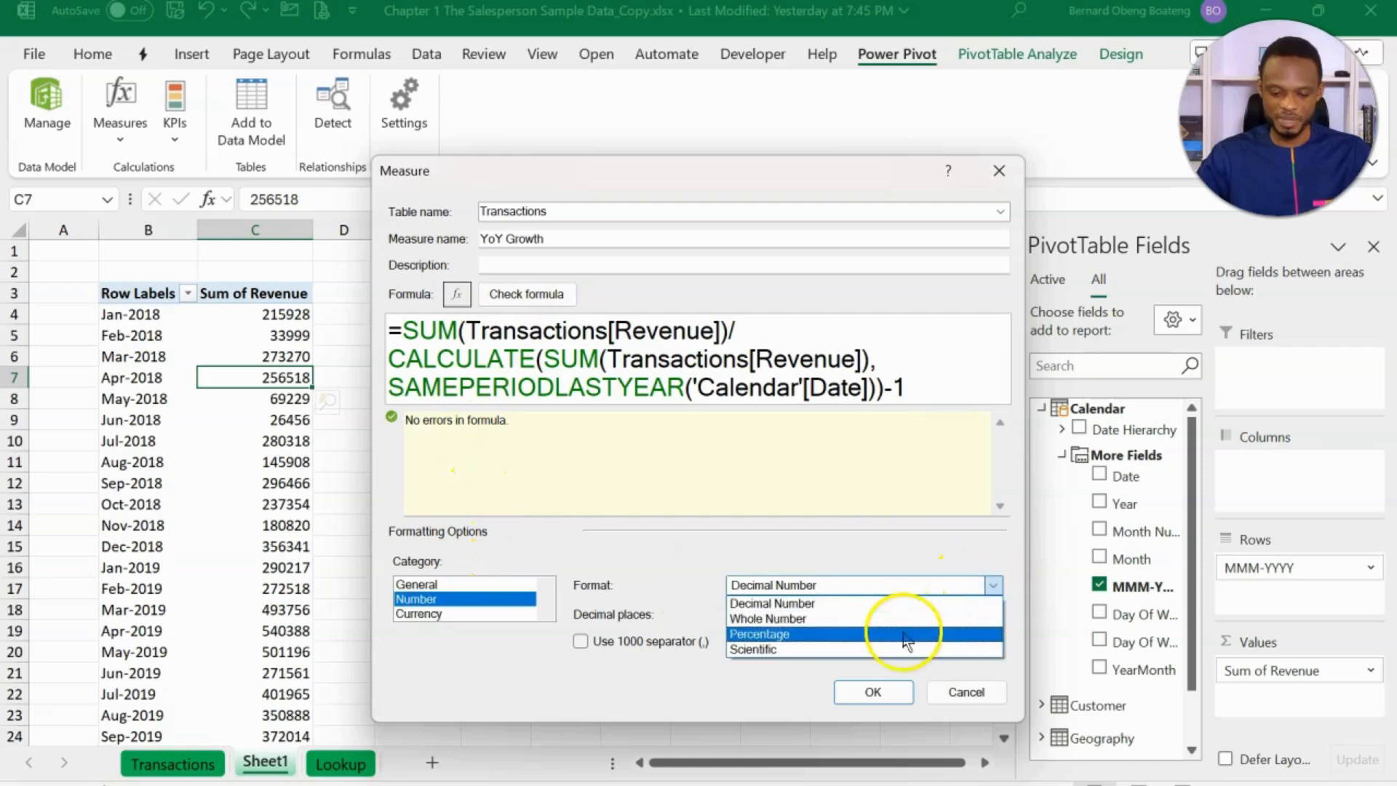
left_click(904, 636)
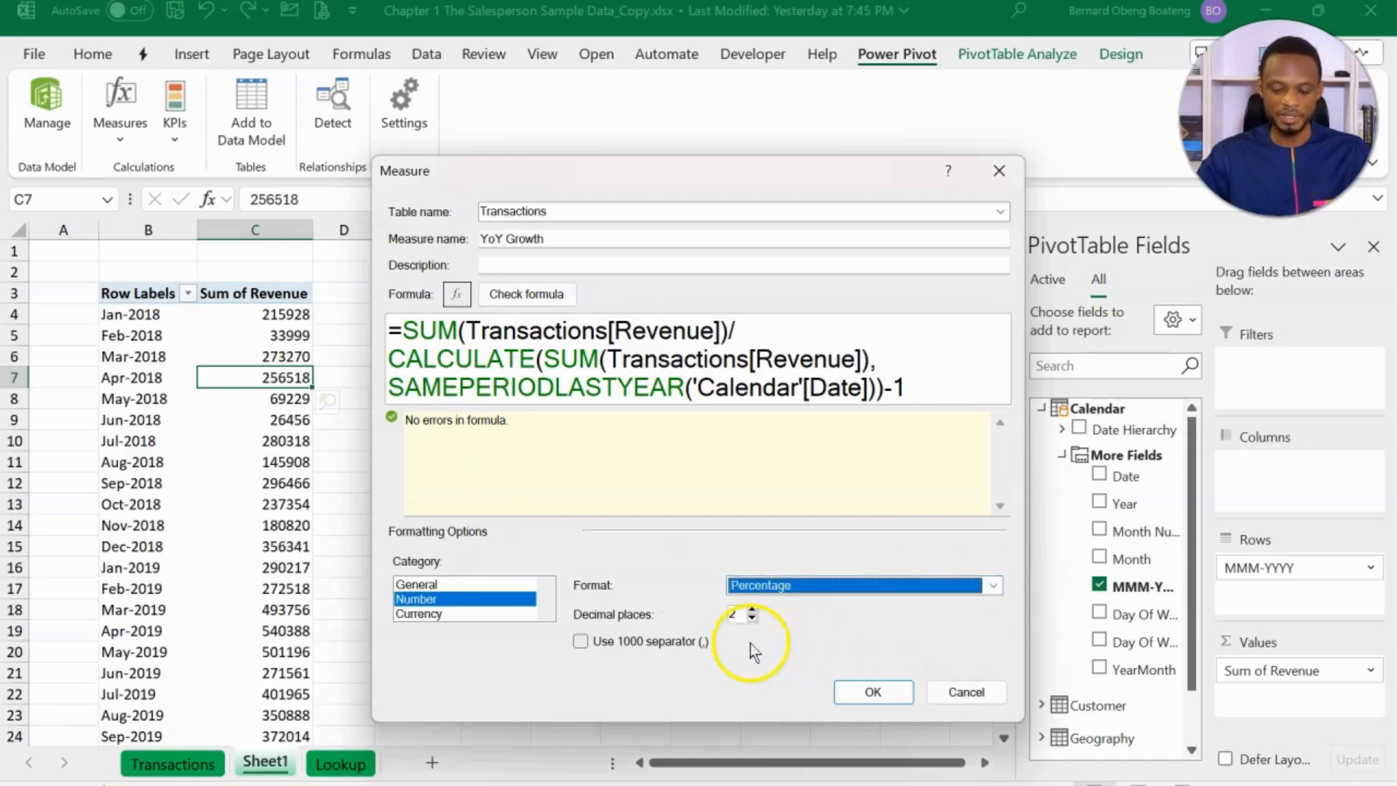
left_click(873, 692)
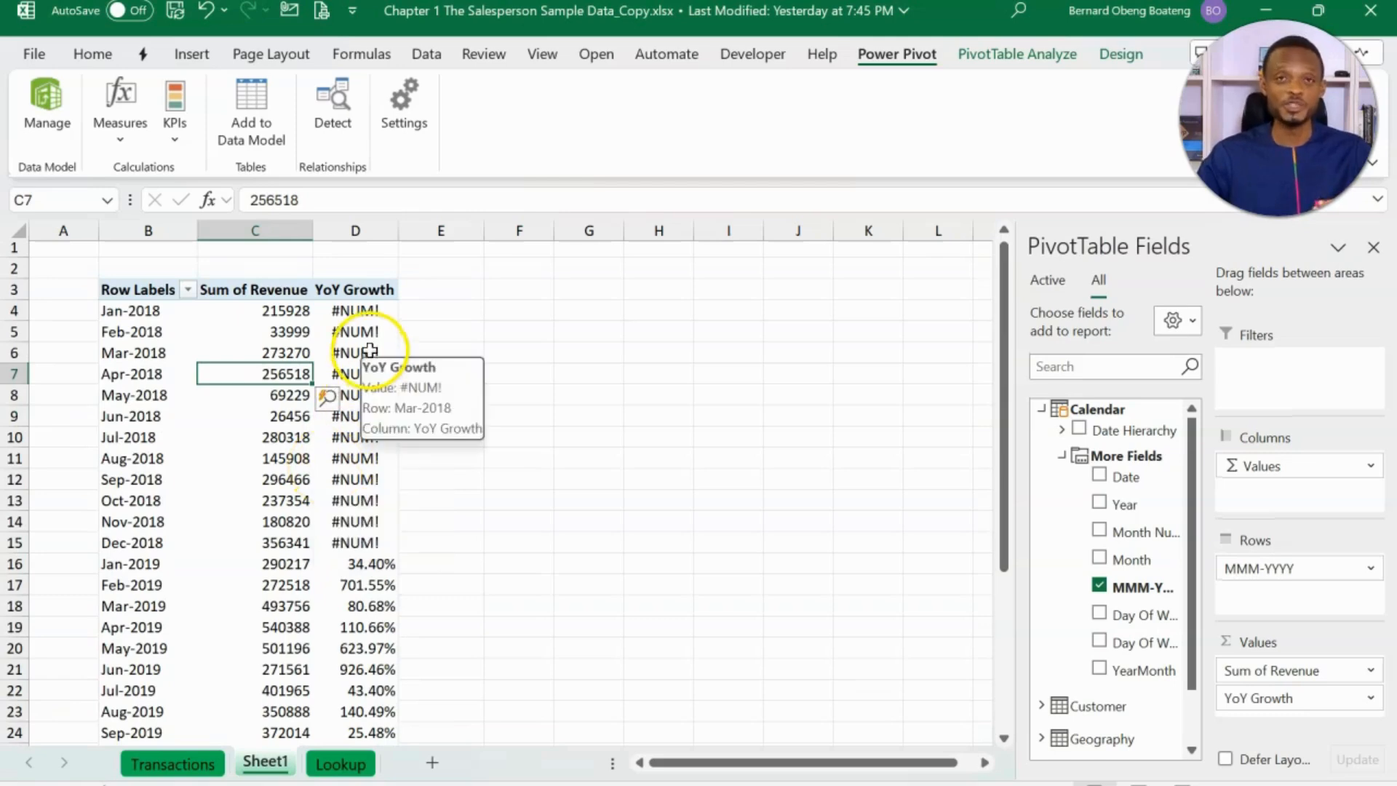
- Review the monthly YoY Growth results in the PivotTable and reopen the YoY Growth measure for editing
scroll(361, 523, "down", 1)
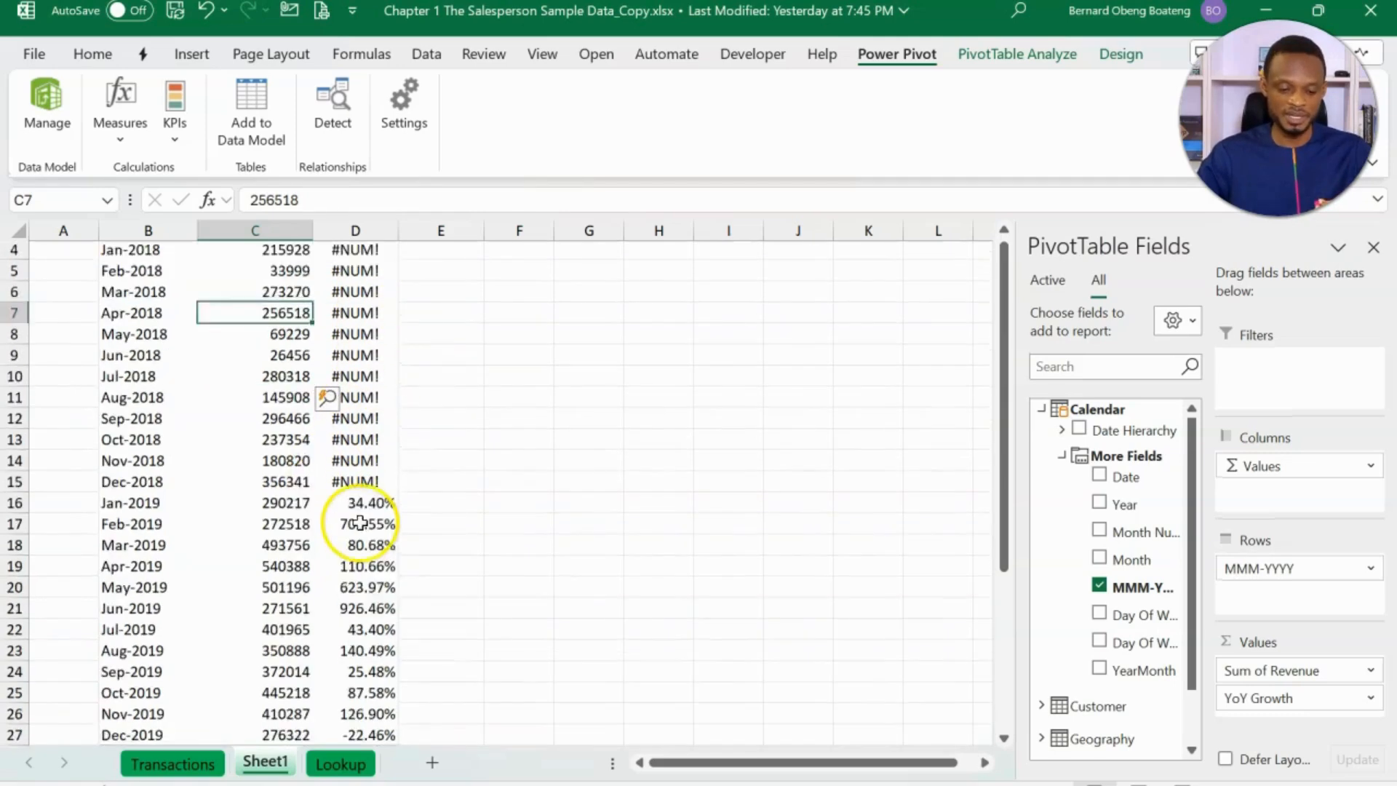
scroll(360, 523, "down", 1)
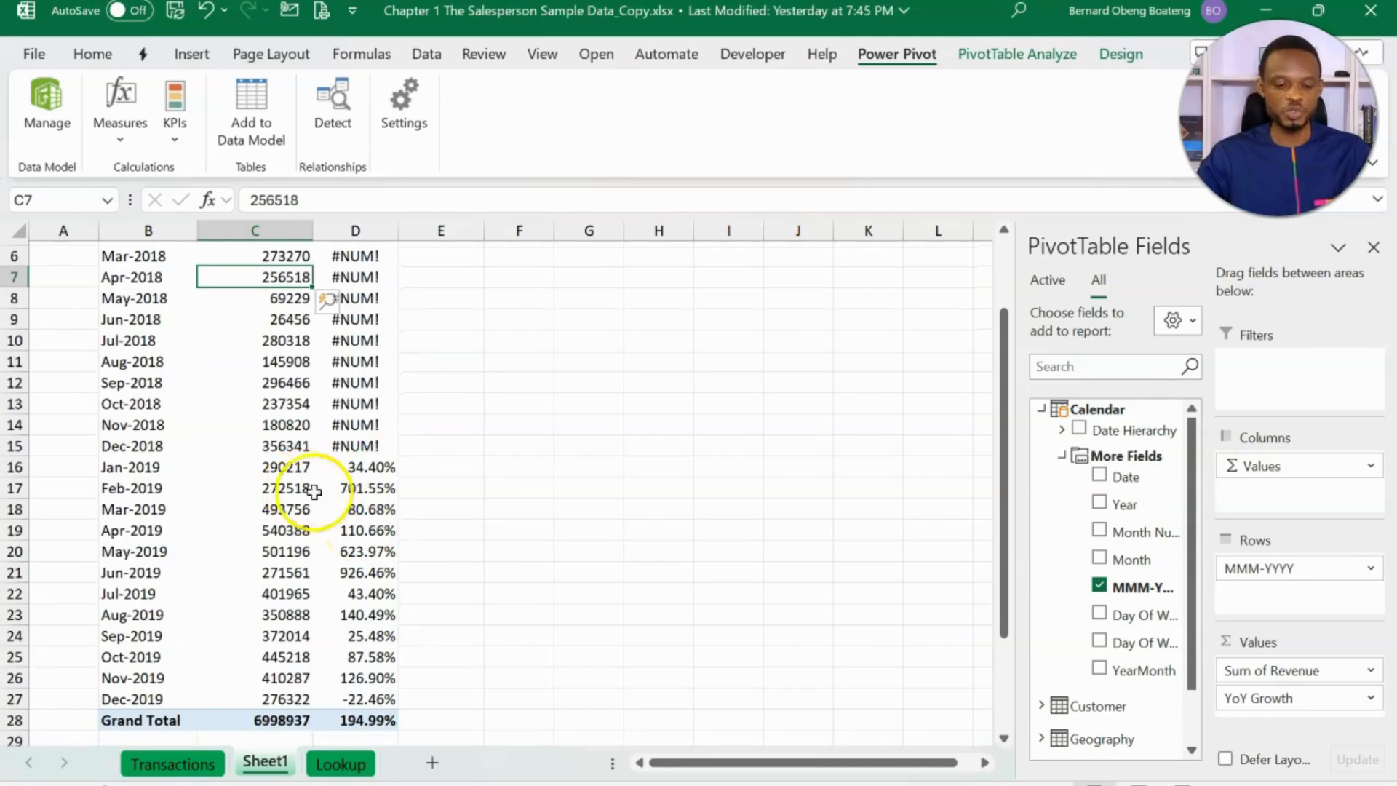
mouse_move(263, 510)
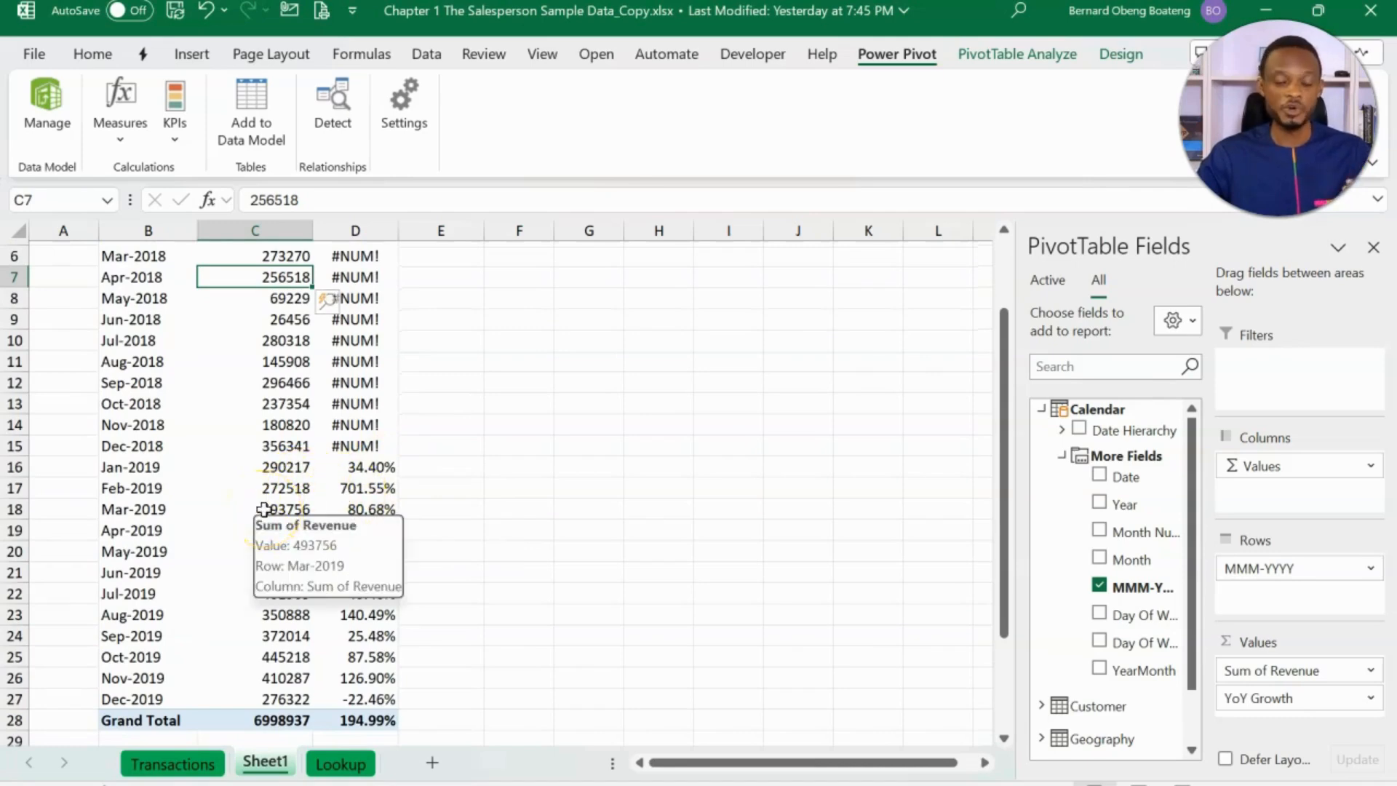
mouse_move(285, 466)
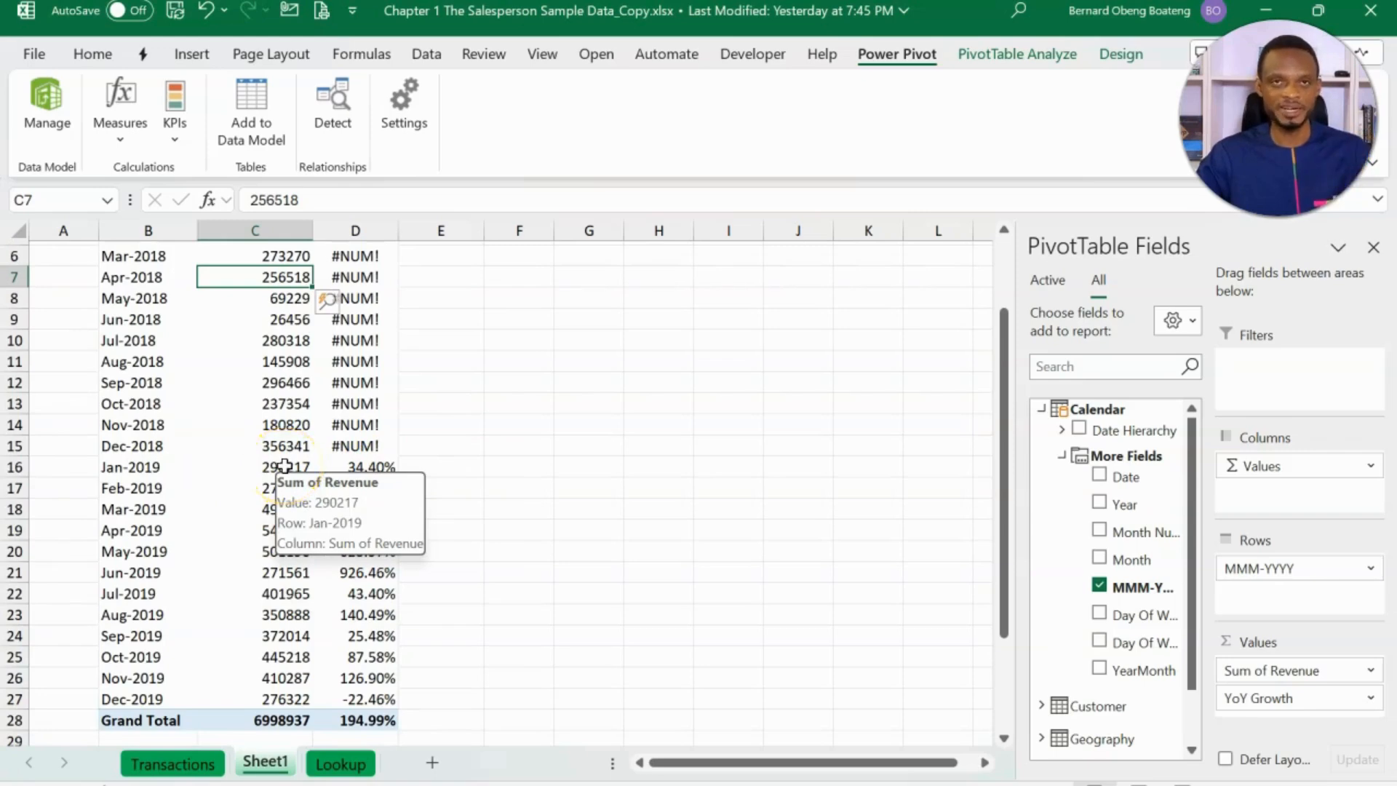
scroll(317, 415, "up", 2)
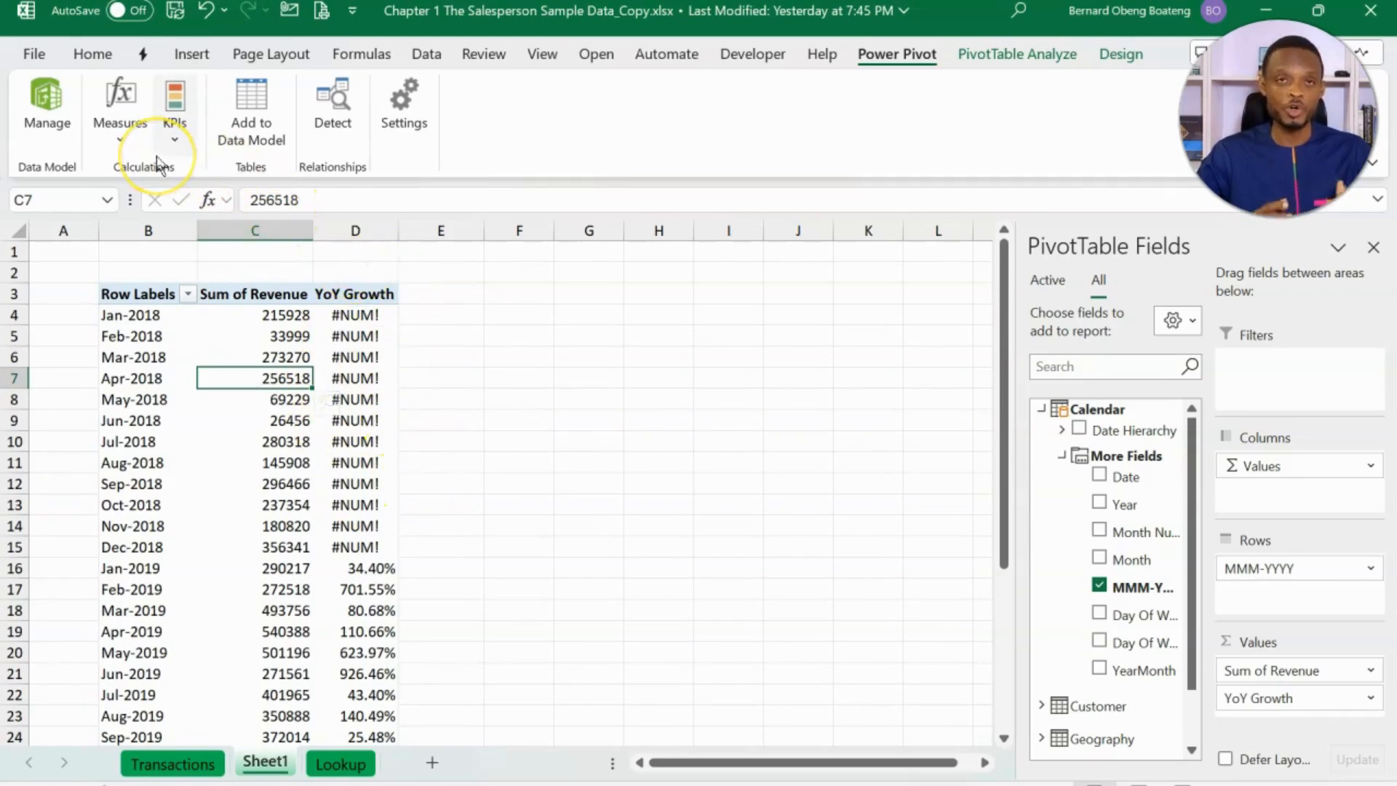
left_click(121, 130)
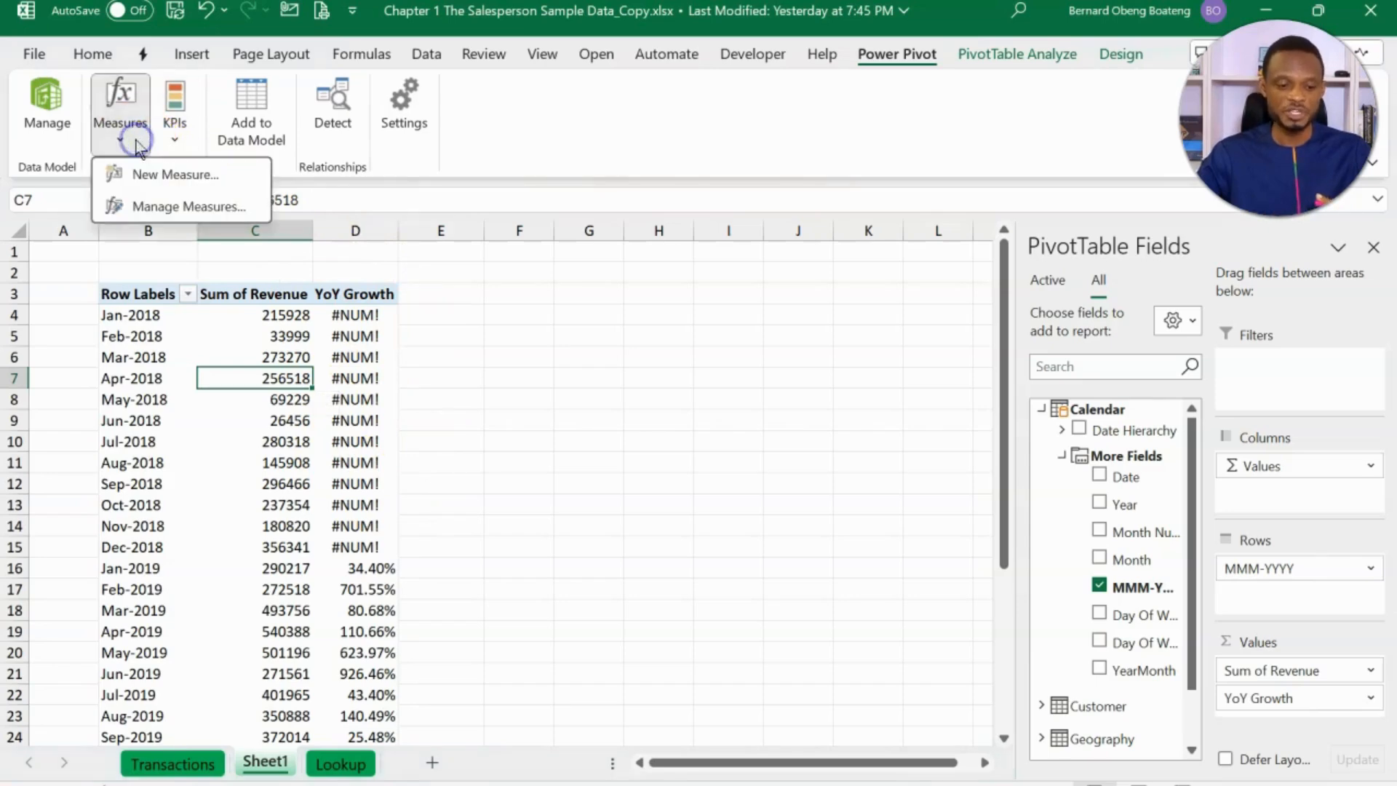
left_click(175, 207)
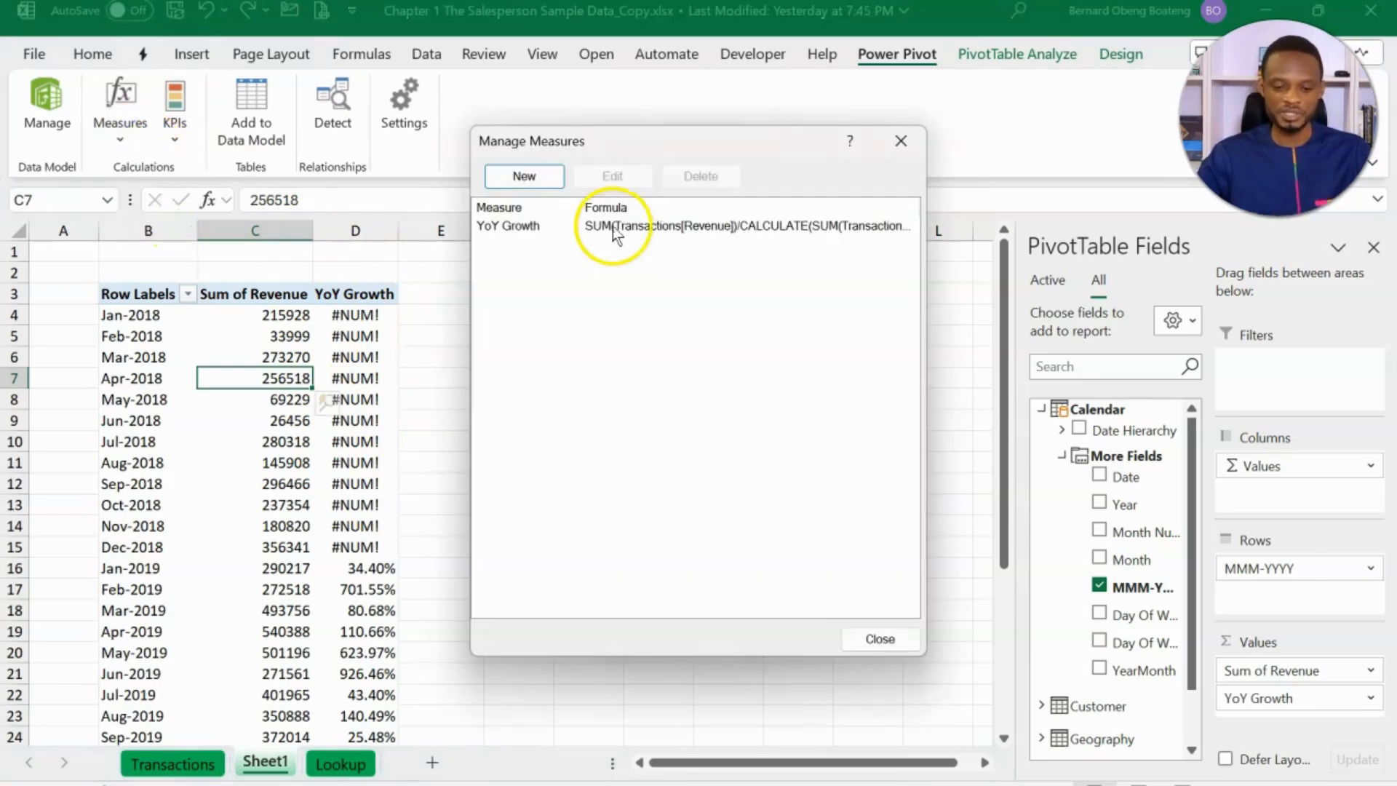
left_click(613, 227)
left_click(612, 176)
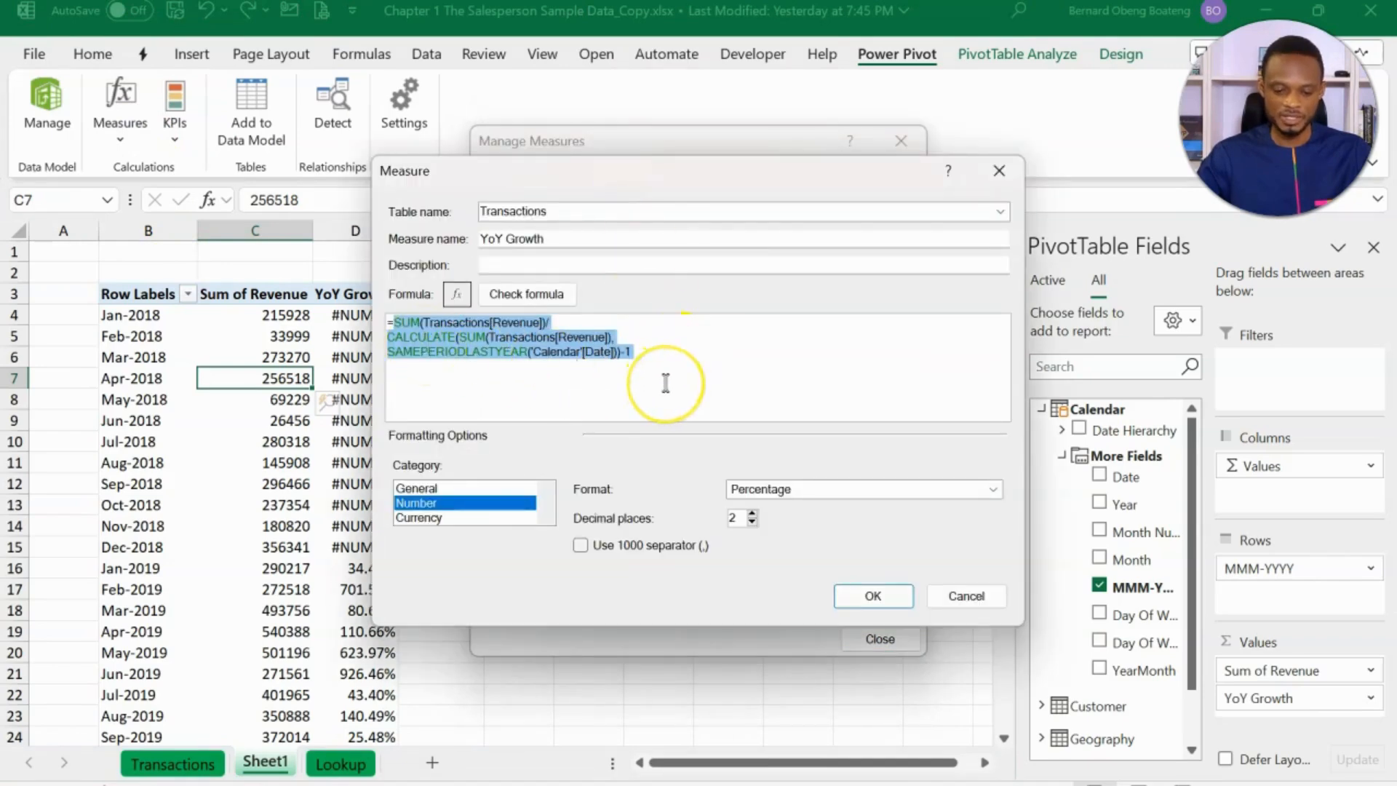
- Wrap the whole YoY Growth formula in IFERROR with "" as the error value and check the formula
scroll(665, 384, "up", 2)
left_click(397, 327)
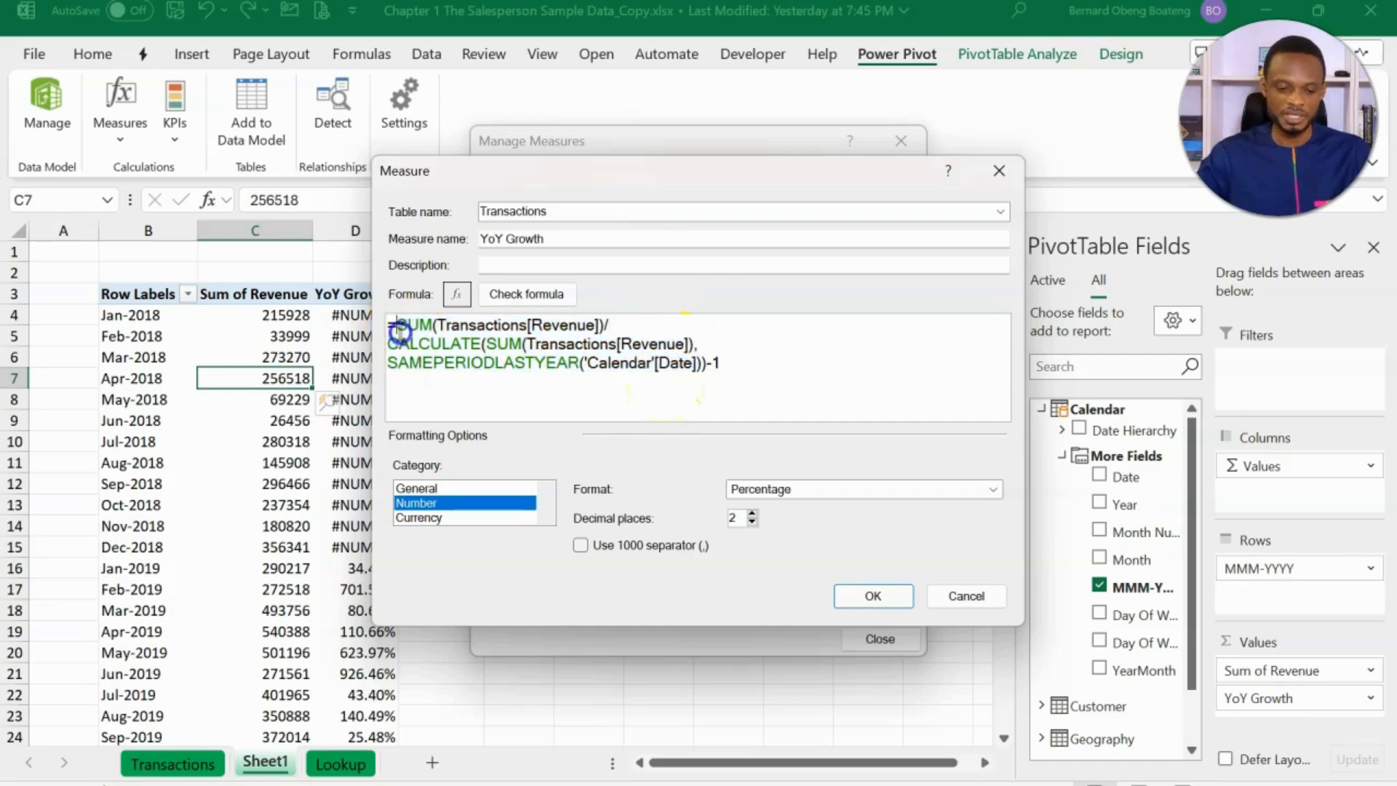
type("ifer")
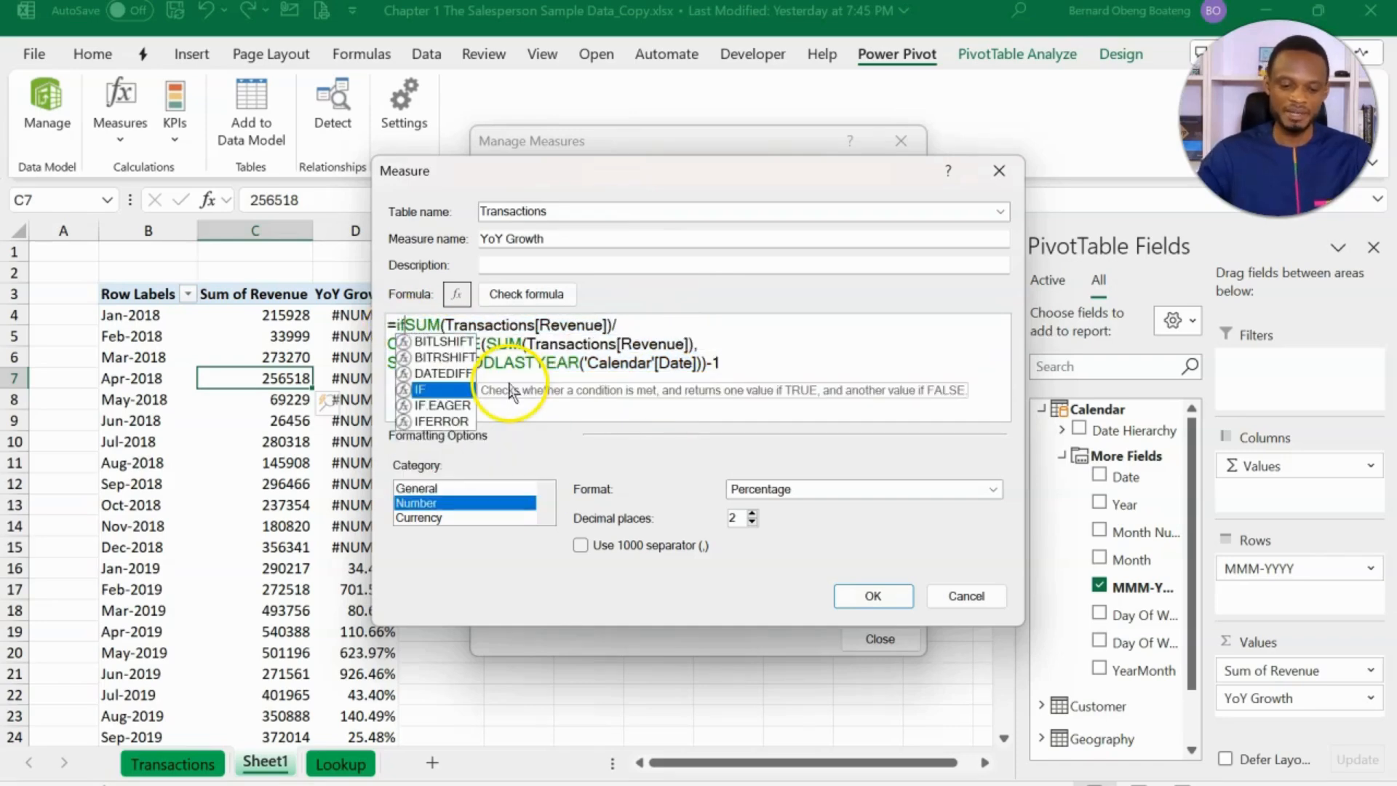
key("Tab")
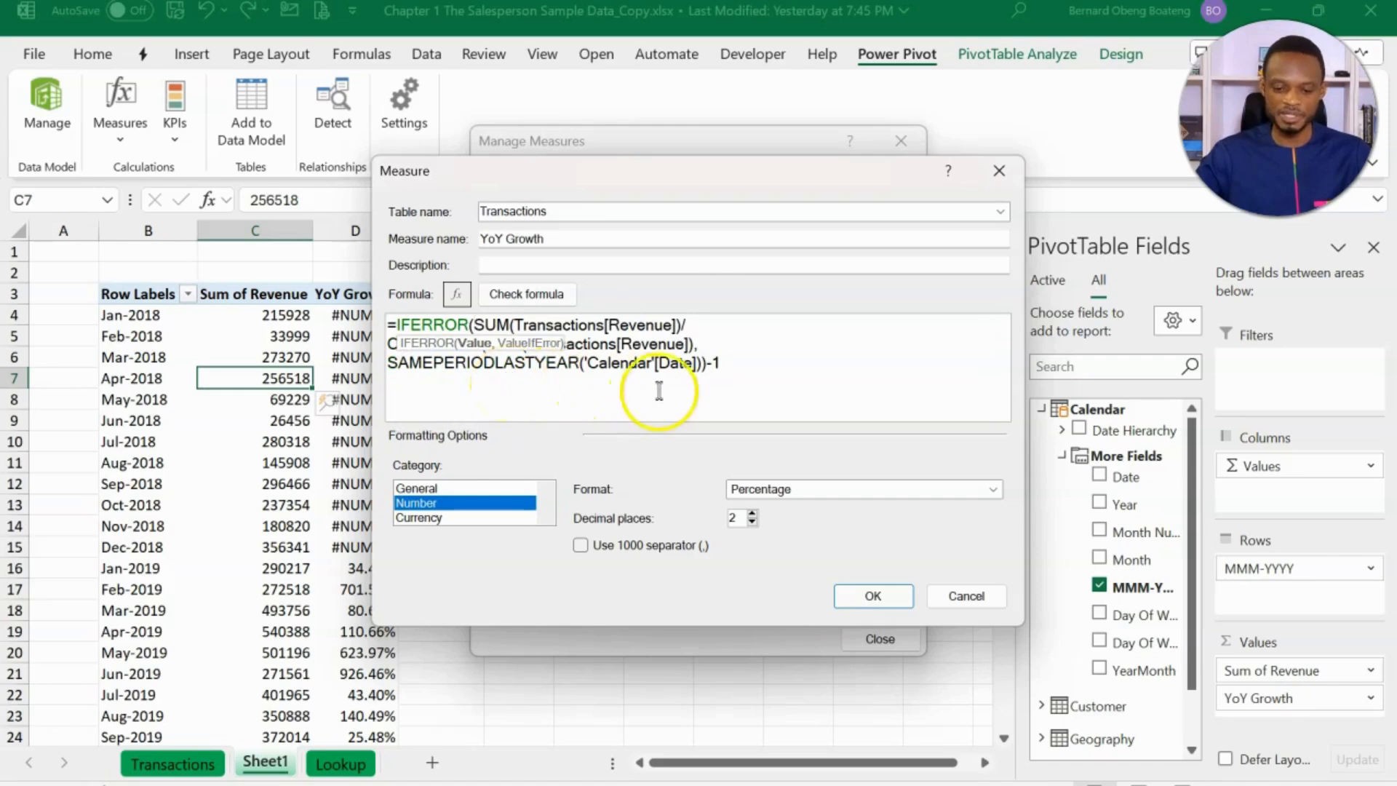
left_click(746, 369)
type(",")
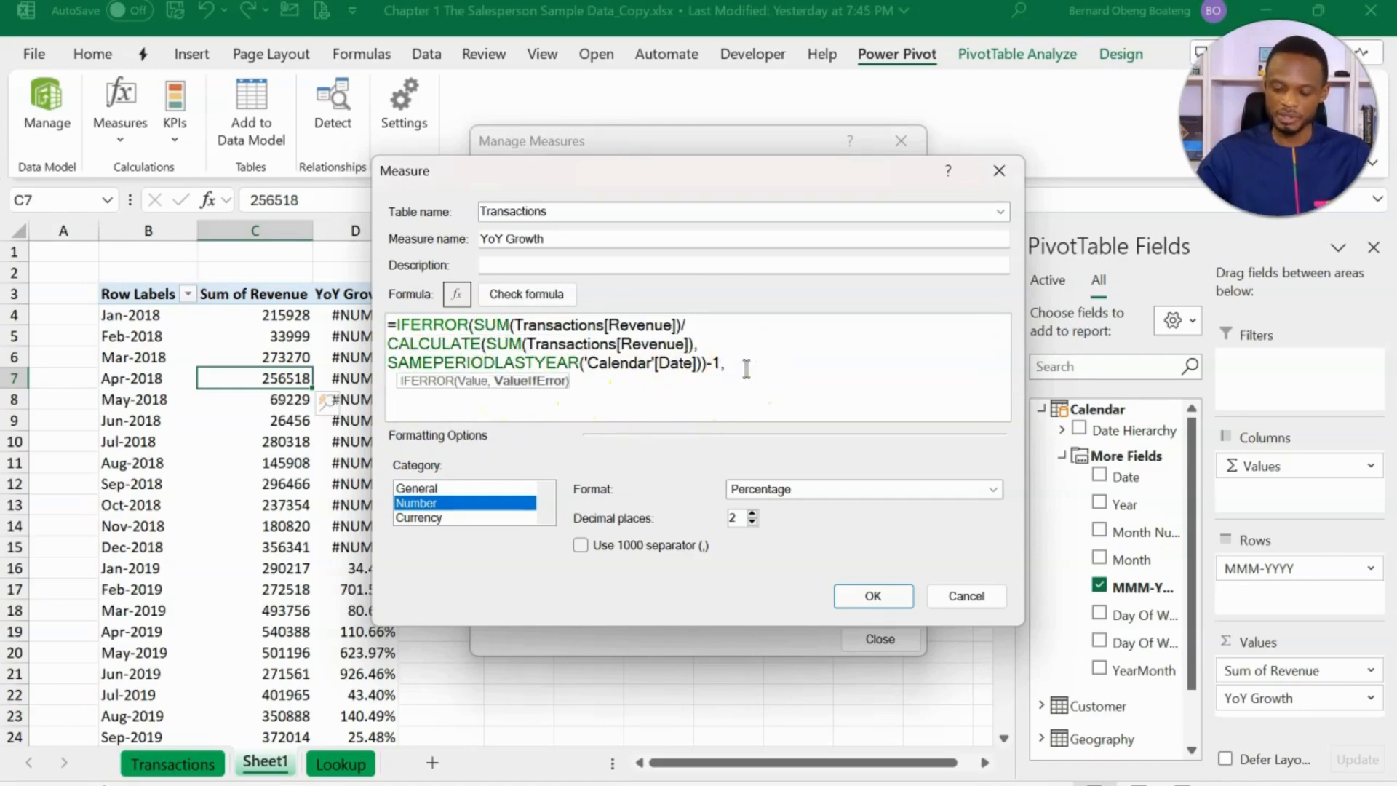
type("\"\")")
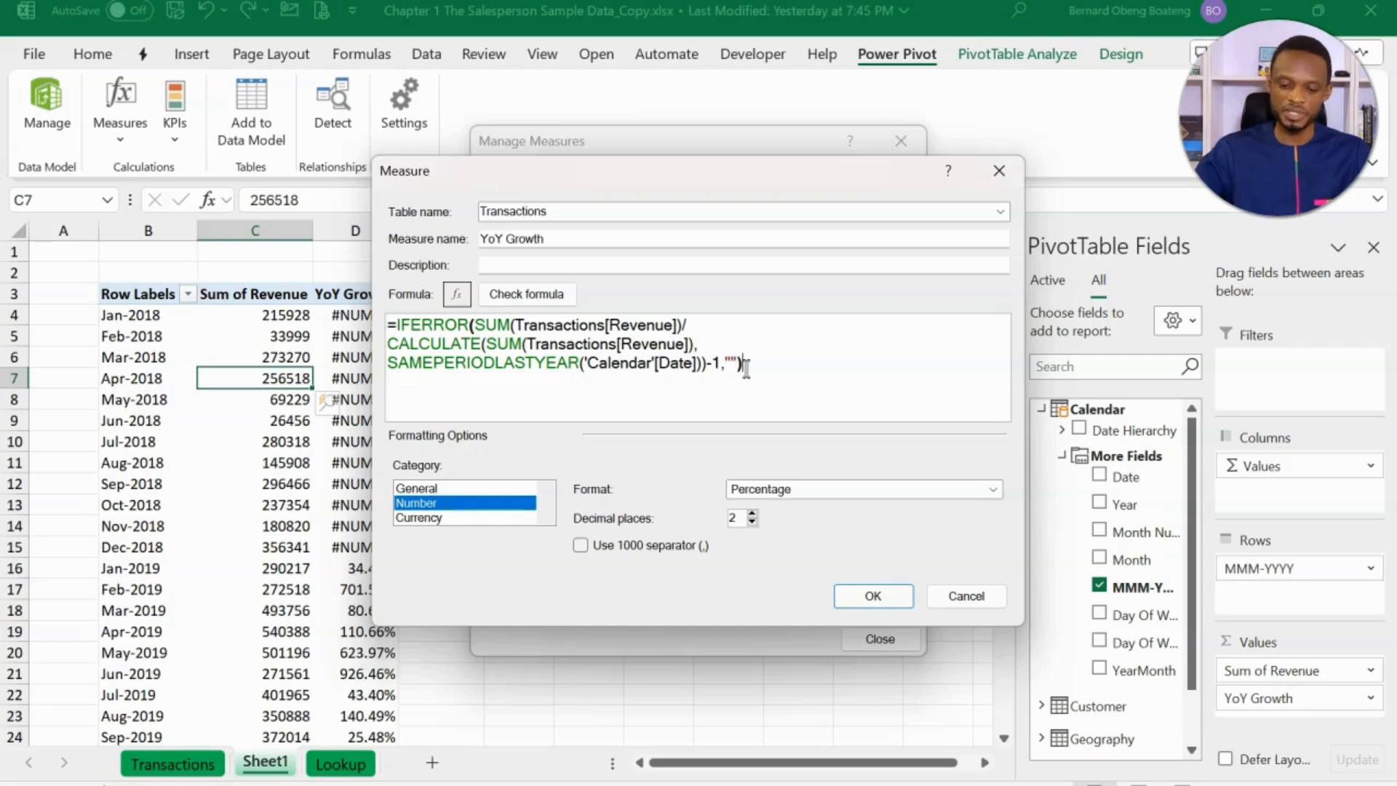
left_click(564, 294)
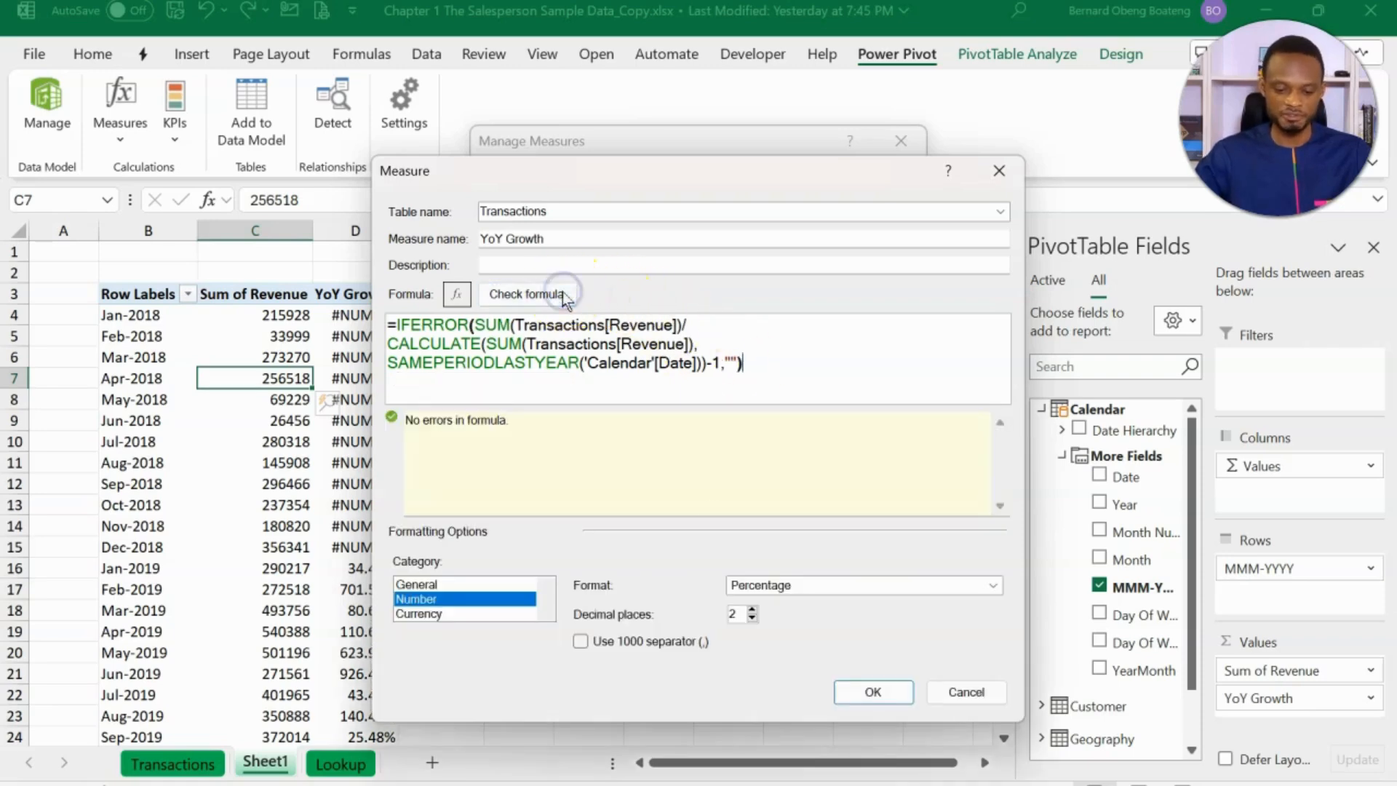
- Save the edited YoY Growth measure, close the measures manager and review the monthly growth column in the PivotTable
left_click(867, 691)
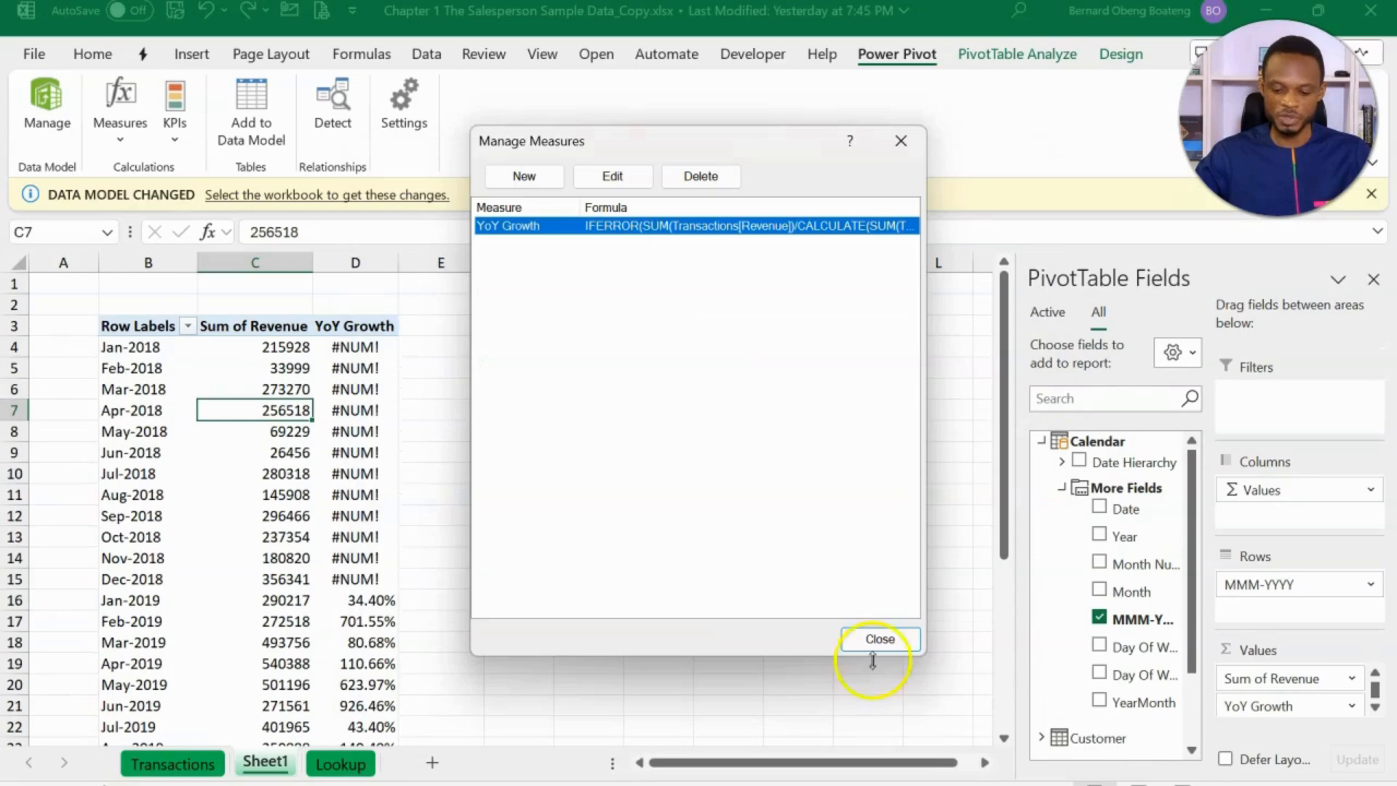
left_click(881, 639)
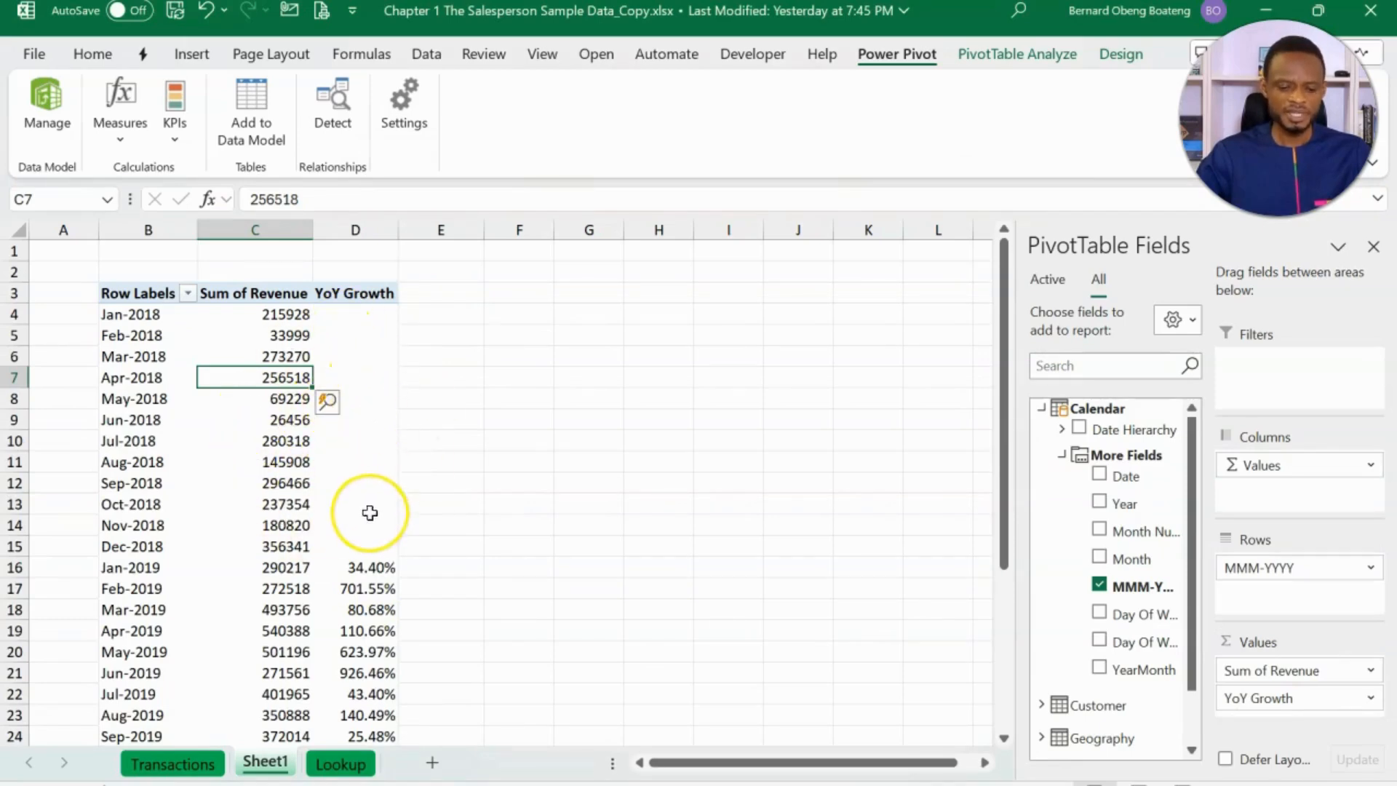
scroll(370, 513, "down", 1)
scroll(369, 516, "up", 1)
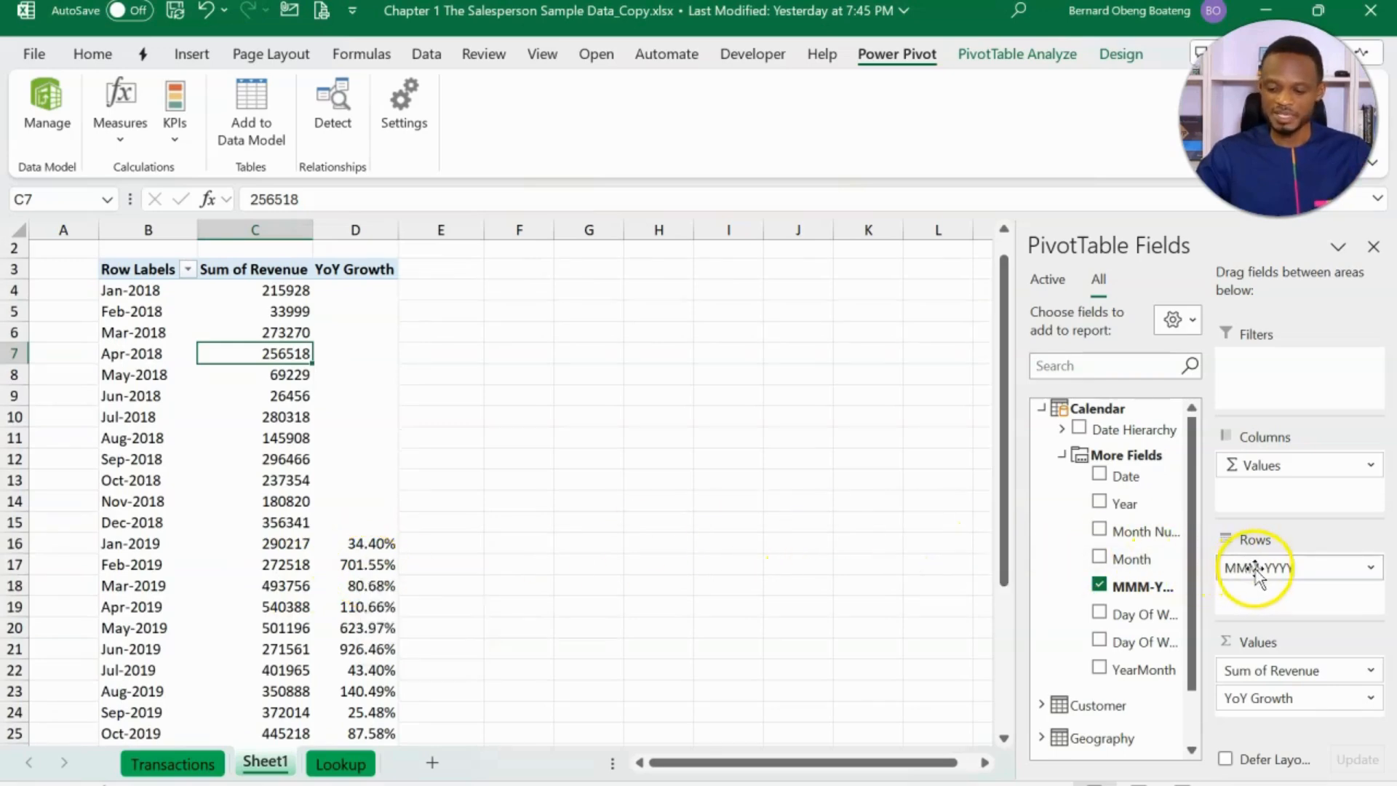
- Replace MMM-YYYY in the PivotTable rows with the Region field from the Geography table
left_click_drag(1259, 568, 1103, 537)
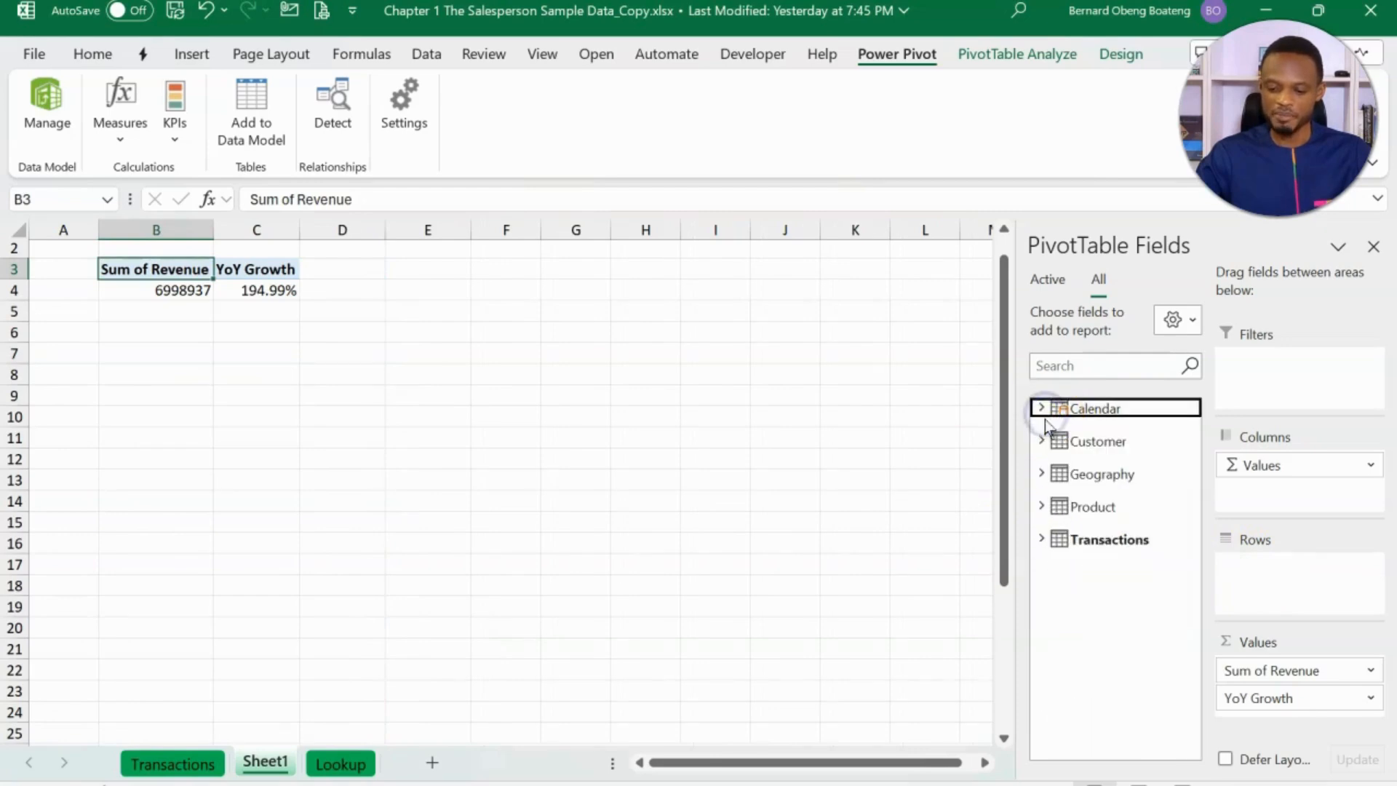
left_click(1041, 474)
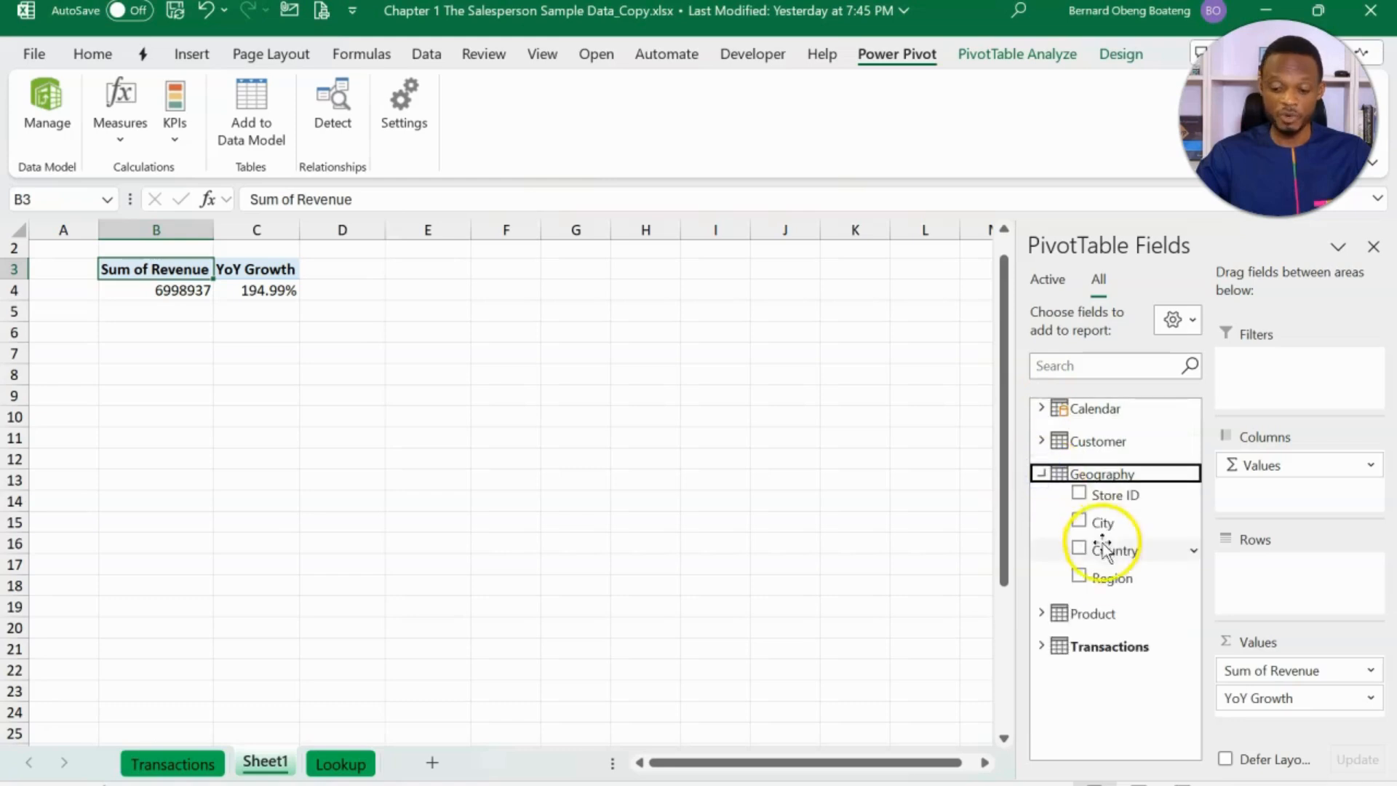
left_click_drag(1104, 576, 1235, 570)
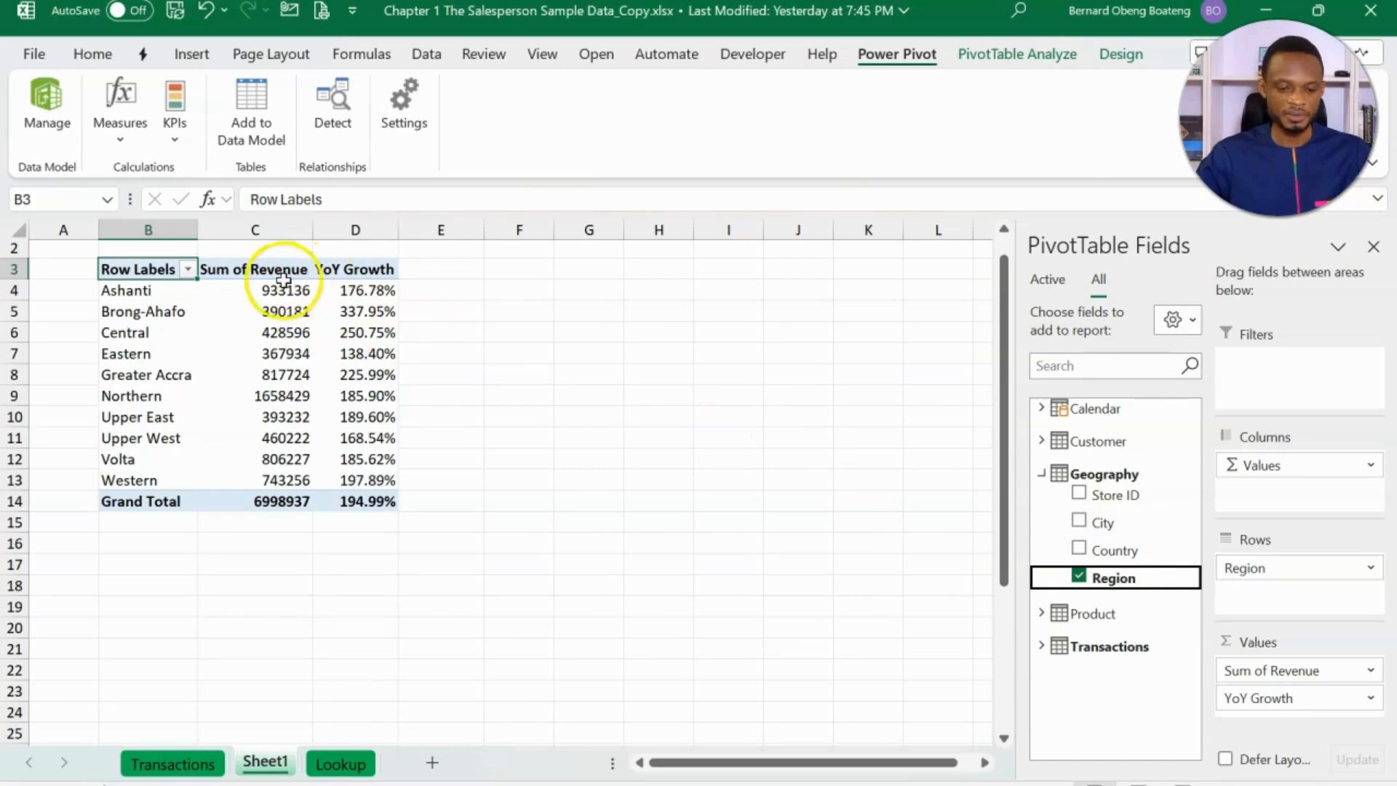
- Examine the YoY Growth values by region in the PivotTable, including those for Ashanti and Eastern
left_click(367, 290)
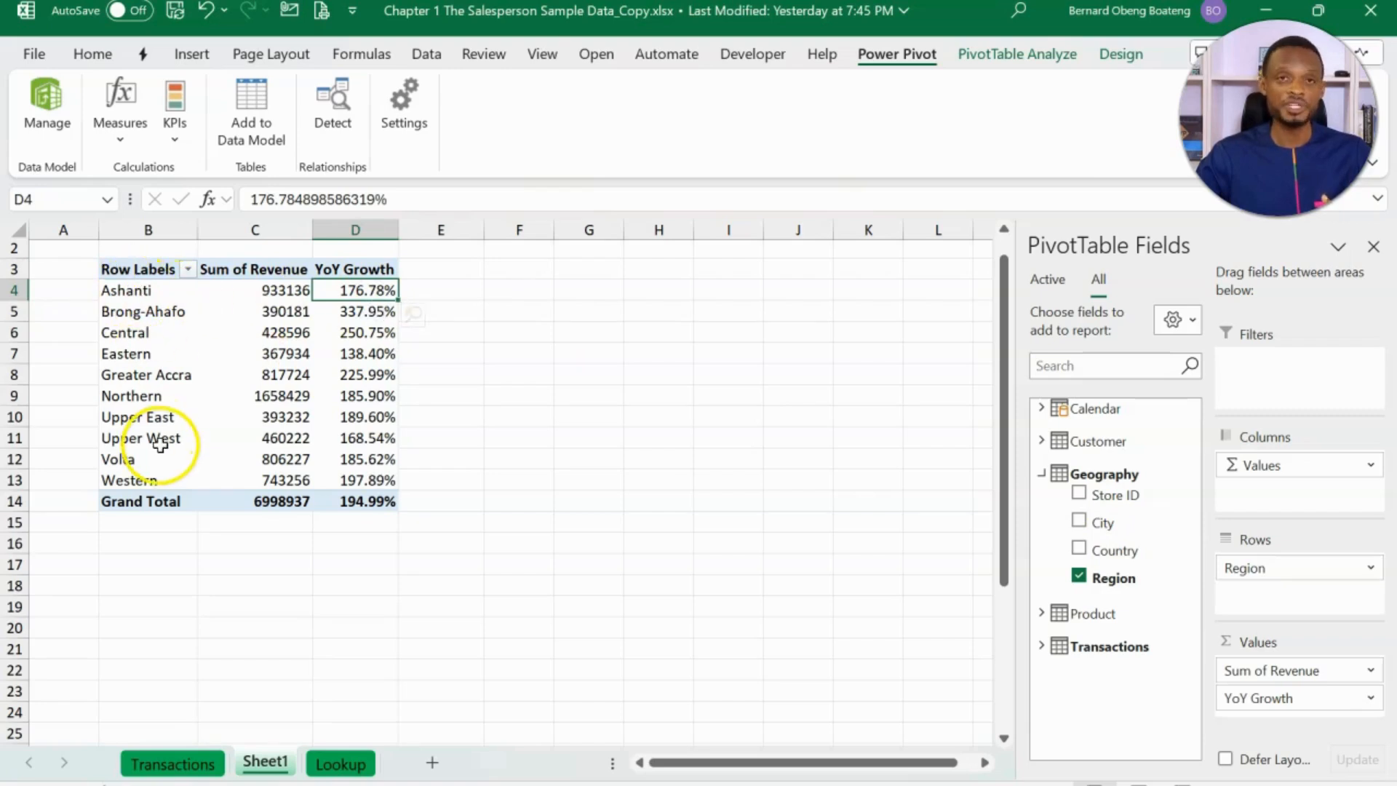
mouse_move(295, 382)
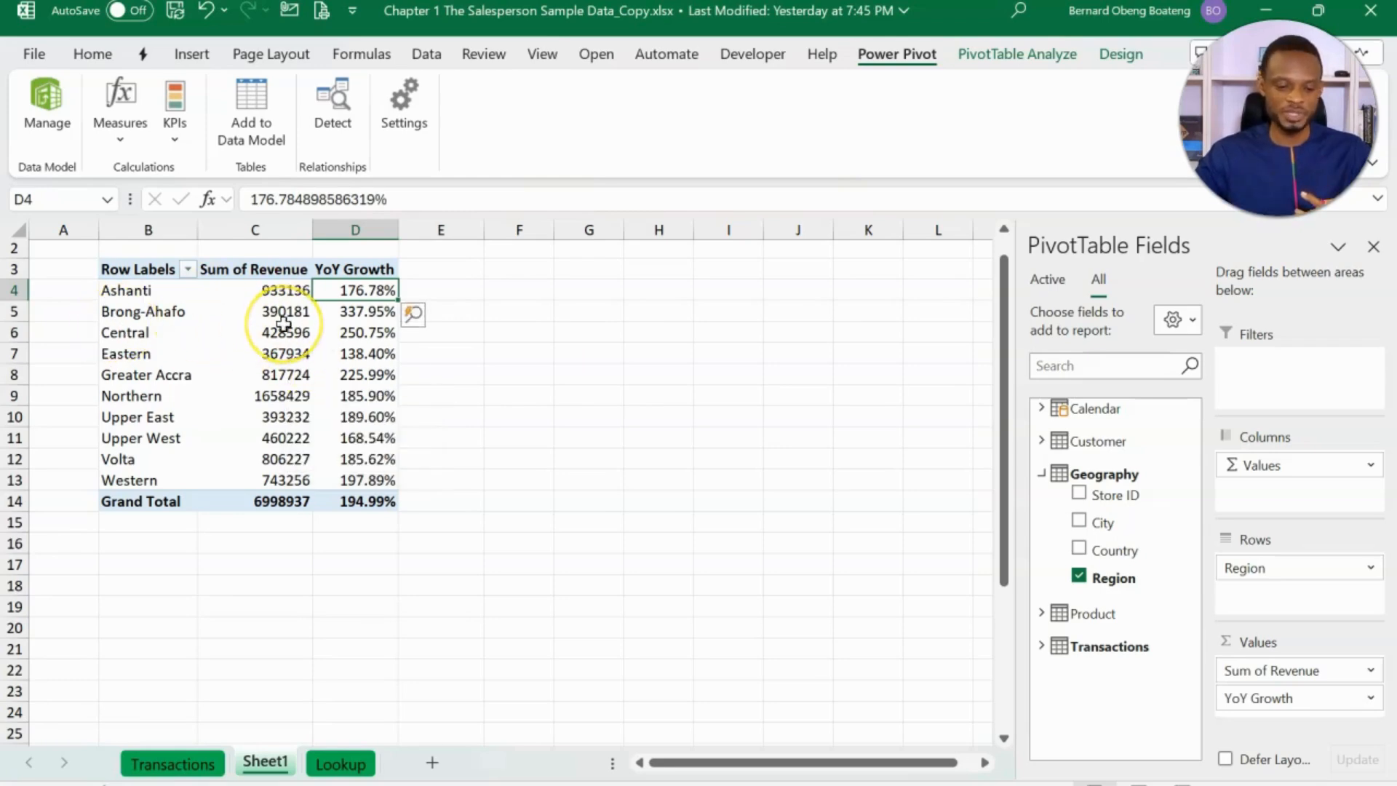
mouse_move(283, 323)
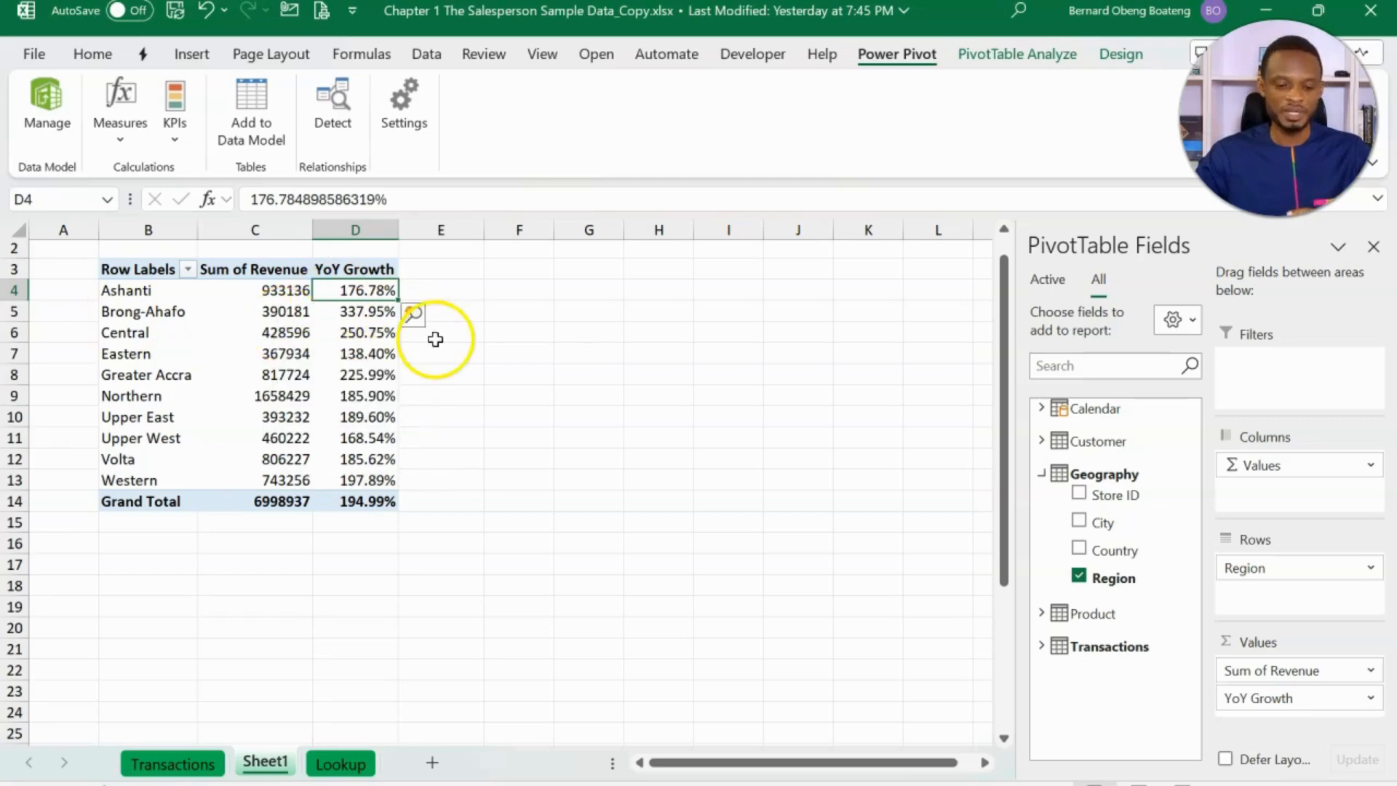
left_click(544, 313)
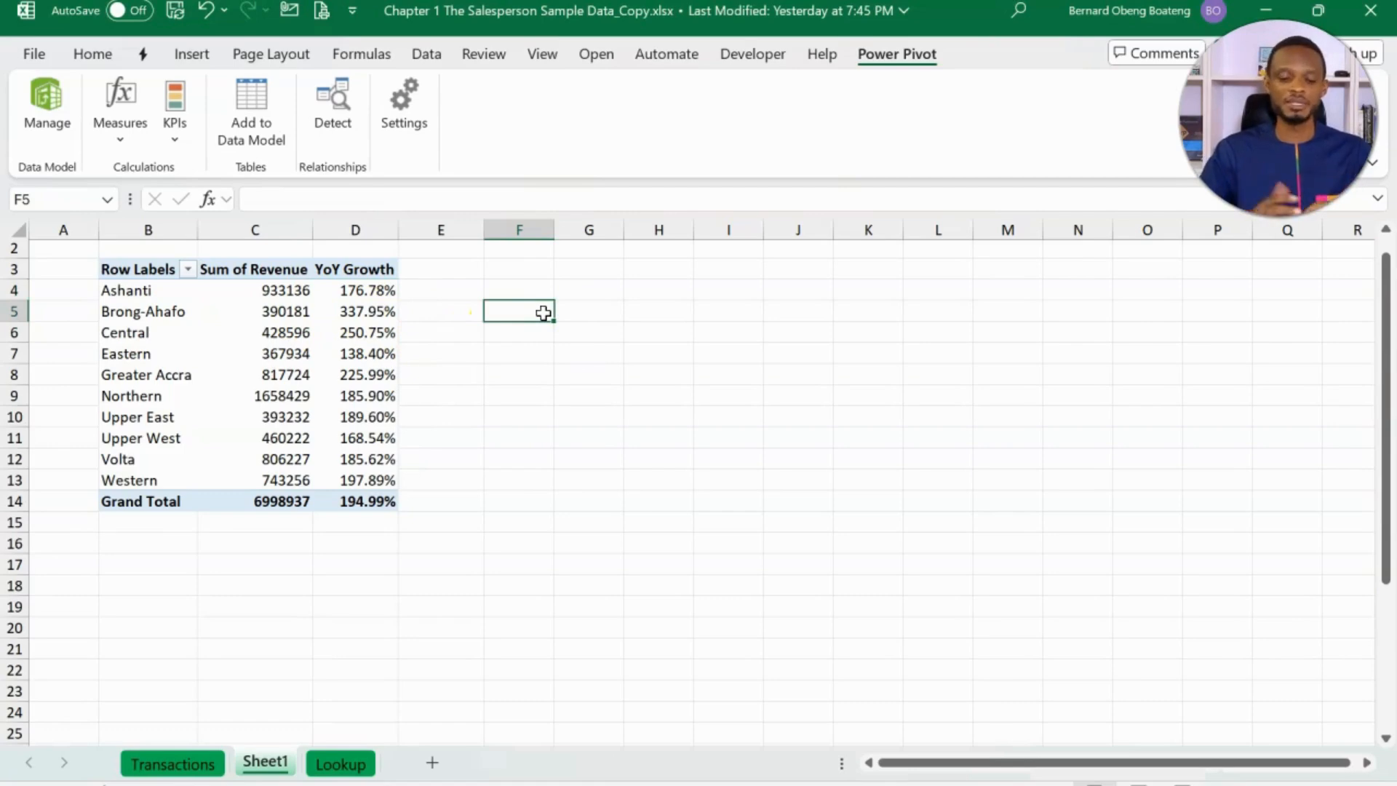
left_click(368, 349)
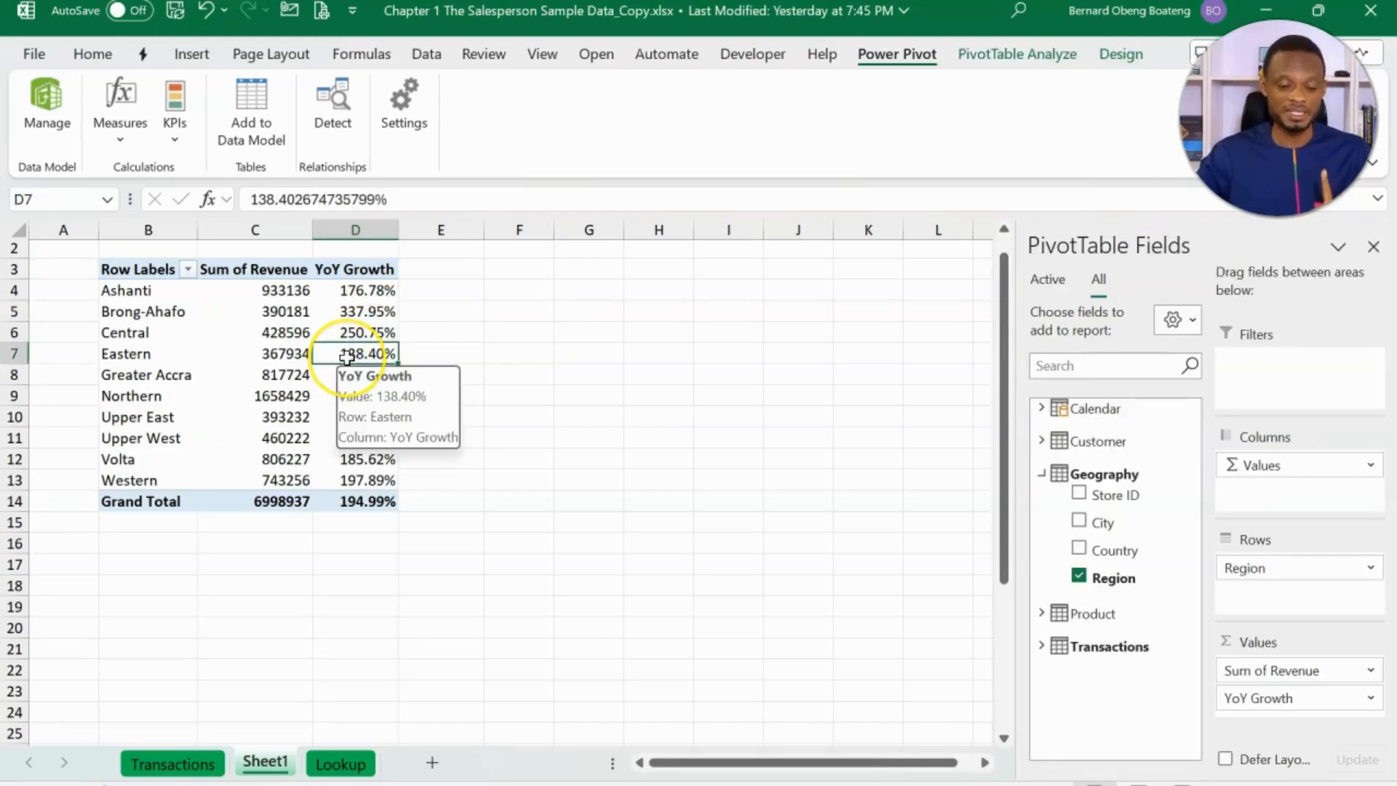
left_click(516, 350)
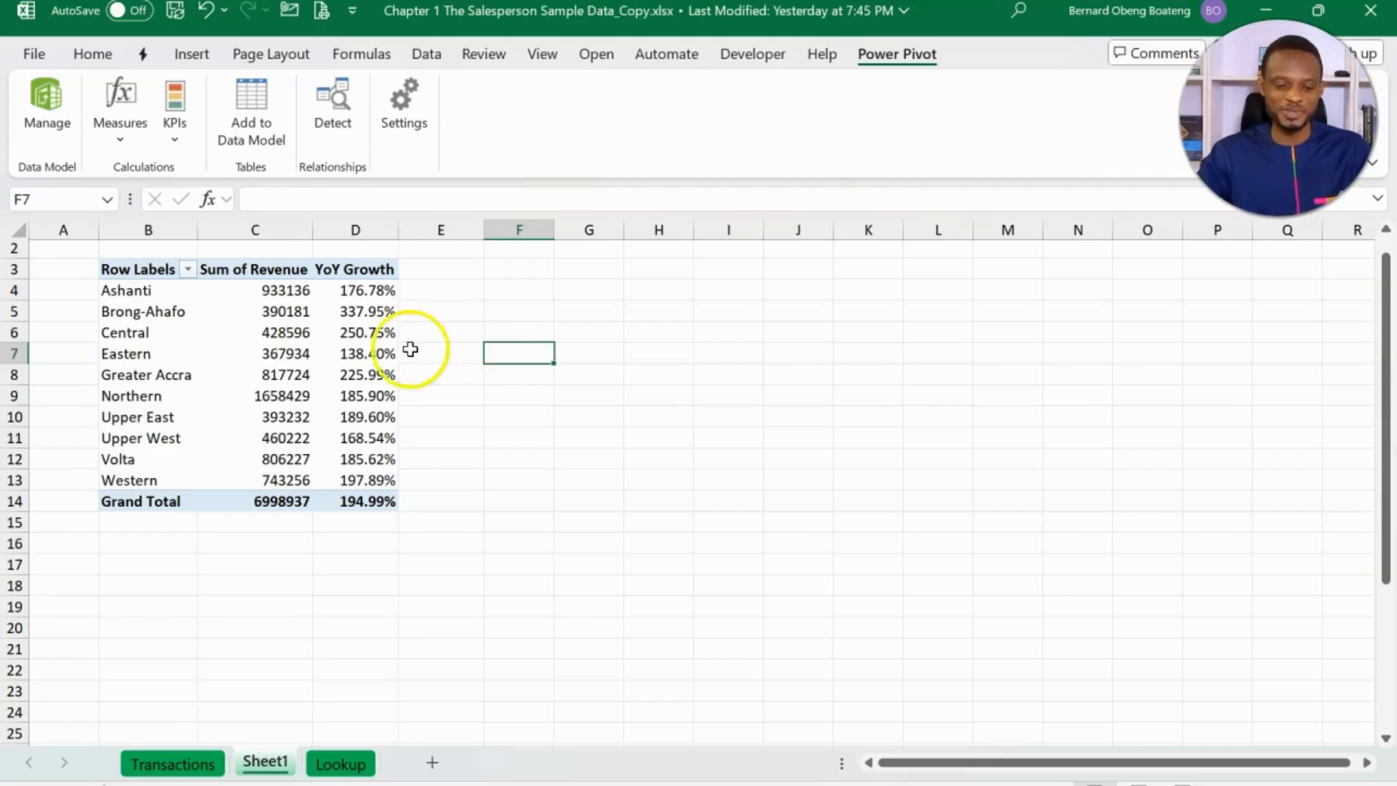
left_click(363, 353)
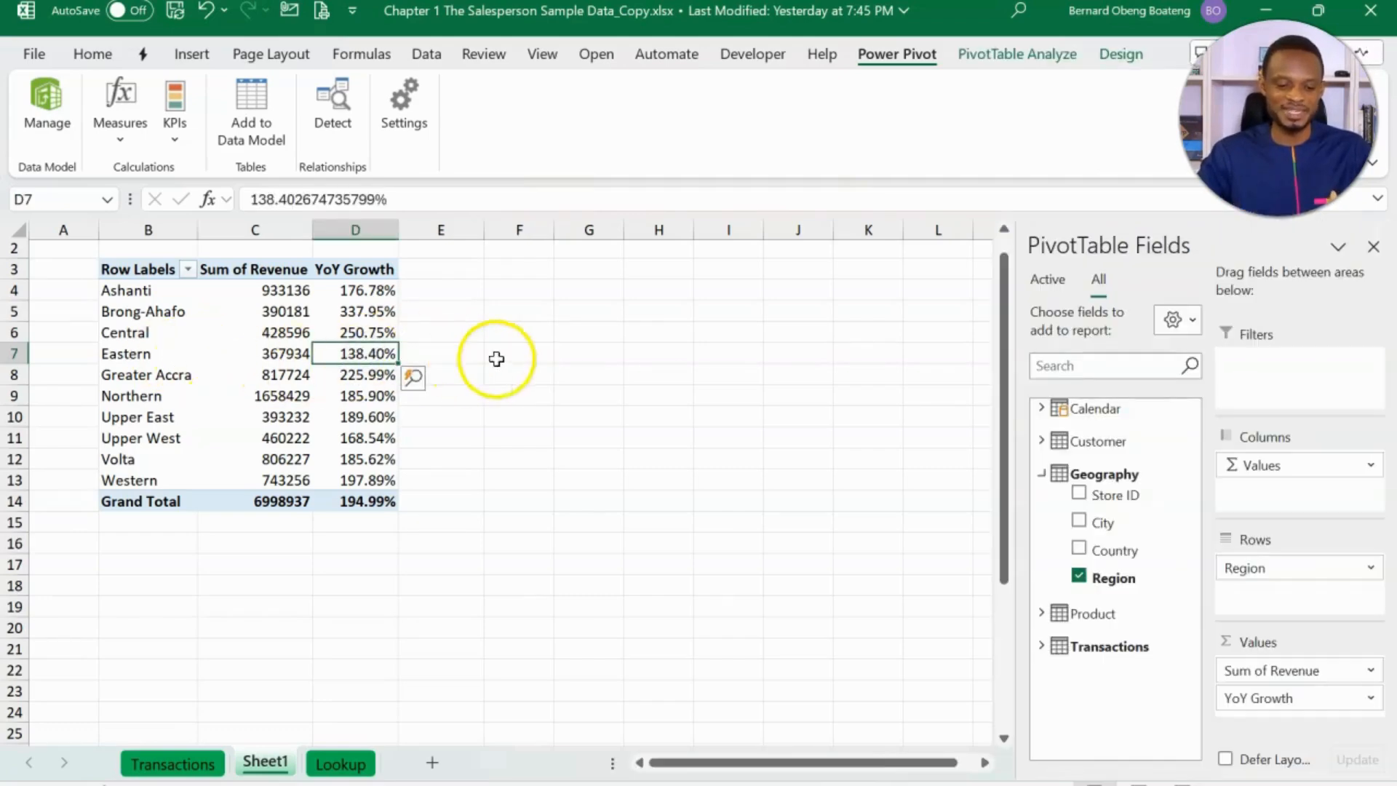
- Start a CUBEVALUE formula in cell F7 with "ThisWorkbookDataModel" as the connection
left_click(524, 354)
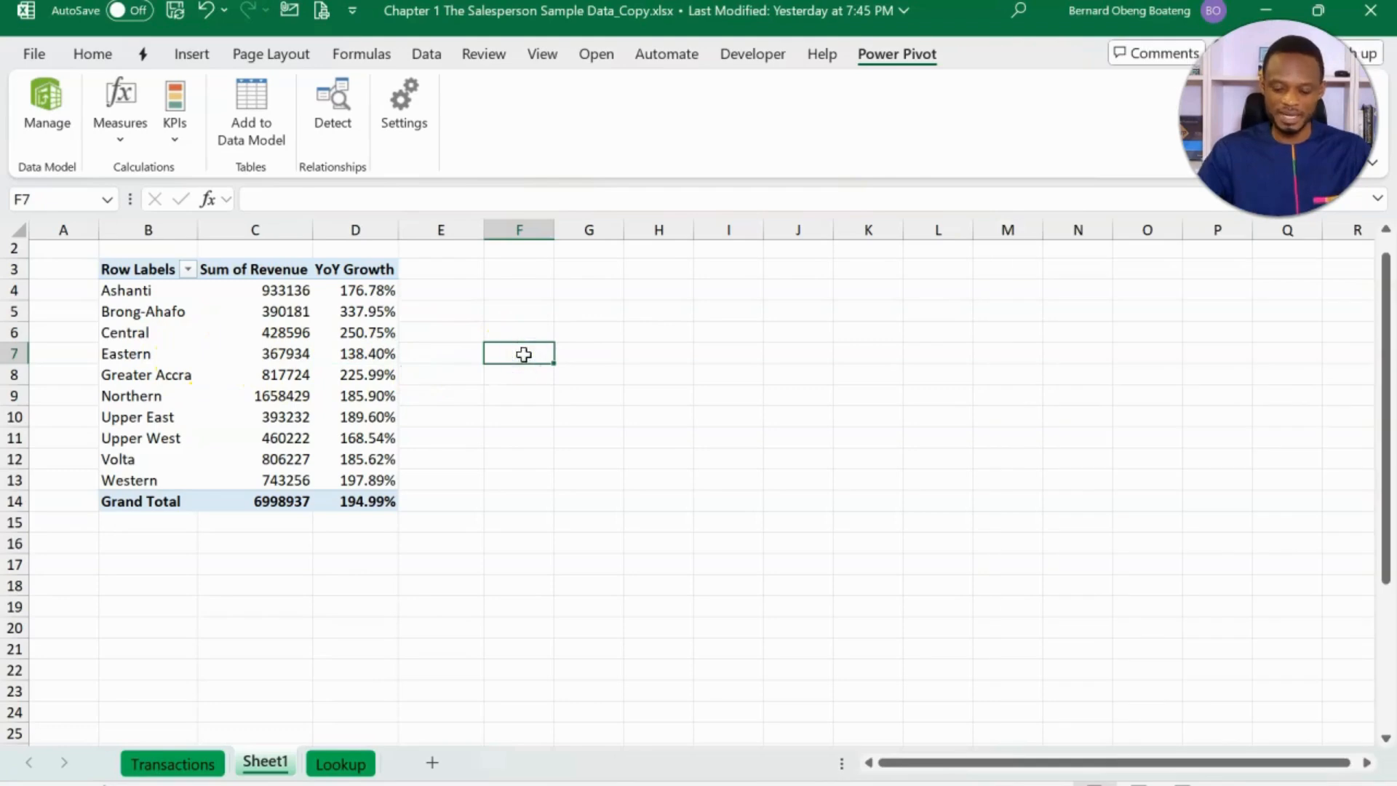
type("=cub")
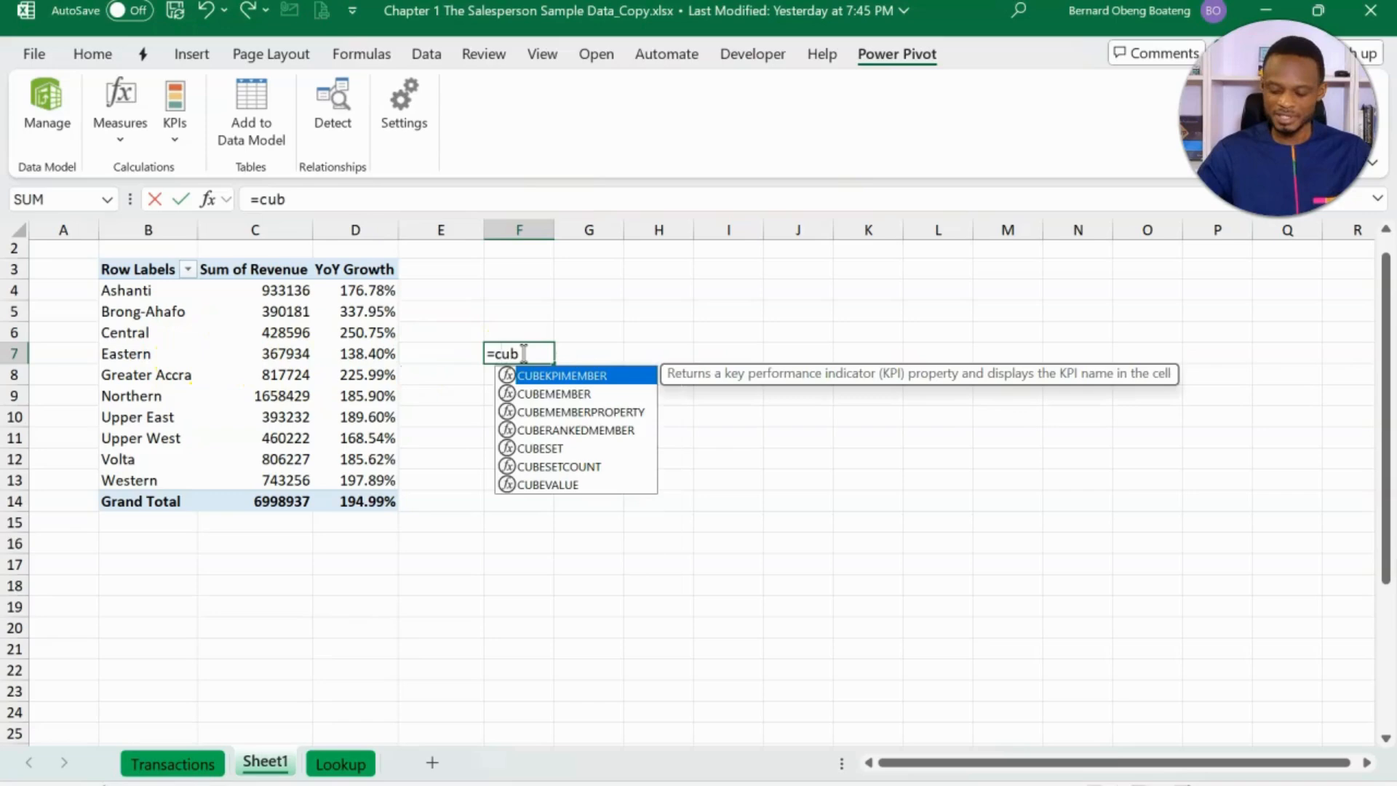
key("Down")
key("Down")
key("Down")
key("Down")
key("Down")
key("Down")
key("Tab")
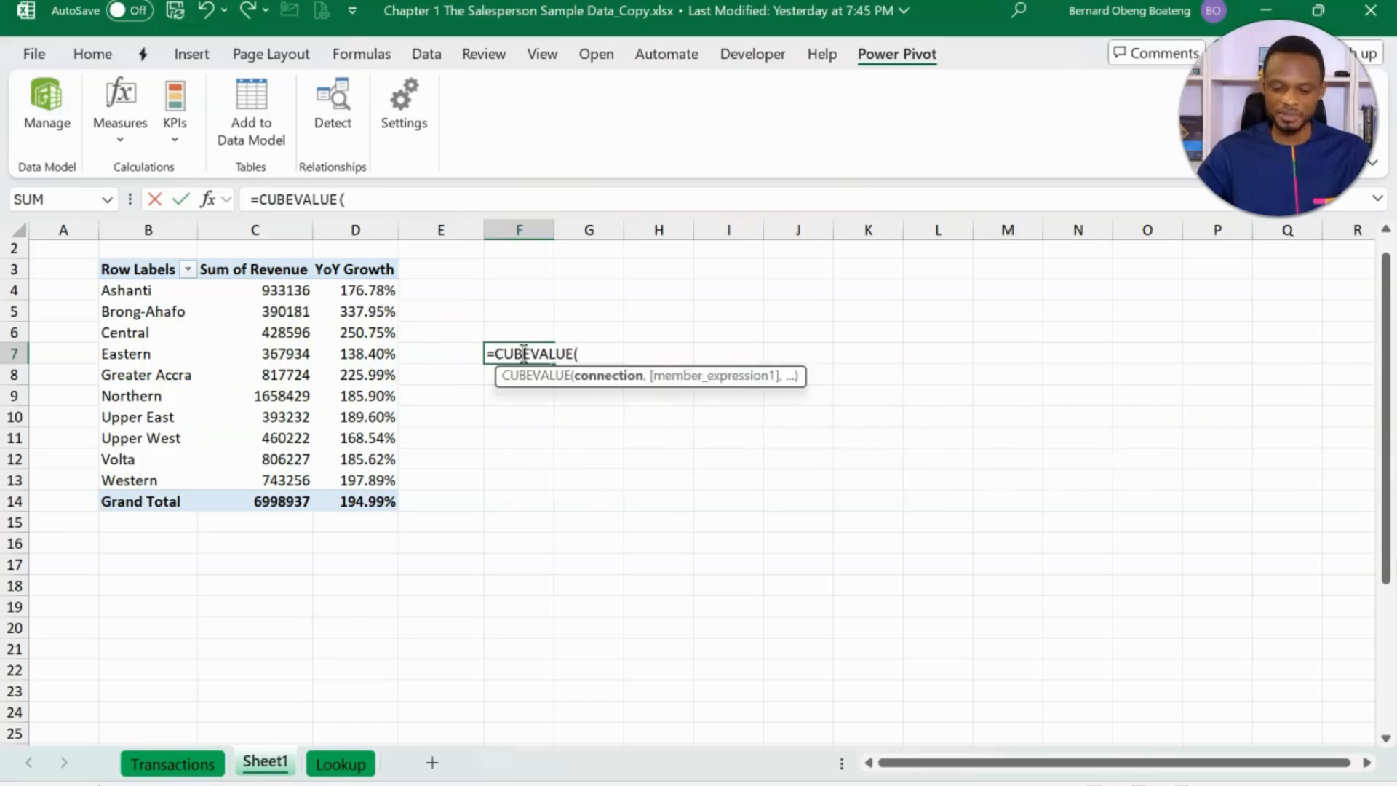
type("\"")
key("Tab")
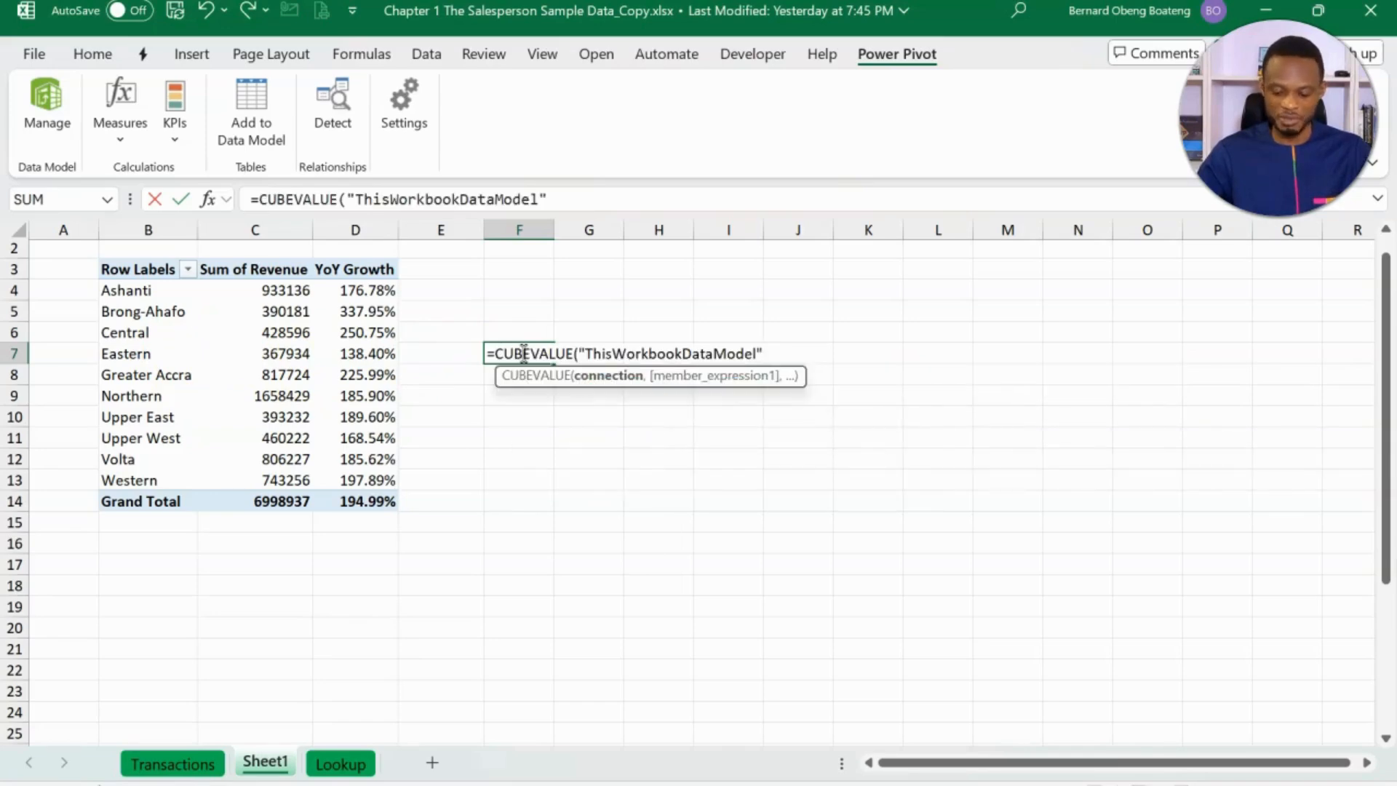
- Add "[Measures].[YoY Growth]" as the first member expression of the CUBEVALUE formula
type(",\"")
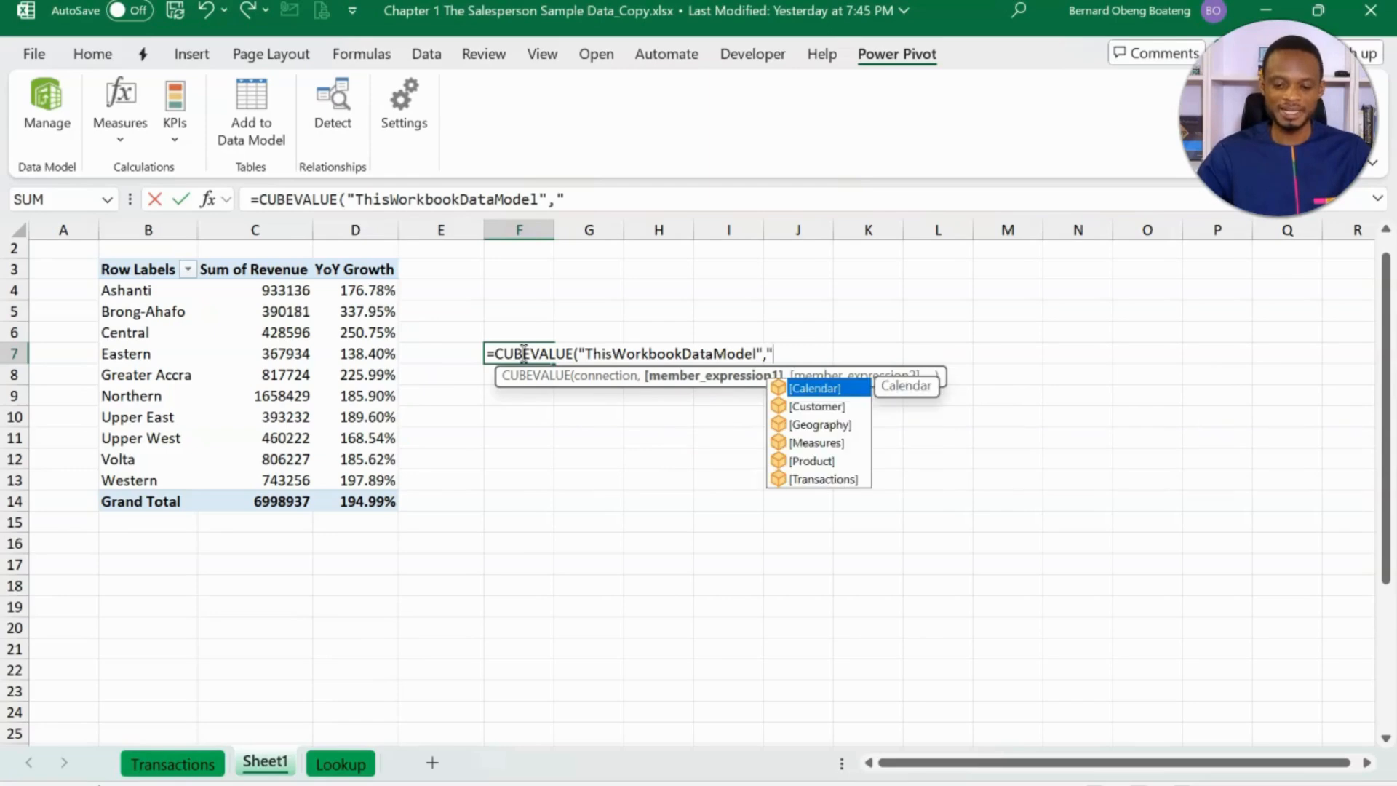
key("Down")
key("Down")
key("Down")
key("Tab")
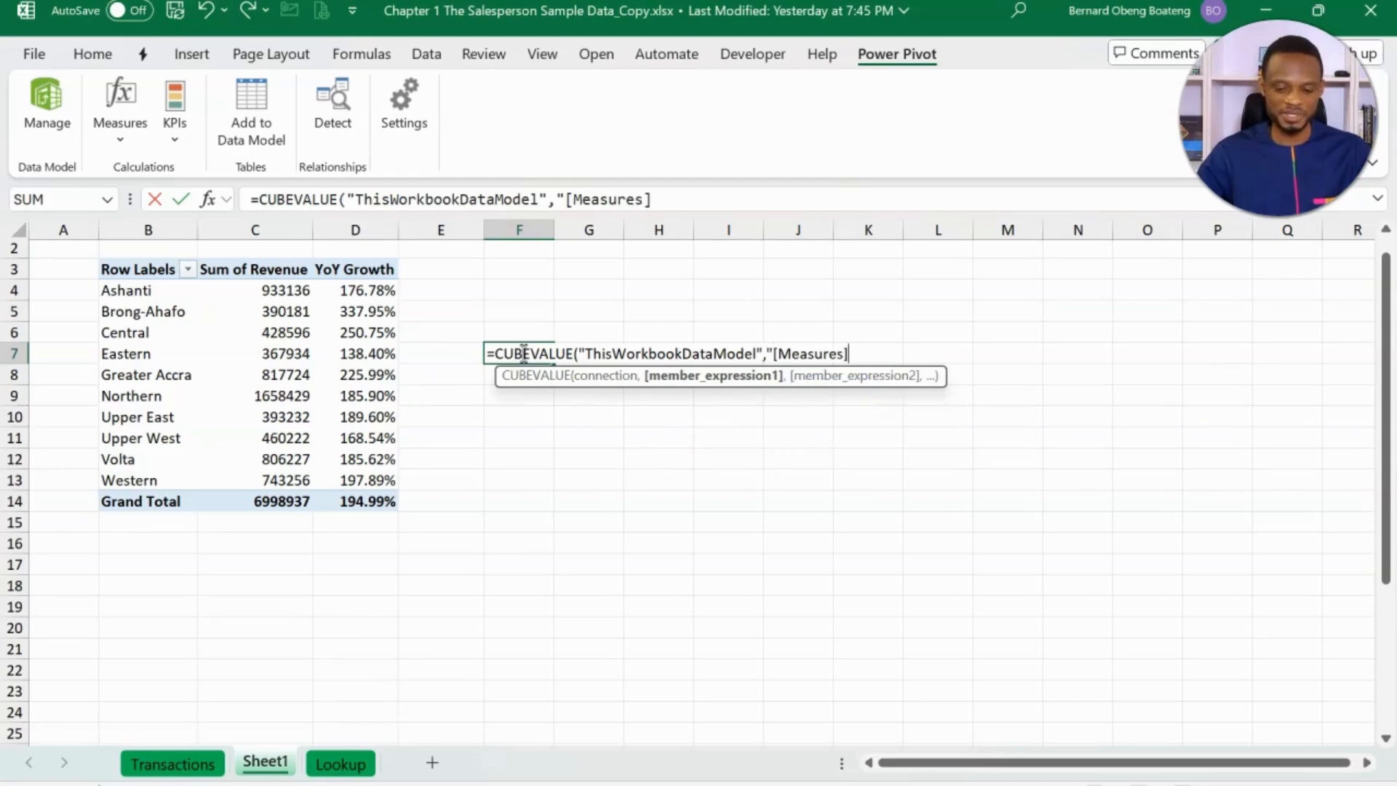
type(".")
key("Down")
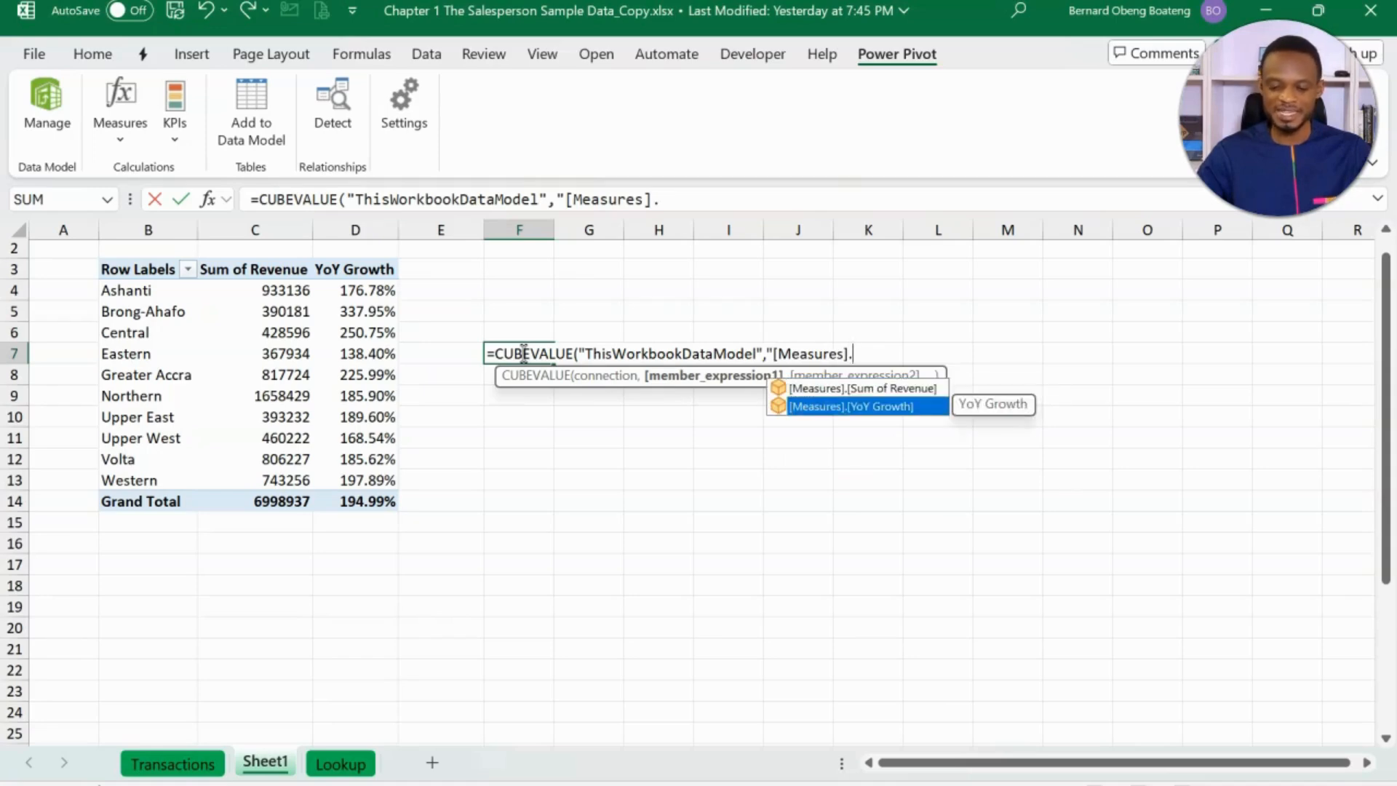
key("Tab")
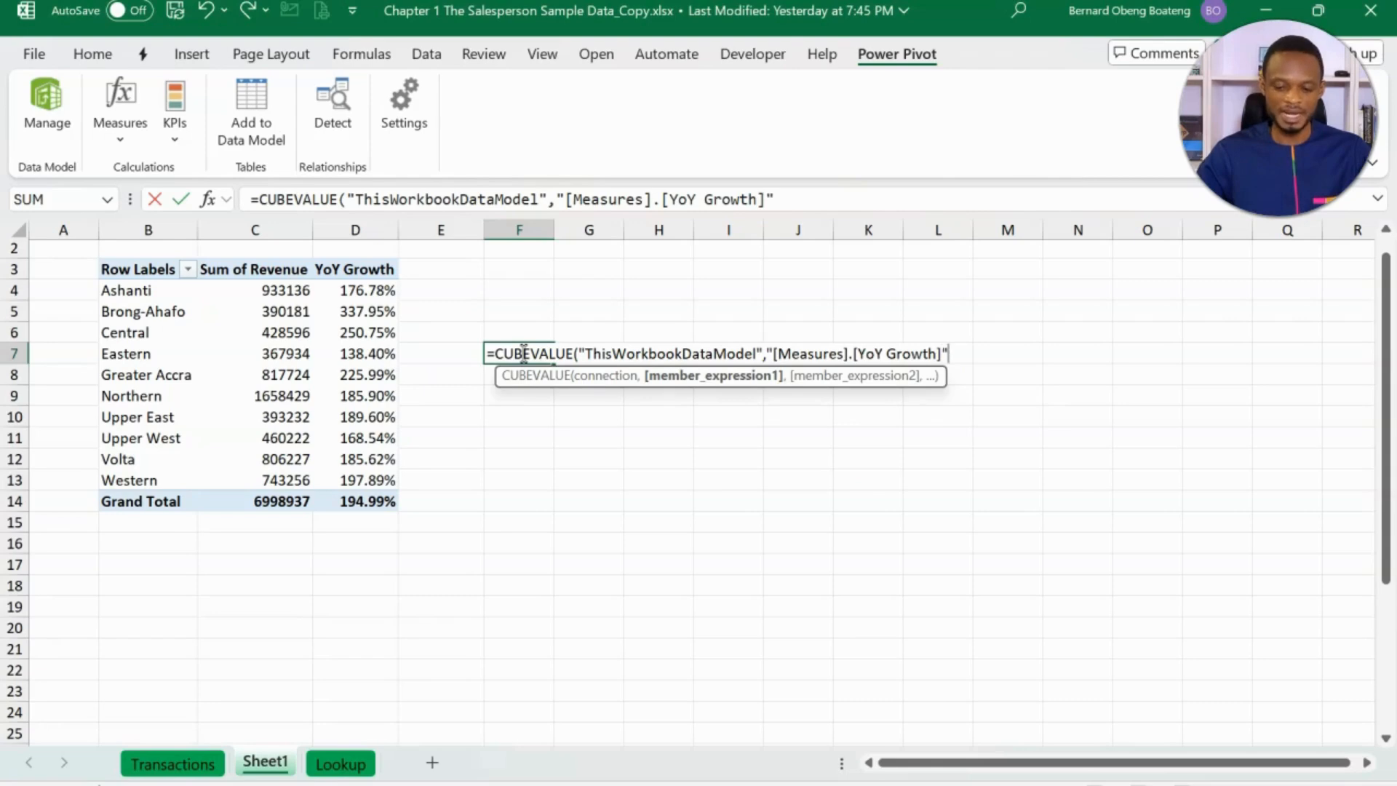
- Add "[Geography].[Region].[Eastern]" as the second member expression and enter the completed CUBEVALUE formula
type(",")
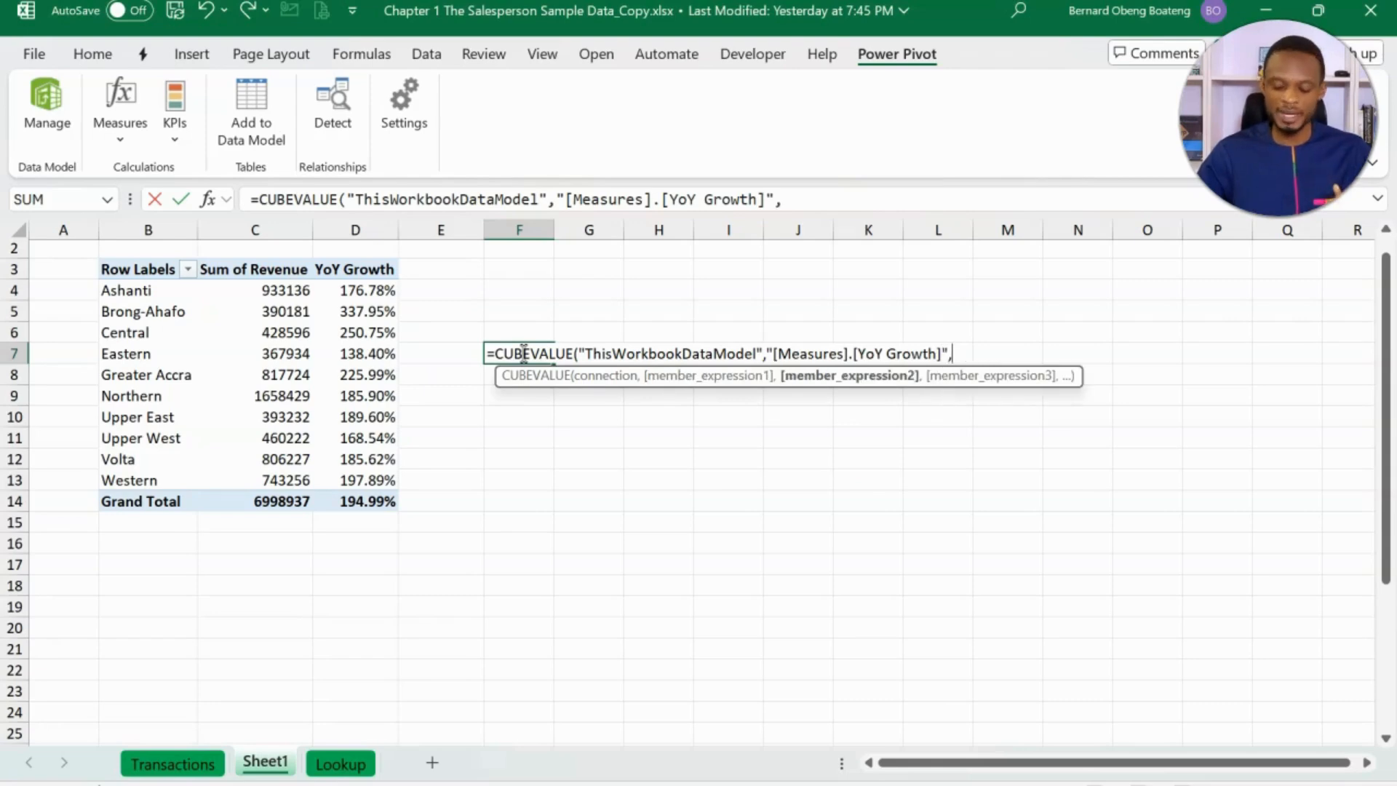
type("\"")
key("Tab")
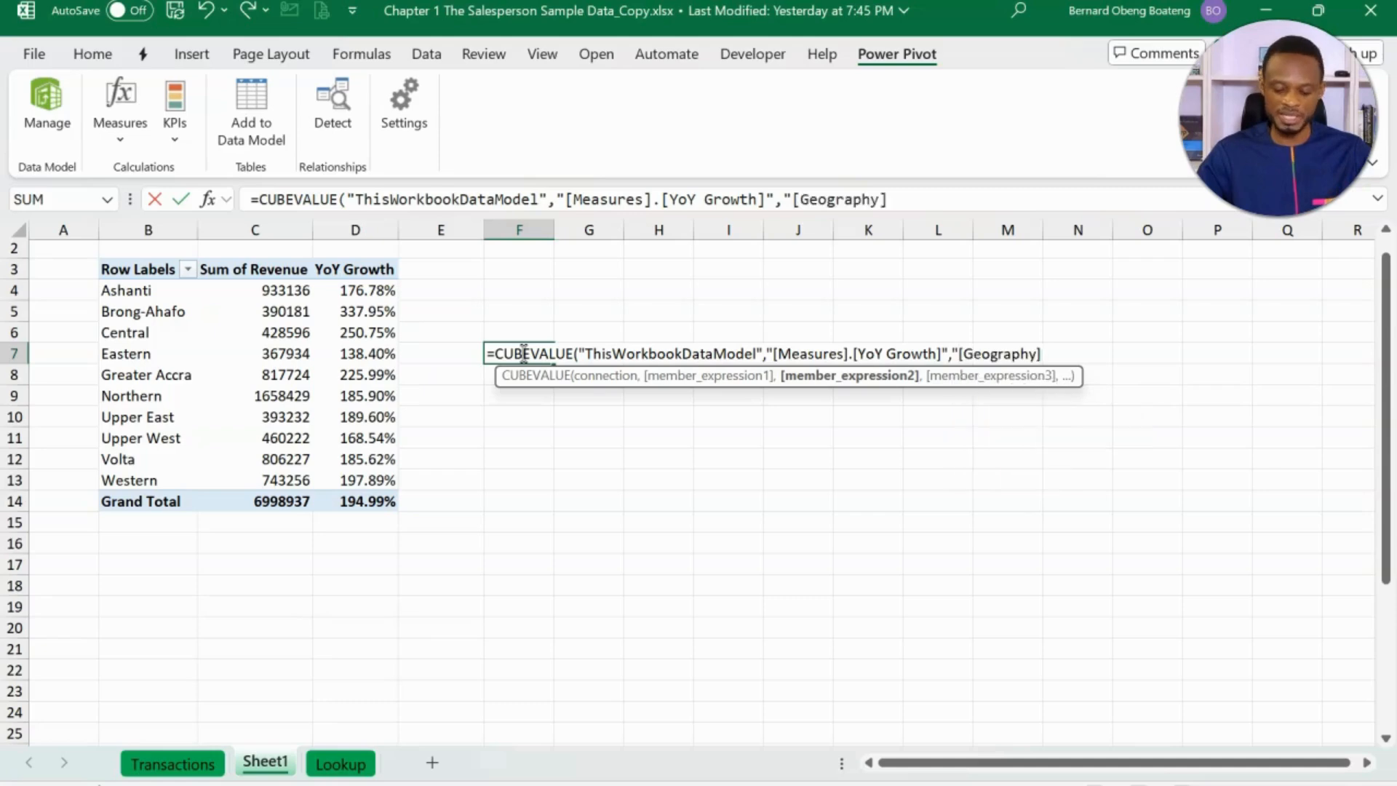
type(".")
key("Down")
key("Down")
key("Tab")
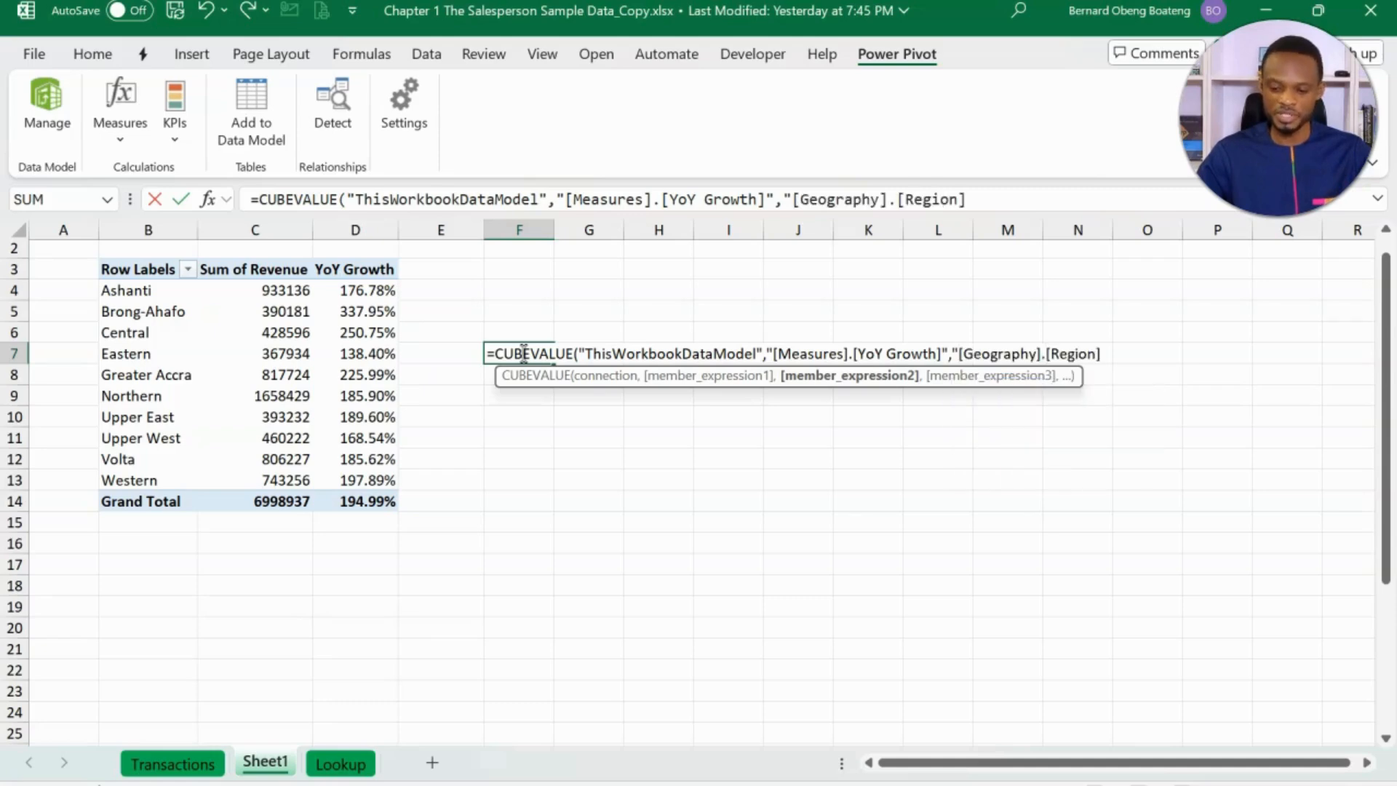
type(".")
type("[Ea")
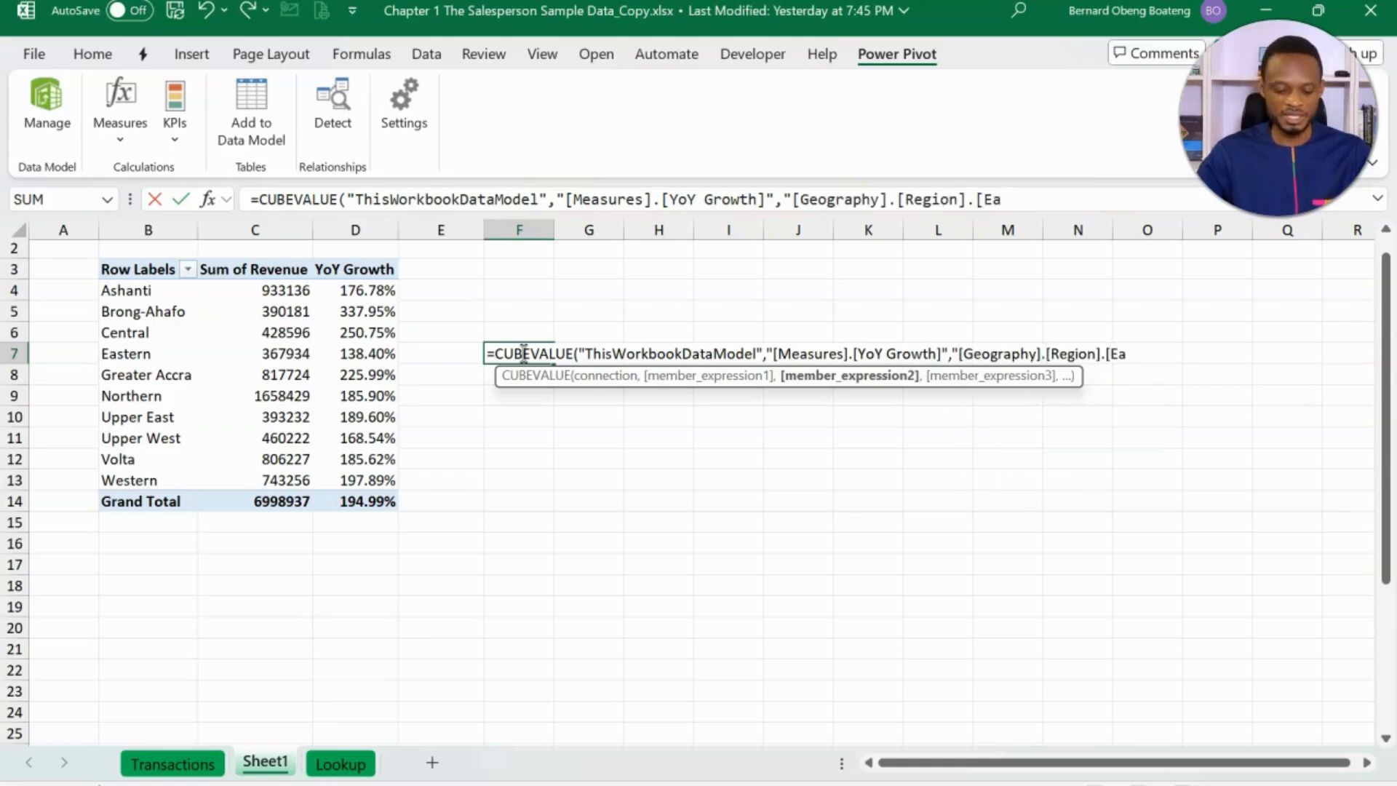
type("ster")
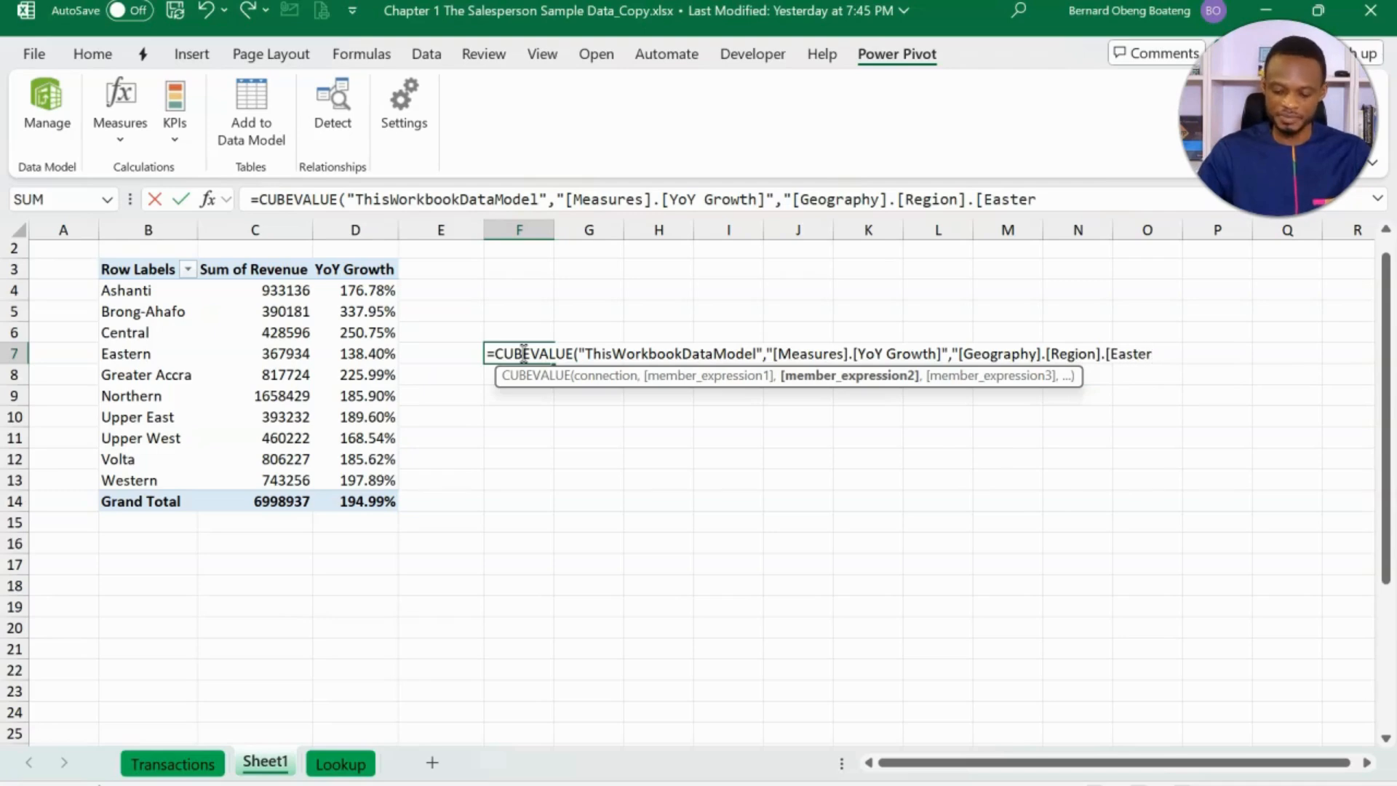
type("n]")
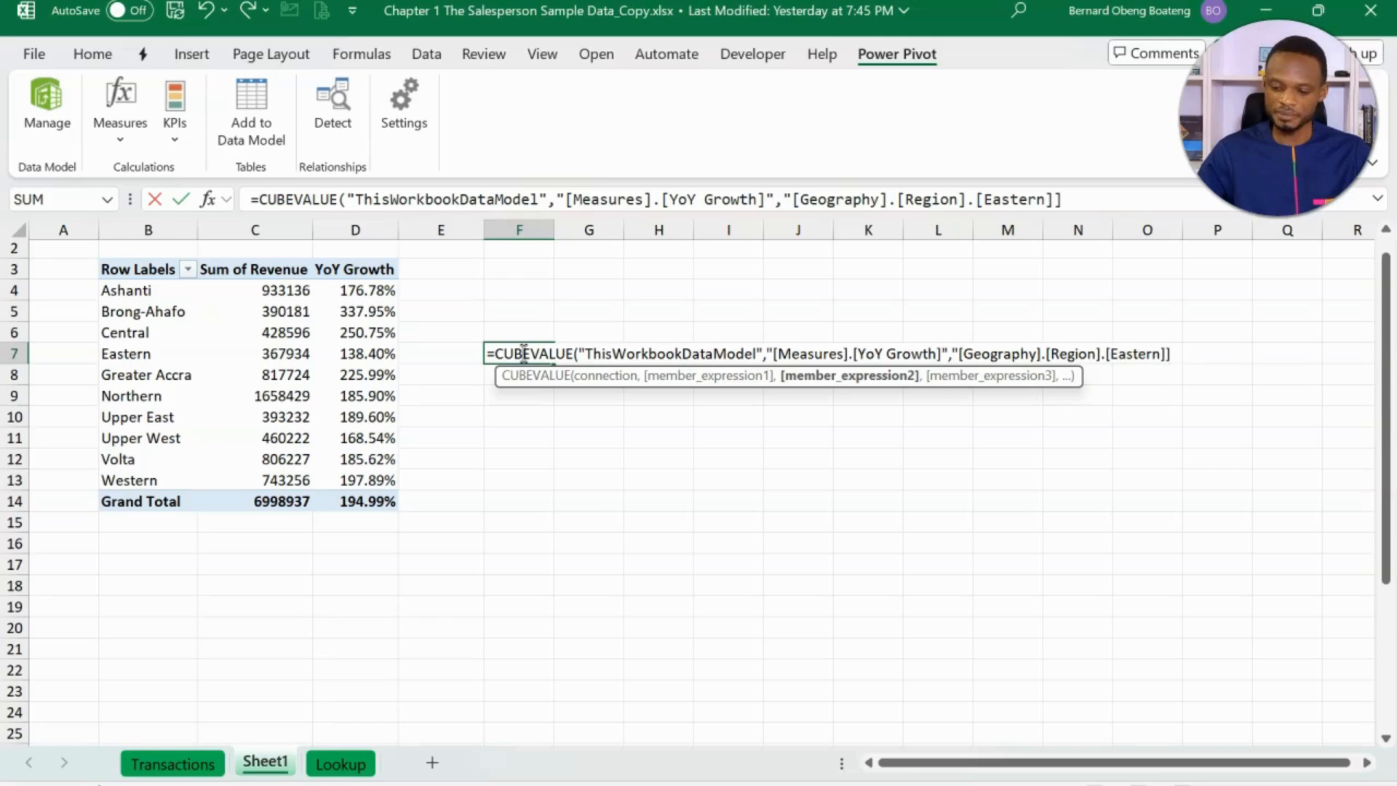
key("BackSpace")
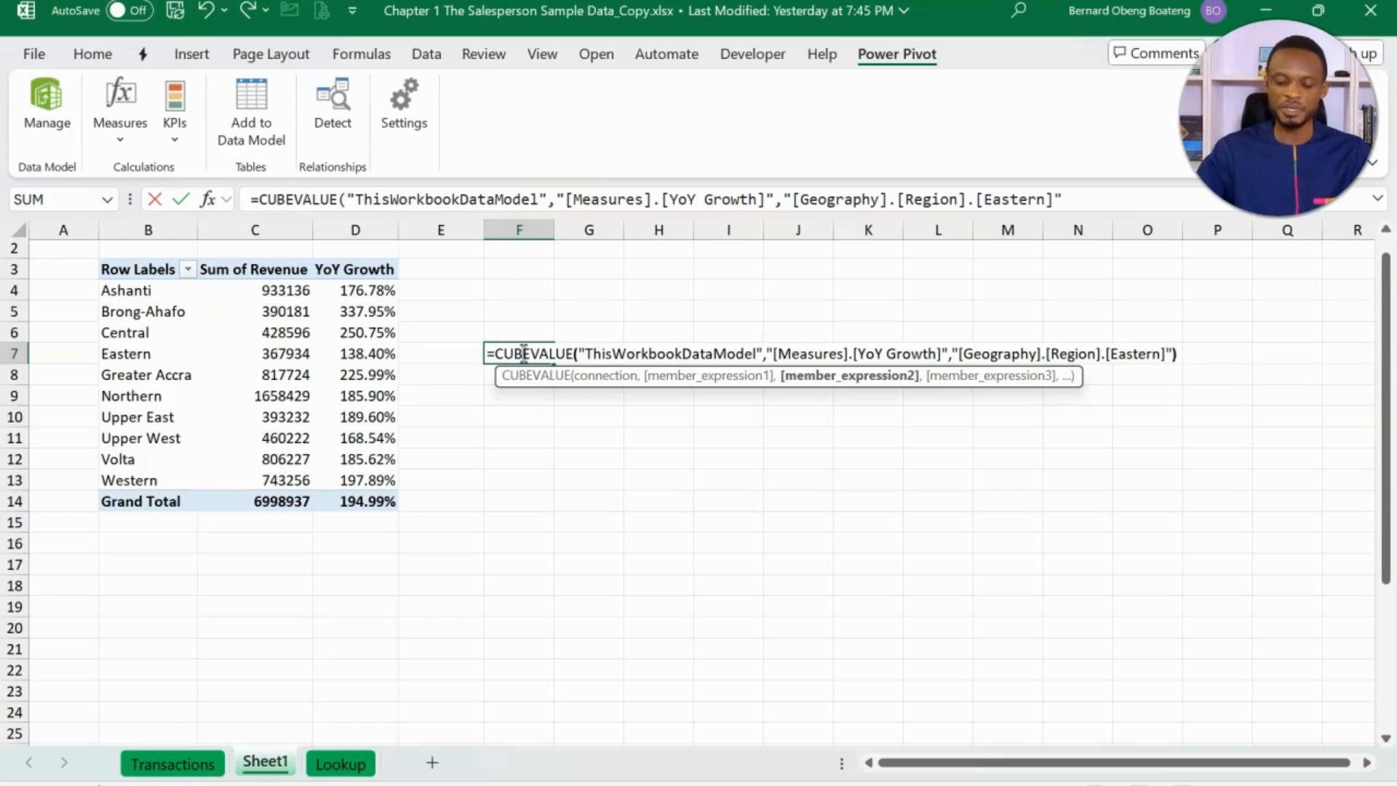
key("Return")
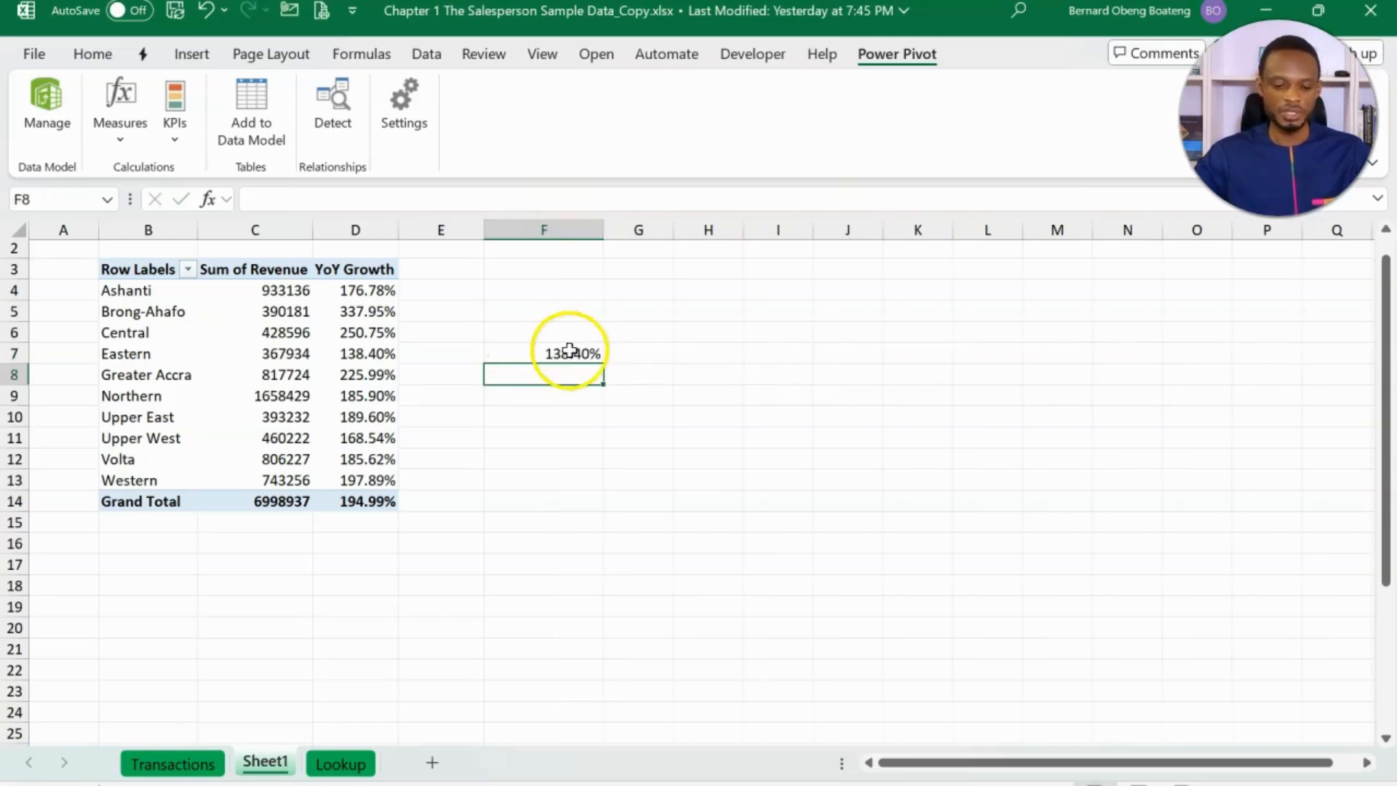
- Highlight the CUBEVALUE result in cell F7 with a yellow fill
left_click(570, 350)
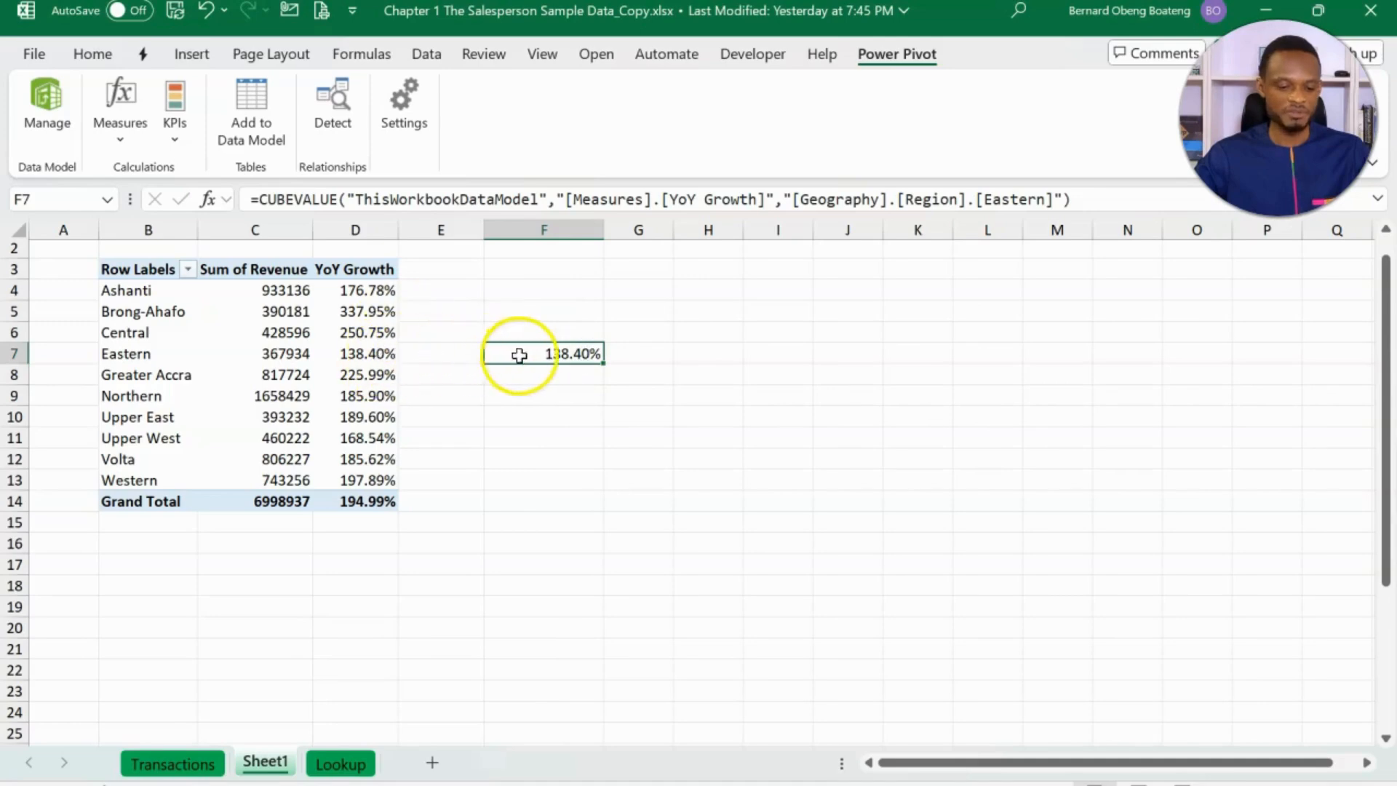
left_click(92, 54)
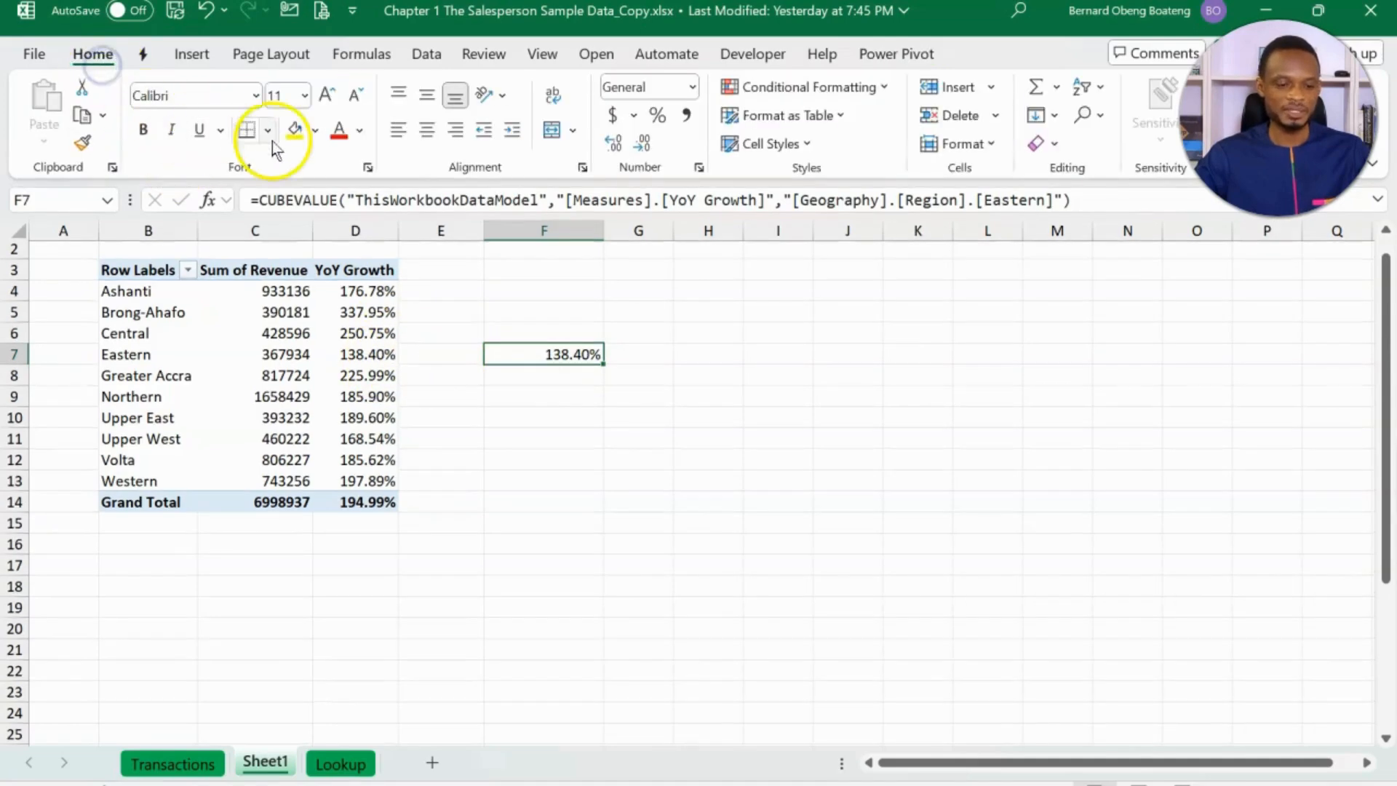
left_click(295, 131)
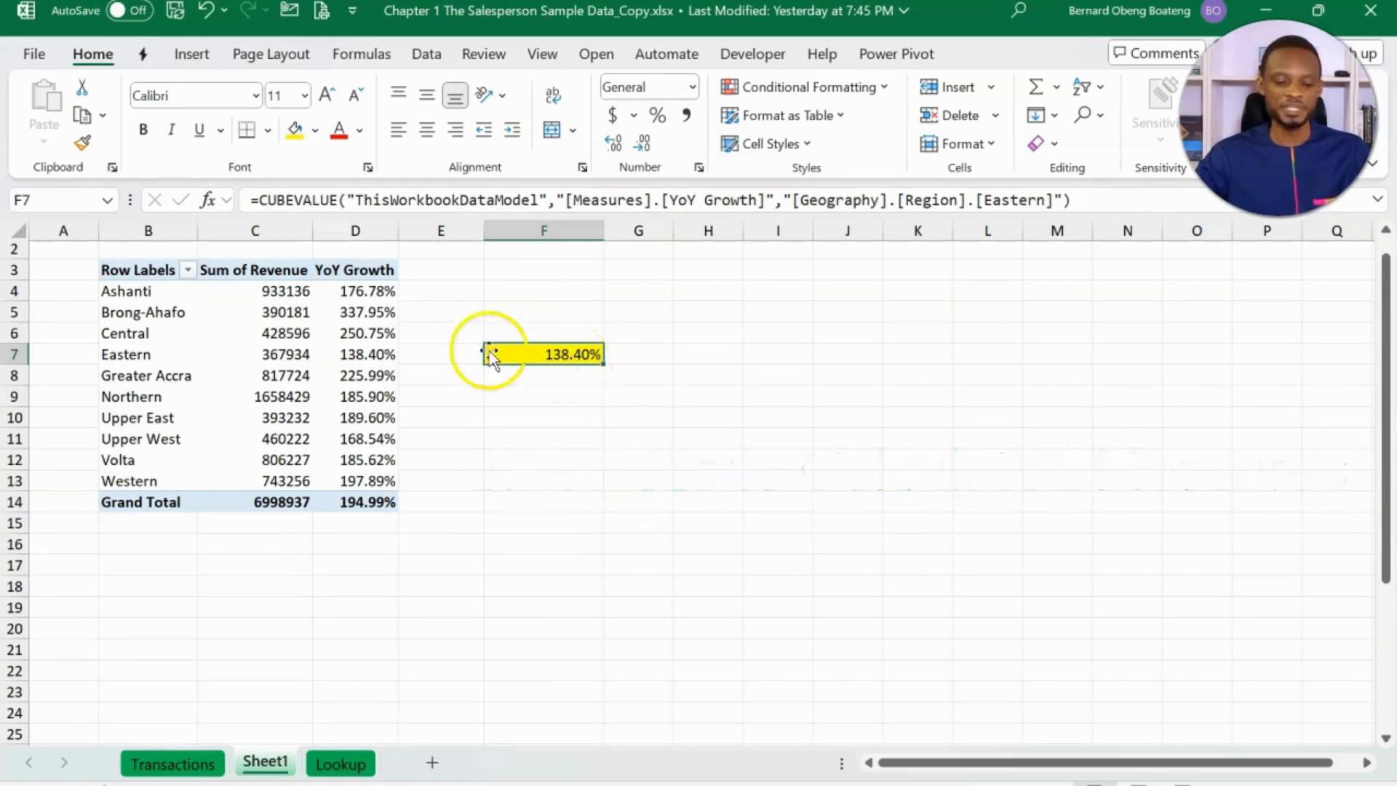
- Add a slicer for the Calendar table's Year field to the region PivotTable and place it over columns H to K, starting at row 3
left_click(306, 374)
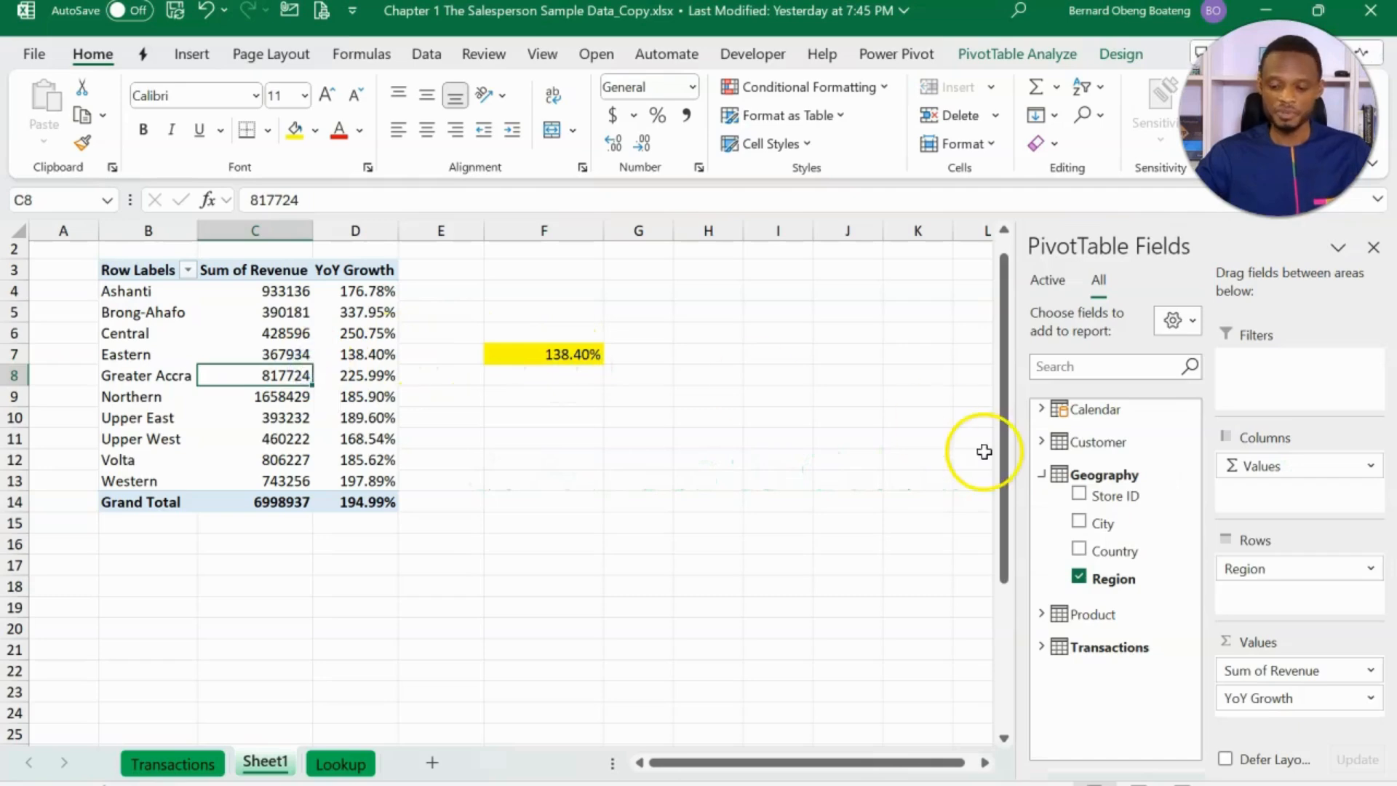
left_click(1041, 474)
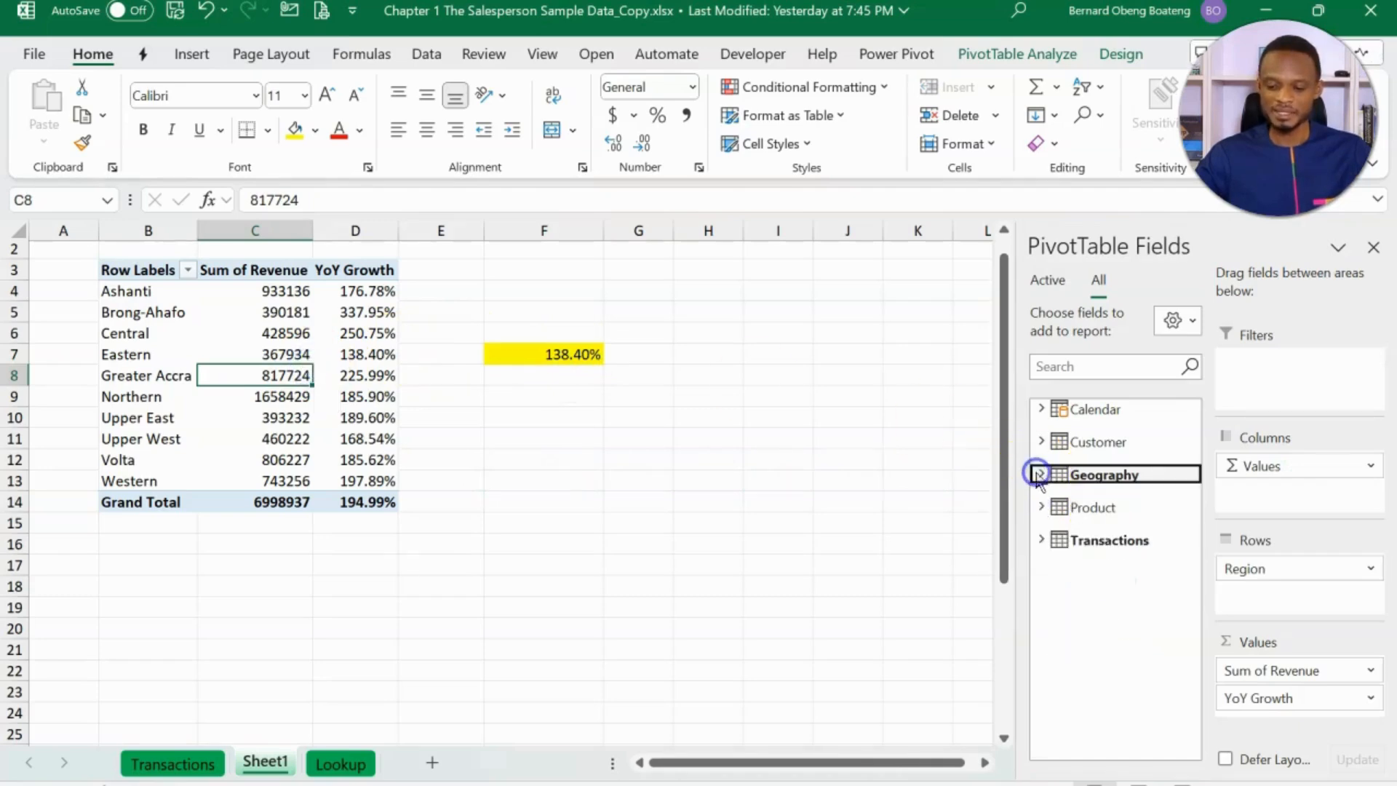
left_click(1042, 410)
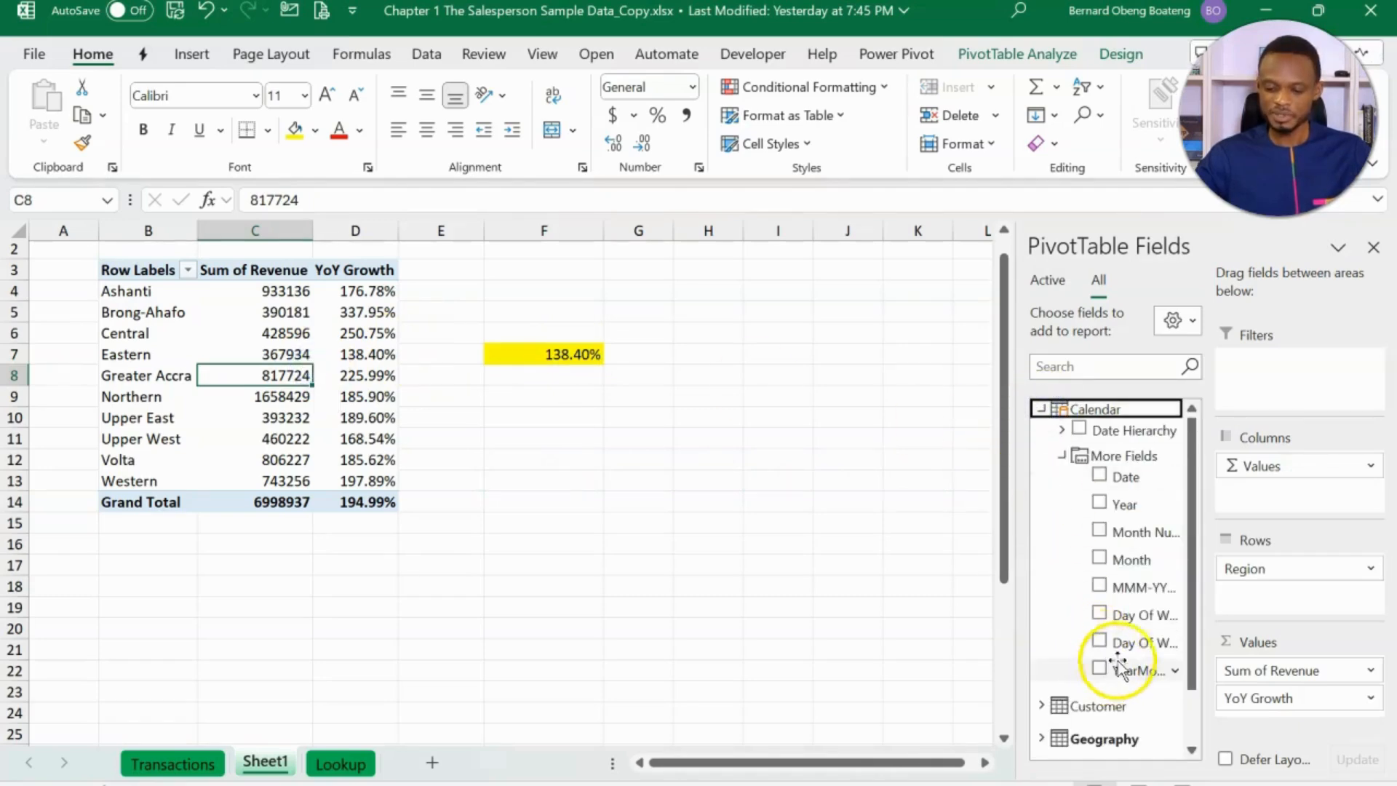
right_click(1120, 508)
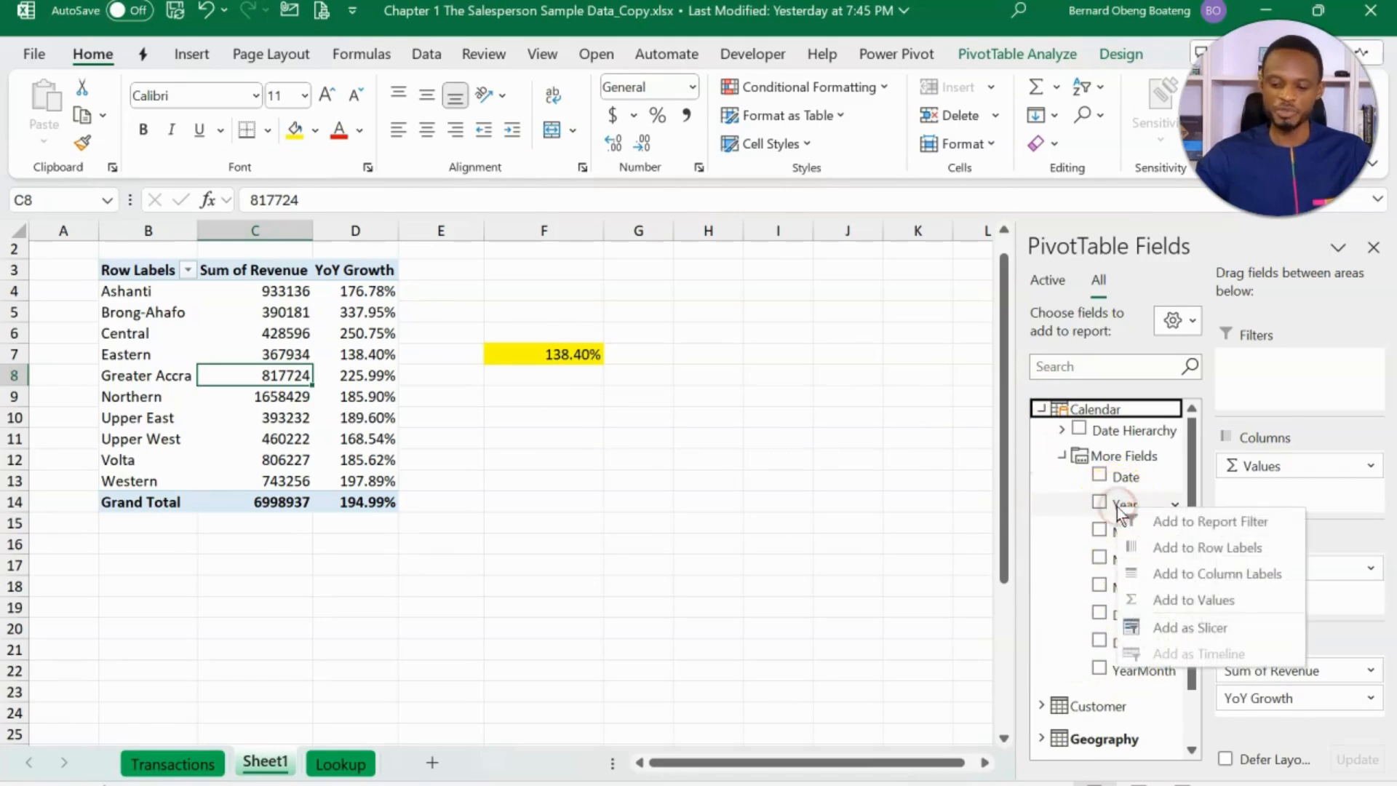
left_click(1177, 627)
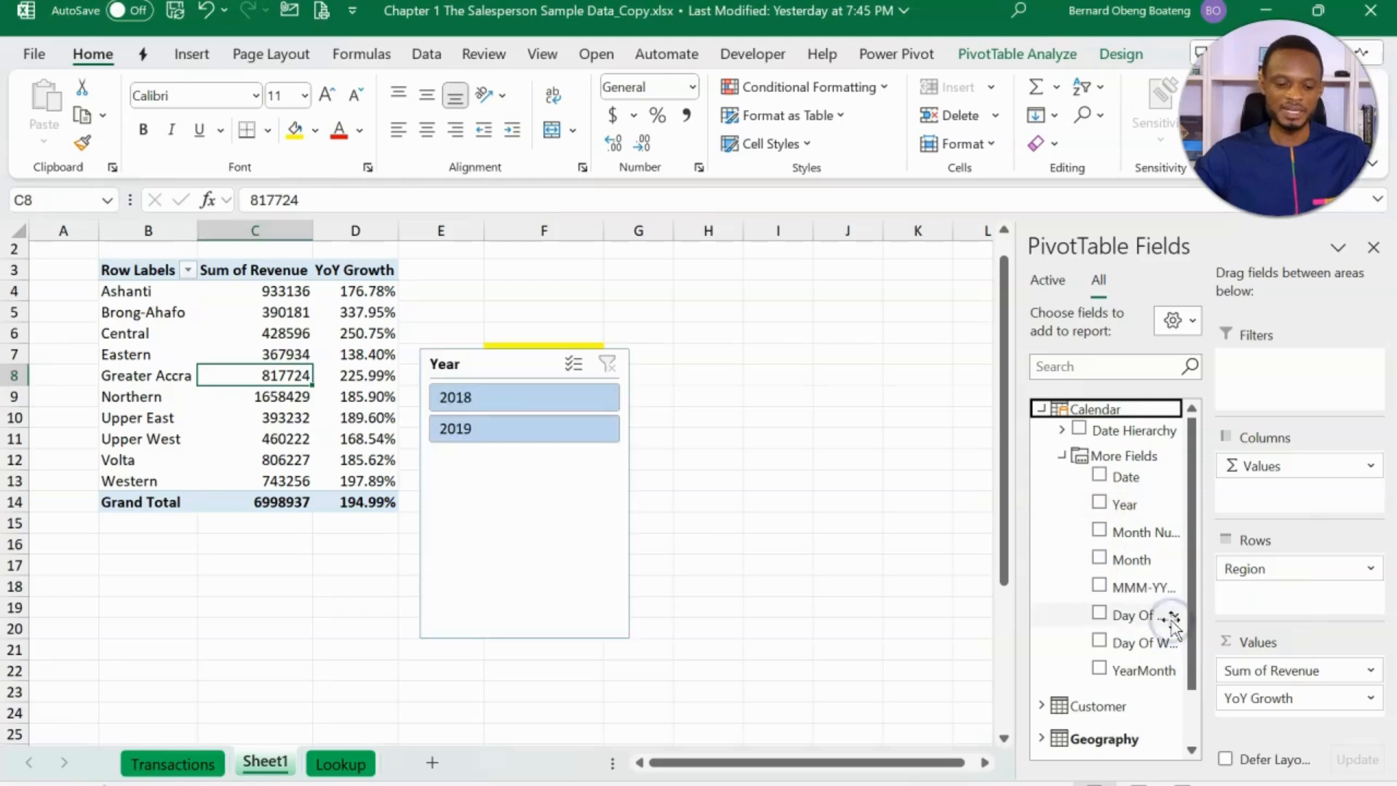
left_click_drag(521, 376, 811, 276)
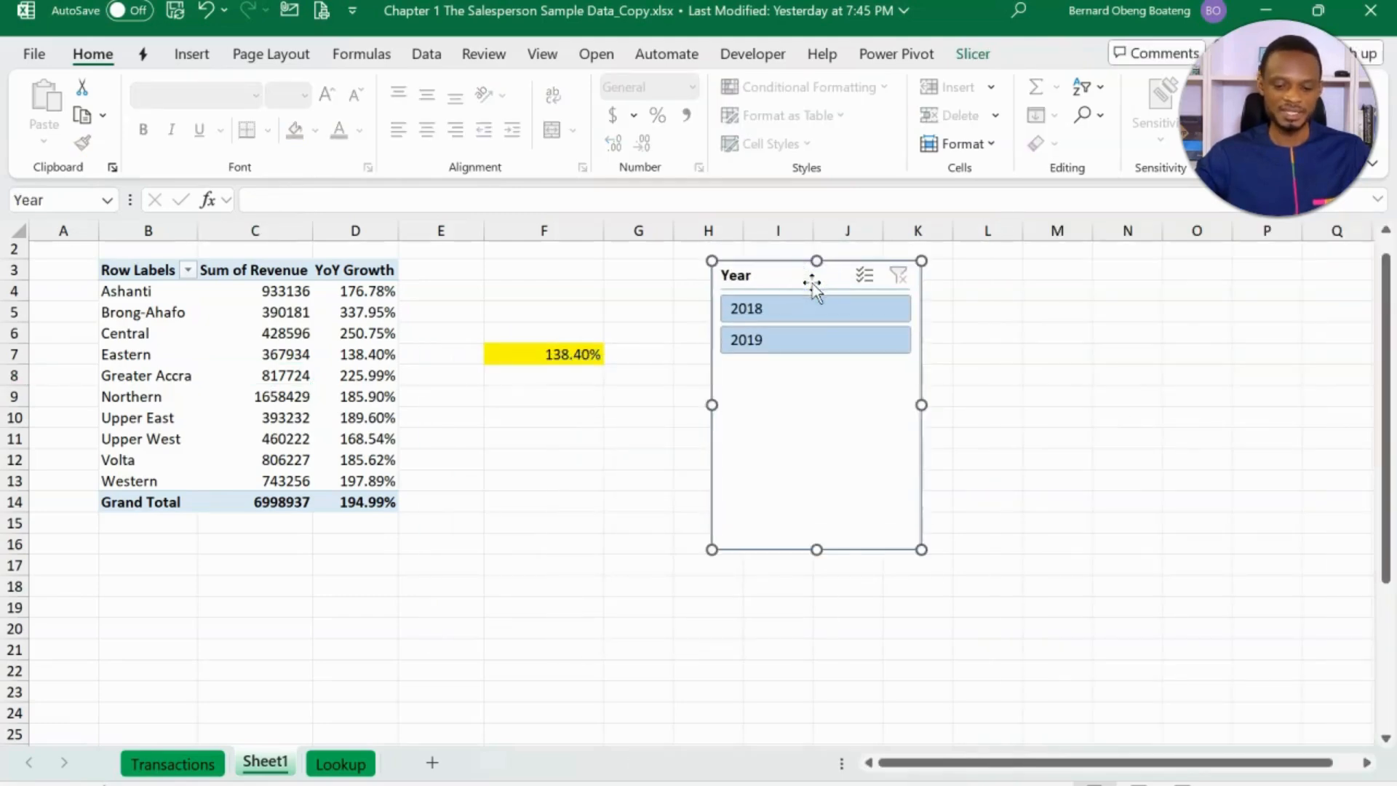
- Switch the Year slicer between 2018 and 2019 to compare the PivotTable with the CUBEVALUE cell, ending with 2019 selected
left_click(813, 341)
left_click(810, 318)
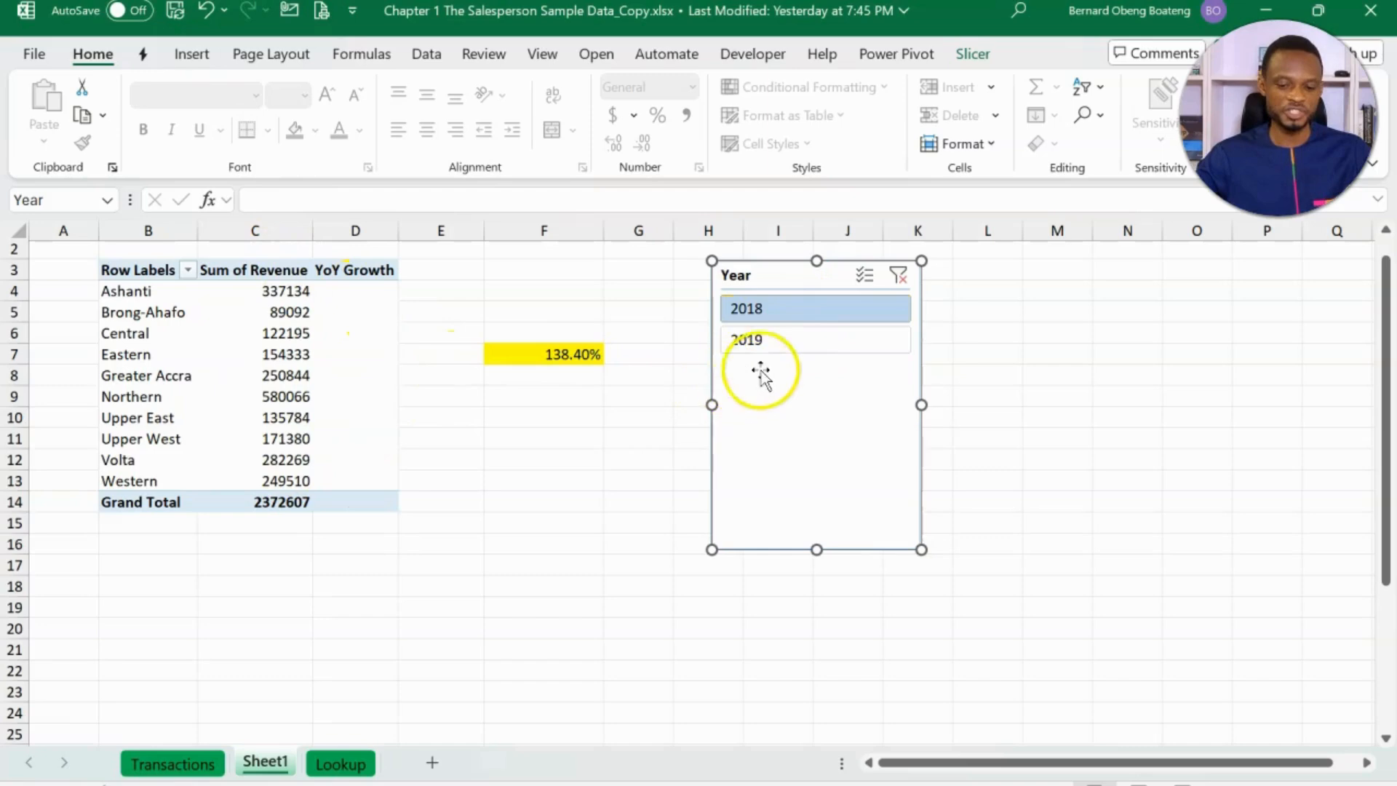
left_click(797, 339)
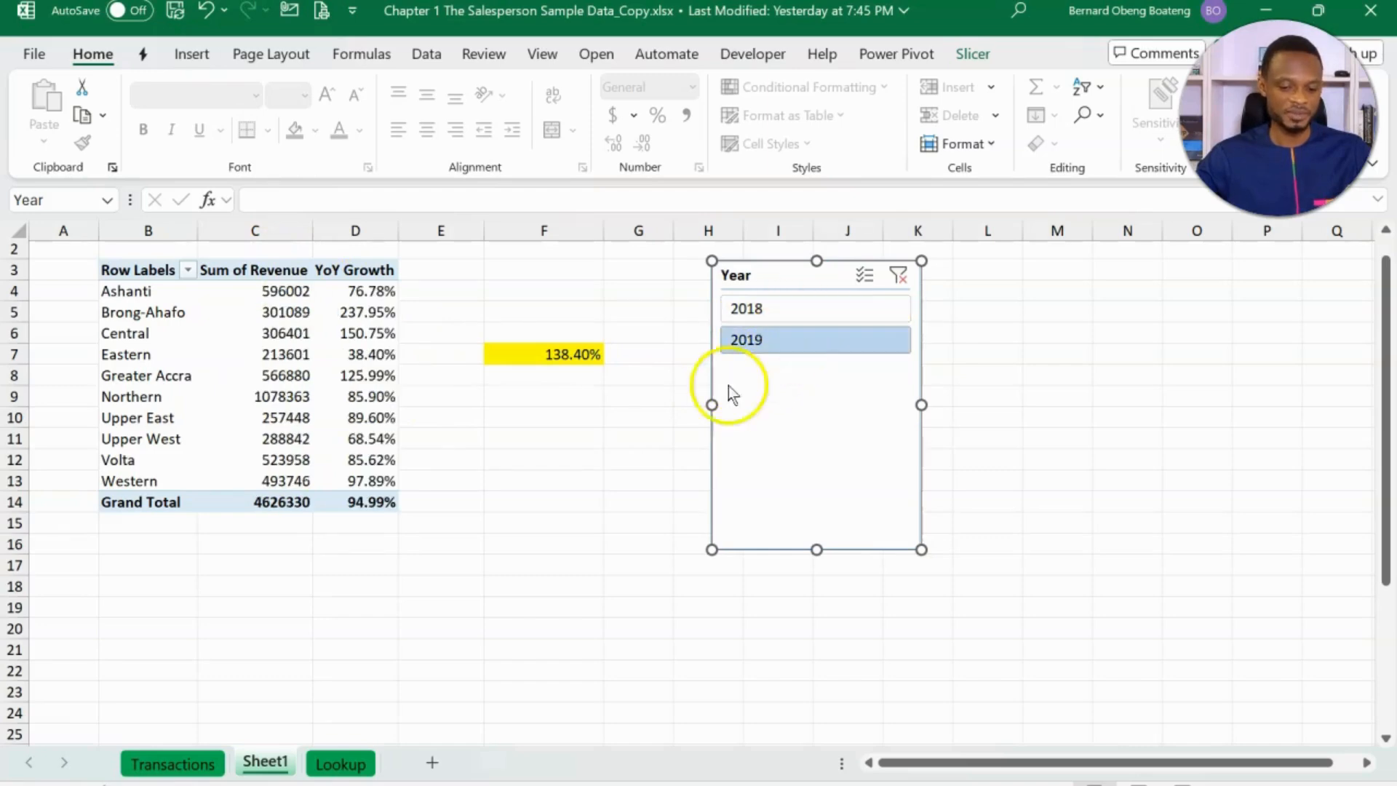
left_click(563, 380)
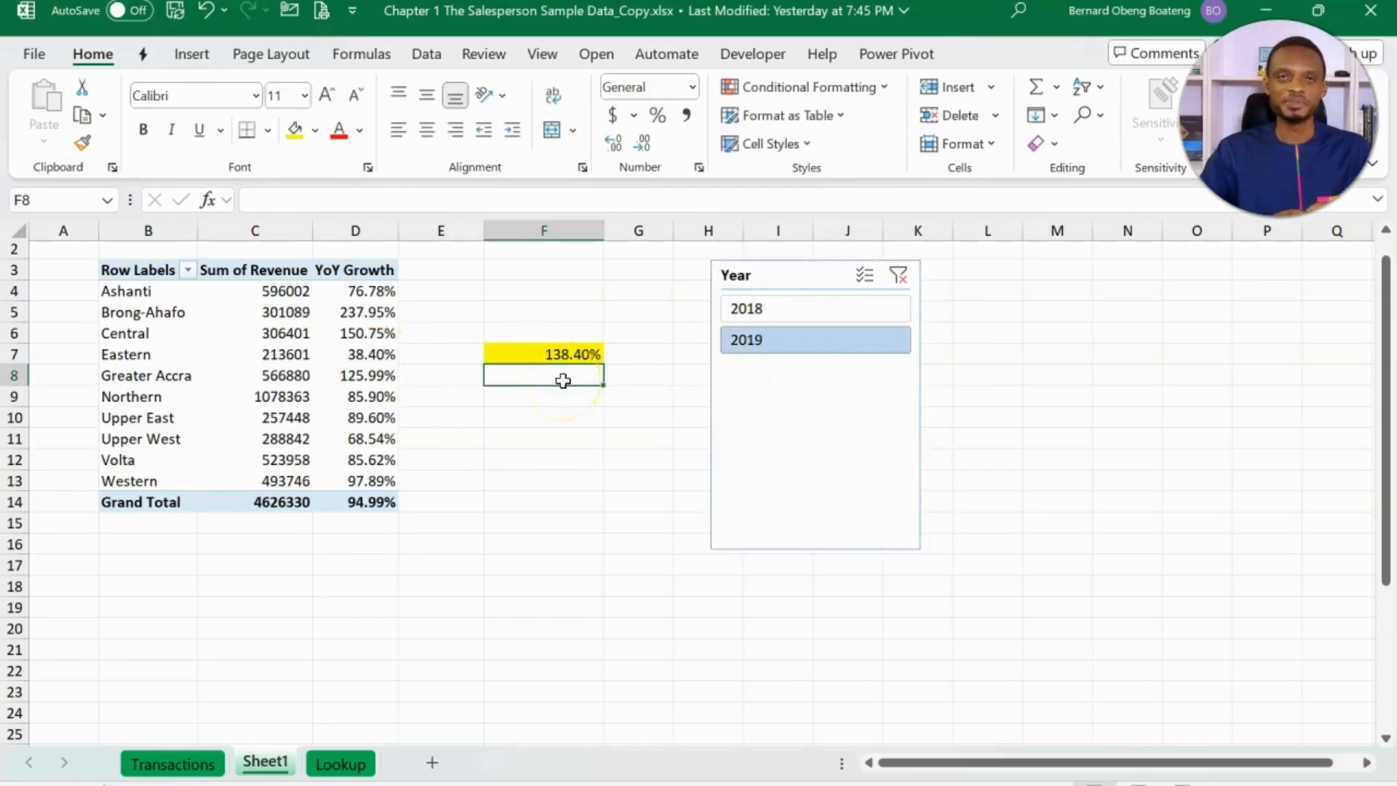